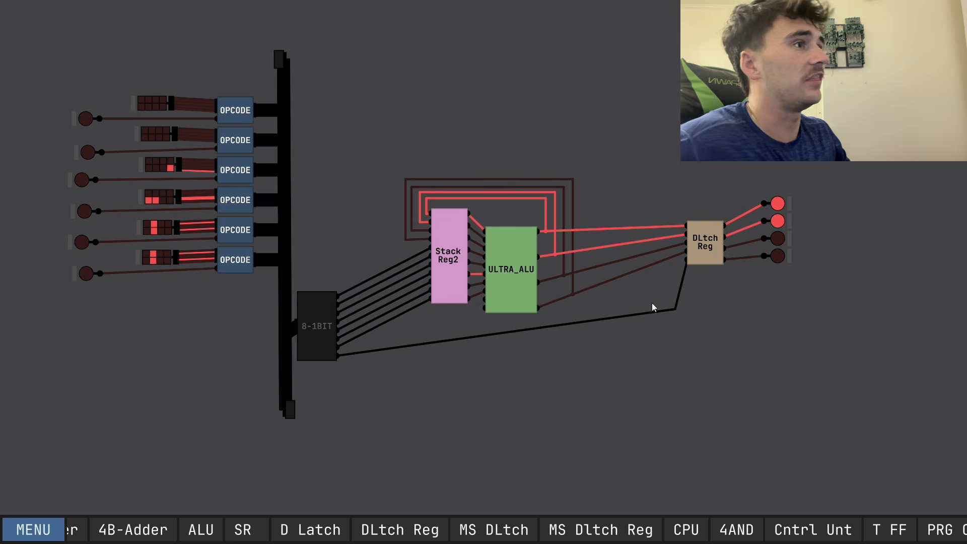
{"action": "left_click_drag", "start_coordinate": [25, 16], "coordinate": [881, 446]}
{"action": "left_click", "coordinate": [871, 442]}
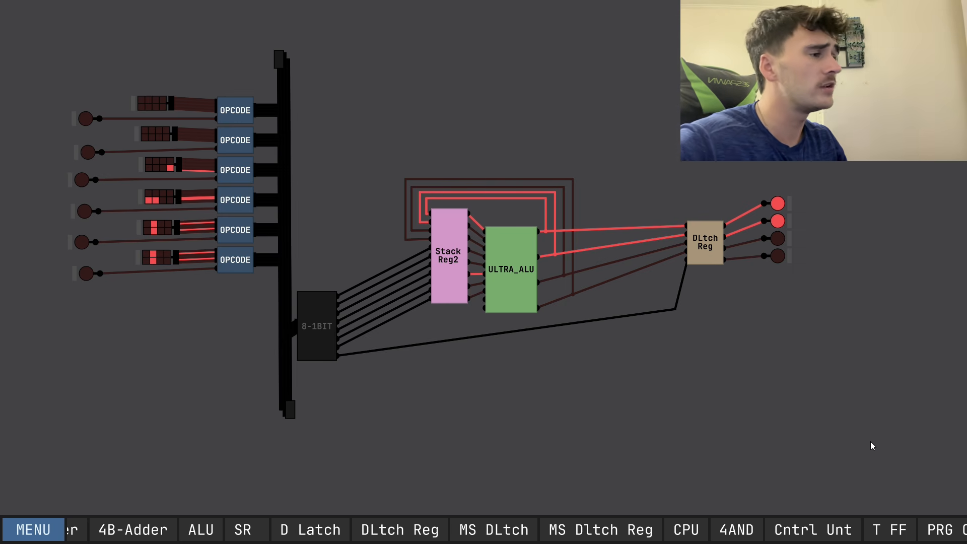
{"action": "left_click_drag", "start_coordinate": [35, 14], "coordinate": [885, 457]}
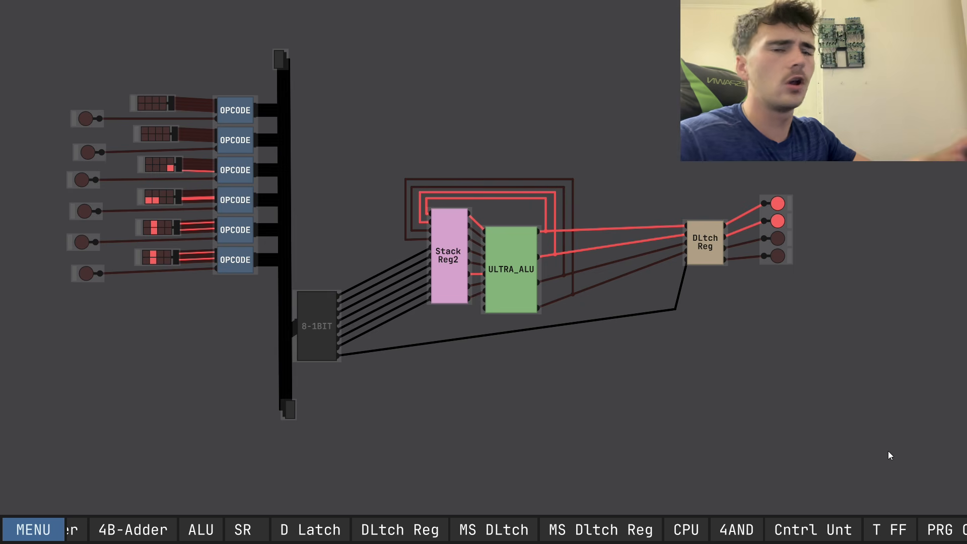
{"action": "left_click", "coordinate": [697, 417]}
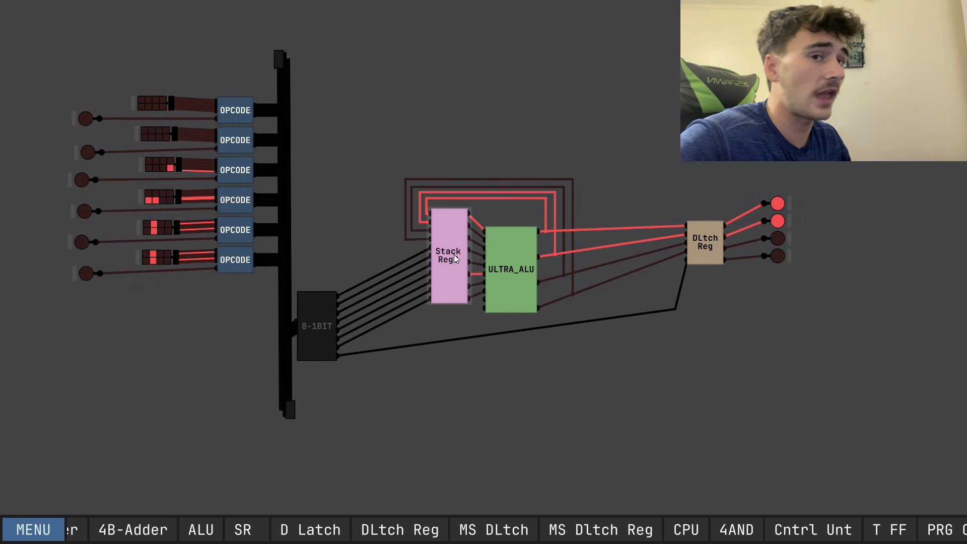
{"action": "left_click_drag", "start_coordinate": [670, 203], "coordinate": [793, 349]}
{"action": "left_click", "coordinate": [793, 350]}
{"action": "left_click_drag", "start_coordinate": [766, 151], "coordinate": [856, 362]}
{"action": "left_click_drag", "start_coordinate": [34, 45], "coordinate": [339, 438]}
{"action": "left_click", "coordinate": [338, 438]}
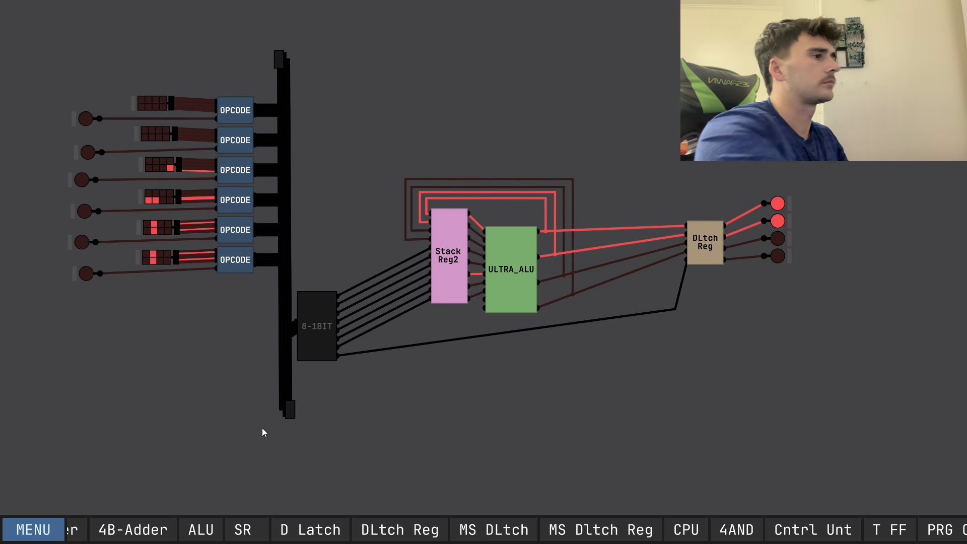
Quit the current project and create a new project named Stack.
{"action": "left_click", "coordinate": [39, 533]}
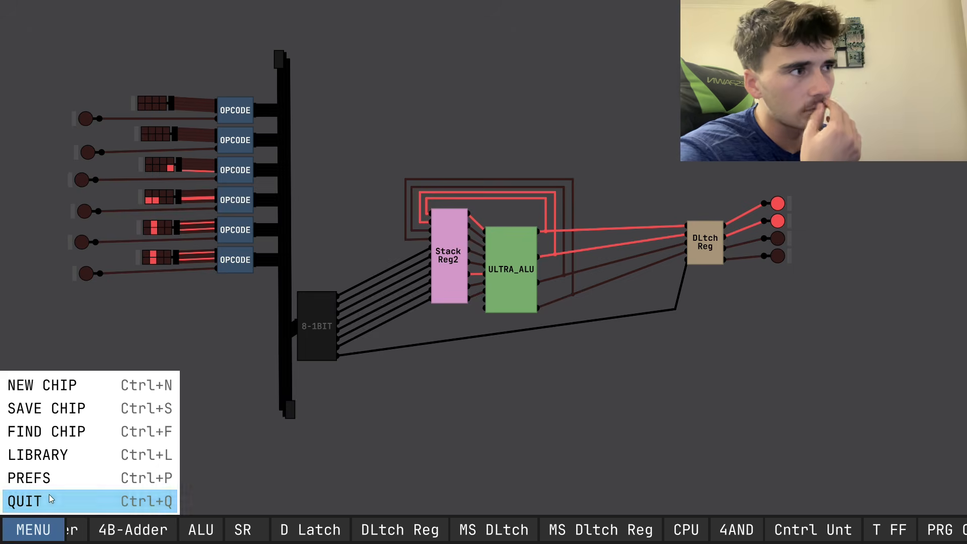
{"action": "left_click", "coordinate": [49, 498]}
{"action": "left_click", "coordinate": [500, 258]}
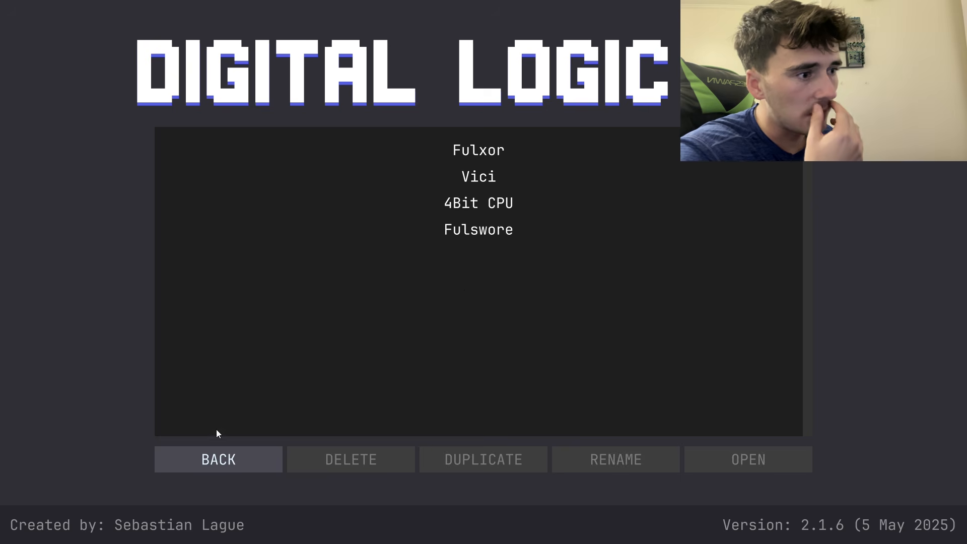
{"action": "left_click", "coordinate": [222, 456]}
{"action": "left_click", "coordinate": [475, 214]}
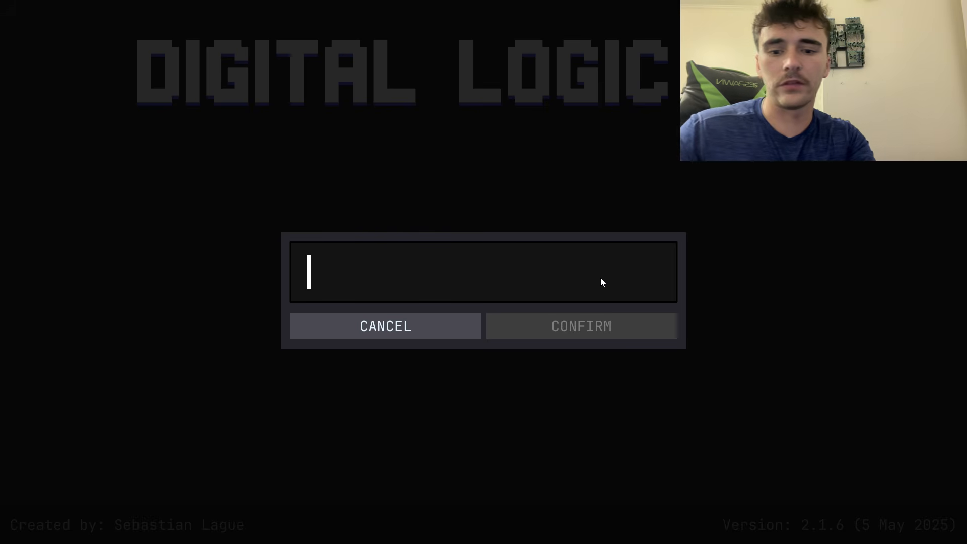
{"action": "type", "text": "Stack"}
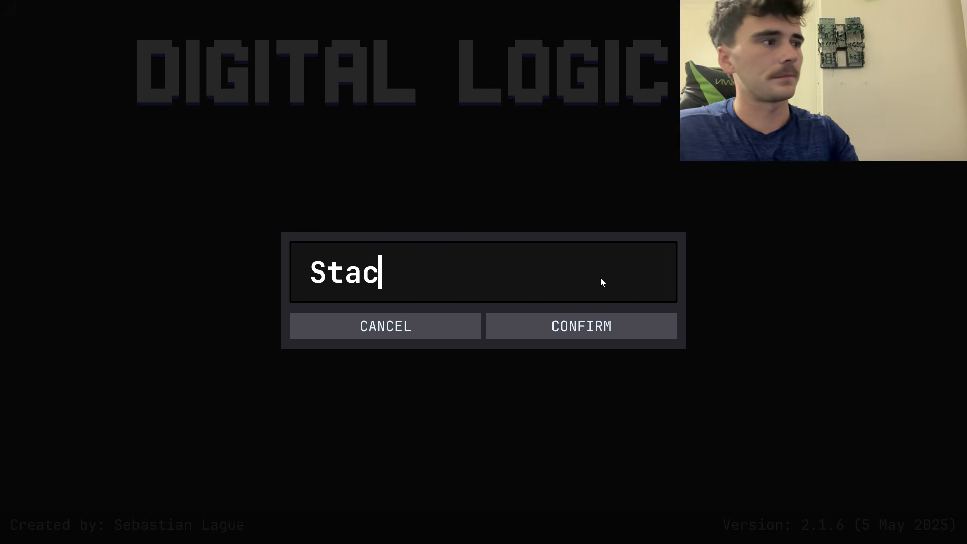
{"action": "left_click", "coordinate": [573, 330]}
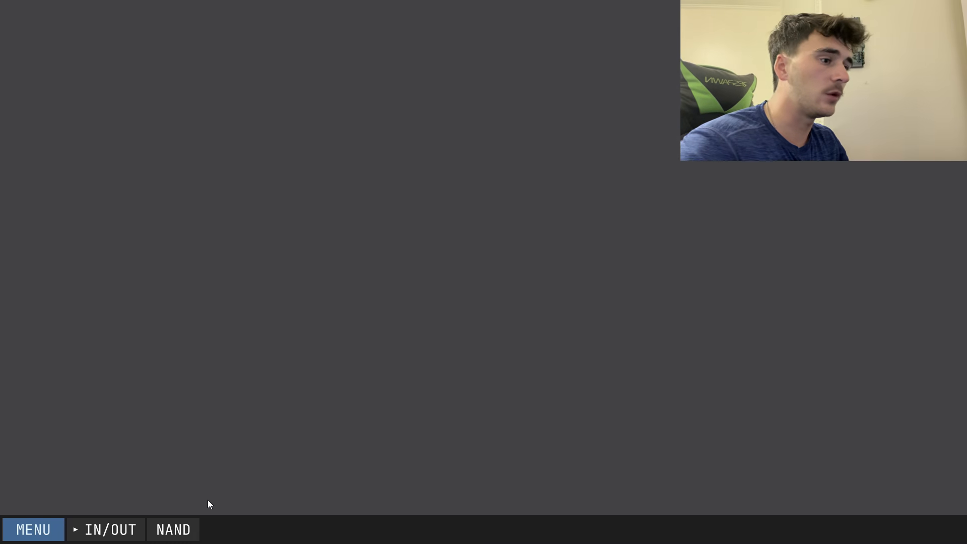
Place a NAND gate with two one-bit inputs before it and a one-bit output after it.
{"action": "left_click", "coordinate": [173, 529]}
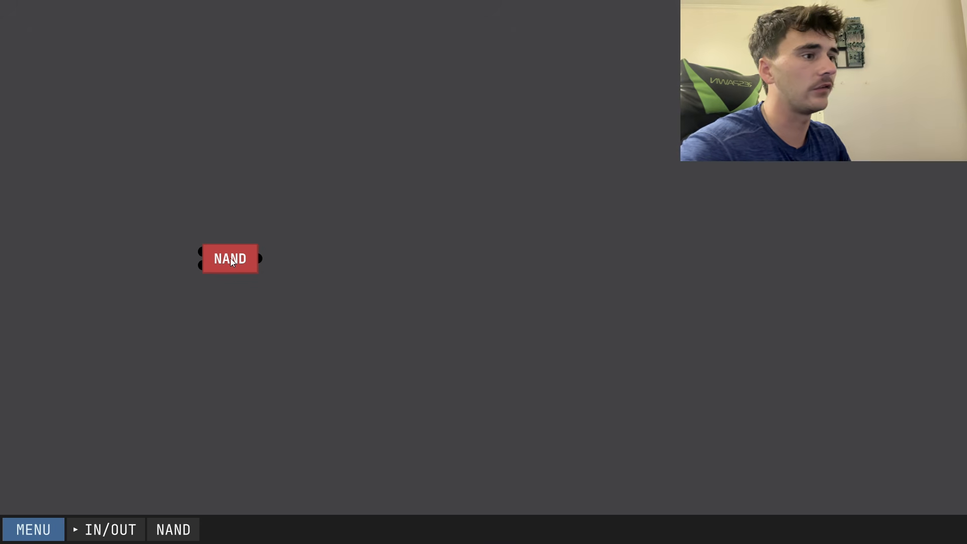
{"action": "left_click", "coordinate": [231, 258]}
{"action": "left_click", "coordinate": [121, 529]}
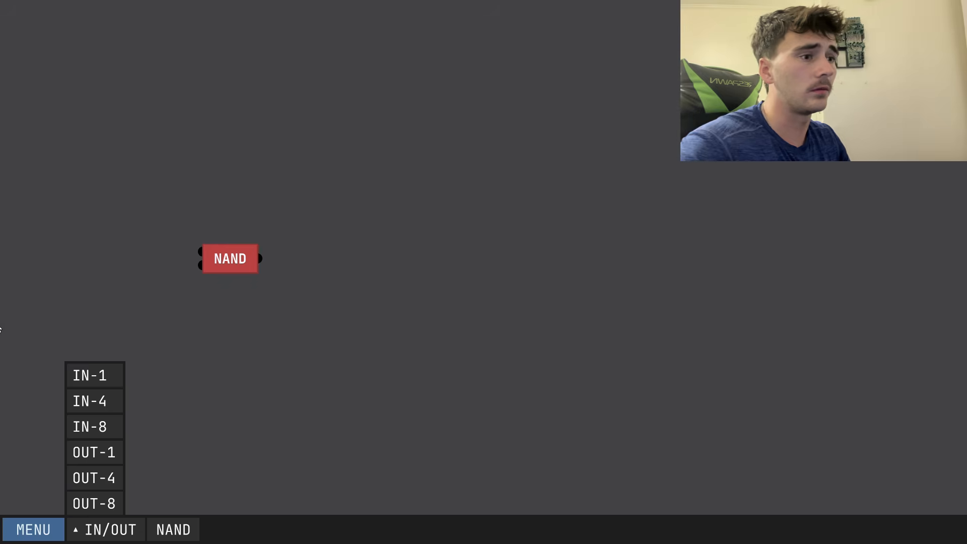
{"action": "left_click", "coordinate": [85, 375]}
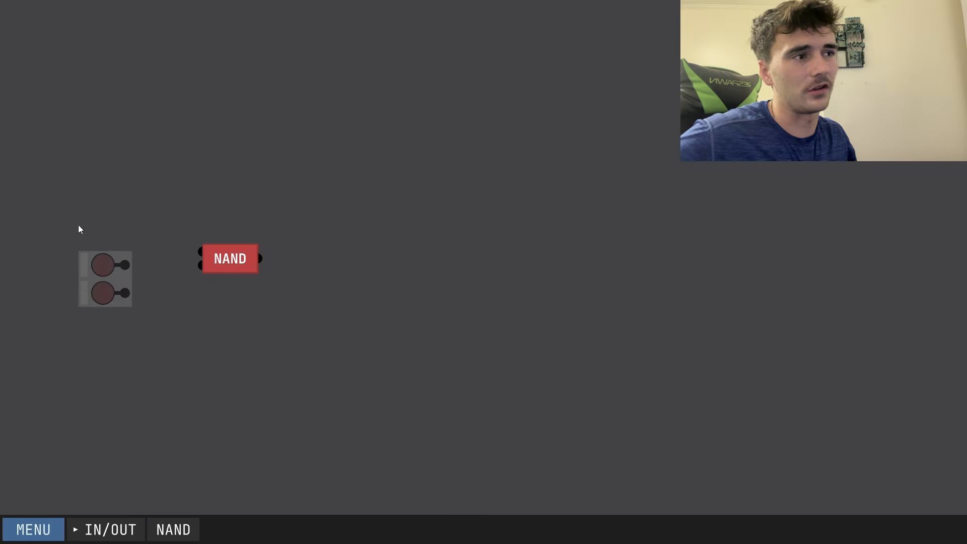
{"action": "left_click", "coordinate": [82, 260]}
{"action": "left_click", "coordinate": [105, 529]}
{"action": "left_click", "coordinate": [101, 451]}
{"action": "left_click", "coordinate": [370, 258]}
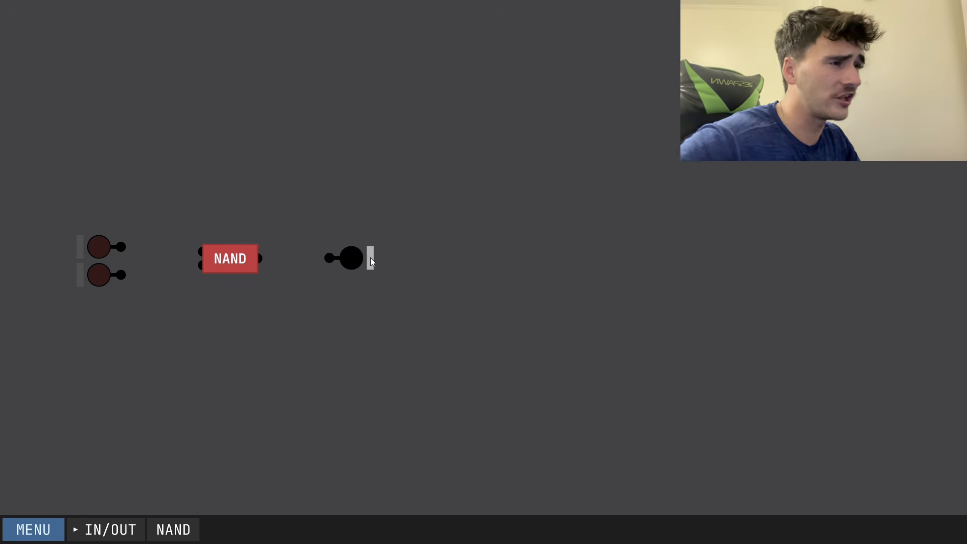
Wire each input to its own NAND input pin and the NAND output to the output pin.
{"action": "left_click", "coordinate": [120, 275]}
{"action": "left_click", "coordinate": [201, 266]}
{"action": "left_click", "coordinate": [202, 252]}
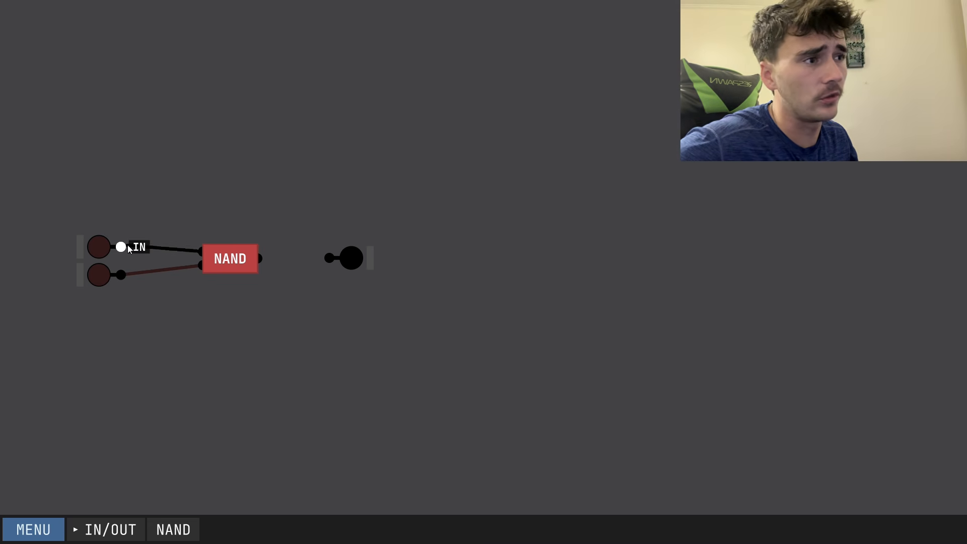
{"action": "left_click", "coordinate": [121, 247]}
{"action": "left_click", "coordinate": [256, 263]}
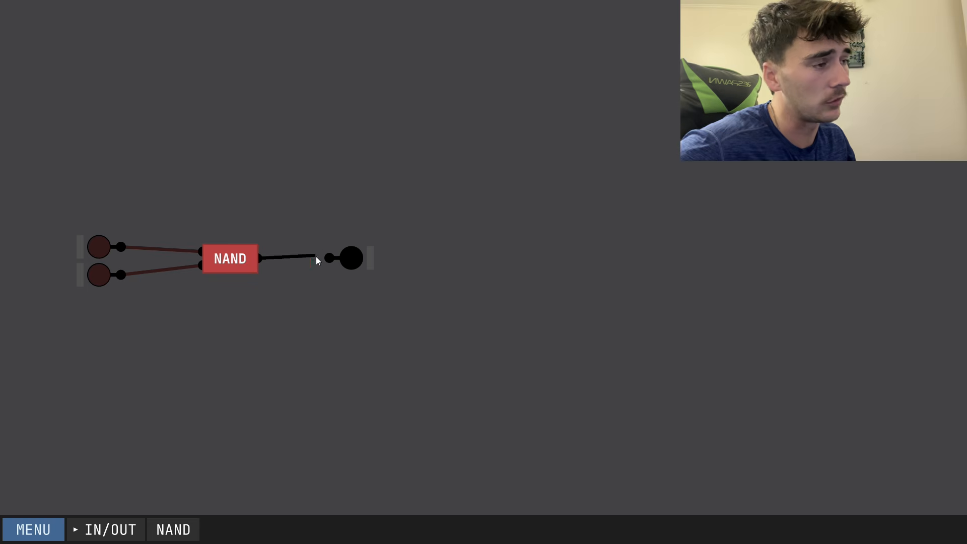
{"action": "left_click", "coordinate": [329, 258]}
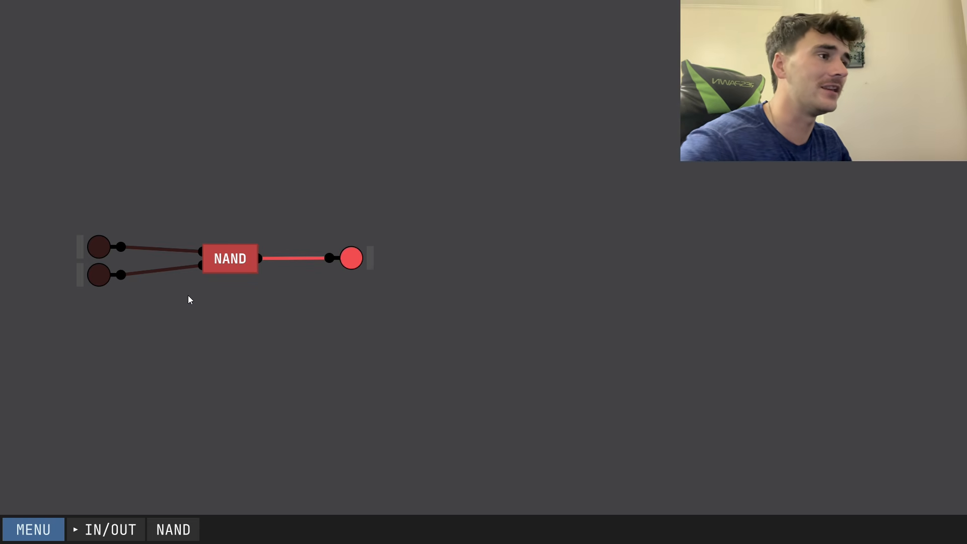
Test the NAND gate by toggling its two inputs separately on and off.
{"action": "left_click", "coordinate": [100, 277]}
{"action": "left_click", "coordinate": [100, 277]}
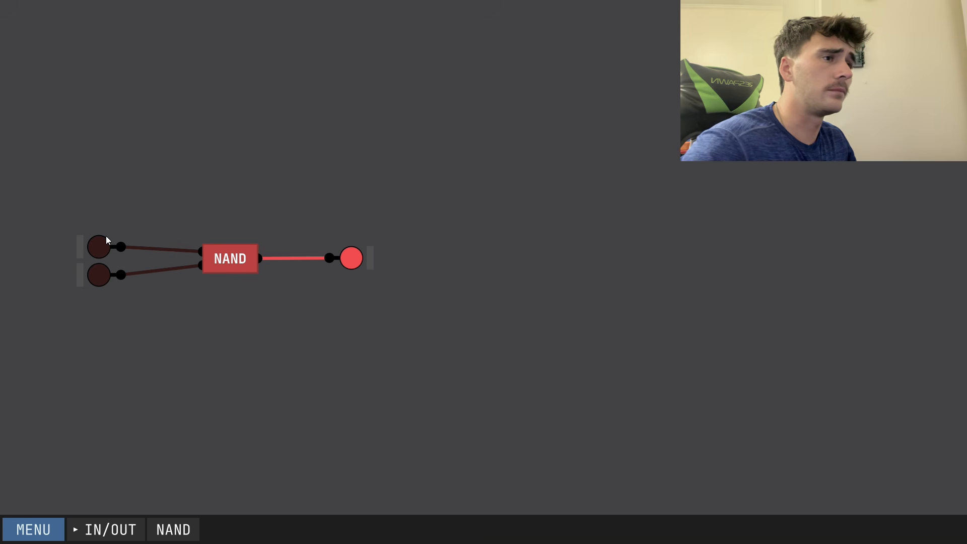
{"action": "left_click", "coordinate": [105, 277]}
{"action": "left_click", "coordinate": [104, 280]}
{"action": "left_click", "coordinate": [104, 247]}
{"action": "left_click", "coordinate": [103, 247]}
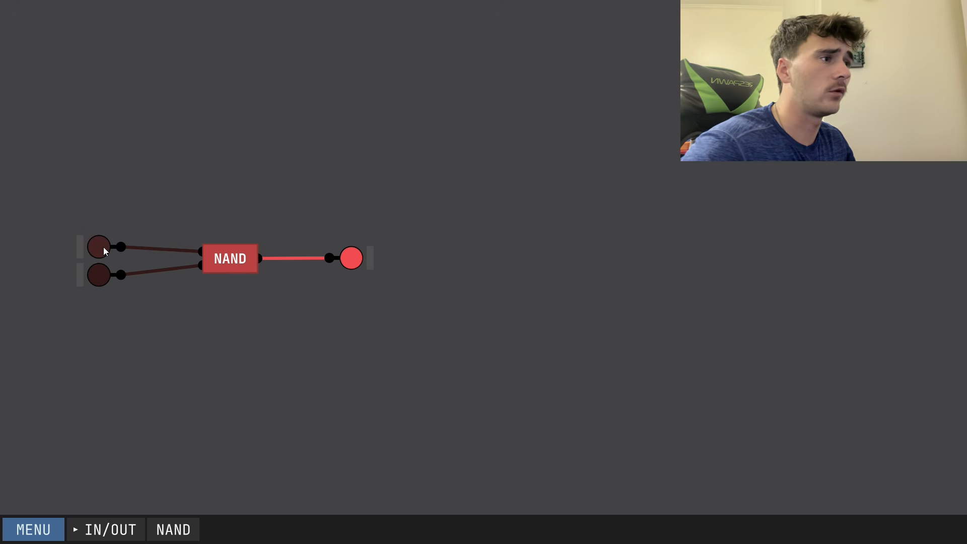
{"action": "left_click", "coordinate": [104, 248]}
{"action": "left_click", "coordinate": [105, 279]}
{"action": "left_click", "coordinate": [105, 279]}
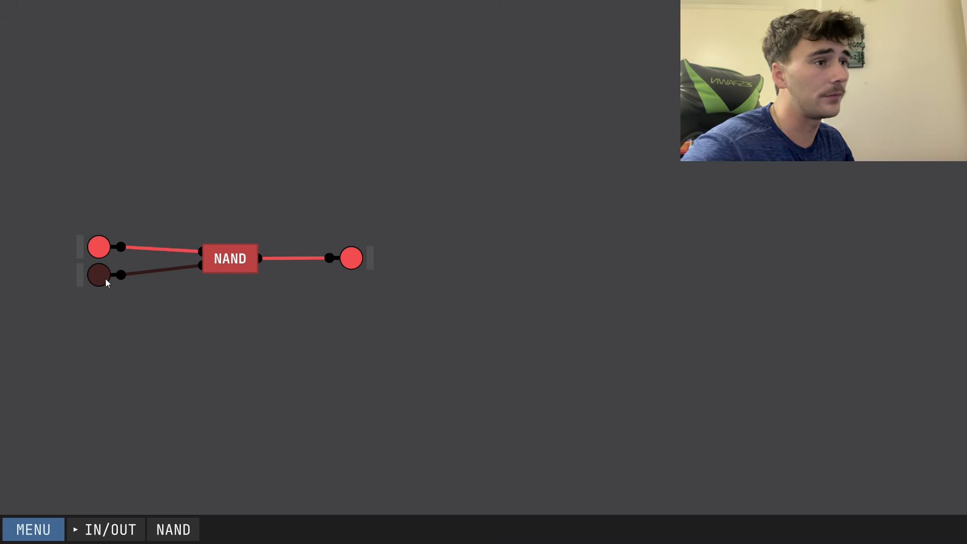
{"action": "left_click", "coordinate": [105, 252]}
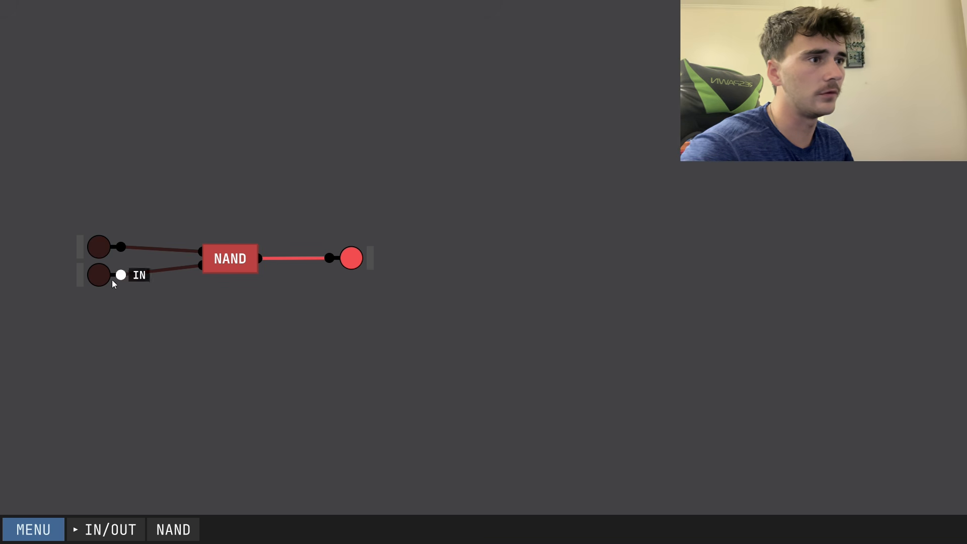
Delete the lower input, wire the remaining input to both NAND input pins, and line it up with the gate.
{"action": "right_click", "coordinate": [78, 279]}
{"action": "left_click", "coordinate": [110, 327]}
{"action": "left_click_drag", "start_coordinate": [126, 250], "coordinate": [200, 266]}
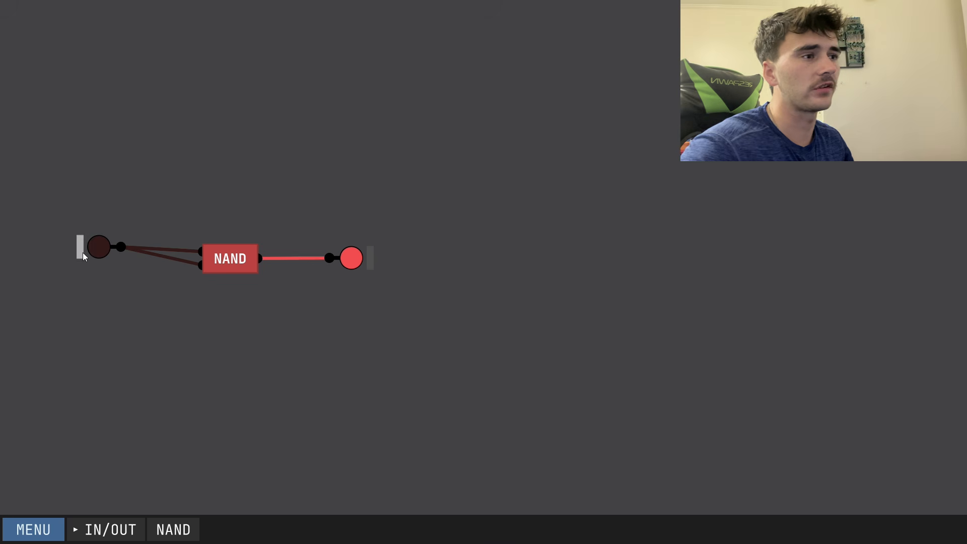
{"action": "left_click_drag", "start_coordinate": [82, 252], "coordinate": [80, 266]}
Toggle the single input on and off to test the inverter circuit.
{"action": "left_click", "coordinate": [94, 253]}
{"action": "double_click", "coordinate": [96, 255]}
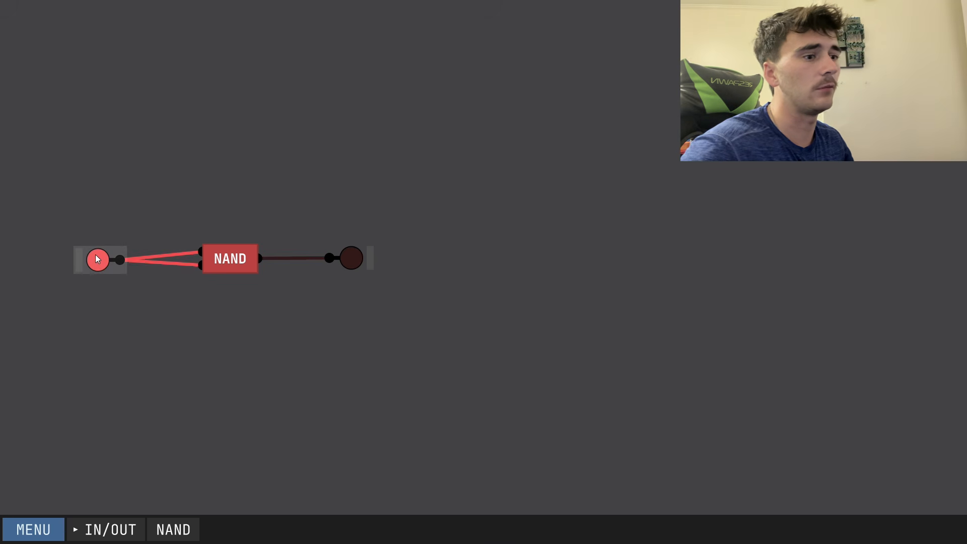
{"action": "left_click", "coordinate": [95, 255]}
Save the inverter circuit as a chip named NOT.
{"action": "left_click", "coordinate": [34, 529]}
{"action": "left_click", "coordinate": [55, 416]}
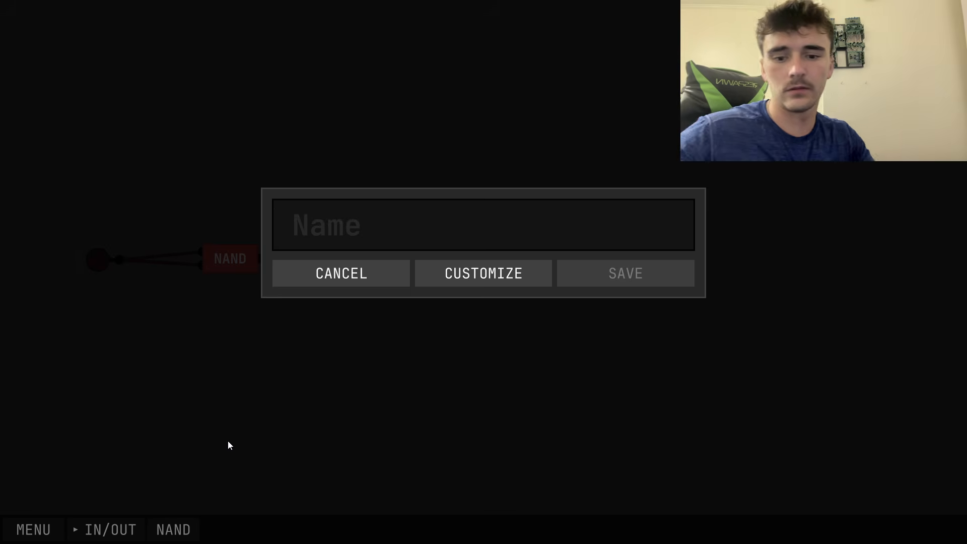
{"action": "type", "text": "NOT"}
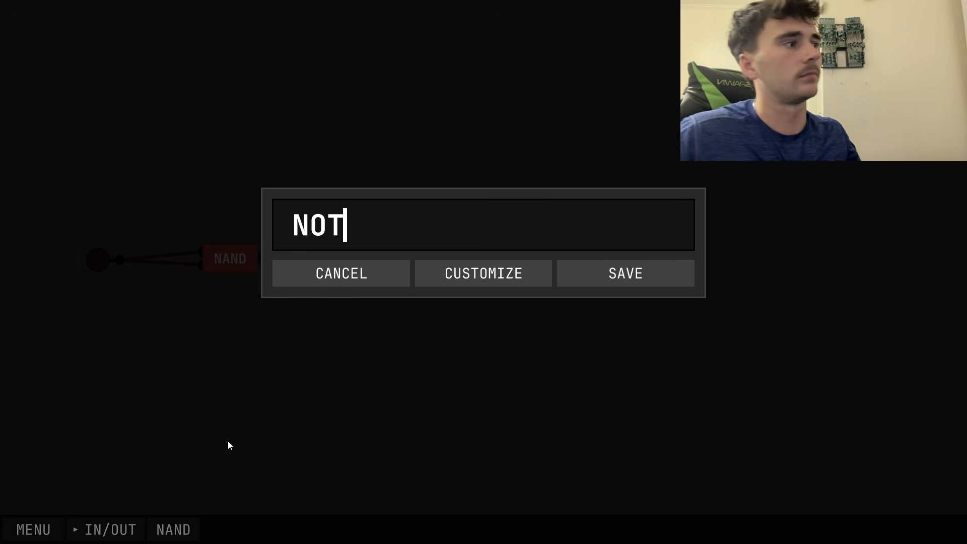
{"action": "left_click", "coordinate": [594, 272]}
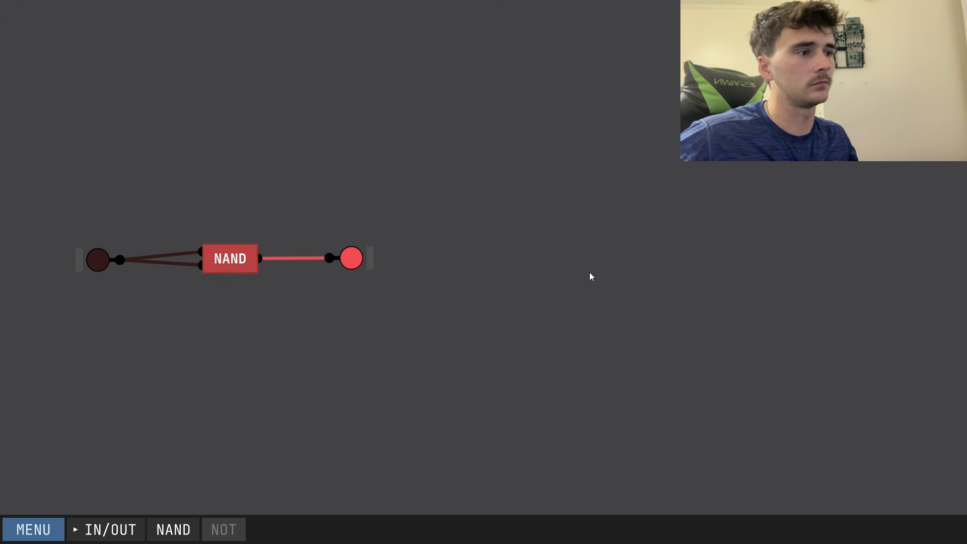
Start a new chip and place two one-bit inputs, one above the other.
{"action": "left_click", "coordinate": [33, 529]}
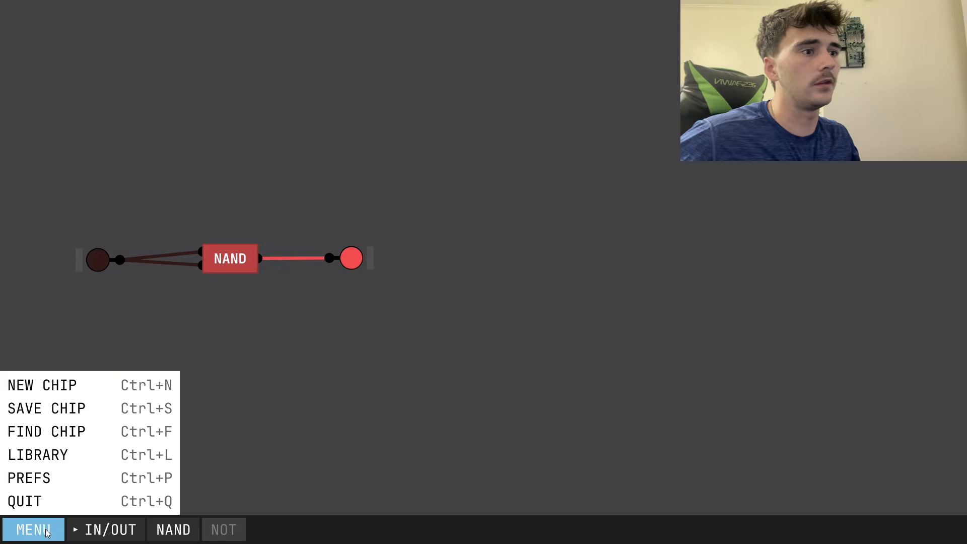
{"action": "left_click", "coordinate": [83, 385]}
{"action": "left_click", "coordinate": [106, 529]}
{"action": "left_click", "coordinate": [109, 377]}
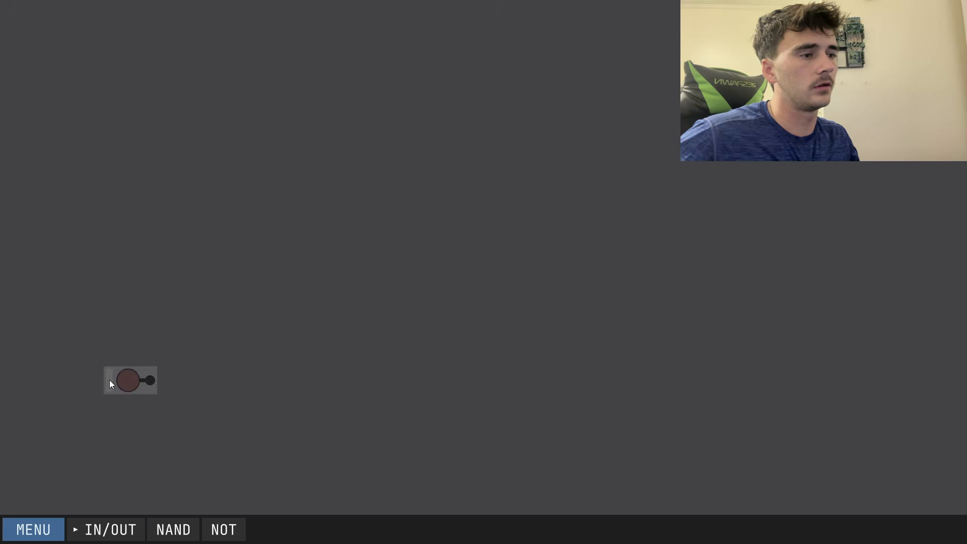
{"action": "left_click", "coordinate": [94, 524]}
{"action": "left_click", "coordinate": [97, 384]}
{"action": "left_click", "coordinate": [94, 299]}
Place a NAND gate, a NOT chip and a one-bit output in a row after the inputs.
{"action": "left_click", "coordinate": [174, 529]}
{"action": "left_click", "coordinate": [235, 280]}
{"action": "left_click", "coordinate": [223, 529]}
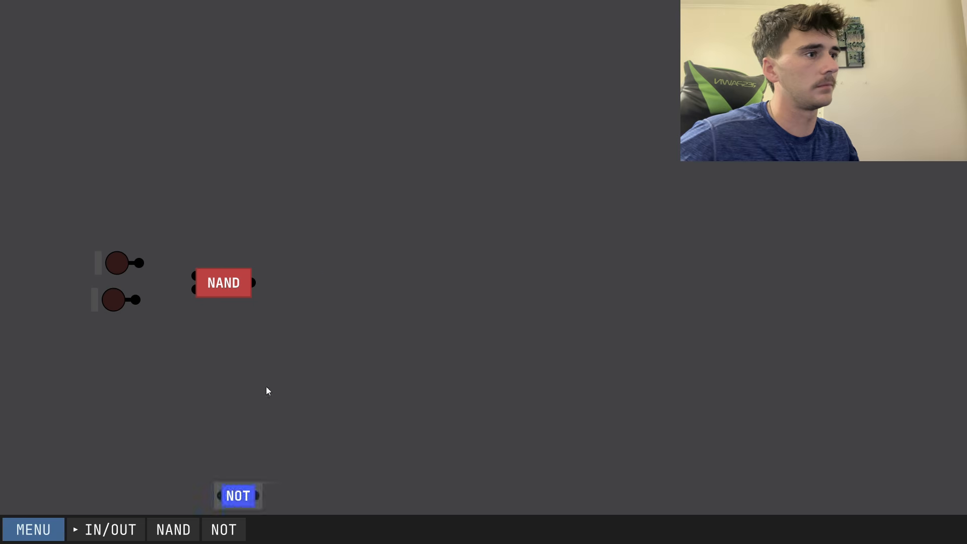
{"action": "left_click", "coordinate": [322, 277]}
{"action": "left_click", "coordinate": [134, 540]}
{"action": "left_click", "coordinate": [101, 452]}
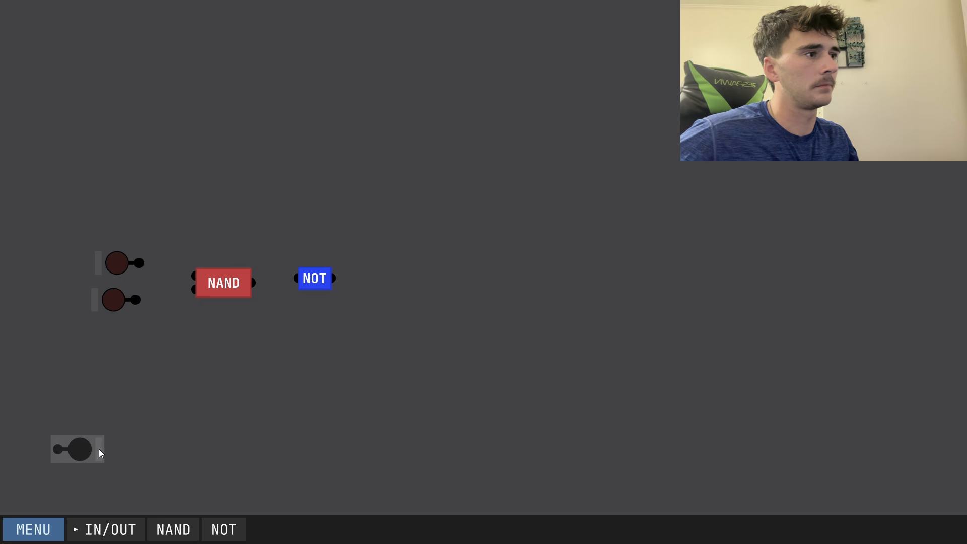
{"action": "left_click", "coordinate": [413, 278]}
Wire both inputs into the NAND gate, its output into the NOT chip, and the NOT output to the output pin.
{"action": "left_click_drag", "start_coordinate": [371, 275], "coordinate": [255, 282]}
{"action": "left_click_drag", "start_coordinate": [196, 276], "coordinate": [135, 300]}
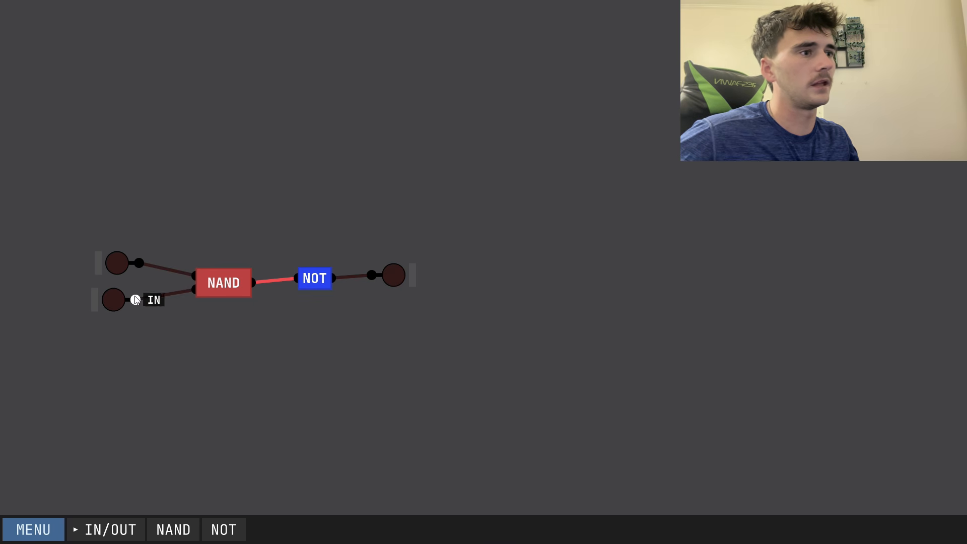
Test the NAND and NOT combination by toggling its inputs in different combinations.
{"action": "left_click", "coordinate": [117, 262]}
{"action": "left_click", "coordinate": [115, 301]}
{"action": "left_click", "coordinate": [116, 301]}
{"action": "left_click", "coordinate": [119, 270]}
{"action": "left_click", "coordinate": [120, 272]}
{"action": "left_click", "coordinate": [112, 305]}
{"action": "left_click", "coordinate": [113, 302]}
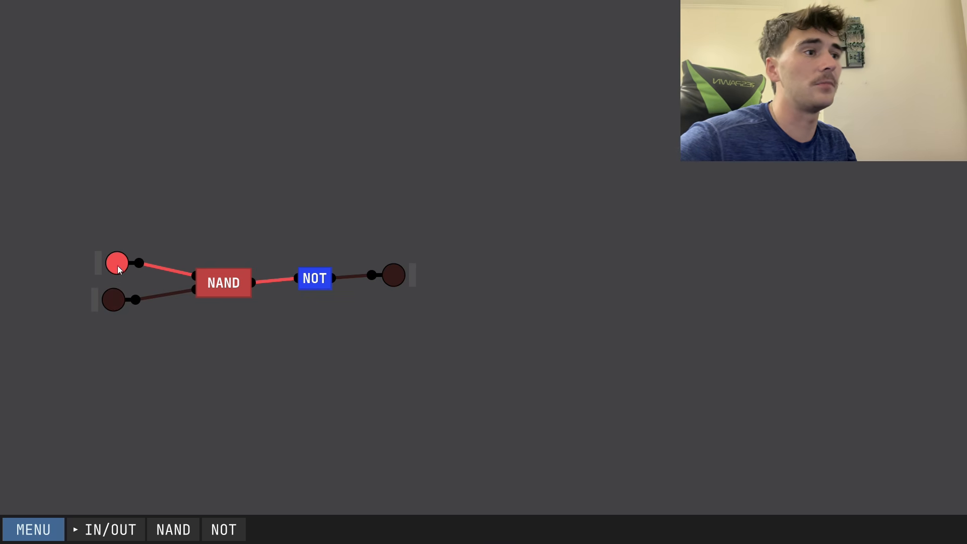
{"action": "left_click", "coordinate": [117, 267]}
Save the NAND and NOT circuit as a chip named AND.
{"action": "left_click", "coordinate": [51, 528]}
{"action": "left_click", "coordinate": [61, 407]}
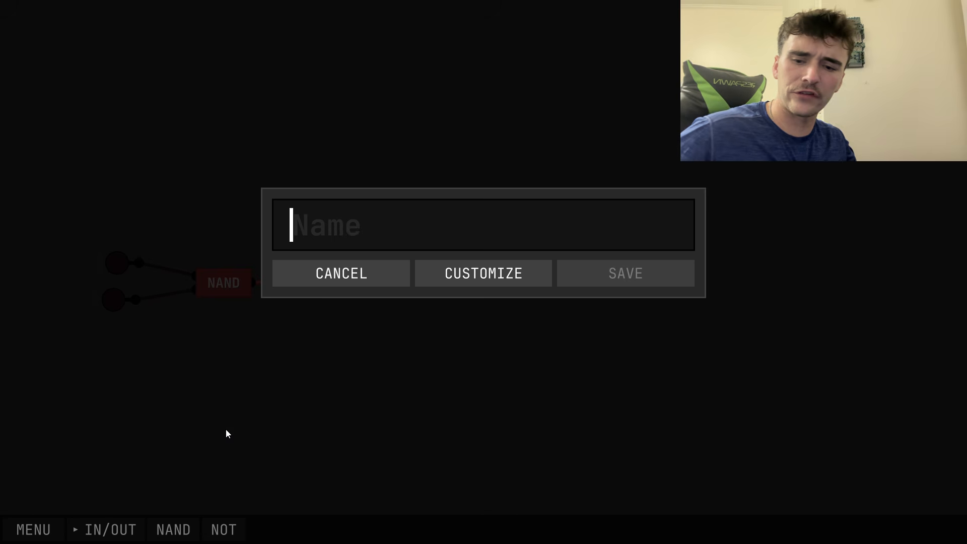
{"action": "type", "text": "AND"}
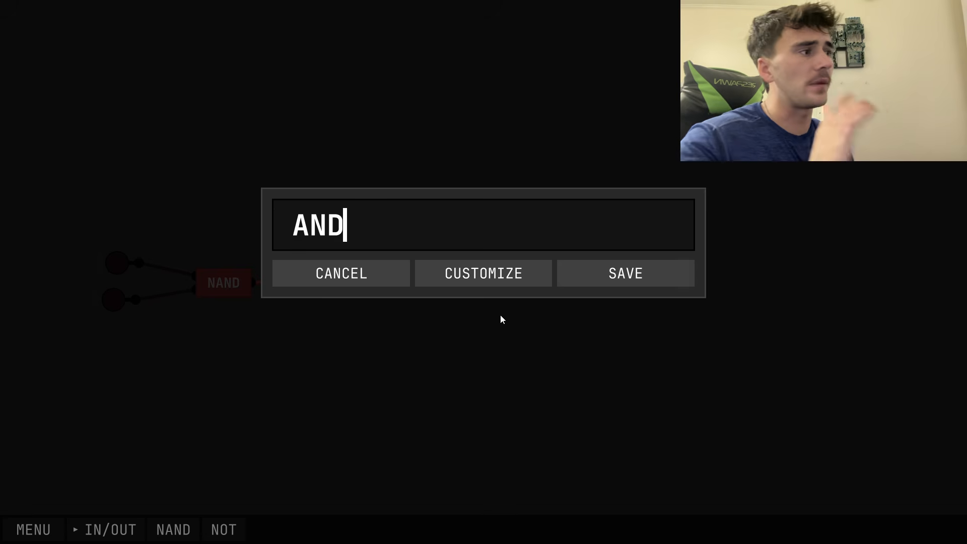
{"action": "left_click", "coordinate": [584, 265]}
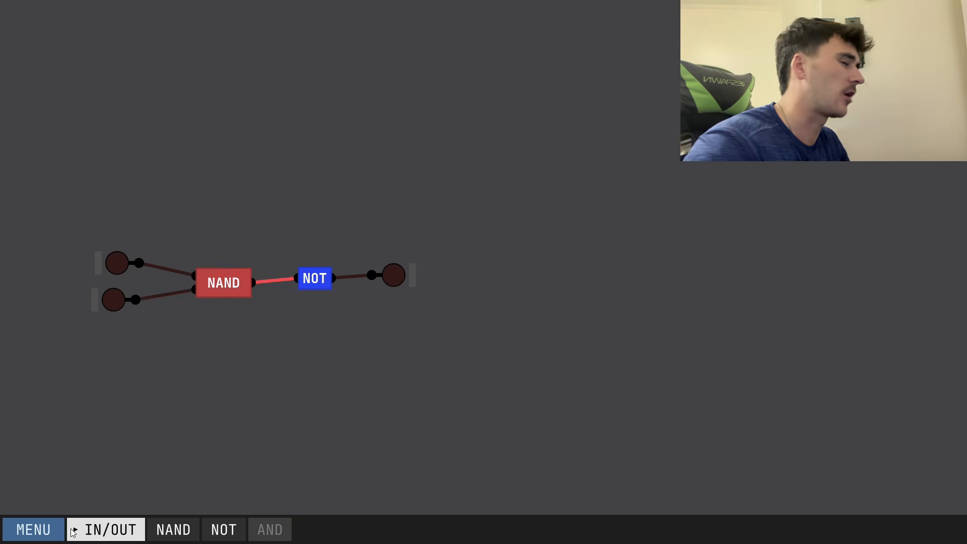
Start a new chip and place two one-bit inputs stacked vertically.
{"action": "left_click", "coordinate": [33, 529]}
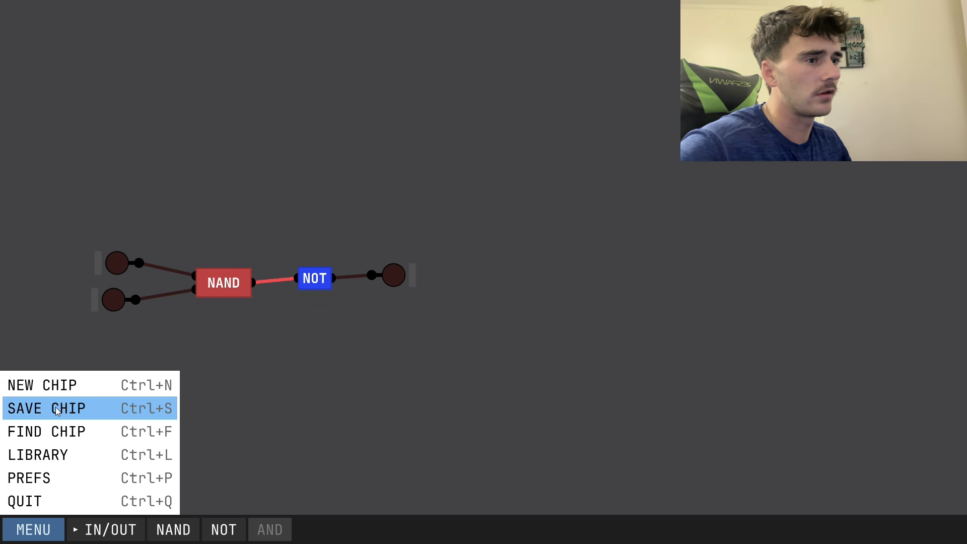
{"action": "left_click", "coordinate": [62, 392]}
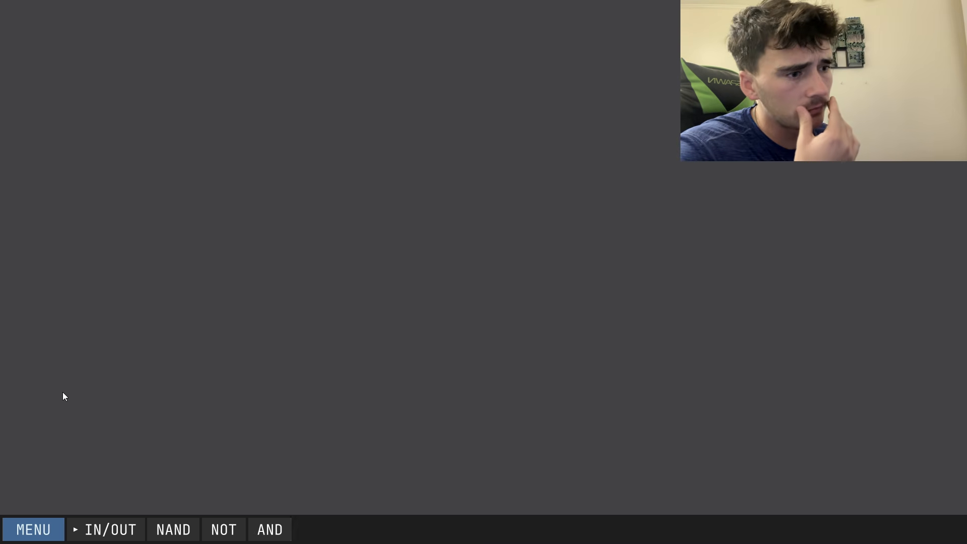
{"action": "left_click", "coordinate": [123, 538]}
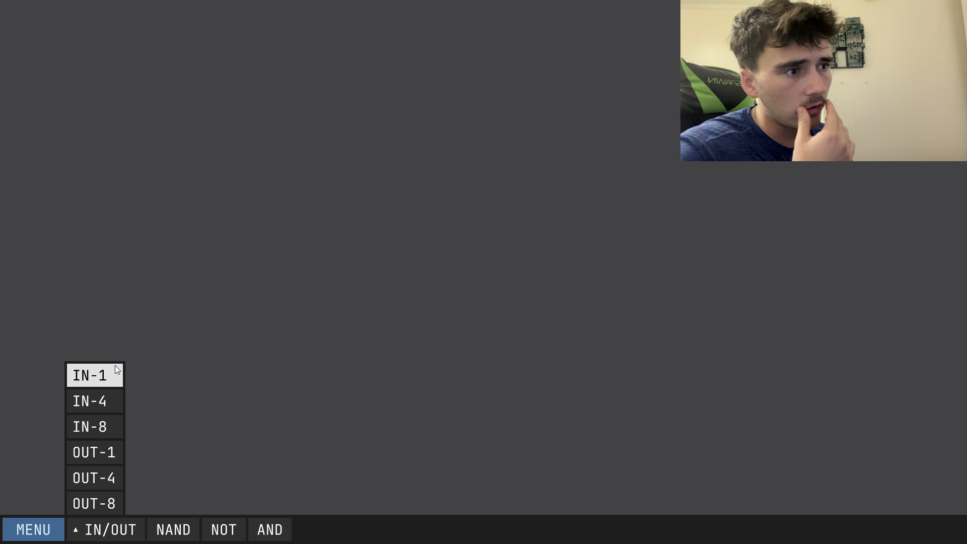
{"action": "left_click", "coordinate": [90, 385]}
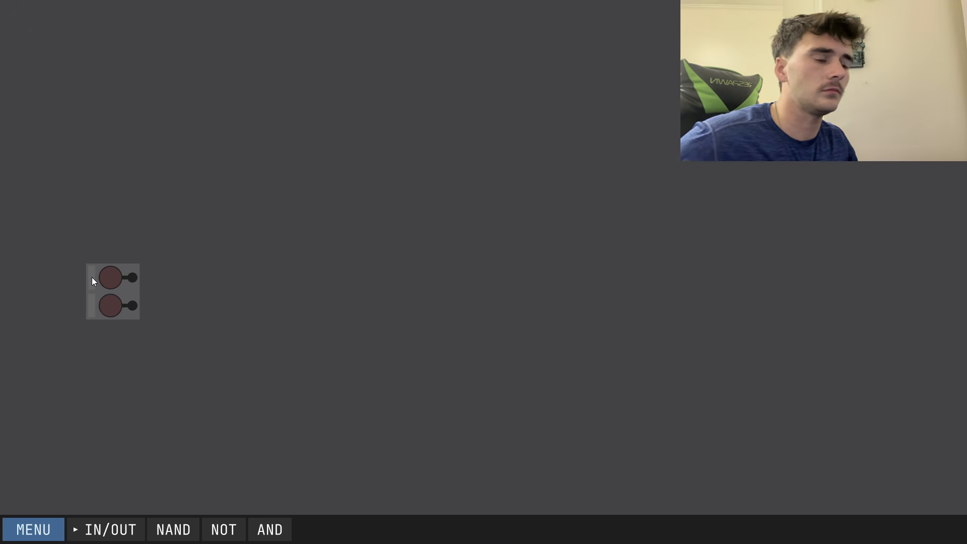
{"action": "left_click", "coordinate": [91, 281]}
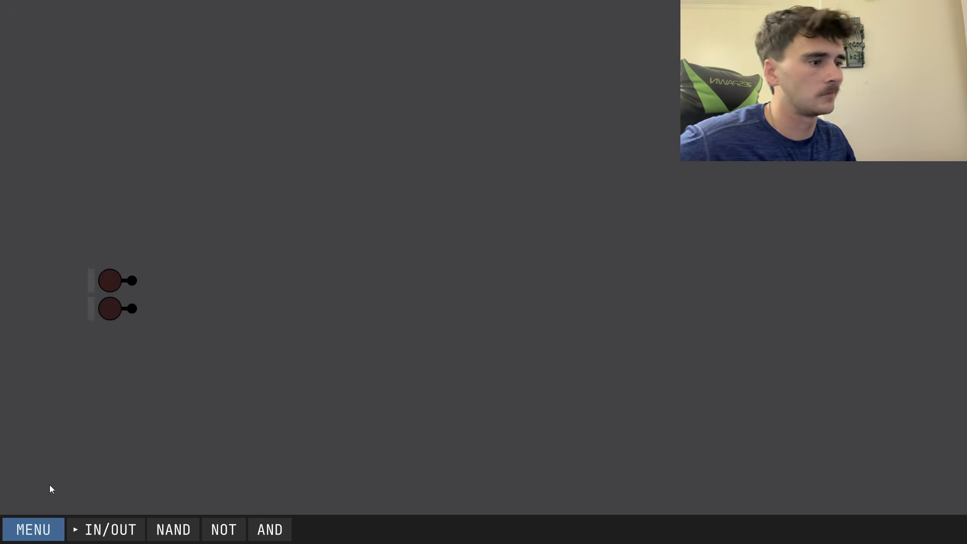
Place two stacked NOT chips after the inputs and wire each input into its own NOT chip.
{"action": "left_click", "coordinate": [224, 529]}
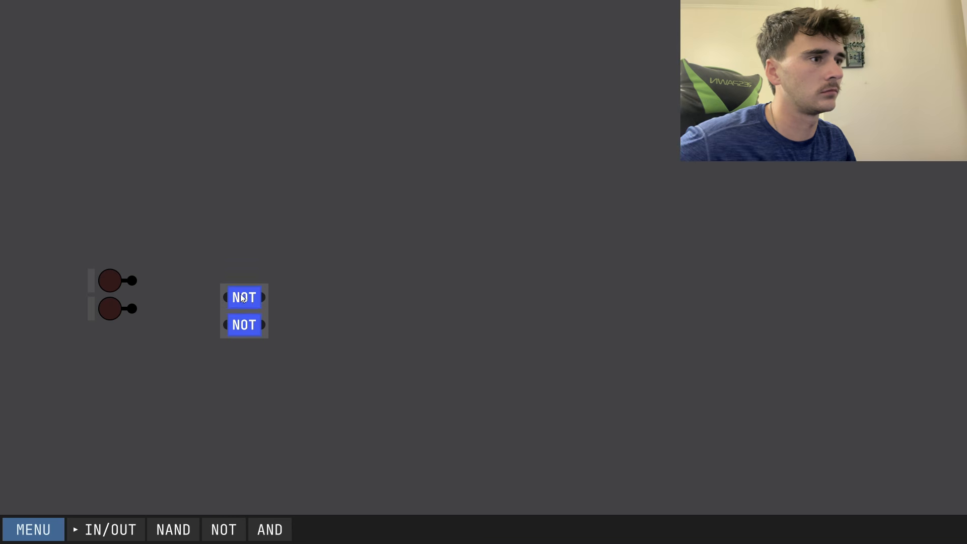
{"action": "left_click", "coordinate": [205, 282]}
{"action": "left_click", "coordinate": [132, 280]}
{"action": "left_click", "coordinate": [186, 280]}
{"action": "left_click", "coordinate": [186, 308]}
{"action": "left_click", "coordinate": [132, 308]}
Place an AND chip fed by both NOT outputs and wire its output to a new one-bit output.
{"action": "left_click", "coordinate": [267, 526]}
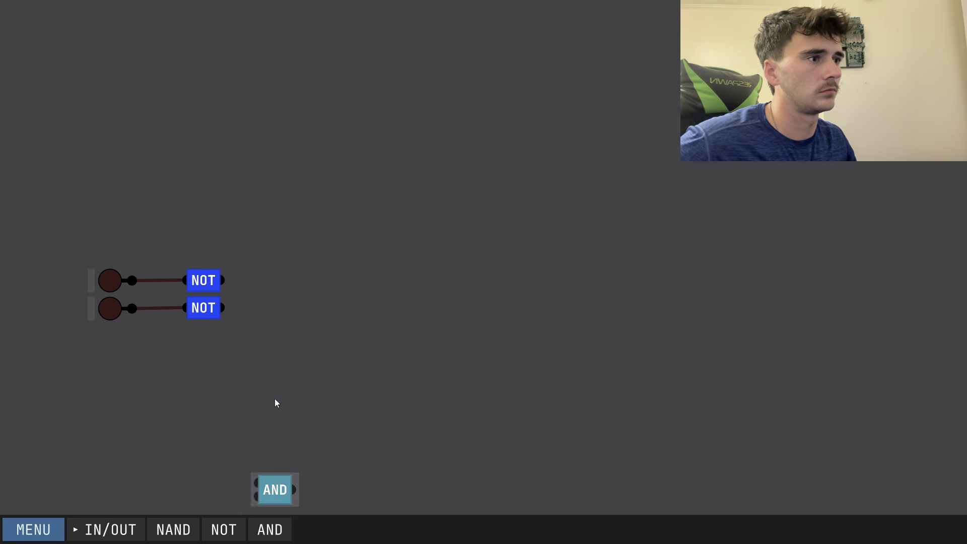
{"action": "left_click", "coordinate": [224, 308]}
{"action": "left_click", "coordinate": [105, 530]}
{"action": "left_click", "coordinate": [94, 452]}
{"action": "left_click", "coordinate": [358, 292]}
{"action": "left_click", "coordinate": [290, 292]}
Test the two-NOT and AND circuit by toggling its inputs through different combinations.
{"action": "left_click", "coordinate": [107, 305]}
{"action": "left_click", "coordinate": [107, 307]}
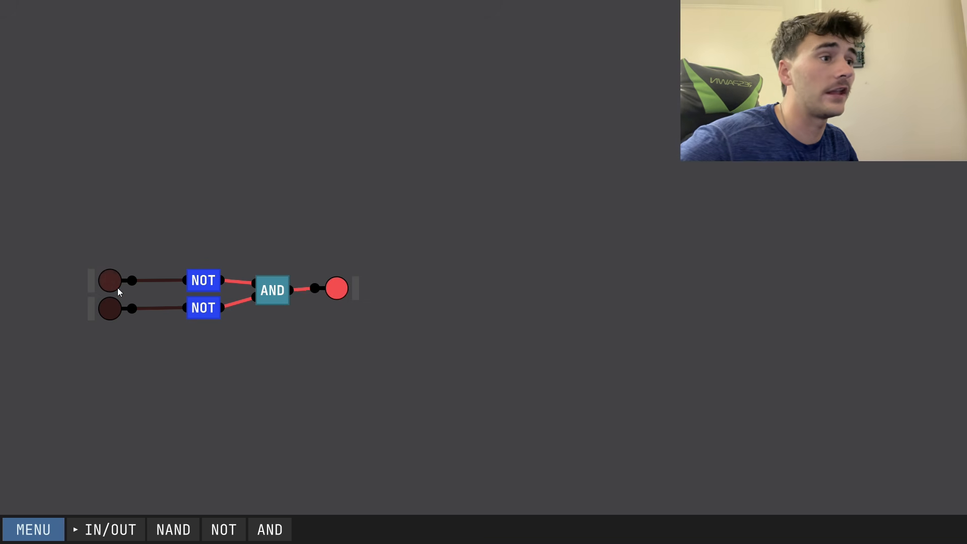
{"action": "left_click", "coordinate": [117, 288]}
{"action": "left_click", "coordinate": [113, 313]}
{"action": "left_click", "coordinate": [113, 279]}
{"action": "left_click", "coordinate": [115, 310]}
{"action": "left_click", "coordinate": [116, 283]}
{"action": "left_click", "coordinate": [114, 308]}
{"action": "left_click", "coordinate": [113, 282]}
{"action": "left_click", "coordinate": [115, 309]}
{"action": "left_click", "coordinate": [117, 280]}
{"action": "left_click", "coordinate": [120, 302]}
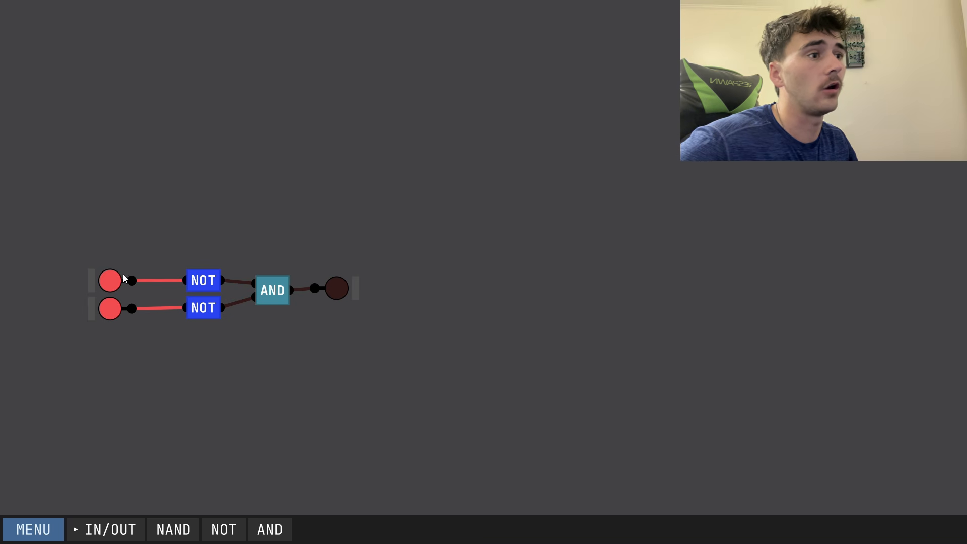
{"action": "left_click", "coordinate": [117, 278]}
{"action": "left_click", "coordinate": [112, 308]}
Save the two-NOT and AND circuit as a chip named NOR.
{"action": "left_click", "coordinate": [62, 526]}
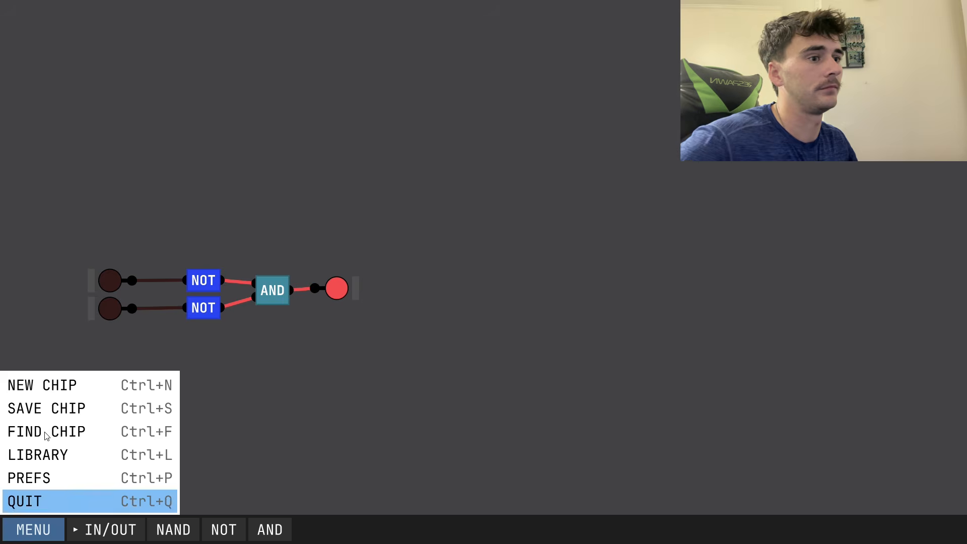
{"action": "left_click", "coordinate": [52, 406]}
{"action": "type", "text": "n"}
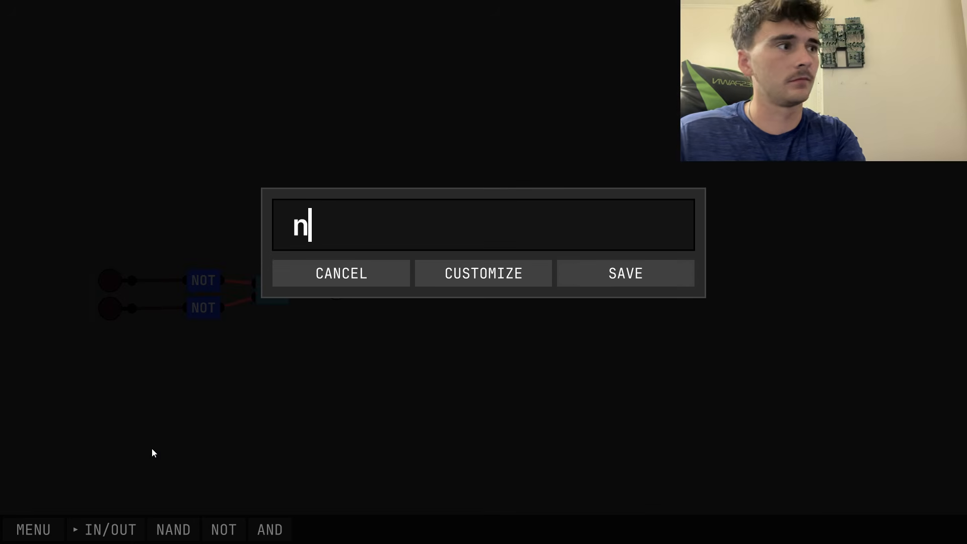
{"action": "key", "text": "BackSpace"}
{"action": "type", "text": "NOR"}
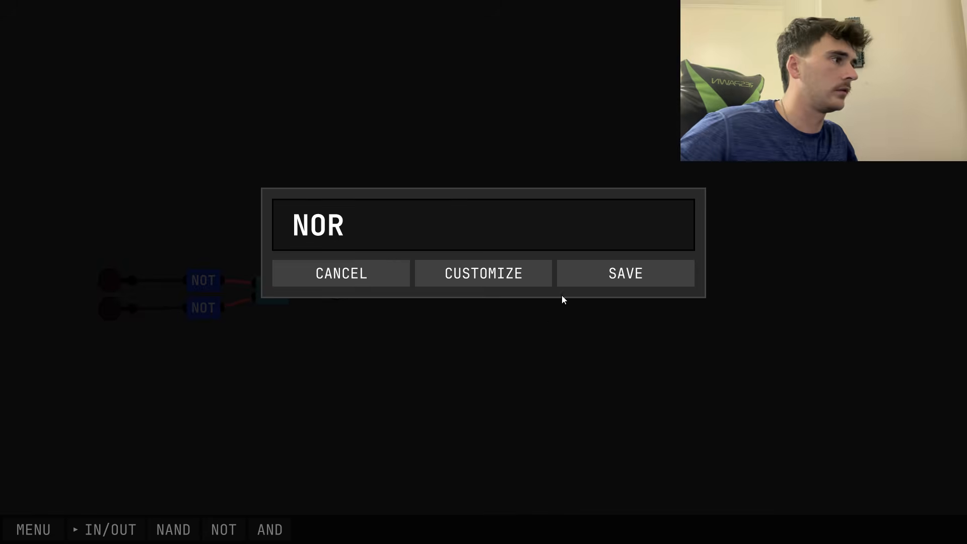
{"action": "left_click", "coordinate": [584, 264]}
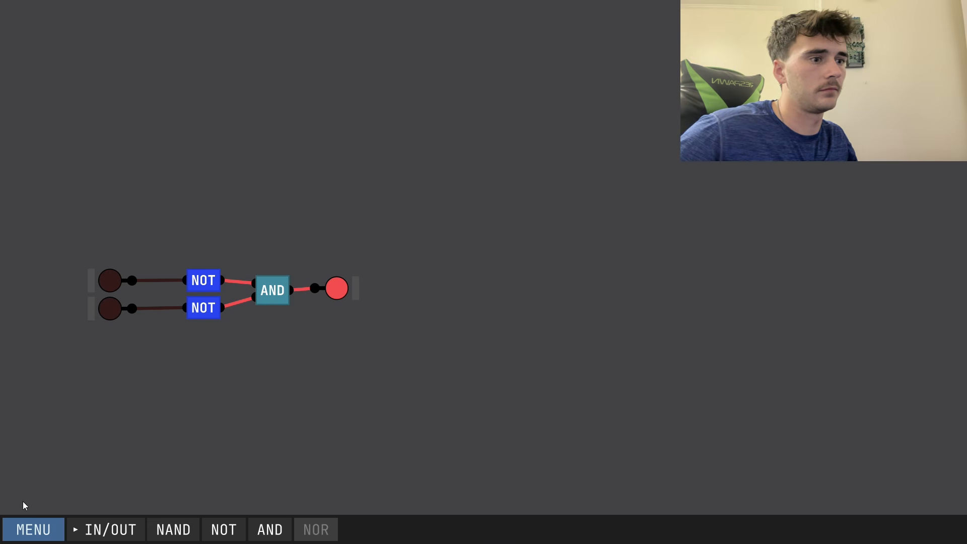
Start a new chip and place a NOR chip with two stacked one-bit inputs before it.
{"action": "left_click", "coordinate": [33, 529]}
{"action": "left_click", "coordinate": [56, 385]}
{"action": "left_click", "coordinate": [315, 529]}
{"action": "left_click", "coordinate": [196, 312]}
{"action": "left_click", "coordinate": [103, 529]}
{"action": "left_click", "coordinate": [93, 374]}
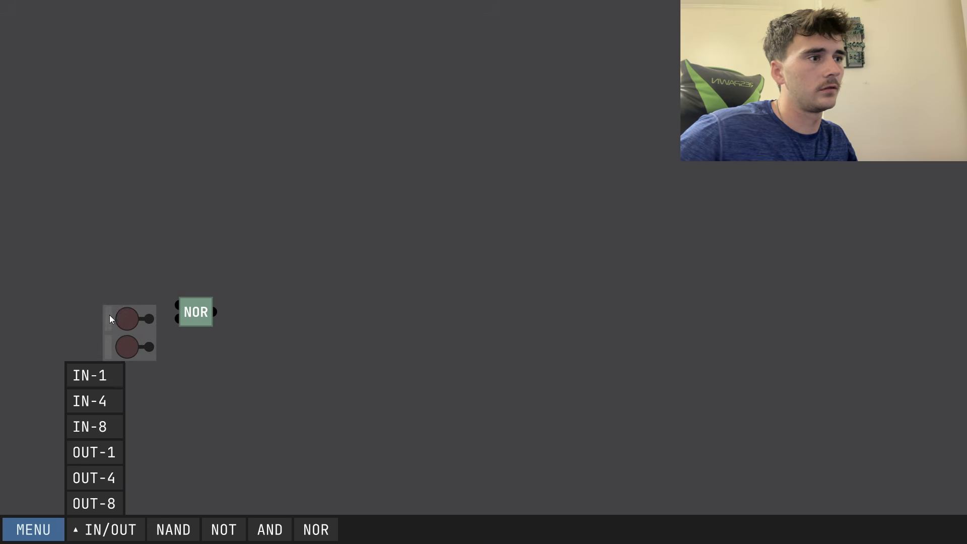
{"action": "left_click", "coordinate": [112, 321]}
Place a NOT chip after the NOR, wiring both inputs into the NOR and its output into the NOT.
{"action": "left_click", "coordinate": [223, 529]}
{"action": "left_click", "coordinate": [255, 311]}
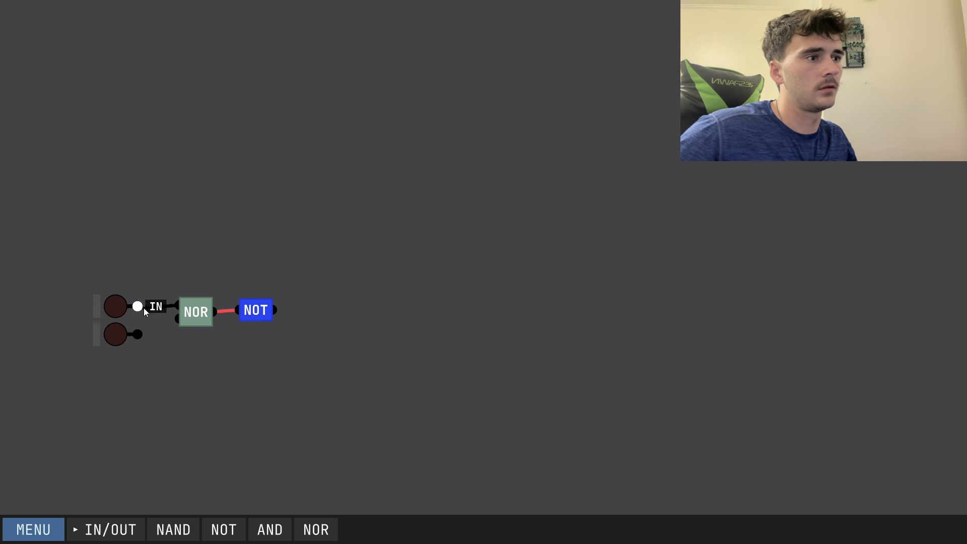
{"action": "left_click", "coordinate": [138, 335]}
Add a one-bit output after the NOT chip and wire the NOT output to it.
{"action": "left_click", "coordinate": [110, 529]}
{"action": "left_click", "coordinate": [95, 451]}
{"action": "left_click", "coordinate": [331, 312]}
{"action": "left_click", "coordinate": [272, 312]}
{"action": "left_click", "coordinate": [288, 308]}
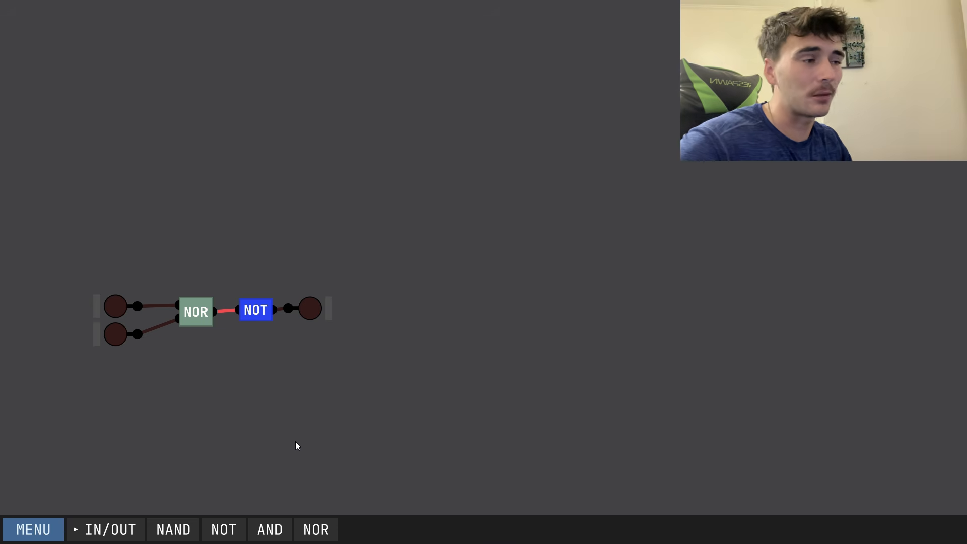
Test the NOR and NOT circuit by toggling each input on and off.
{"action": "left_click", "coordinate": [116, 332]}
{"action": "left_click", "coordinate": [114, 304]}
{"action": "left_click", "coordinate": [115, 334]}
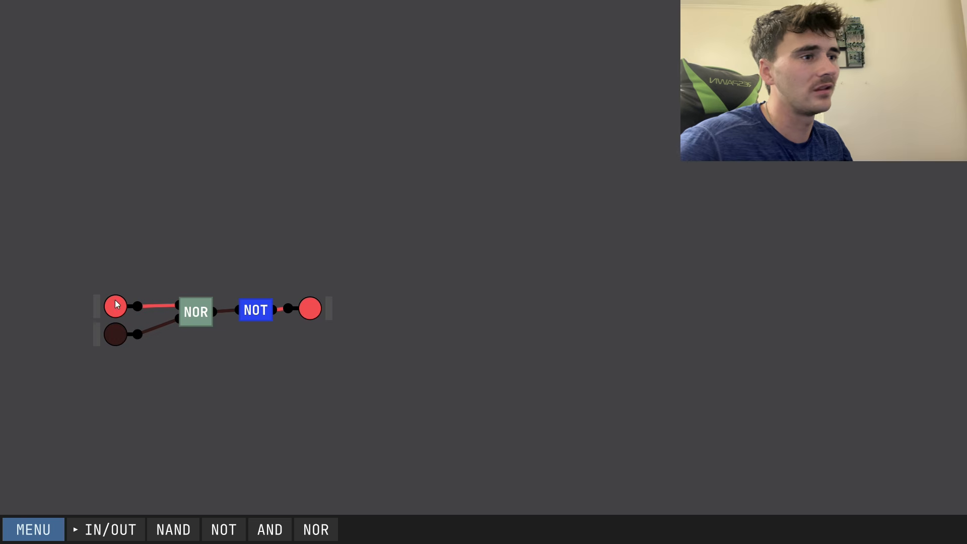
{"action": "left_click", "coordinate": [114, 305]}
Save the NOR and NOT circuit as a chip named OR.
{"action": "left_click", "coordinate": [34, 530]}
{"action": "left_click", "coordinate": [42, 412]}
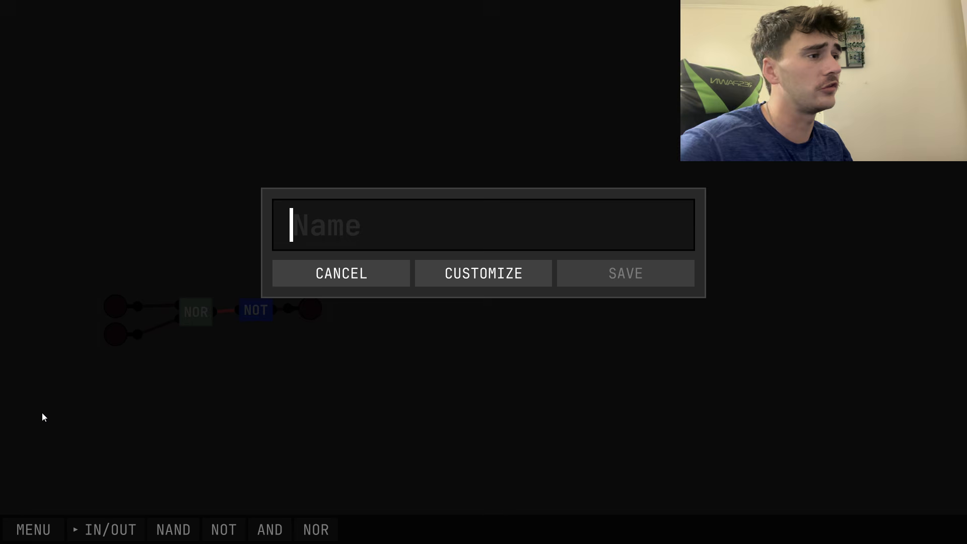
{"action": "type", "text": "OR"}
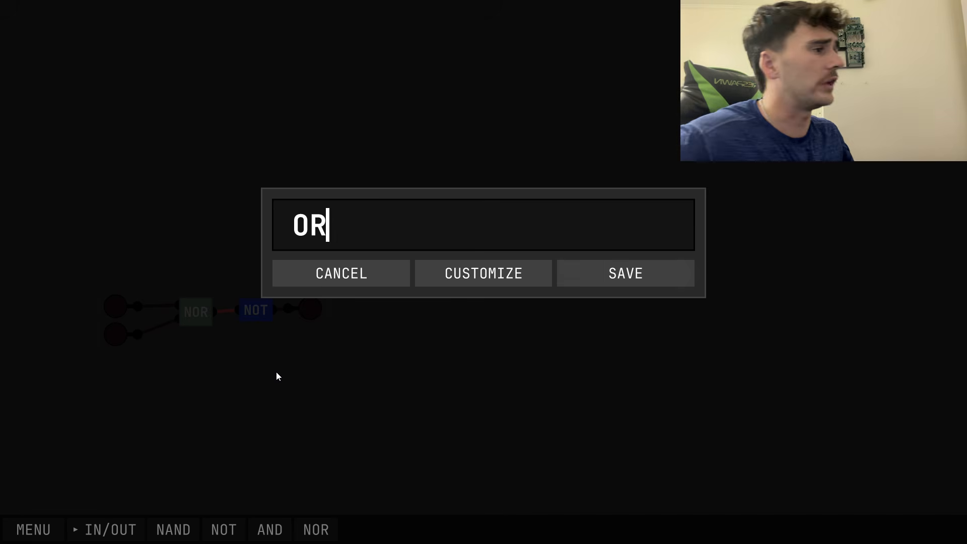
{"action": "left_click", "coordinate": [625, 274]}
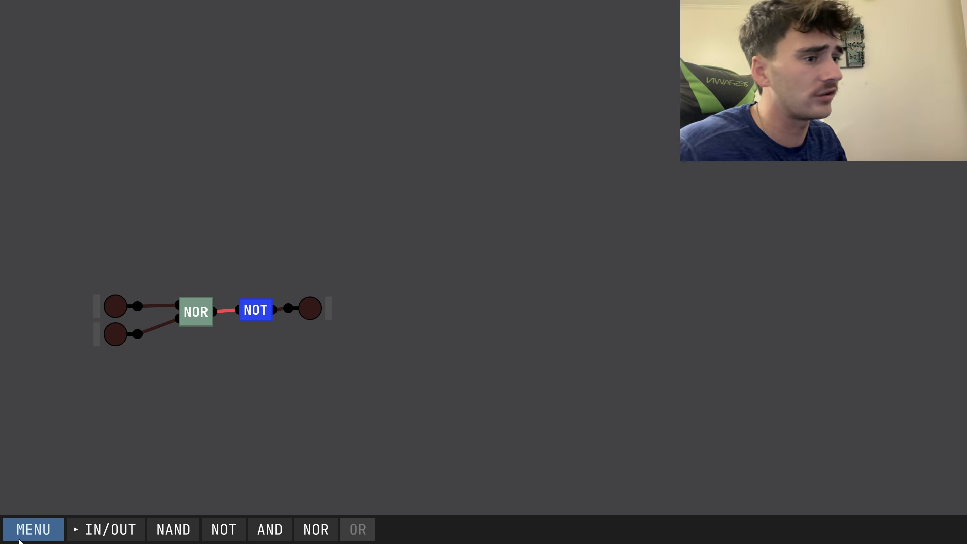
Begin another new chip with two one-bit inputs stacked one above the other.
{"action": "left_click", "coordinate": [33, 529]}
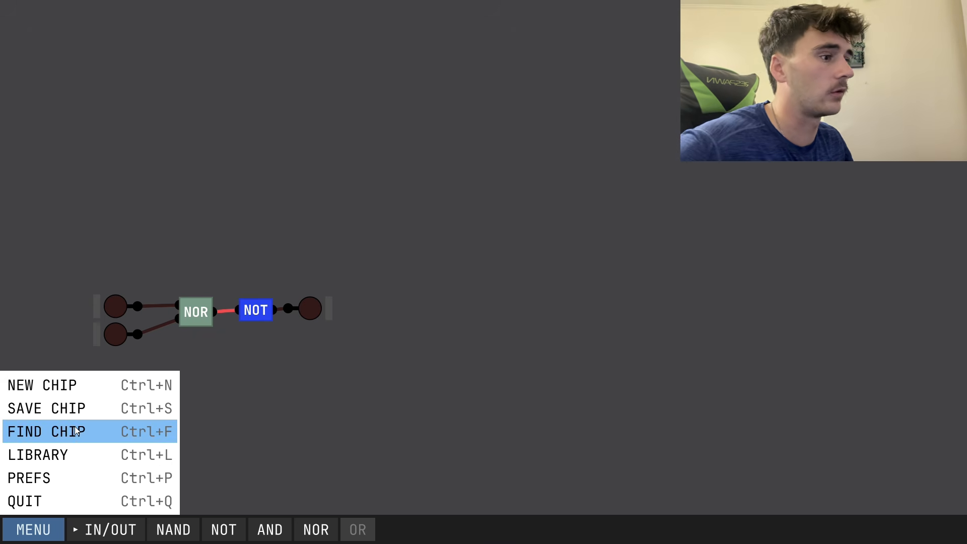
{"action": "left_click", "coordinate": [80, 389]}
{"action": "left_click", "coordinate": [108, 529]}
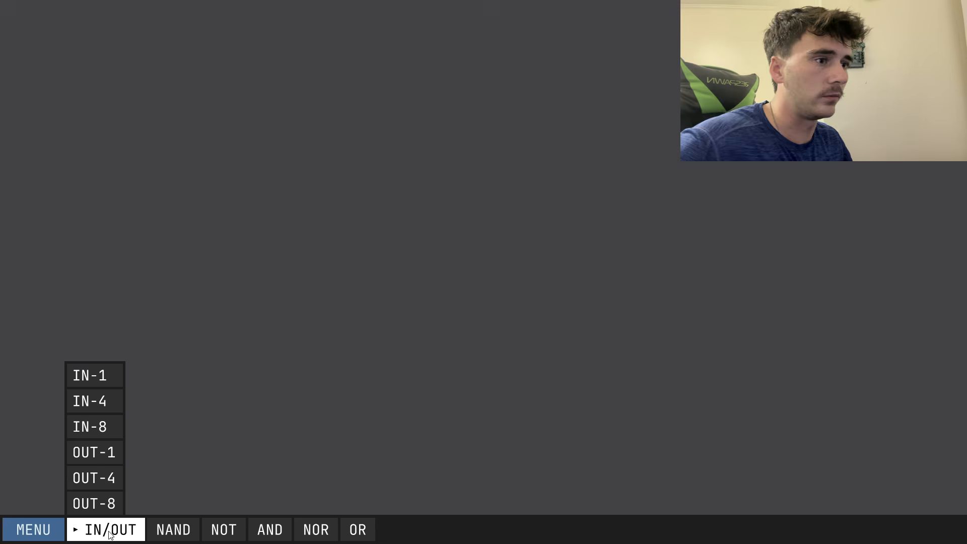
{"action": "left_click", "coordinate": [90, 374]}
{"action": "left_click", "coordinate": [90, 374]}
{"action": "left_click", "coordinate": [90, 320]}
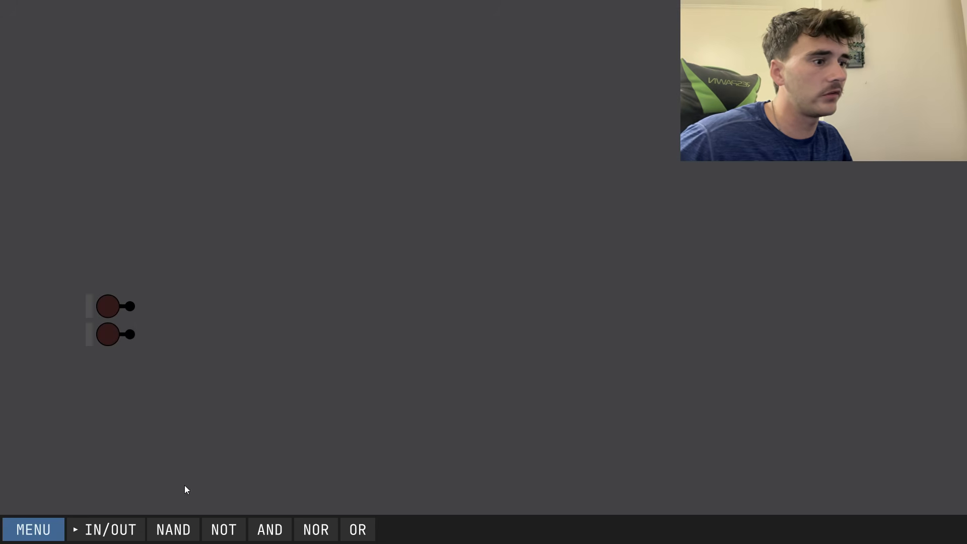
Place one NAND gate, two stacked NAND gates, a final NAND gate and a one-bit output after the inputs.
{"action": "left_click", "coordinate": [174, 528]}
{"action": "left_click", "coordinate": [204, 309]}
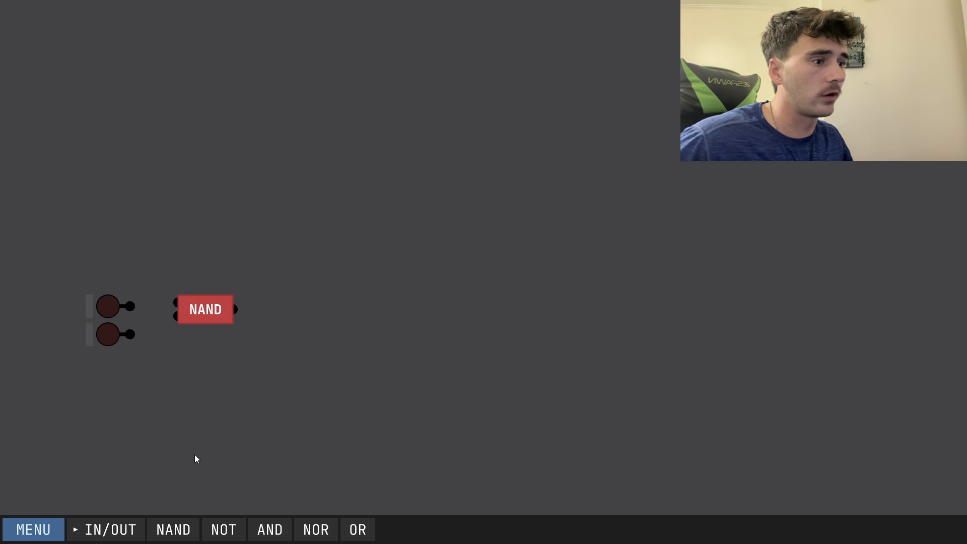
{"action": "double_click", "coordinate": [173, 529]}
{"action": "left_click", "coordinate": [299, 278]}
{"action": "left_click", "coordinate": [191, 527]}
{"action": "left_click", "coordinate": [405, 288]}
{"action": "left_click", "coordinate": [108, 530]}
{"action": "left_click", "coordinate": [94, 452]}
{"action": "left_click", "coordinate": [514, 281]}
Wire both inputs to the first NAND and one middle NAND each, the first NAND to both middle ones, and those through the last NAND to the output.
{"action": "left_click_drag", "start_coordinate": [471, 280], "coordinate": [436, 288]}
{"action": "left_click_drag", "start_coordinate": [377, 280], "coordinate": [330, 313]}
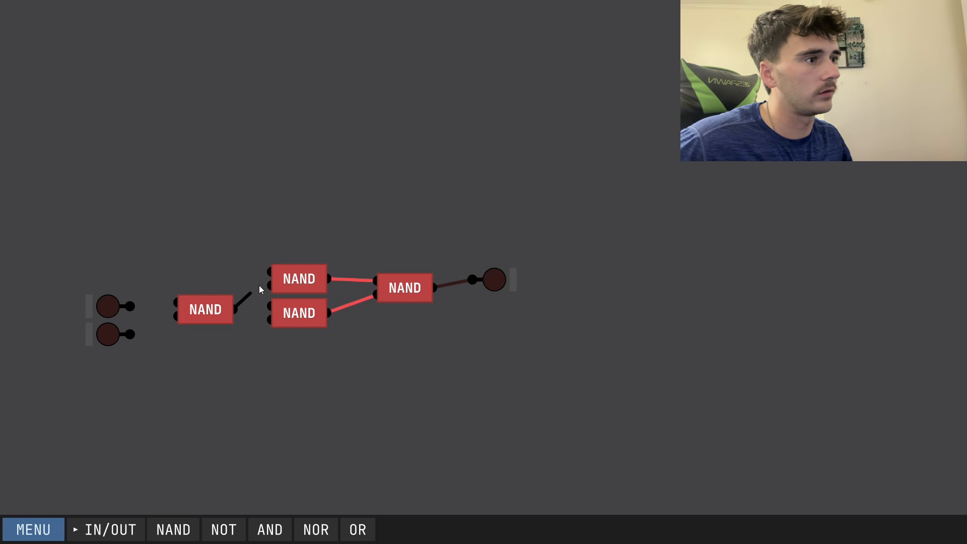
{"action": "left_click_drag", "start_coordinate": [270, 287], "coordinate": [271, 286]}
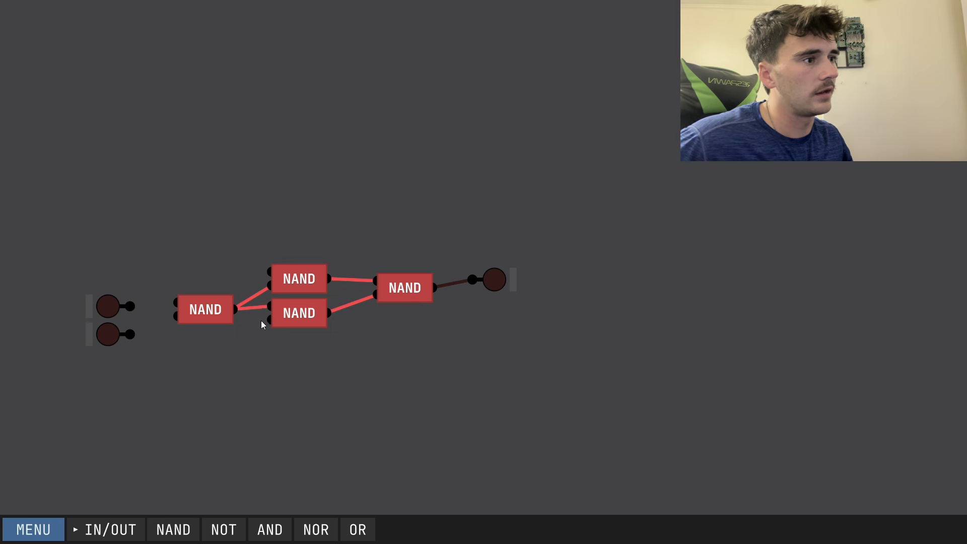
{"action": "left_click_drag", "start_coordinate": [272, 321], "coordinate": [271, 272]}
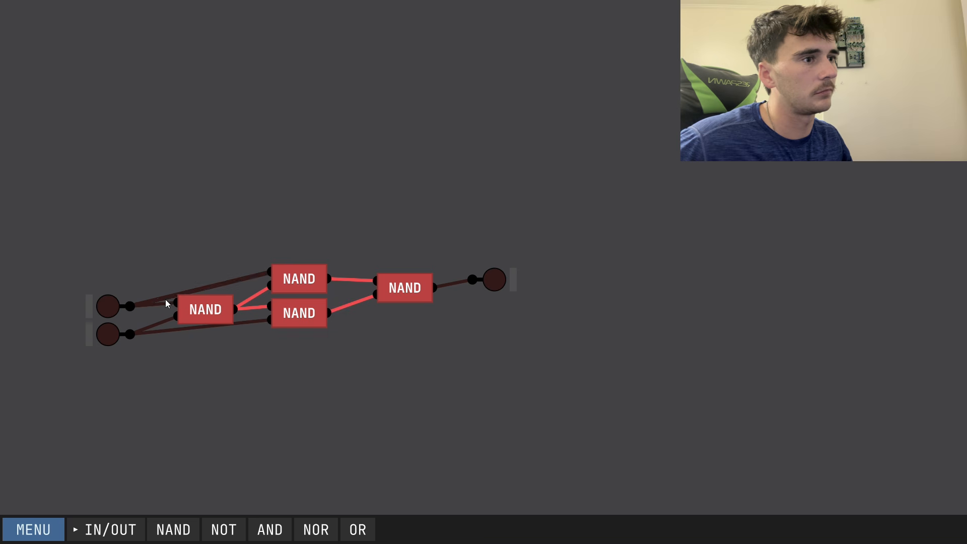
Test the four-NAND circuit by toggling its two inputs in different combinations.
{"action": "left_click", "coordinate": [106, 305]}
{"action": "left_click", "coordinate": [106, 306]}
{"action": "left_click", "coordinate": [107, 330]}
{"action": "left_click", "coordinate": [107, 305]}
{"action": "left_click", "coordinate": [106, 334]}
{"action": "left_click", "coordinate": [108, 306]}
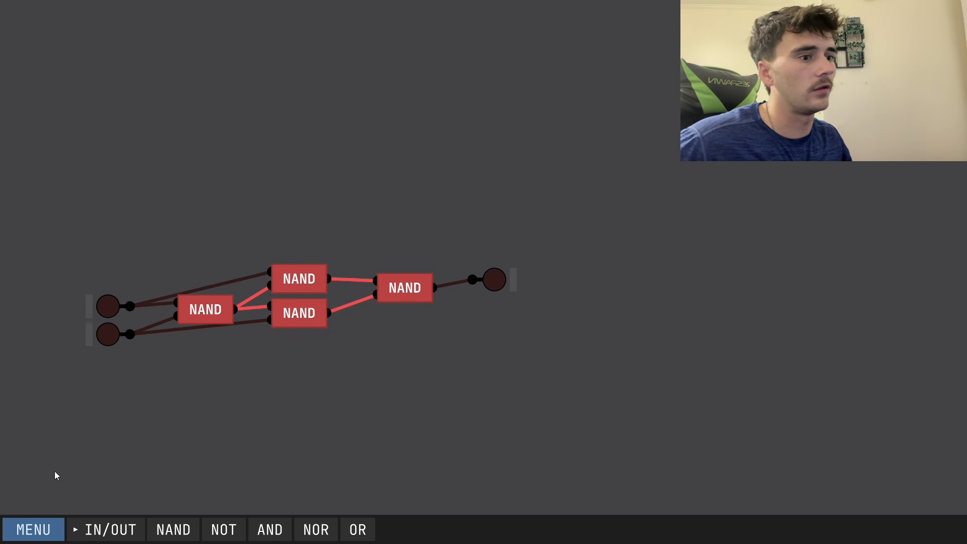
{"action": "left_click", "coordinate": [31, 529]}
{"action": "left_click", "coordinate": [41, 402]}
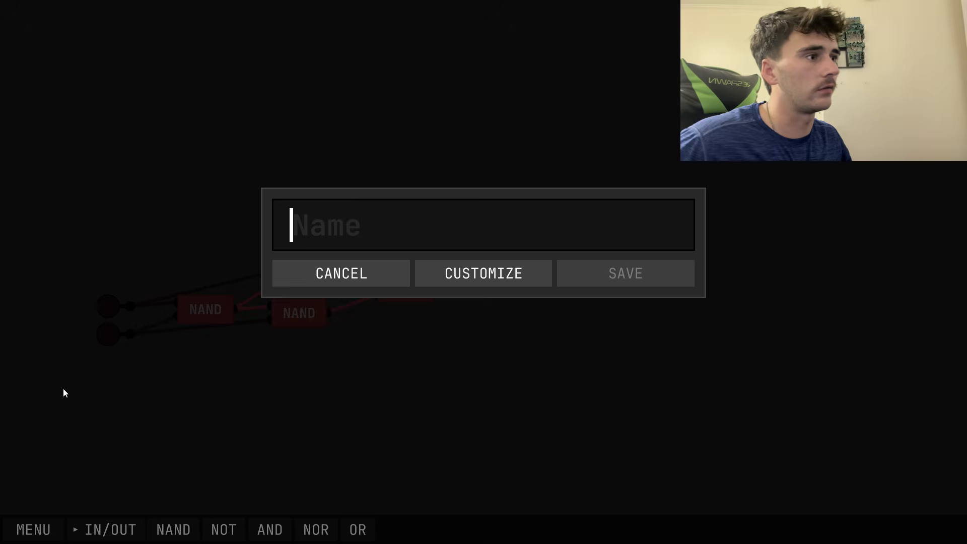
{"action": "left_click", "coordinate": [348, 273]}
Save the four-NAND circuit as a chip named XOR.
{"action": "left_click", "coordinate": [31, 529]}
{"action": "left_click", "coordinate": [58, 418]}
{"action": "type", "text": "XOR"}
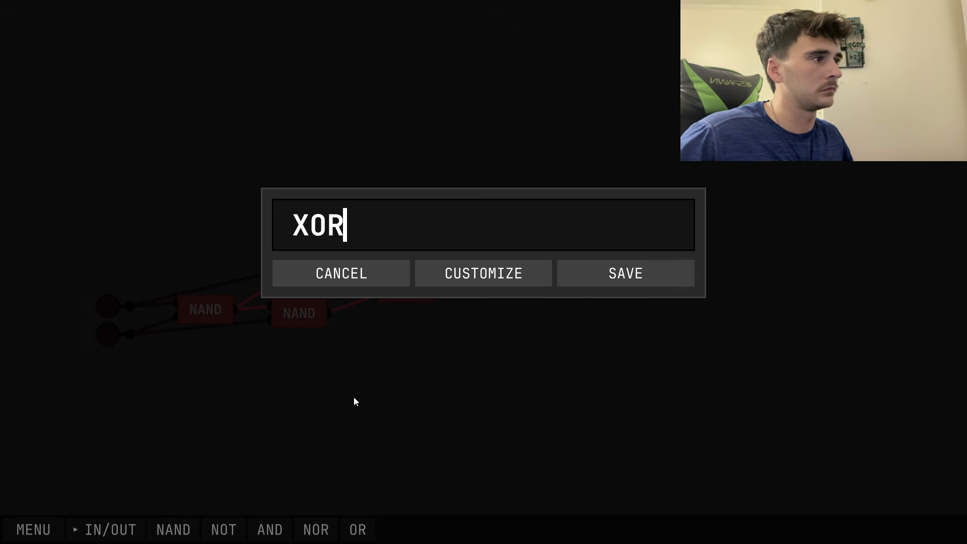
{"action": "left_click", "coordinate": [630, 267]}
Start a new chip and place an XOR chip with two stacked one-bit inputs before it.
{"action": "left_click", "coordinate": [31, 529]}
{"action": "left_click", "coordinate": [65, 386]}
{"action": "left_click", "coordinate": [400, 530]}
{"action": "left_click", "coordinate": [262, 334]}
{"action": "left_click", "coordinate": [107, 529]}
{"action": "left_click", "coordinate": [83, 379]}
{"action": "left_click", "coordinate": [84, 380]}
{"action": "left_click", "coordinate": [153, 335]}
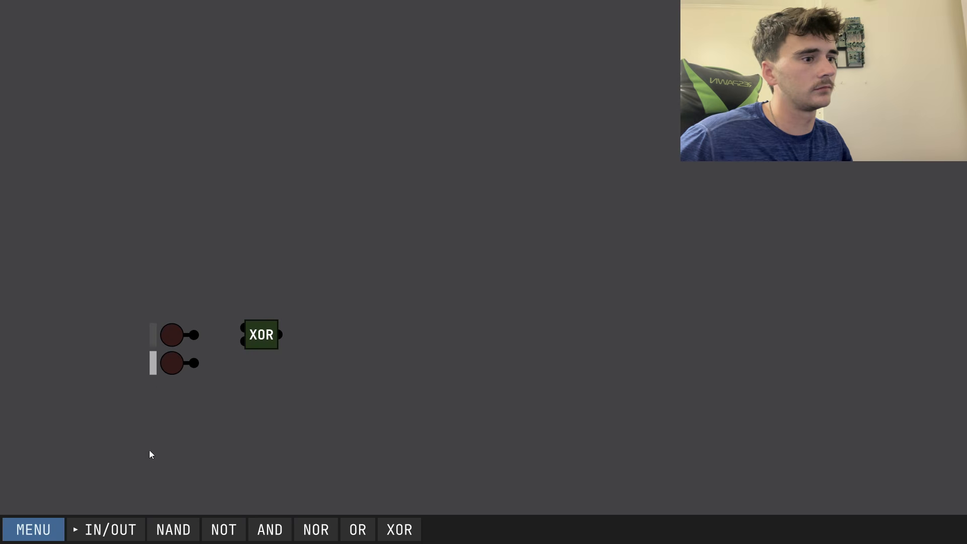
Place a NOT chip and a one-bit output in a row after the XOR chip.
{"action": "left_click", "coordinate": [224, 530]}
{"action": "left_click", "coordinate": [342, 335]}
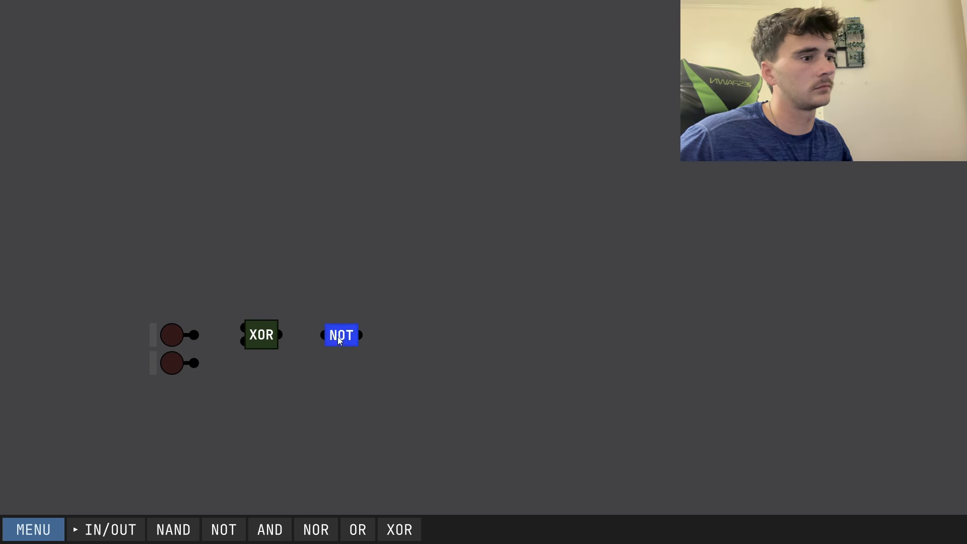
{"action": "left_click", "coordinate": [127, 529]}
{"action": "left_click", "coordinate": [114, 454]}
{"action": "left_click", "coordinate": [426, 335]}
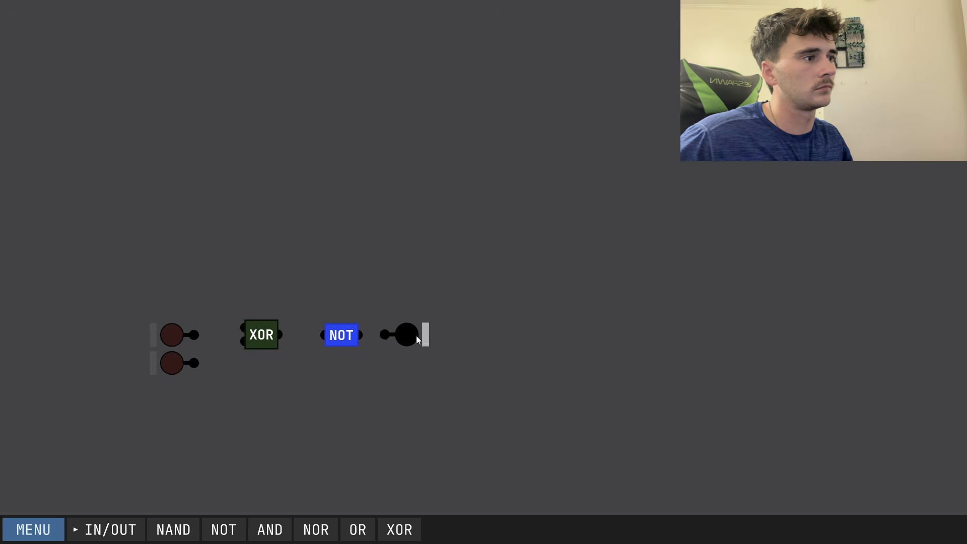
Wire both inputs into the XOR chip, its output into the NOT chip, and the NOT output to the output pin.
{"action": "left_click", "coordinate": [383, 335]}
{"action": "left_click", "coordinate": [357, 334]}
{"action": "left_click", "coordinate": [324, 334]}
{"action": "left_click", "coordinate": [278, 335]}
{"action": "left_click", "coordinate": [243, 327]}
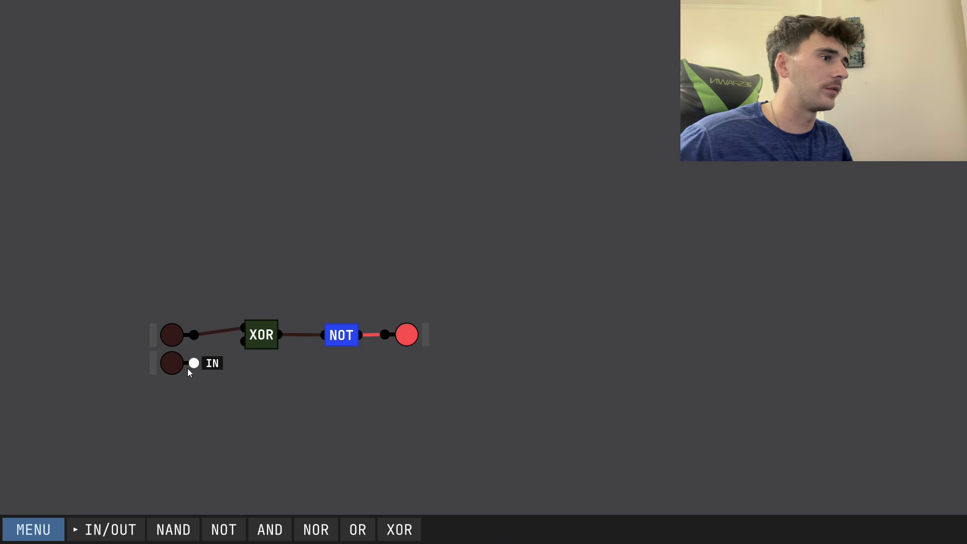
Test the XOR and NOT circuit by toggling its inputs in different combinations.
{"action": "left_click", "coordinate": [178, 368]}
{"action": "left_click", "coordinate": [174, 364]}
{"action": "left_click", "coordinate": [175, 340]}
{"action": "left_click", "coordinate": [176, 354]}
{"action": "left_click", "coordinate": [180, 333]}
{"action": "left_click", "coordinate": [176, 361]}
Save the inverted XOR circuit as a chip named XNOR.
{"action": "left_click", "coordinate": [55, 524]}
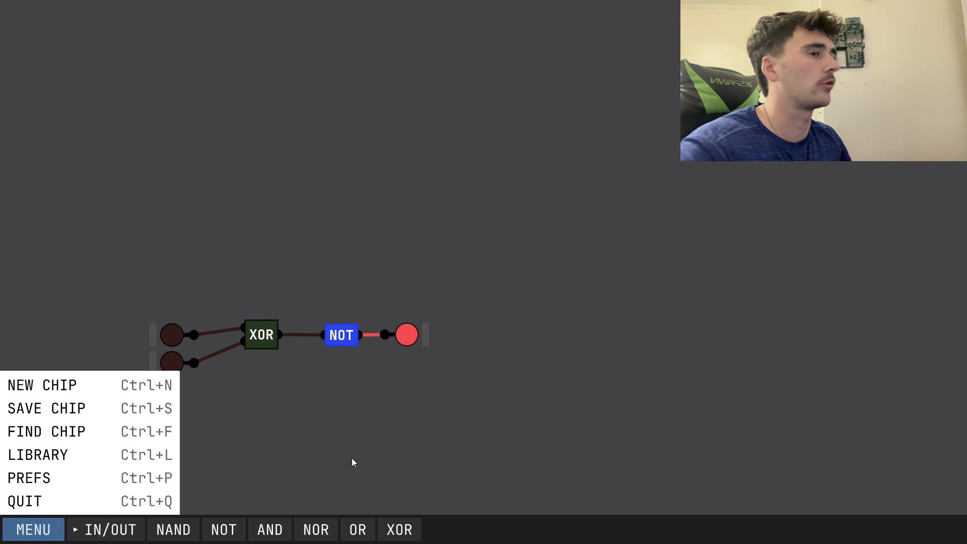
{"action": "left_click", "coordinate": [102, 407]}
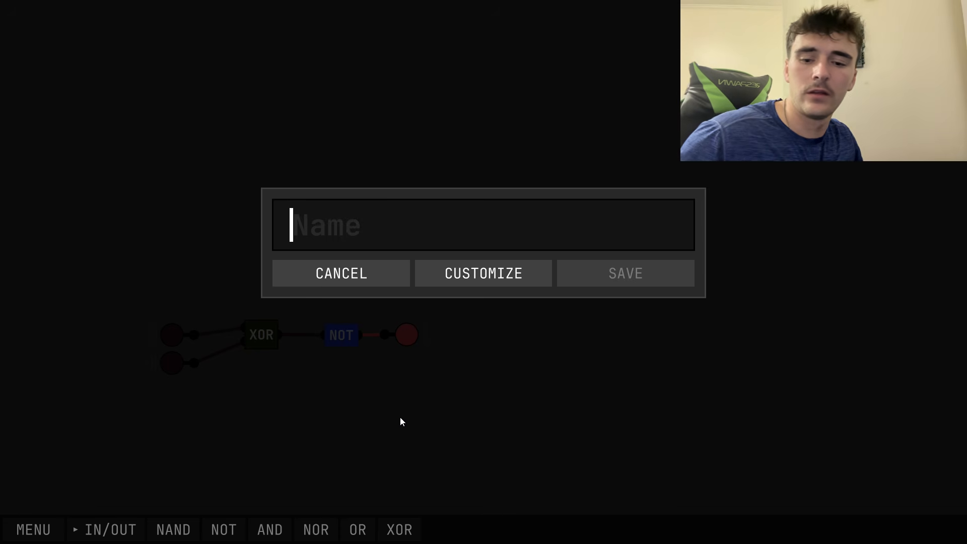
{"action": "type", "text": "X"}
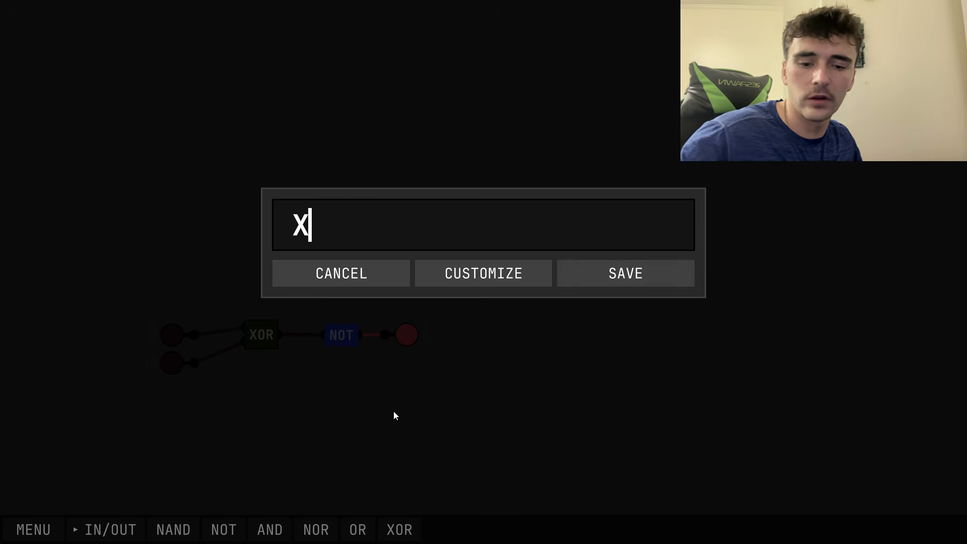
{"action": "type", "text": "NOR"}
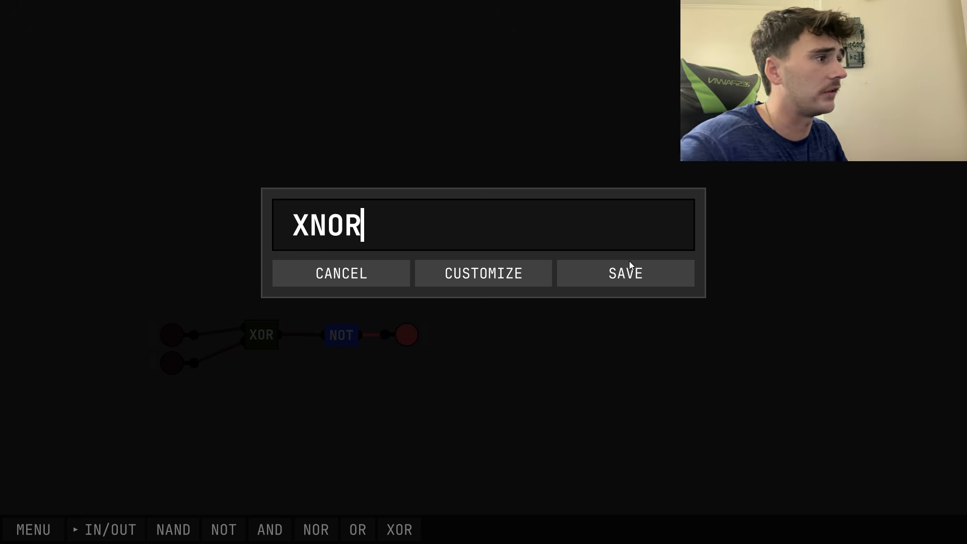
{"action": "left_click", "coordinate": [625, 272]}
{"action": "left_click", "coordinate": [34, 529]}
{"action": "left_click", "coordinate": [479, 454]}
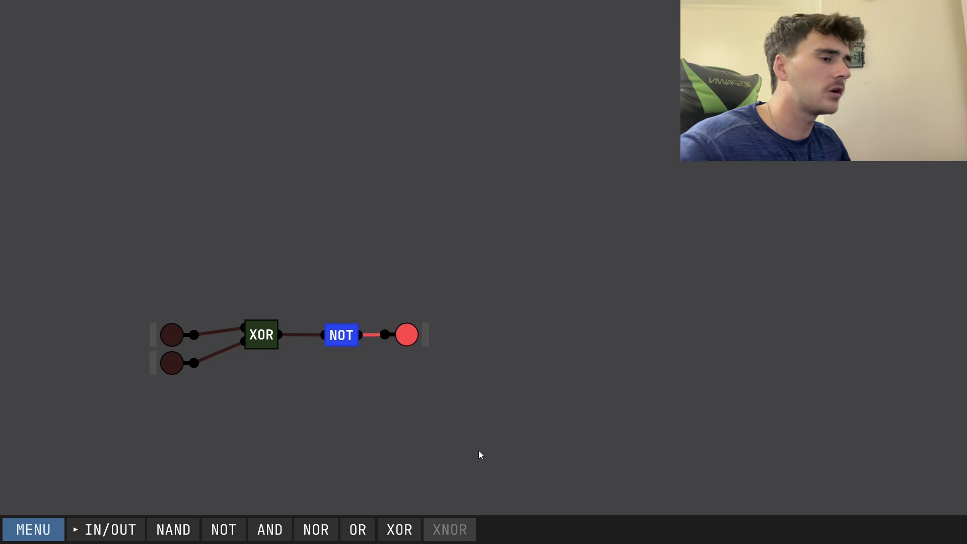
Start a new chip and place two stacked one-bit inputs.
{"action": "left_click", "coordinate": [33, 529]}
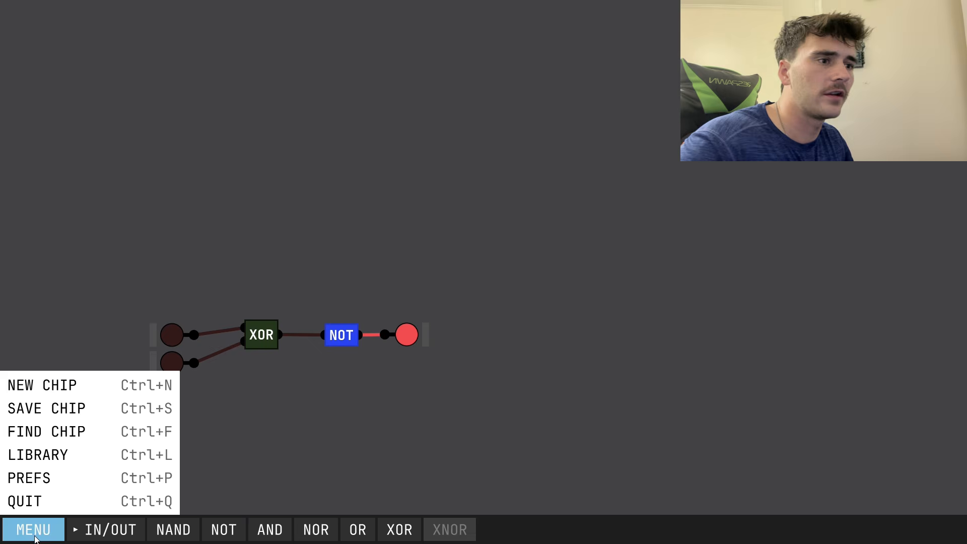
{"action": "left_click", "coordinate": [59, 410]}
{"action": "left_click", "coordinate": [106, 529]}
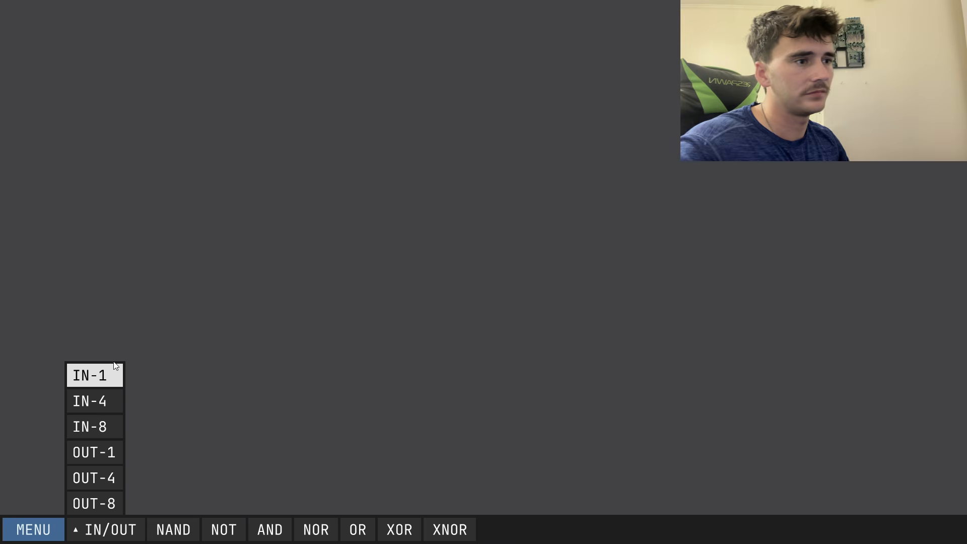
{"action": "left_click", "coordinate": [92, 377]}
{"action": "left_click", "coordinate": [274, 524]}
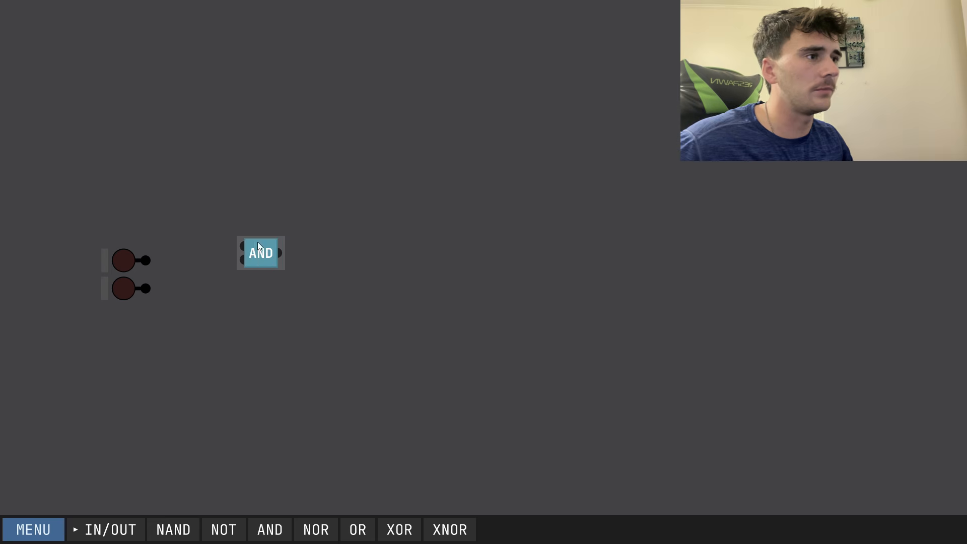
{"action": "left_click", "coordinate": [270, 529]}
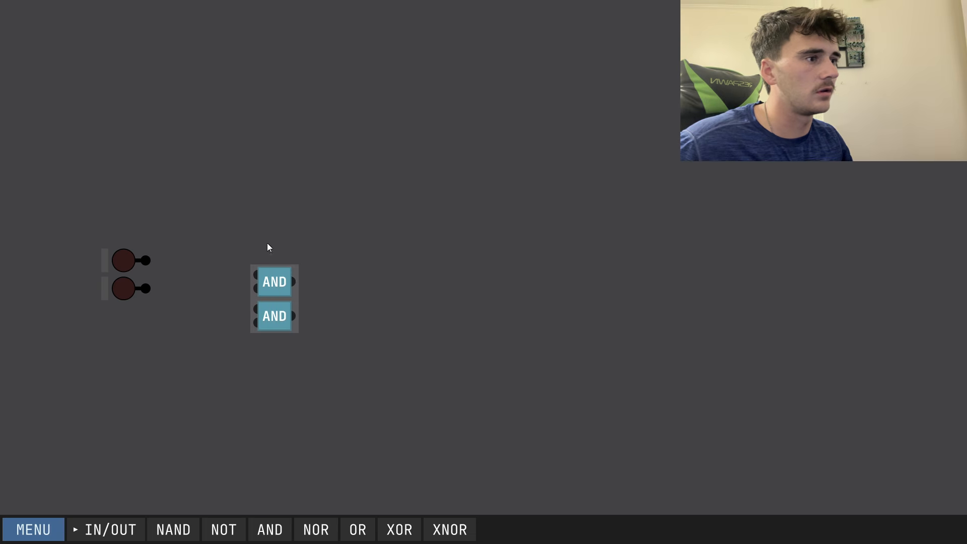
{"action": "left_click", "coordinate": [264, 242]}
{"action": "left_click", "coordinate": [326, 526]}
{"action": "left_click", "coordinate": [407, 238]}
{"action": "left_click_drag", "start_coordinate": [240, 170], "coordinate": [472, 348]}
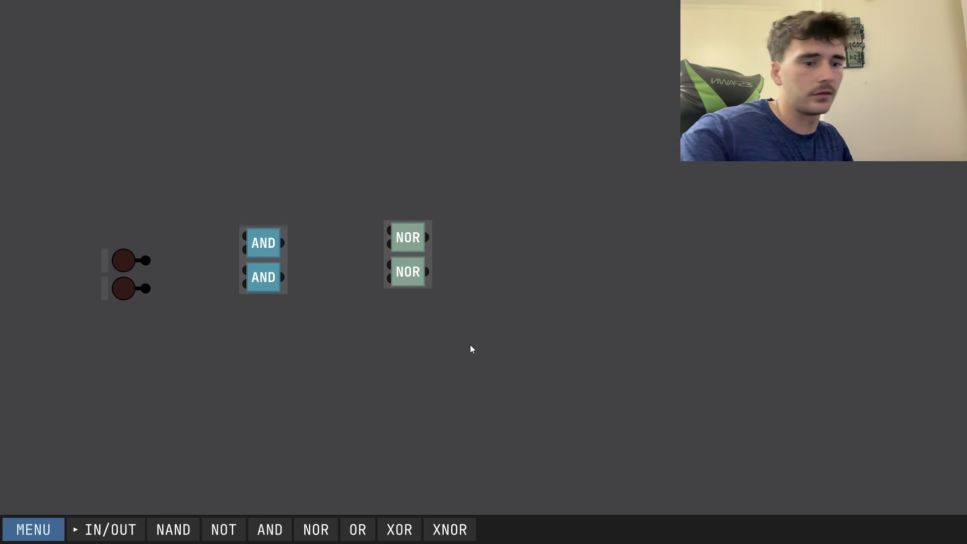
{"action": "key", "text": "Delete"}
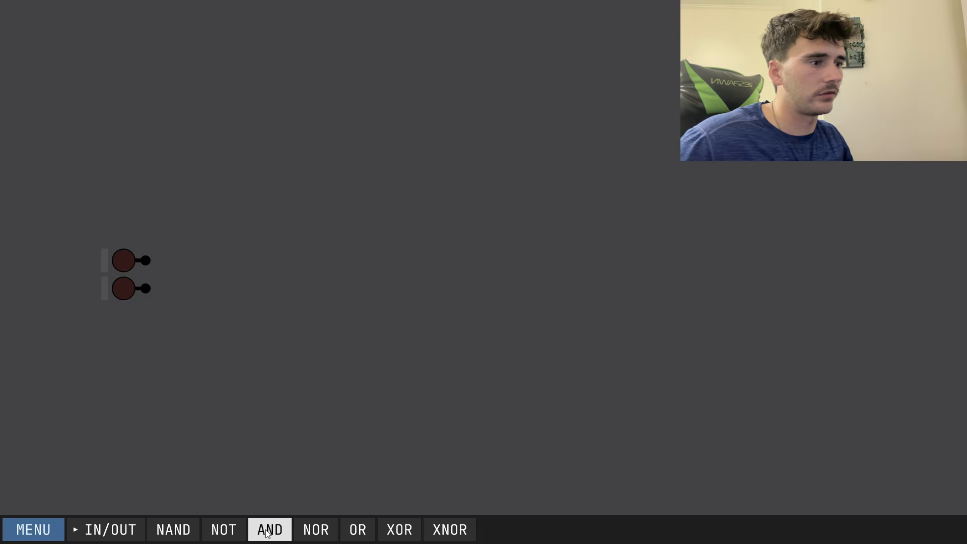
Place four NAND chips as two stacked pairs after the inputs, followed by a one-bit output.
{"action": "left_click", "coordinate": [173, 529]}
{"action": "left_click", "coordinate": [268, 238]}
{"action": "left_click", "coordinate": [174, 529]}
{"action": "left_click", "coordinate": [418, 223]}
{"action": "left_click", "coordinate": [106, 529]}
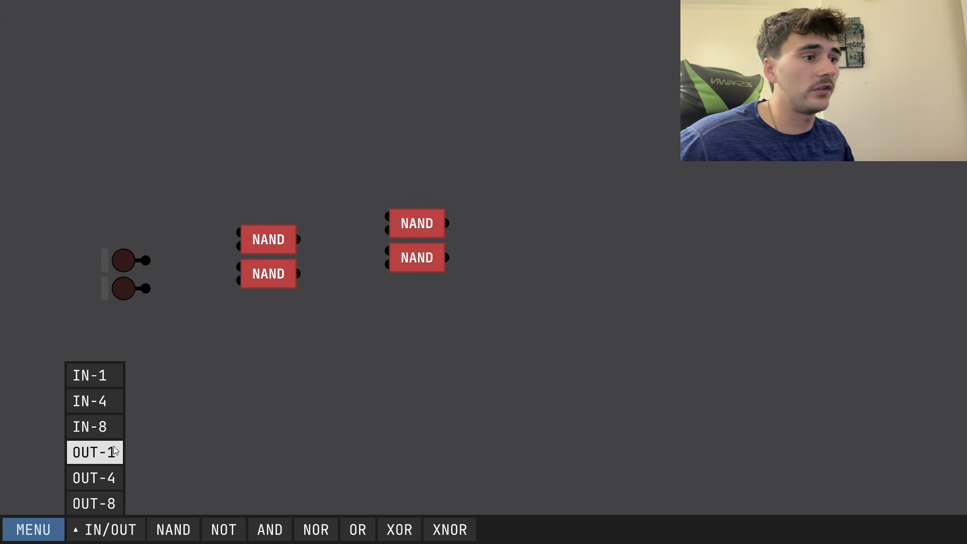
{"action": "left_click", "coordinate": [108, 462]}
{"action": "left_click", "coordinate": [552, 235]}
Wire the second pair's upper NAND to the output pin, move its lower NAND further down, and cross-couple the two gates.
{"action": "left_click_drag", "start_coordinate": [452, 225], "coordinate": [524, 220]}
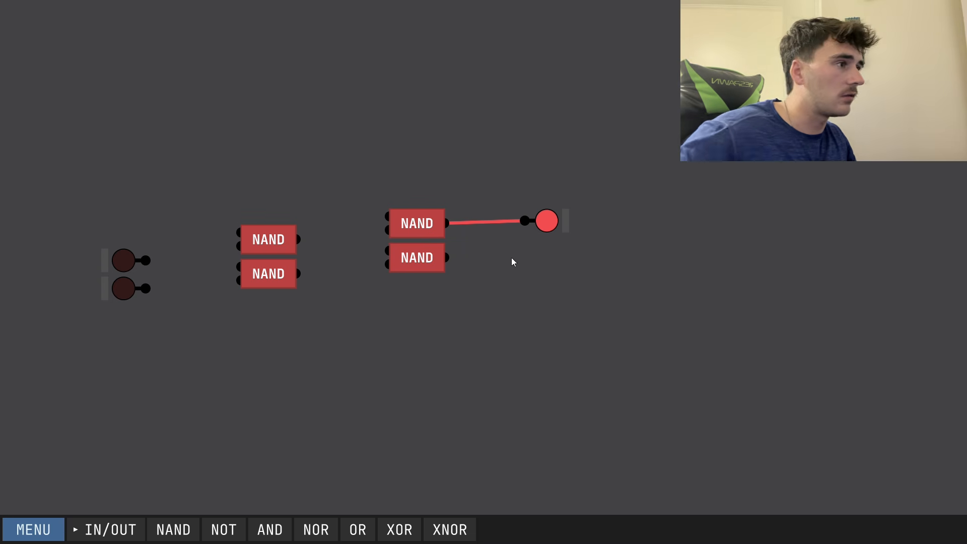
{"action": "left_click", "coordinate": [446, 258]}
{"action": "right_click", "coordinate": [475, 258]}
{"action": "left_click_drag", "start_coordinate": [412, 257], "coordinate": [415, 291]}
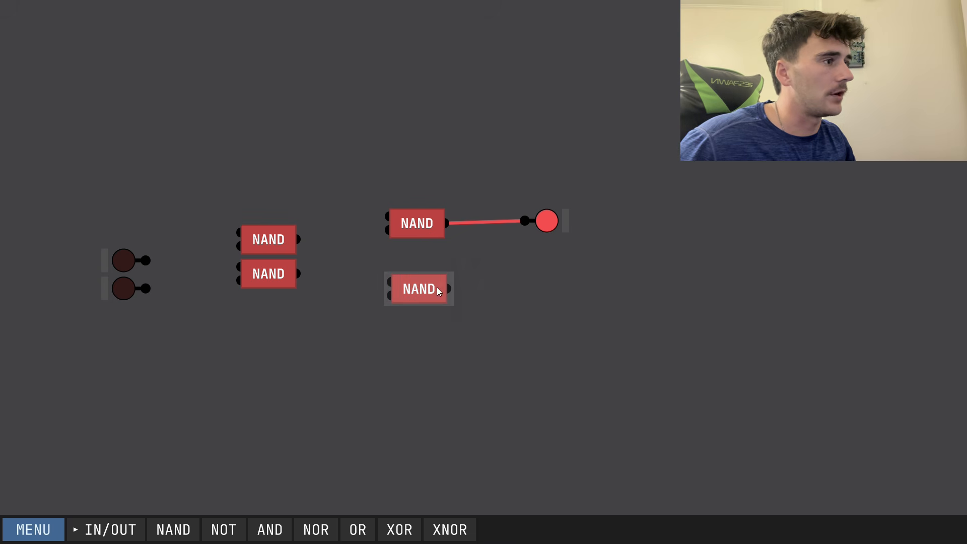
{"action": "left_click", "coordinate": [386, 230]}
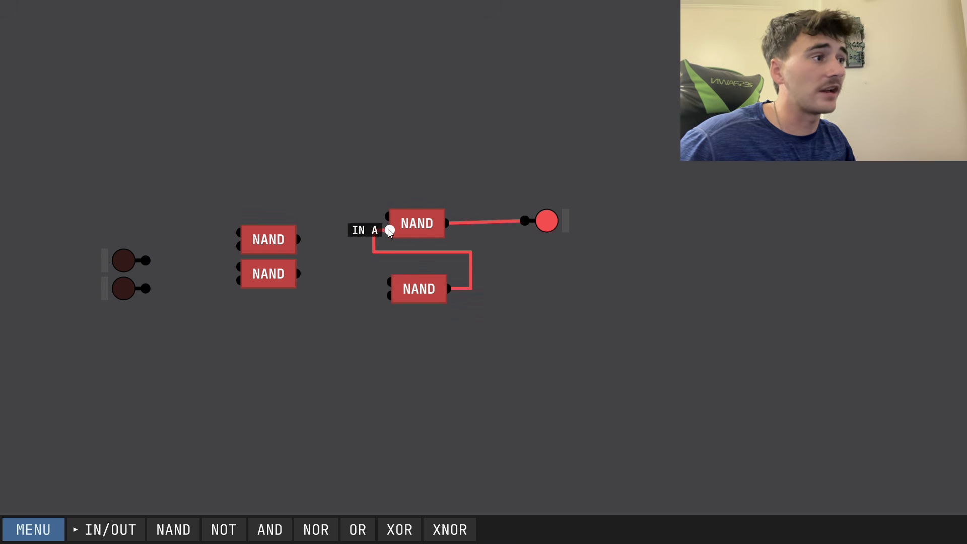
{"action": "left_click", "coordinate": [461, 223]}
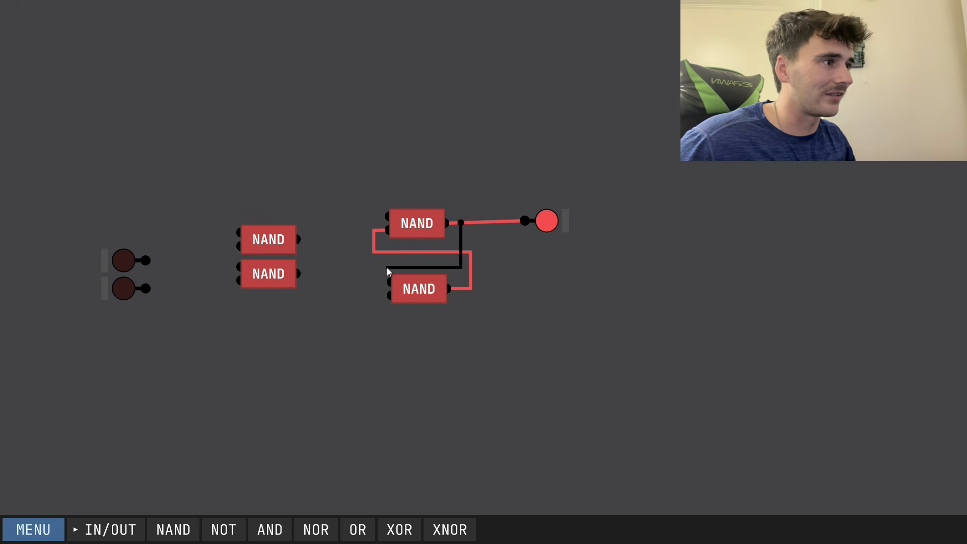
{"action": "left_click", "coordinate": [388, 281]}
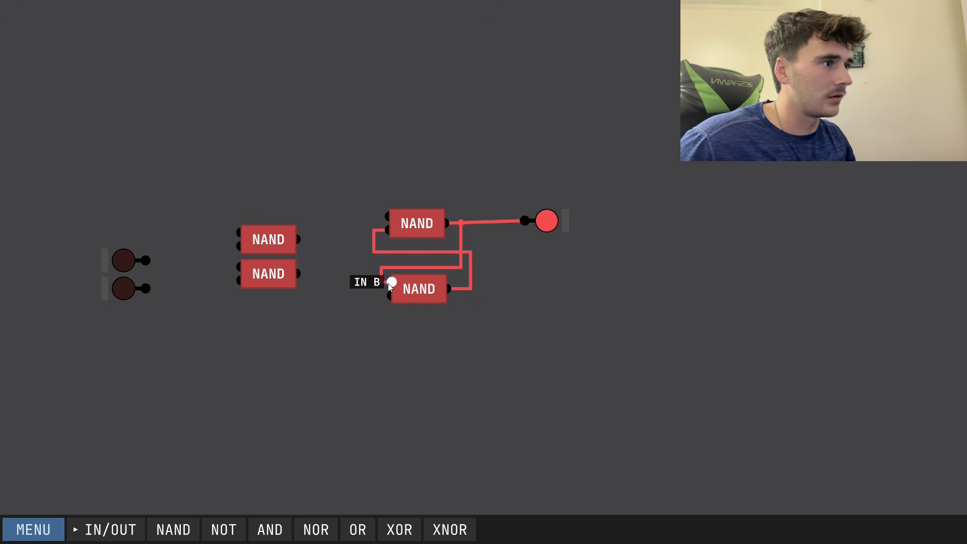
Wire each first-pair NAND output to the free input of the matching NAND in the cross-coupled pair.
{"action": "left_click", "coordinate": [389, 294]}
{"action": "left_click", "coordinate": [301, 275]}
{"action": "left_click", "coordinate": [299, 239]}
{"action": "left_click", "coordinate": [387, 216]}
Wire both input pins to both NAND chips of the first pair, branching the lower chip's connections off the upper chip's wires.
{"action": "left_click", "coordinate": [146, 260]}
{"action": "left_click", "coordinate": [250, 238]}
{"action": "left_click", "coordinate": [238, 280]}
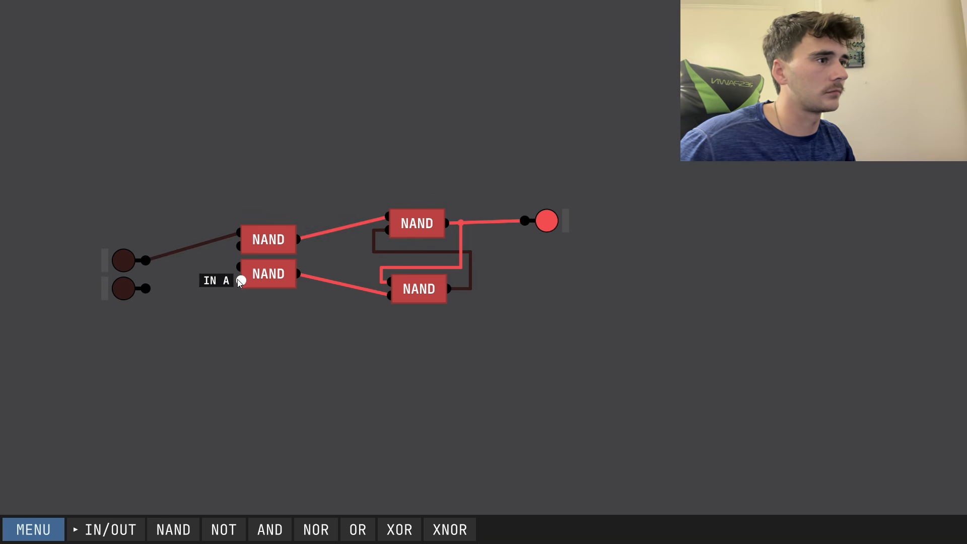
{"action": "left_click", "coordinate": [208, 280]}
{"action": "left_click", "coordinate": [208, 241]}
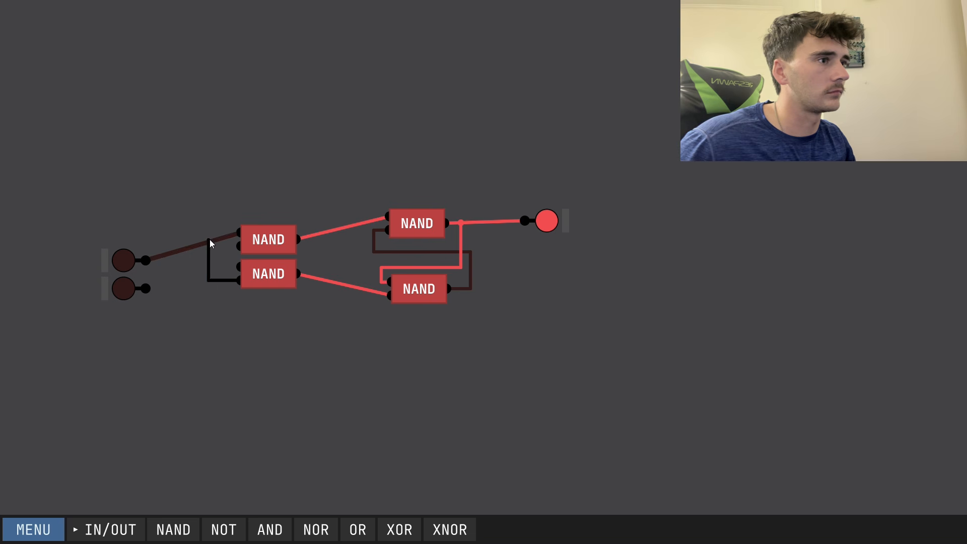
{"action": "left_click", "coordinate": [239, 246]}
{"action": "left_click", "coordinate": [146, 288]}
{"action": "left_click", "coordinate": [238, 267]}
{"action": "left_click", "coordinate": [224, 267]}
{"action": "left_click", "coordinate": [224, 253]}
Test the NAND latch circuit by toggling its two inputs in different combinations.
{"action": "left_click", "coordinate": [130, 262]}
{"action": "left_click", "coordinate": [130, 262]}
{"action": "left_click", "coordinate": [125, 282]}
{"action": "left_click", "coordinate": [124, 261]}
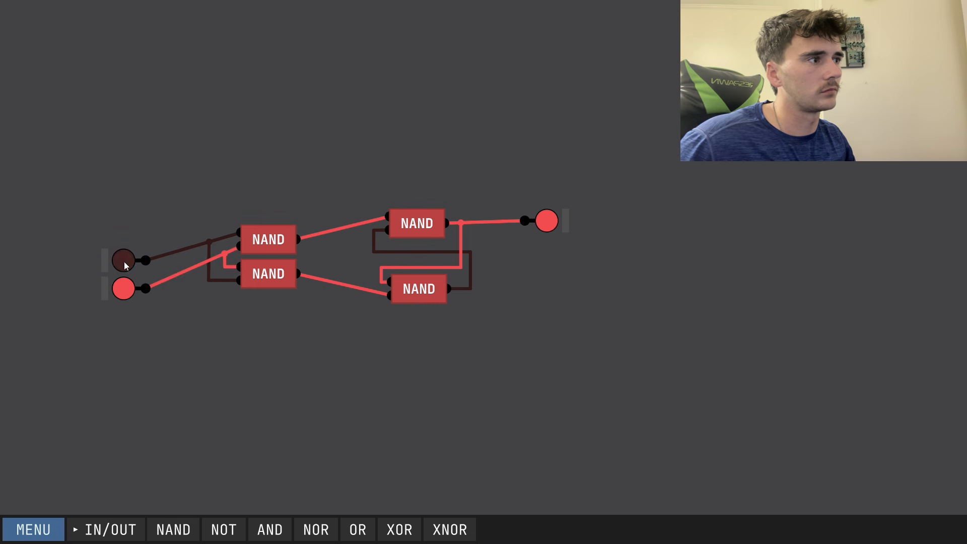
{"action": "left_click", "coordinate": [124, 261]}
{"action": "left_click", "coordinate": [119, 282]}
{"action": "left_click", "coordinate": [121, 262]}
{"action": "left_click", "coordinate": [119, 286]}
{"action": "left_click", "coordinate": [119, 286]}
{"action": "left_click", "coordinate": [119, 261]}
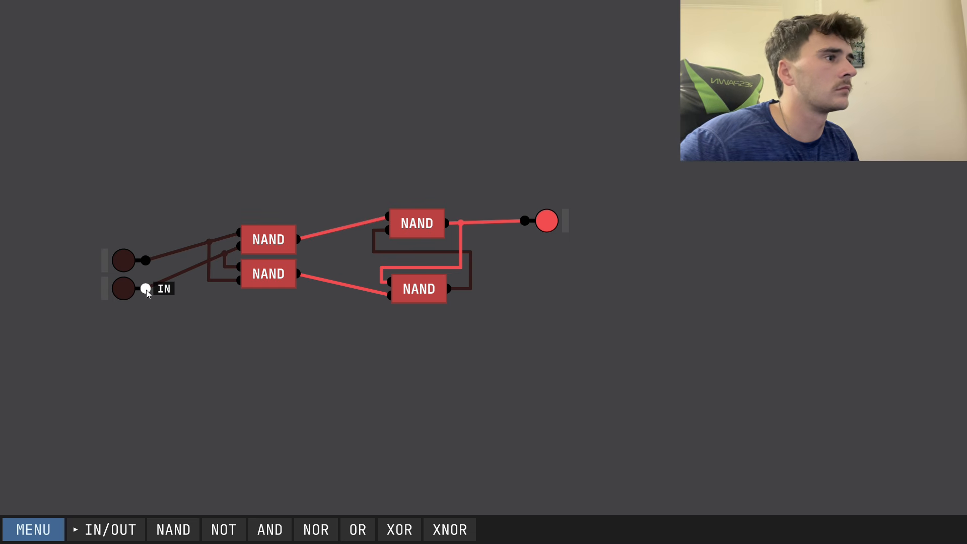
{"action": "left_click", "coordinate": [126, 262]}
{"action": "left_click", "coordinate": [124, 262]}
{"action": "left_click", "coordinate": [119, 285]}
{"action": "left_click", "coordinate": [118, 285]}
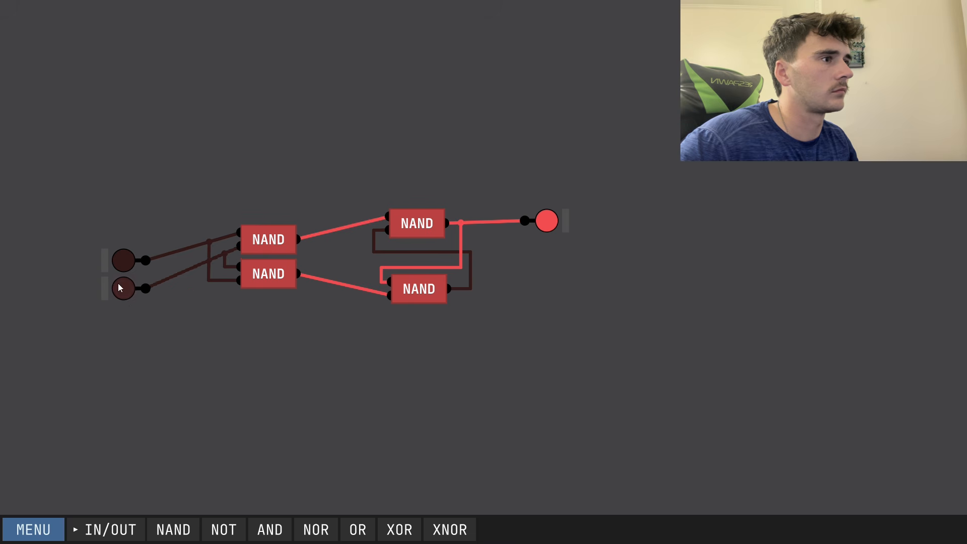
{"action": "left_click", "coordinate": [118, 285]}
{"action": "left_click", "coordinate": [119, 261]}
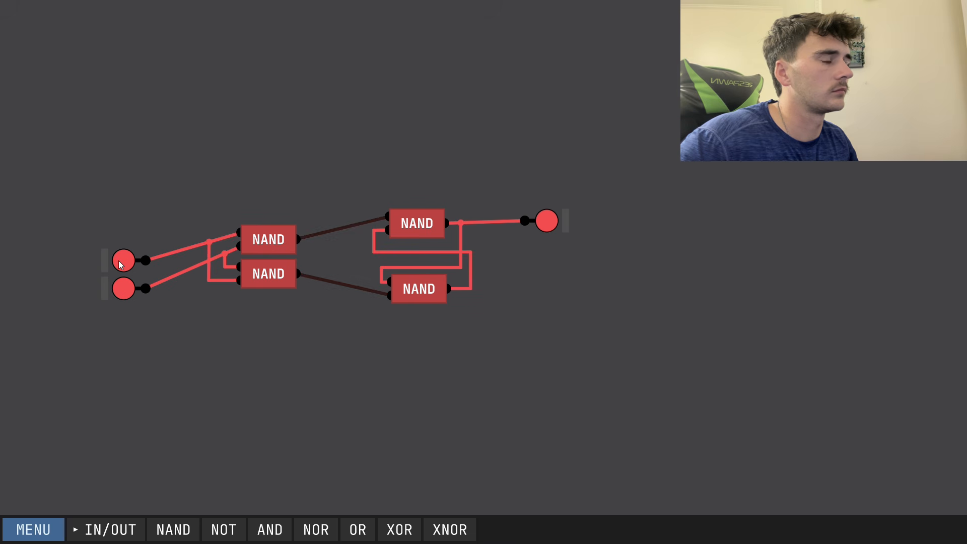
{"action": "left_click", "coordinate": [118, 261]}
{"action": "left_click", "coordinate": [119, 261]}
{"action": "left_click", "coordinate": [118, 261]}
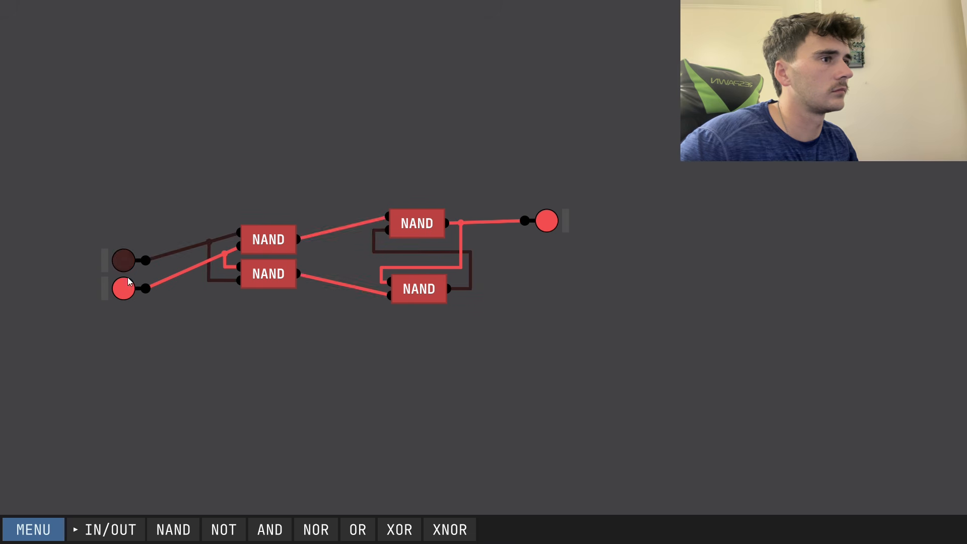
{"action": "left_click", "coordinate": [119, 288]}
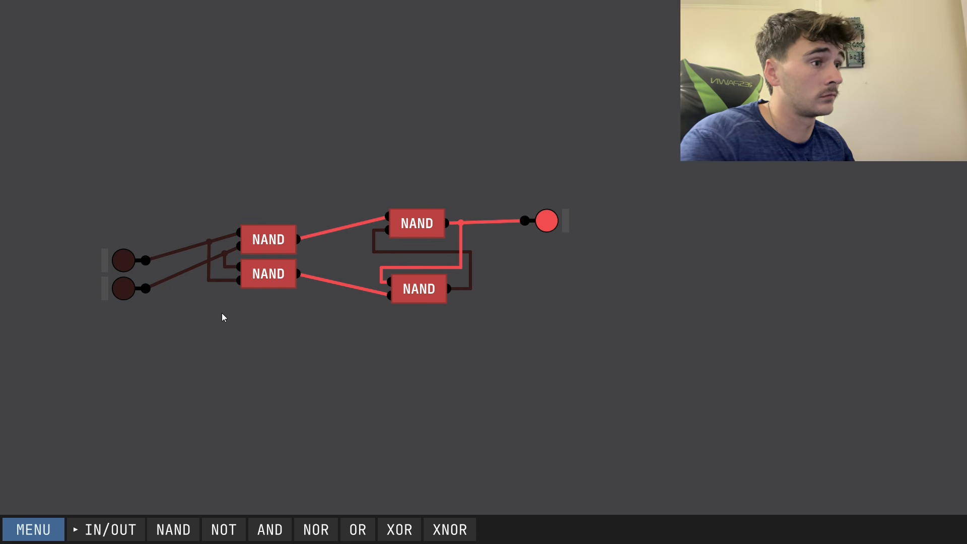
Replace the branch from the upper input to the first pair's lower NAND with a connection through a NOT chip.
{"action": "right_click", "coordinate": [211, 279]}
{"action": "left_click", "coordinate": [238, 326]}
{"action": "left_click", "coordinate": [222, 527]}
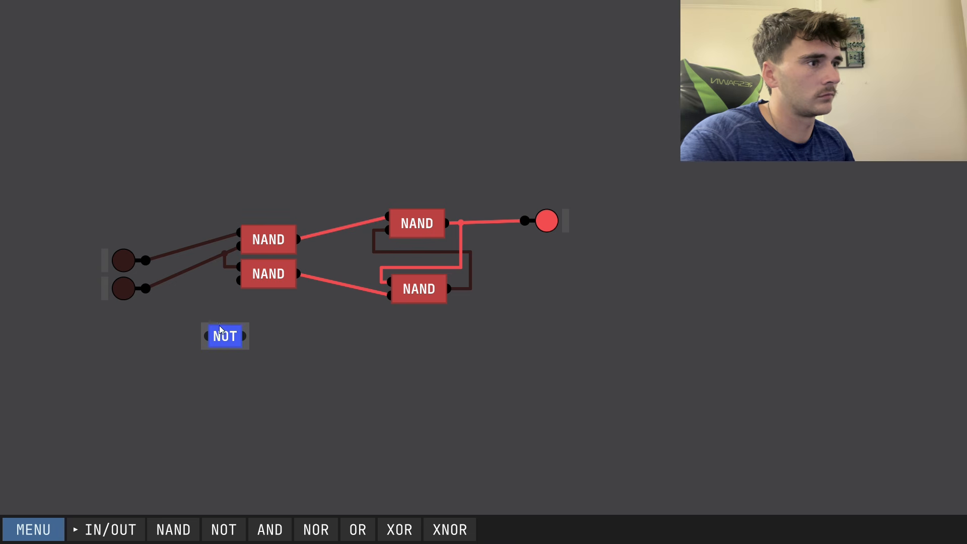
{"action": "left_click", "coordinate": [240, 280]}
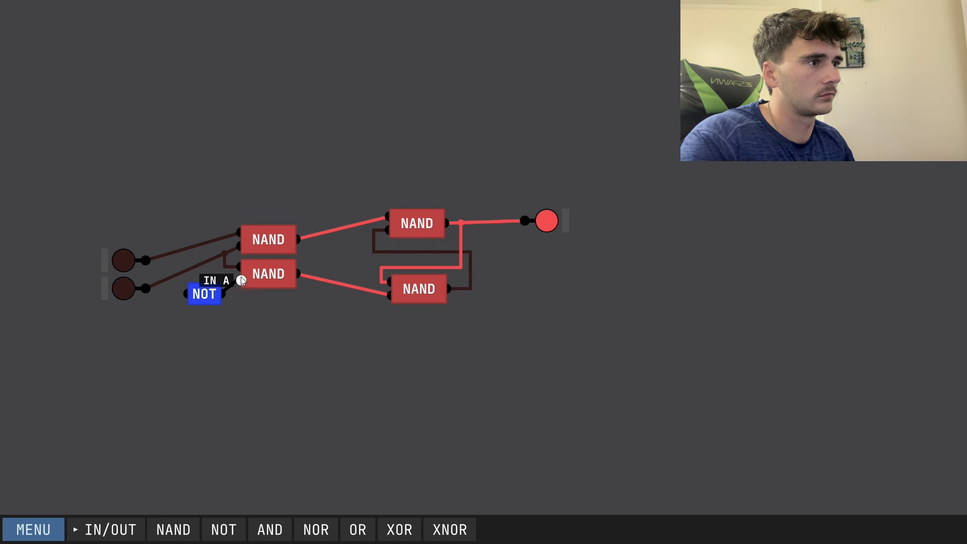
{"action": "left_click", "coordinate": [185, 294]}
{"action": "left_click", "coordinate": [185, 249]}
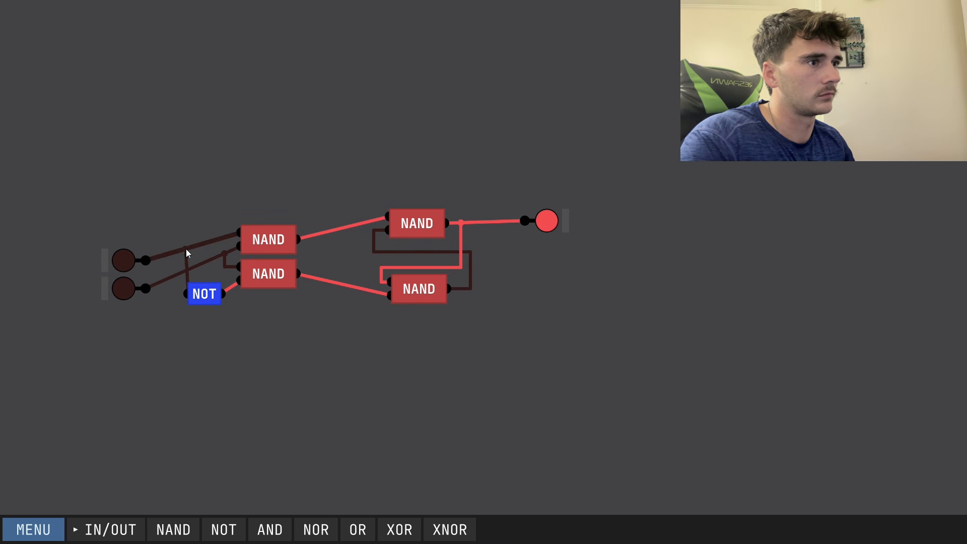
Test the latch with its NOT chip by toggling the lower and upper inputs.
{"action": "left_click", "coordinate": [119, 285]}
{"action": "left_click", "coordinate": [119, 285]}
{"action": "left_click", "coordinate": [126, 259]}
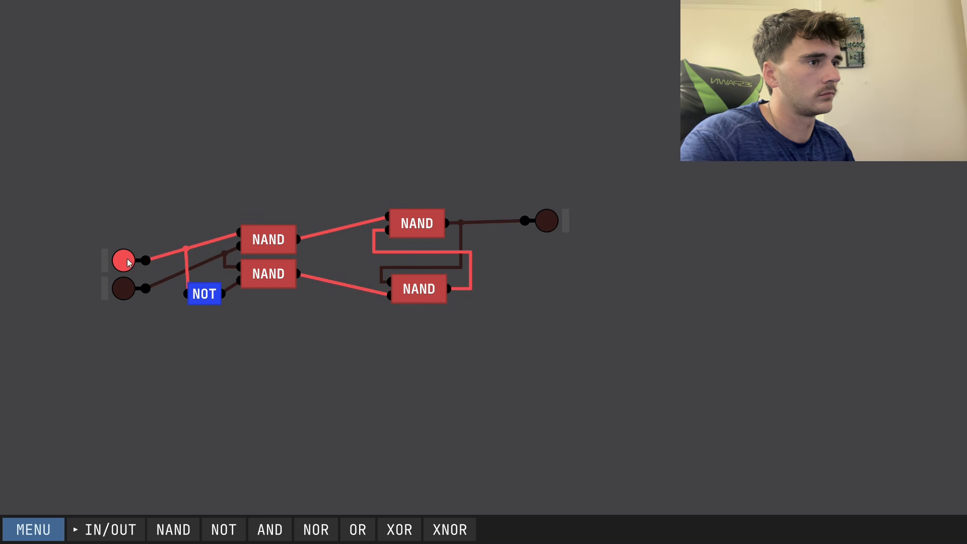
{"action": "left_click", "coordinate": [127, 262]}
{"action": "left_click", "coordinate": [127, 287]}
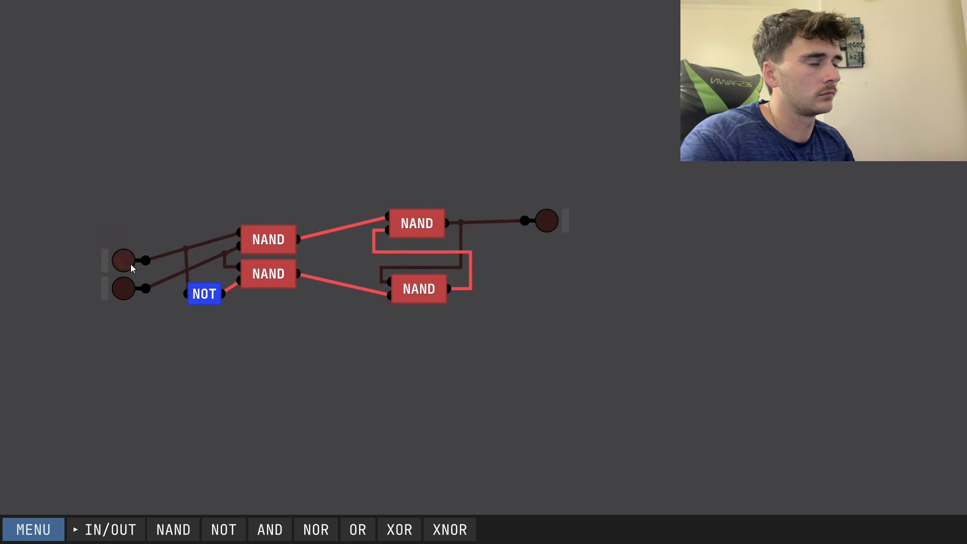
Rename the upper input pin to Data.
{"action": "right_click", "coordinate": [109, 264]}
{"action": "left_click", "coordinate": [127, 293]}
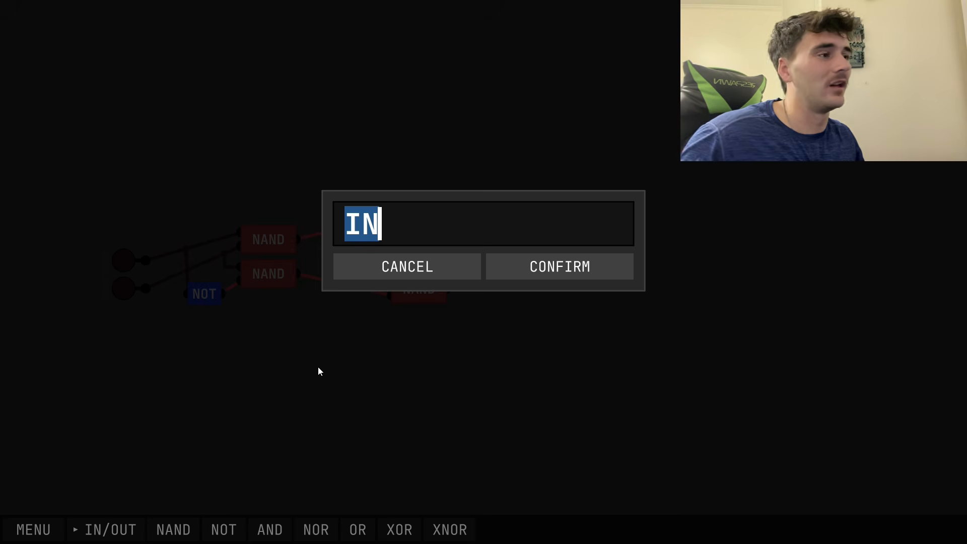
{"action": "type", "text": "d"}
{"action": "key", "text": "BackSpace"}
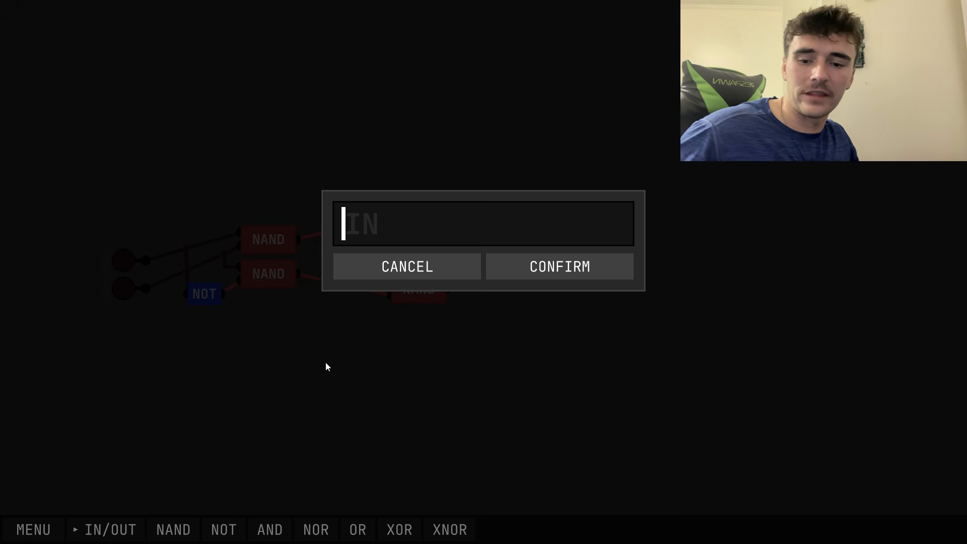
{"action": "type", "text": "d"}
{"action": "key", "text": "BackSpace"}
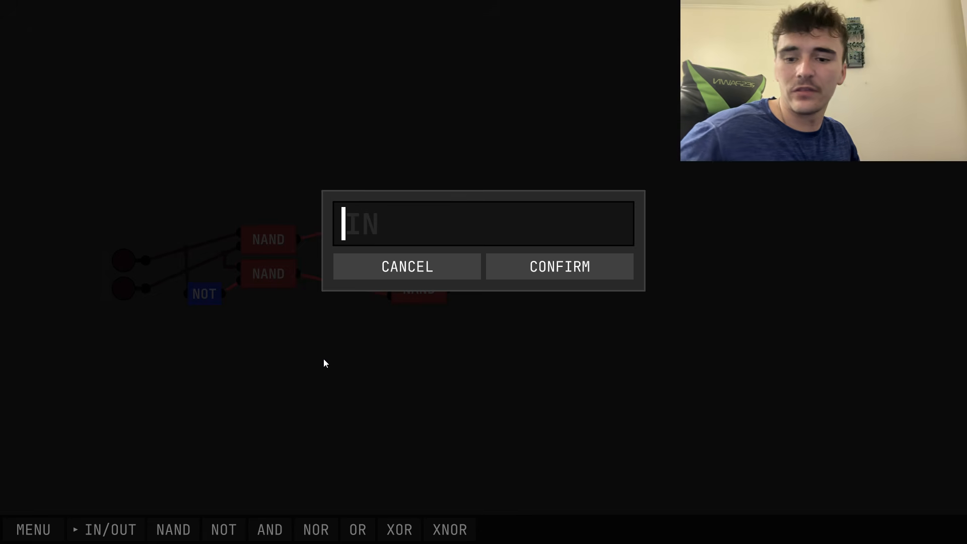
{"action": "type", "text": "Data"}
{"action": "left_click", "coordinate": [515, 282]}
Rename the lower input pin to STR.
{"action": "right_click", "coordinate": [107, 297]}
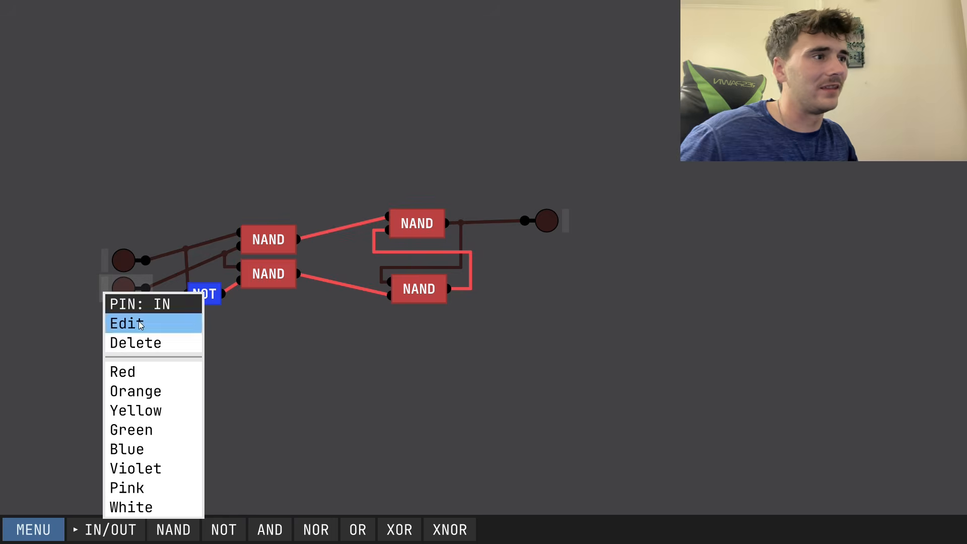
{"action": "left_click", "coordinate": [121, 322]}
{"action": "type", "text": "STR"}
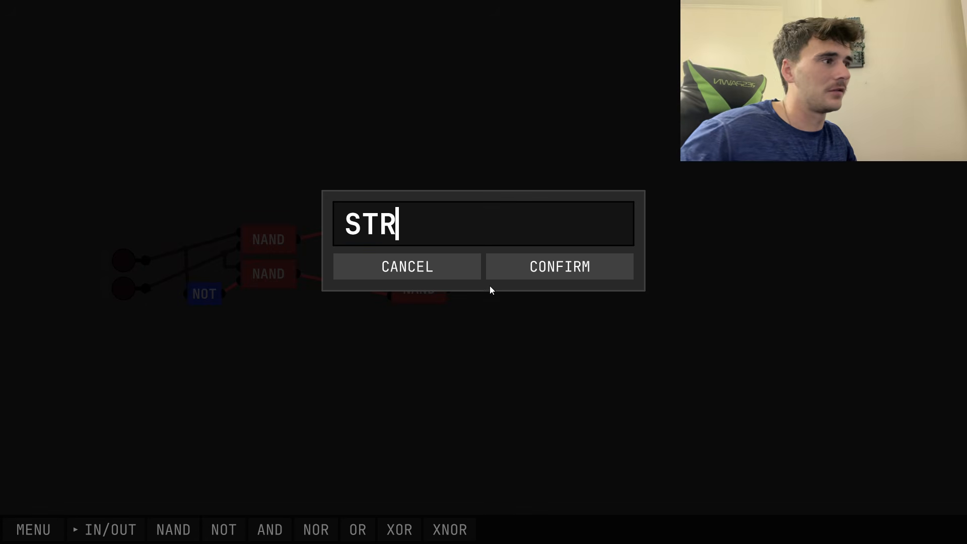
{"action": "left_click", "coordinate": [504, 270]}
Try to change when chip pin names are shown in the display preferences.
{"action": "left_click", "coordinate": [33, 530]}
{"action": "left_click", "coordinate": [325, 412]}
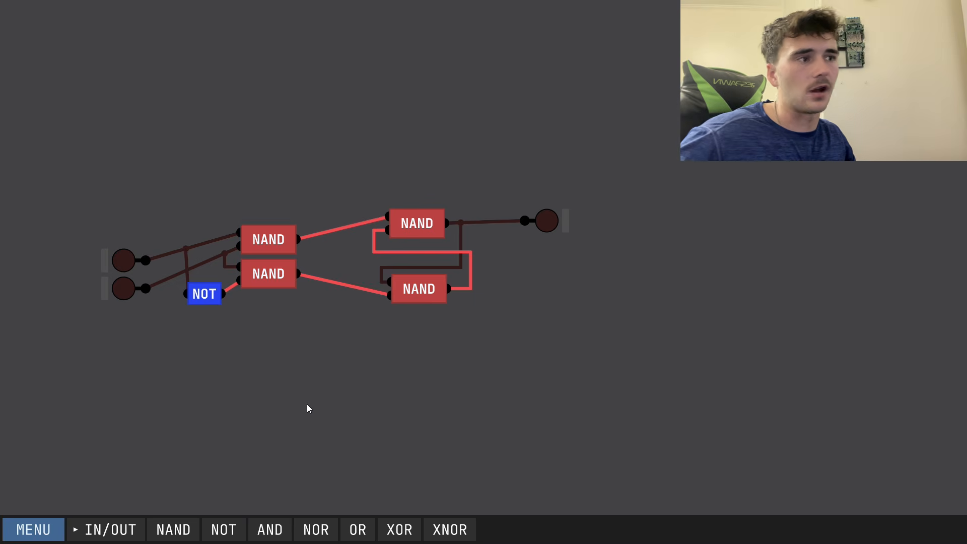
{"action": "left_click", "coordinate": [33, 529]}
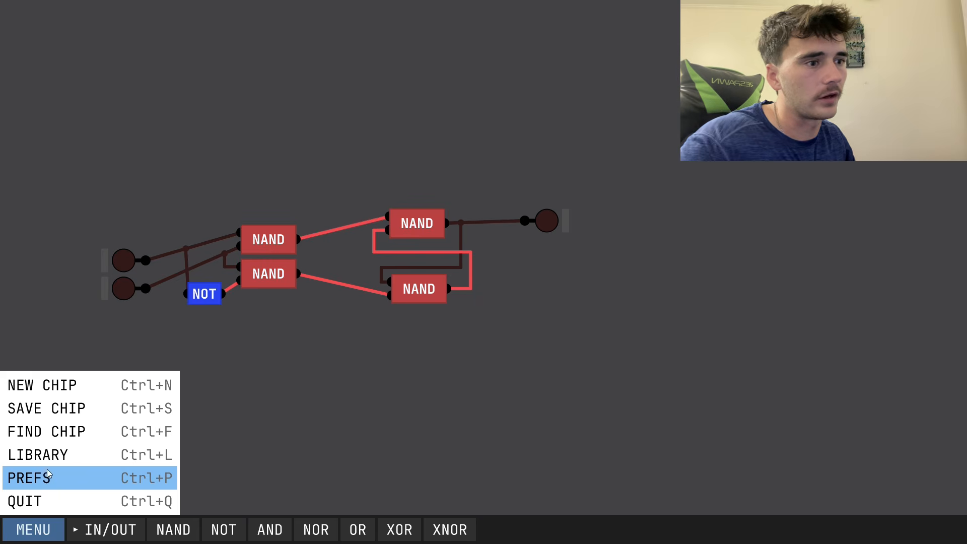
{"action": "left_click", "coordinate": [58, 481]}
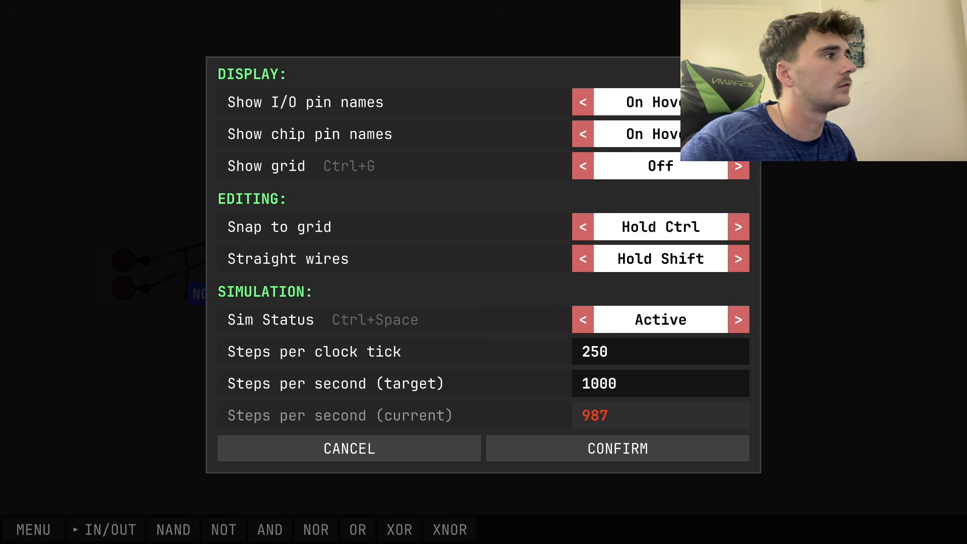
{"action": "left_click", "coordinate": [739, 134]}
{"action": "left_click", "coordinate": [520, 443]}
{"action": "key", "text": "Tab"}
In the display preferences, set chip pin names back to On Hover and make the I/O pin names permanently visible.
{"action": "left_click", "coordinate": [34, 526]}
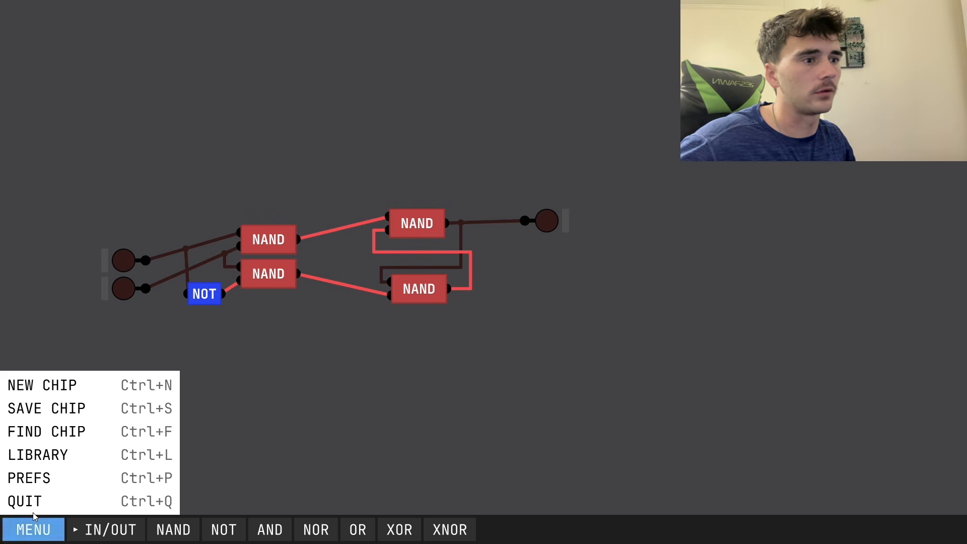
{"action": "left_click", "coordinate": [38, 479]}
{"action": "left_click", "coordinate": [583, 134]}
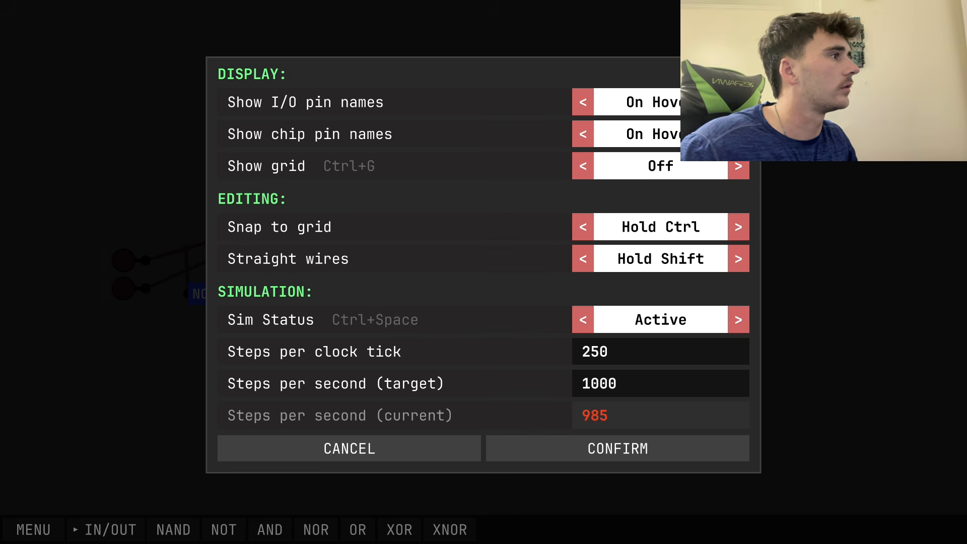
{"action": "left_click", "coordinate": [583, 103]}
{"action": "key", "text": "Tab"}
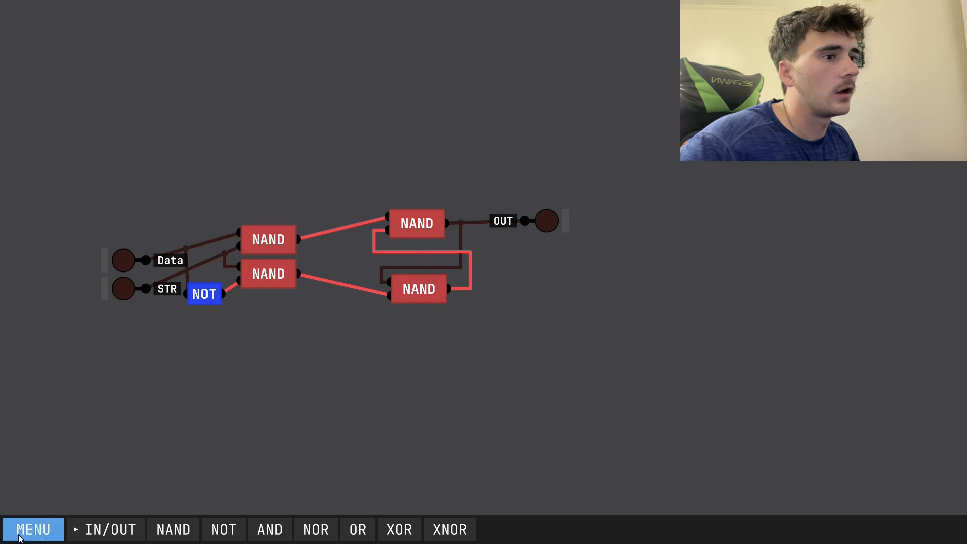
Save the latch circuit as a chip named DLtch.
{"action": "left_click", "coordinate": [33, 529]}
{"action": "key", "text": "ctrl+s"}
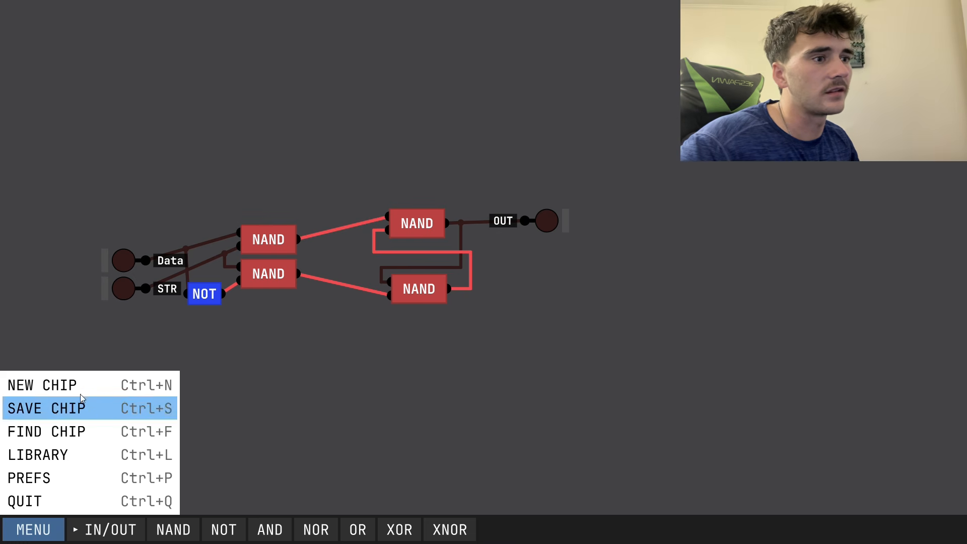
{"action": "type", "text": "D"}
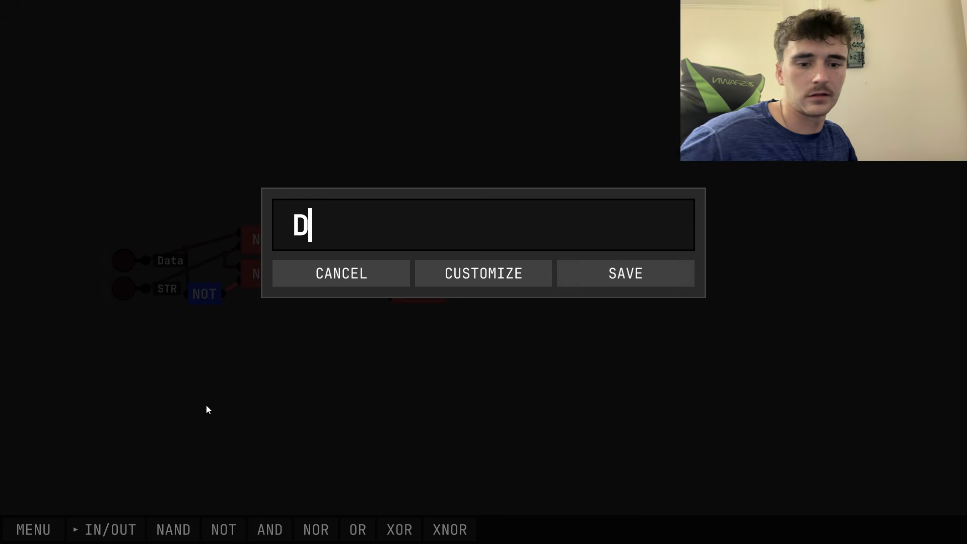
{"action": "type", "text": "Ltch"}
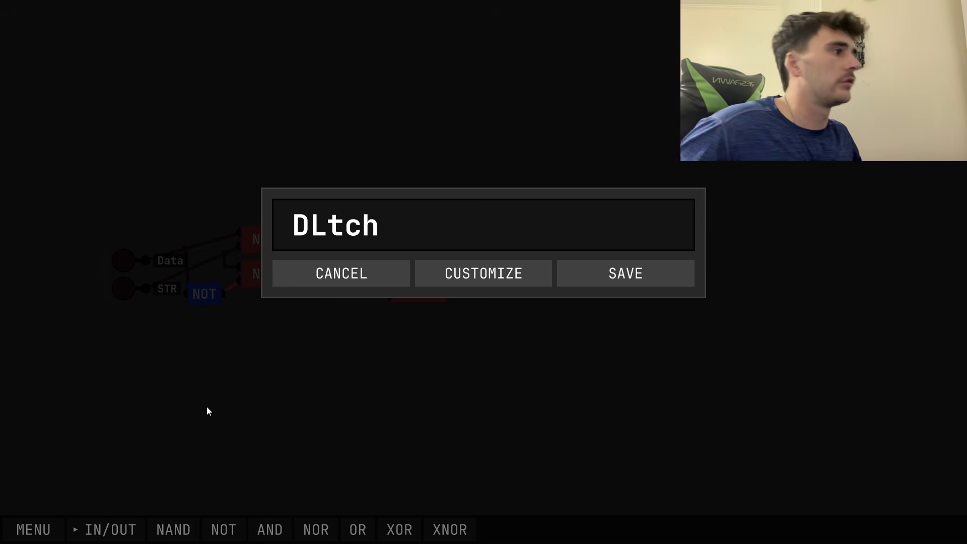
{"action": "left_click", "coordinate": [613, 284]}
Start a new chip and place a vertical stack of four DLtch chips in the workspace.
{"action": "mouse_move", "coordinate": [22, 519]}
{"action": "left_click", "coordinate": [71, 386]}
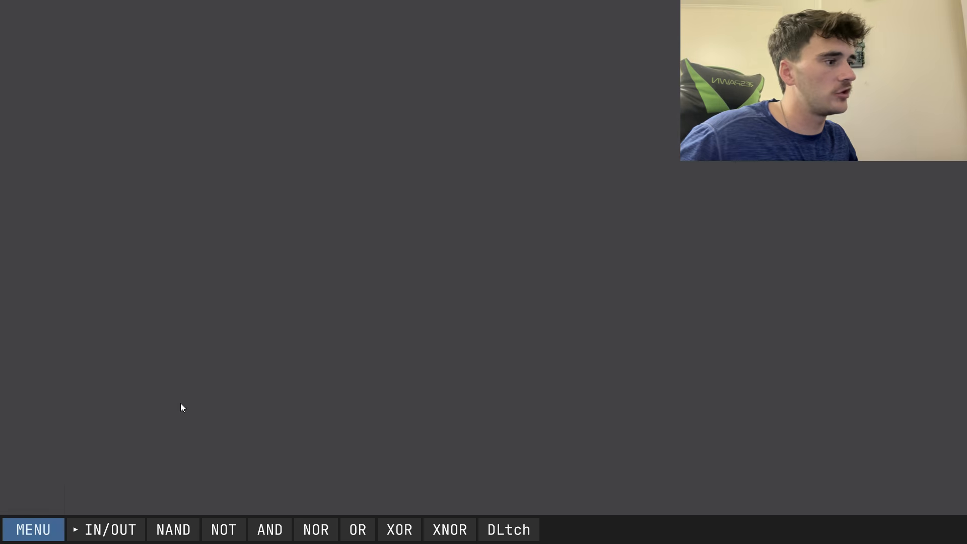
{"action": "left_click", "coordinate": [515, 534]}
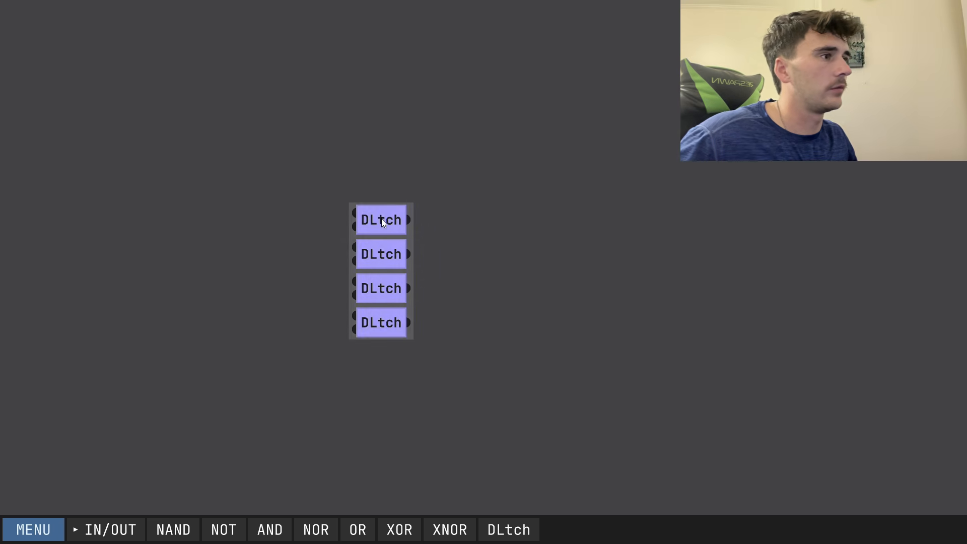
{"action": "left_click", "coordinate": [413, 196]}
Place a column of five one-bit input pins on the input side of the DLtch stack.
{"action": "mouse_move", "coordinate": [96, 526]}
{"action": "left_click", "coordinate": [113, 375]}
{"action": "scroll", "coordinate": [126, 378], "scroll_direction": "up", "scroll_amount": 4}
{"action": "left_click", "coordinate": [173, 244]}
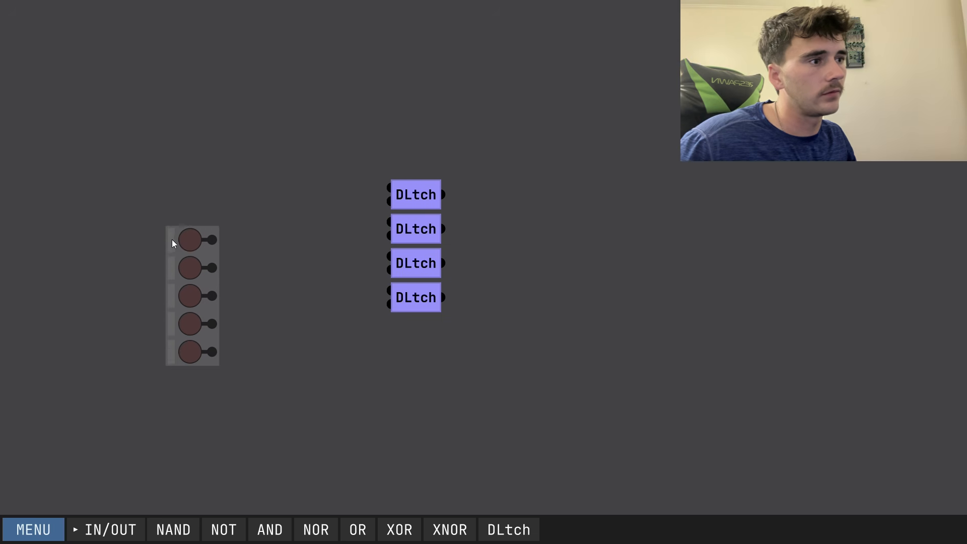
Rename the lowest of the five input pins to STR.
{"action": "right_click", "coordinate": [177, 320]}
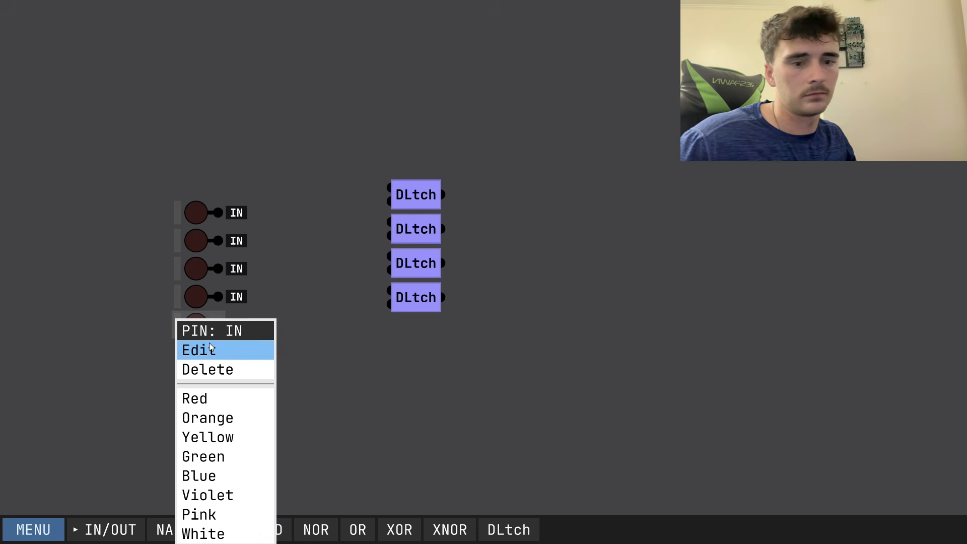
{"action": "left_click", "coordinate": [210, 348]}
{"action": "type", "text": "STR"}
{"action": "left_click", "coordinate": [521, 275]}
Place a column of four one-bit output pins and wire each DLtch output to its matching pin.
{"action": "left_click", "coordinate": [106, 529]}
{"action": "left_click", "coordinate": [96, 477]}
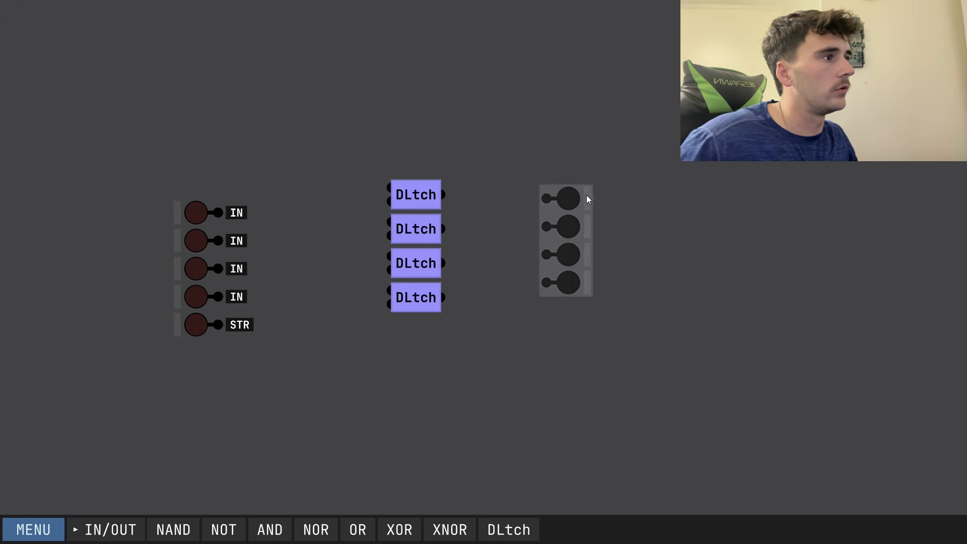
{"action": "left_click", "coordinate": [586, 197]}
{"action": "left_click_drag", "start_coordinate": [449, 194], "coordinate": [545, 196]}
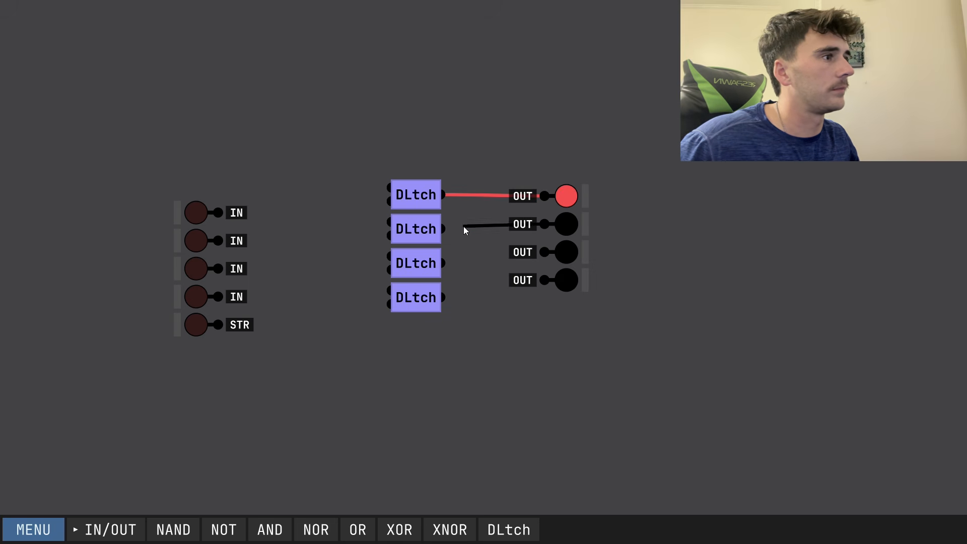
{"action": "left_click_drag", "start_coordinate": [465, 227], "coordinate": [444, 229]}
{"action": "left_click_drag", "start_coordinate": [444, 263], "coordinate": [545, 252]}
{"action": "left_click_drag", "start_coordinate": [545, 285], "coordinate": [434, 300]}
Wire the STR pin to the lower input of all four DLtch chips through a shared branching wire.
{"action": "left_click_drag", "start_coordinate": [227, 324], "coordinate": [390, 304]}
{"action": "left_click_drag", "start_coordinate": [367, 208], "coordinate": [368, 306]}
{"action": "left_click_drag", "start_coordinate": [389, 270], "coordinate": [367, 270]}
{"action": "left_click_drag", "start_coordinate": [386, 236], "coordinate": [368, 238]}
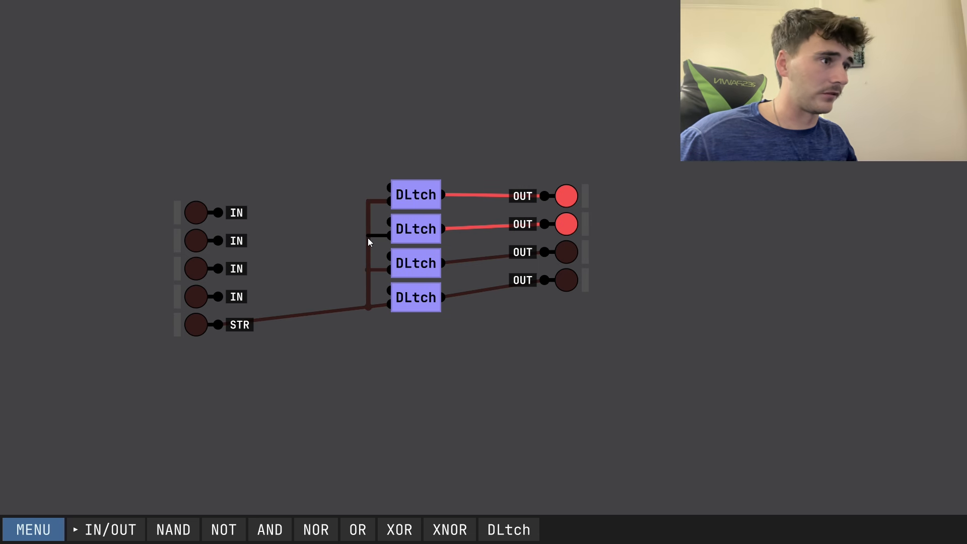
Wire the four IN pins to the upper inputs of their matching DLtch chips and switch STR on and off.
{"action": "left_click_drag", "start_coordinate": [231, 295], "coordinate": [389, 290]}
{"action": "left_click_drag", "start_coordinate": [391, 257], "coordinate": [390, 224]}
{"action": "left_click_drag", "start_coordinate": [390, 188], "coordinate": [218, 213]}
{"action": "left_click", "coordinate": [195, 325]}
{"action": "left_click", "coordinate": [196, 325]}
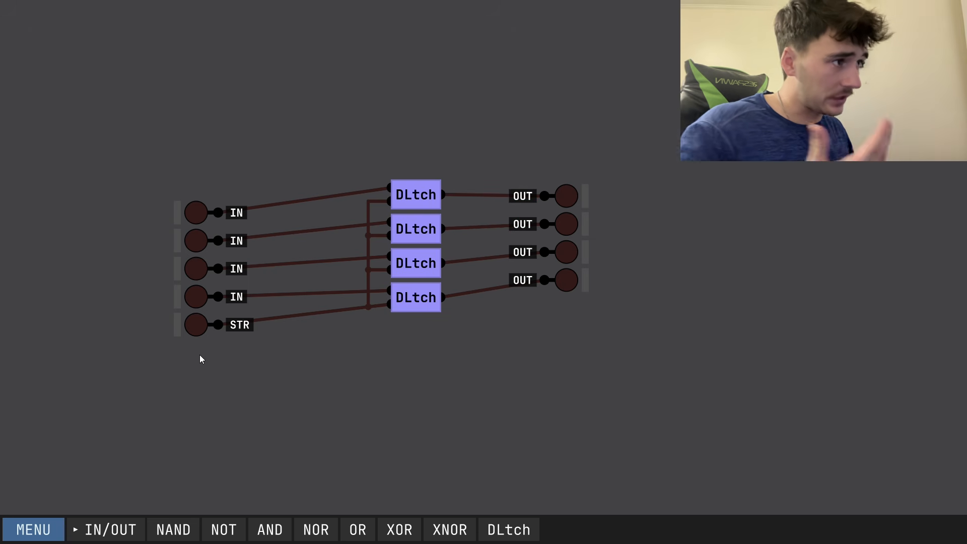
Save the four-latch circuit as a chip named DREG.
{"action": "left_click", "coordinate": [33, 529]}
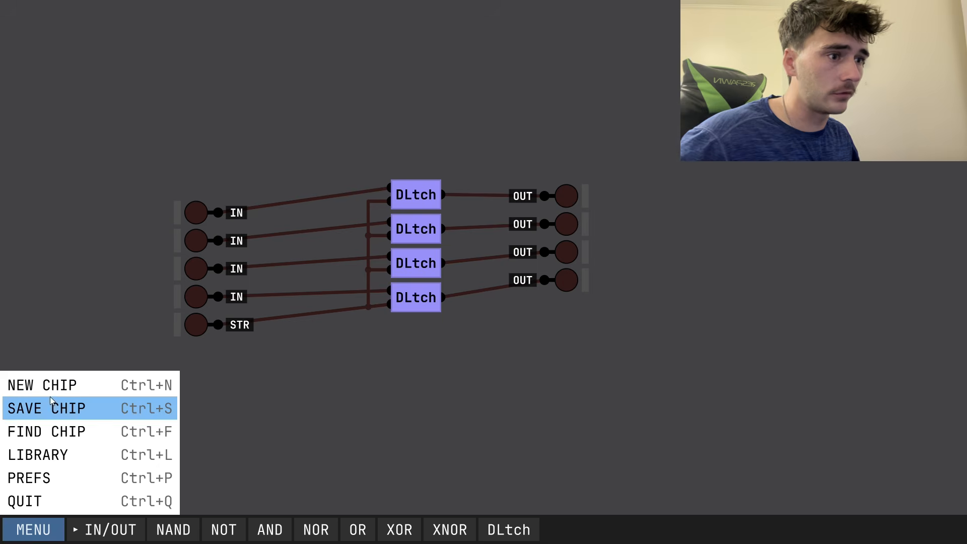
{"action": "left_click", "coordinate": [50, 406]}
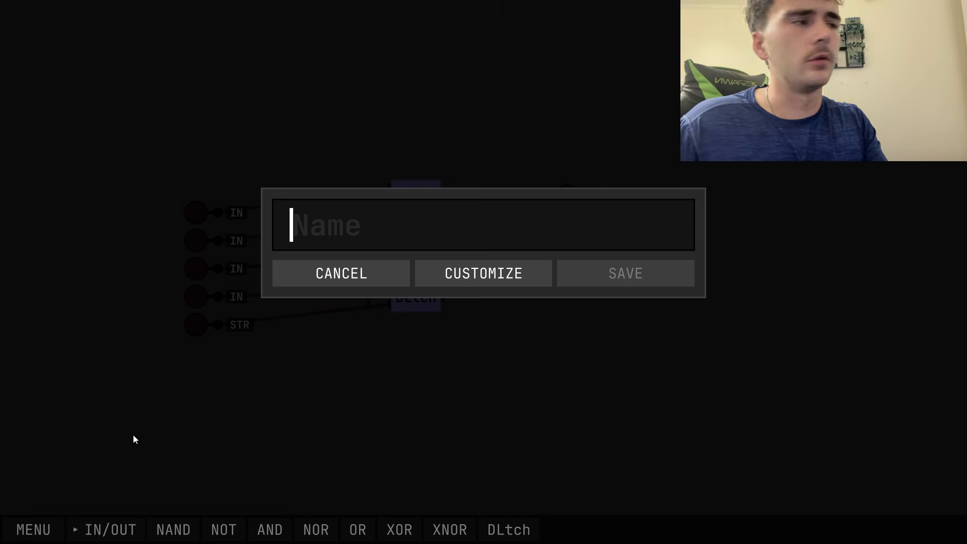
{"action": "type", "text": "RE"}
{"action": "key", "text": "BackSpace"}
{"action": "key", "text": "BackSpace"}
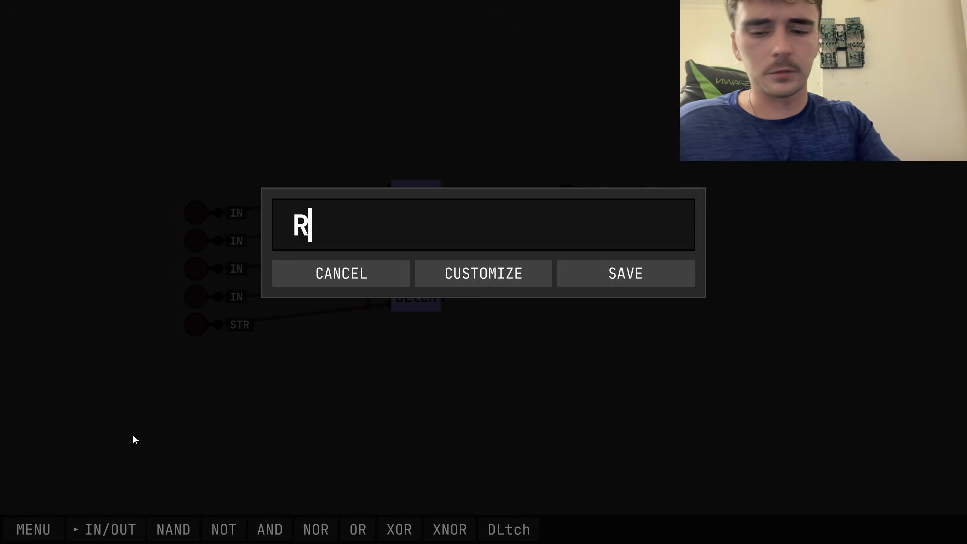
{"action": "type", "text": "DRE"}
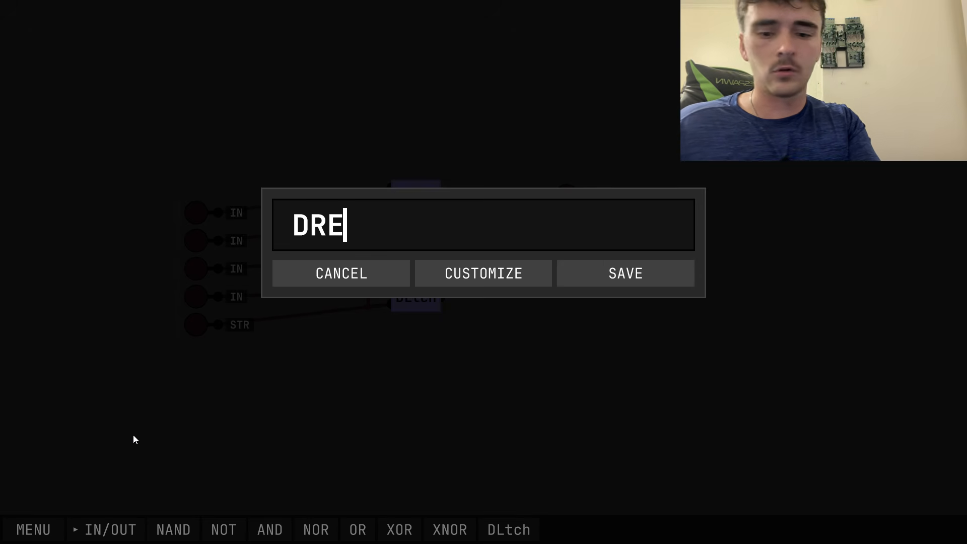
{"action": "type", "text": "G"}
{"action": "left_click", "coordinate": [630, 271]}
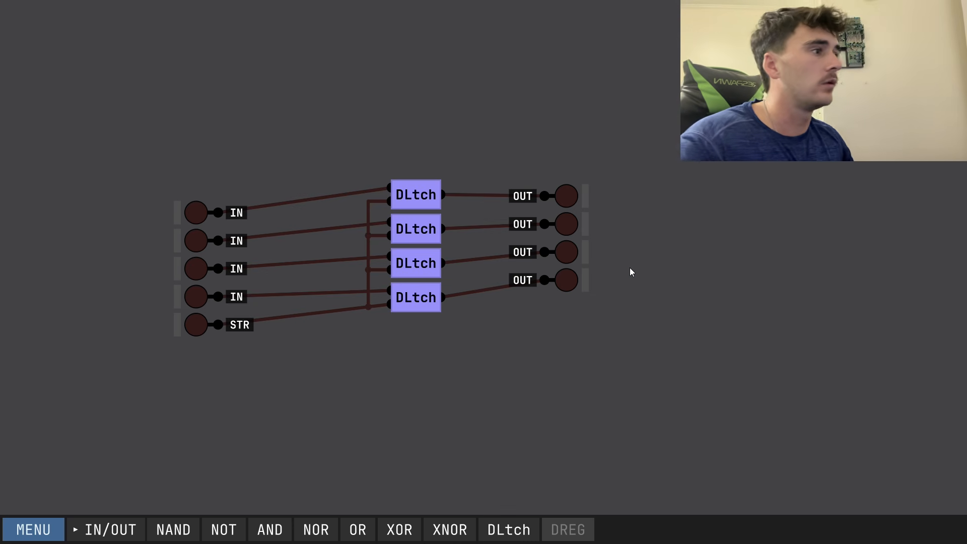
Save the DREG chip again under its existing name.
{"action": "left_click", "coordinate": [42, 533]}
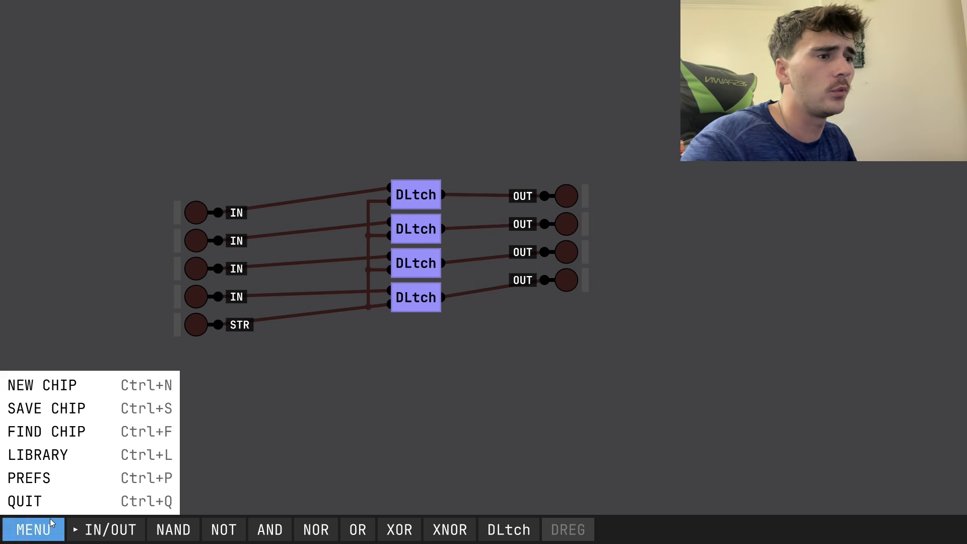
{"action": "left_click", "coordinate": [60, 412]}
{"action": "left_click", "coordinate": [604, 274]}
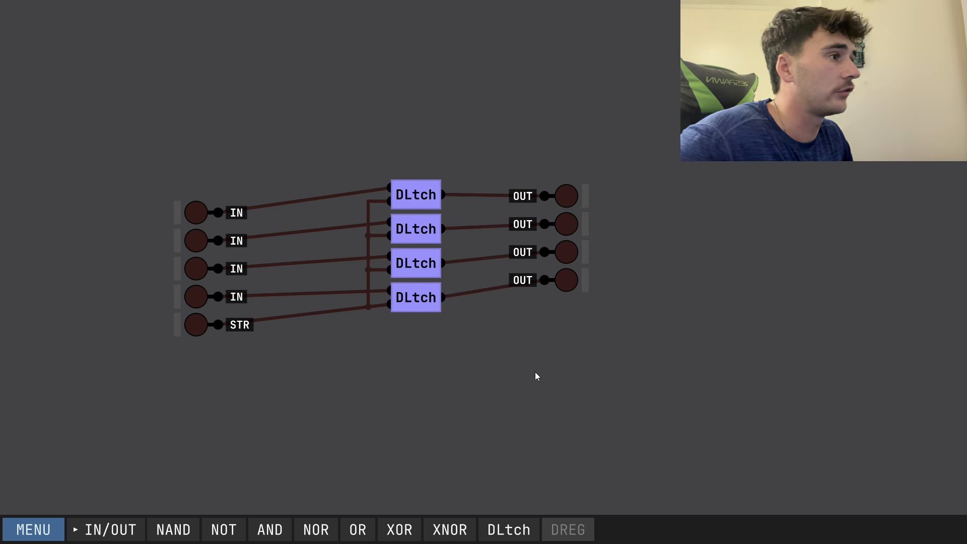
Test the register by toggling the second and third IN pins and the STR pin.
{"action": "left_click", "coordinate": [194, 241]}
{"action": "left_click", "coordinate": [196, 269]}
{"action": "left_click", "coordinate": [197, 318]}
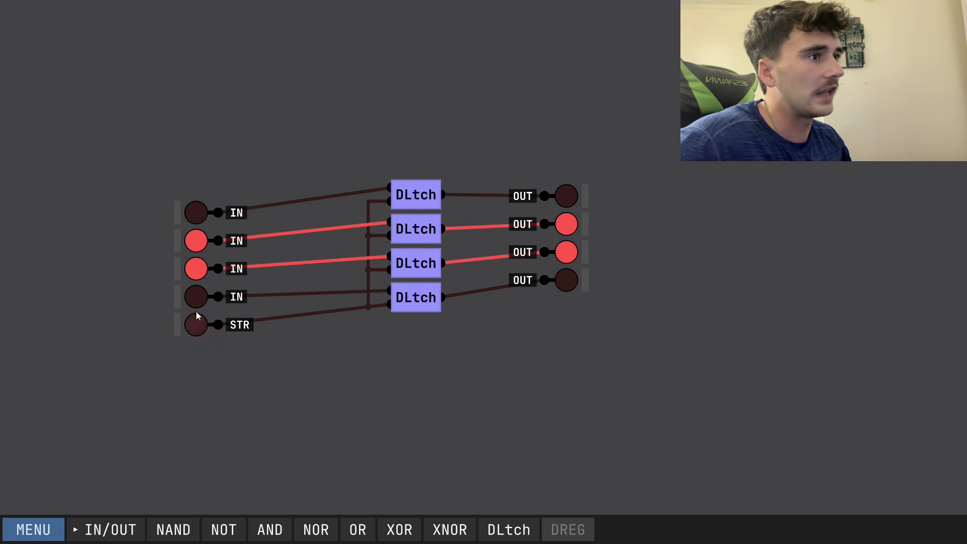
{"action": "left_click", "coordinate": [196, 268]}
{"action": "left_click", "coordinate": [196, 241]}
Start a new chip and place two one-bit input pins, one above the other.
{"action": "left_click", "coordinate": [19, 530]}
{"action": "left_click", "coordinate": [92, 392]}
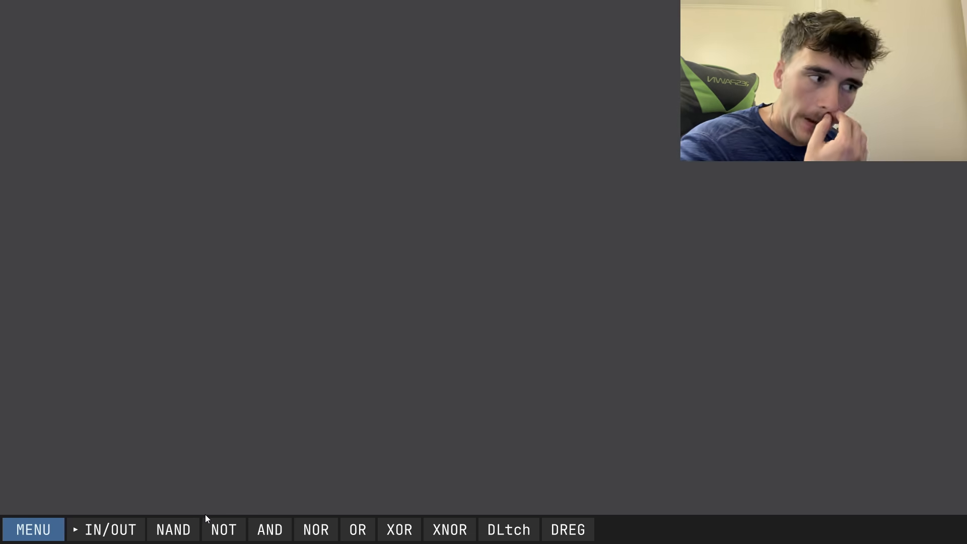
{"action": "left_click", "coordinate": [109, 529]}
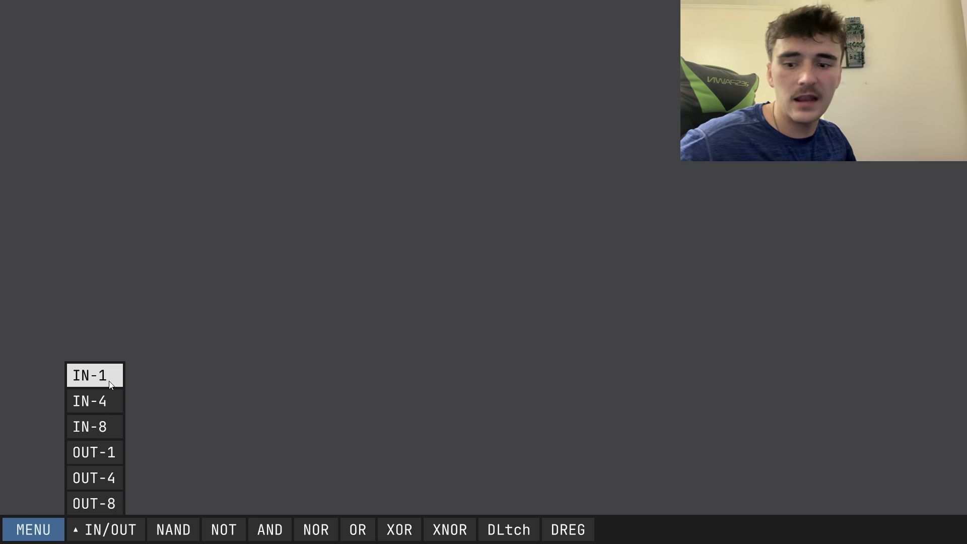
{"action": "left_click_drag", "start_coordinate": [110, 384], "coordinate": [166, 268]}
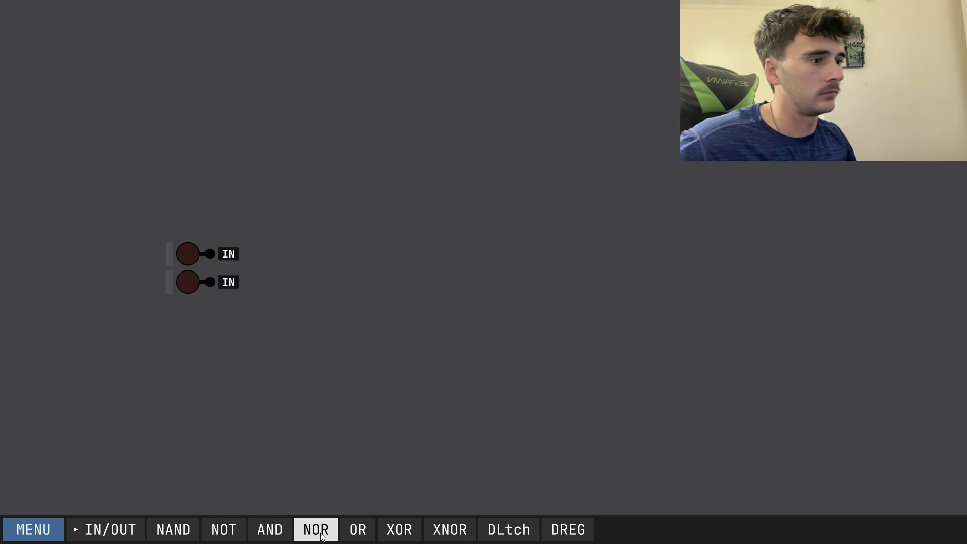
Place an AND chip above an XOR chip and connect each one's output to its own one-bit output pin.
{"action": "left_click_drag", "start_coordinate": [400, 529], "coordinate": [335, 297]}
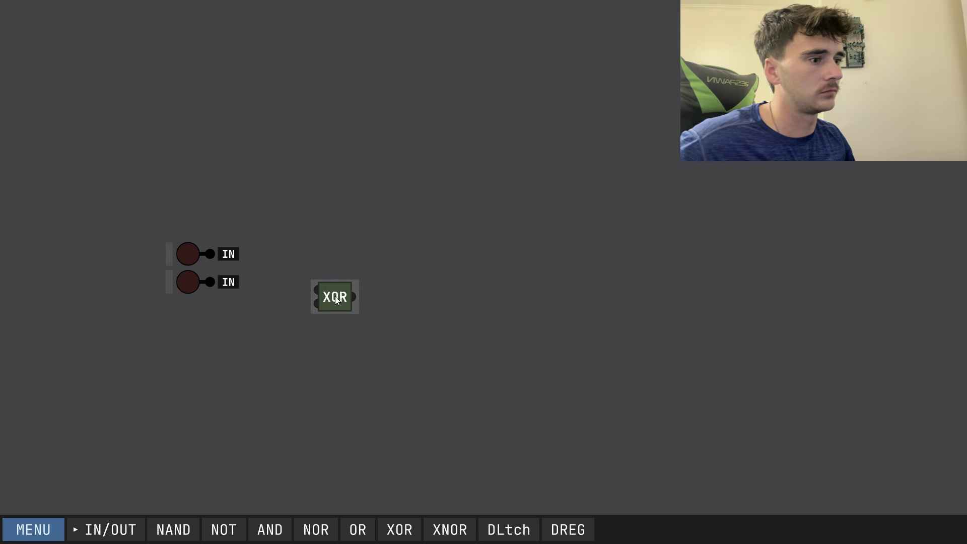
{"action": "left_click_drag", "start_coordinate": [268, 529], "coordinate": [350, 245]}
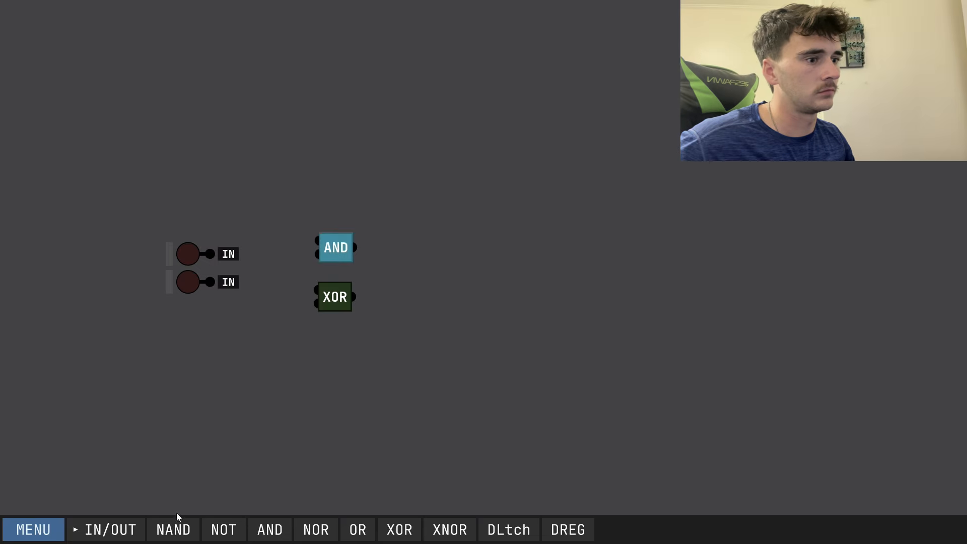
{"action": "left_click", "coordinate": [108, 529]}
{"action": "left_click_drag", "start_coordinate": [95, 451], "coordinate": [405, 255]}
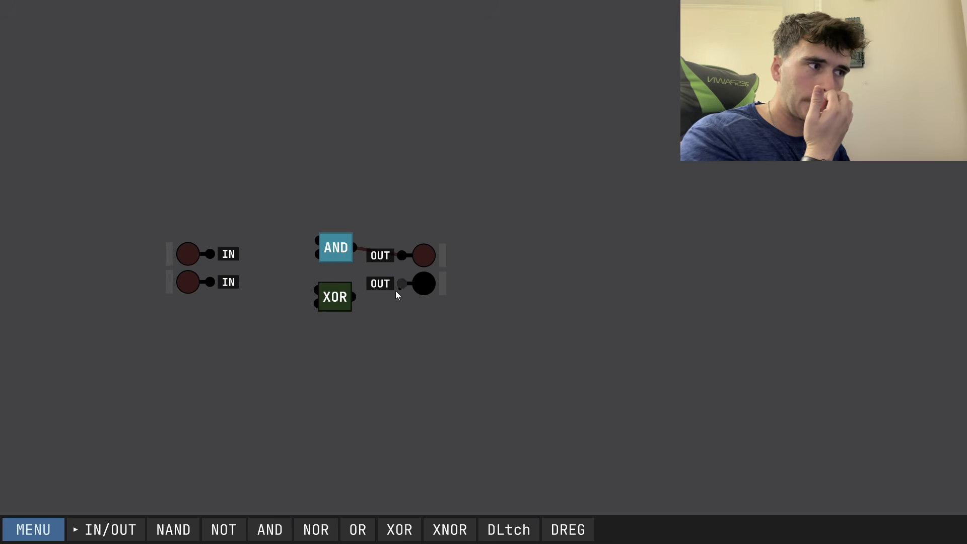
Wire both input pins to the AND chip and branch each wire to the matching XOR input.
{"action": "left_click_drag", "start_coordinate": [210, 253], "coordinate": [317, 241]}
{"action": "left_click_drag", "start_coordinate": [316, 285], "coordinate": [270, 247]}
{"action": "left_click_drag", "start_coordinate": [219, 282], "coordinate": [317, 255]}
{"action": "left_click_drag", "start_coordinate": [316, 303], "coordinate": [250, 272]}
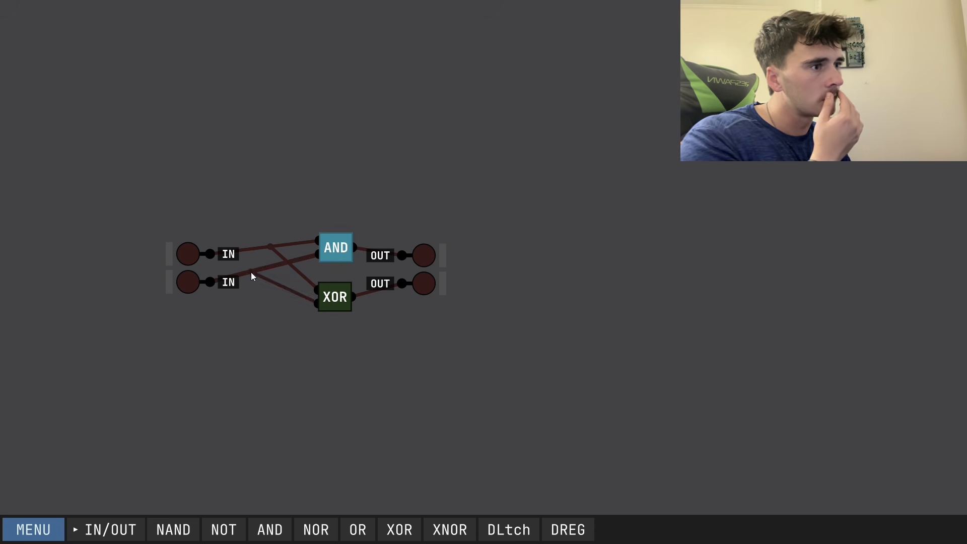
Test the AND/XOR circuit by toggling its two inputs in different combinations.
{"action": "left_click", "coordinate": [187, 281]}
{"action": "left_click", "coordinate": [187, 255]}
{"action": "left_click", "coordinate": [186, 278]}
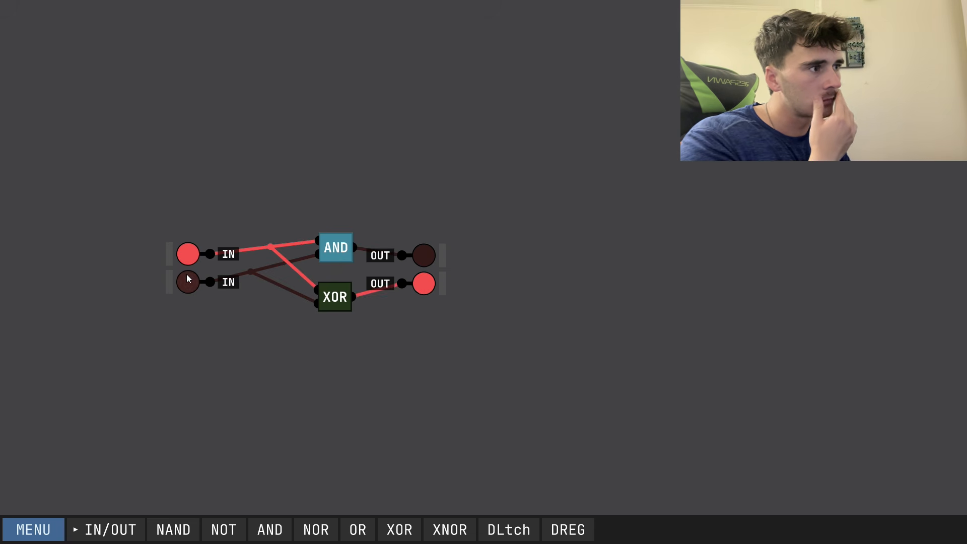
Toggle the AND/XOR circuit's inputs through the remaining combinations, ending with both switched off.
{"action": "left_click", "coordinate": [189, 257]}
{"action": "left_click", "coordinate": [190, 279]}
{"action": "left_click", "coordinate": [190, 257]}
{"action": "left_click", "coordinate": [191, 257]}
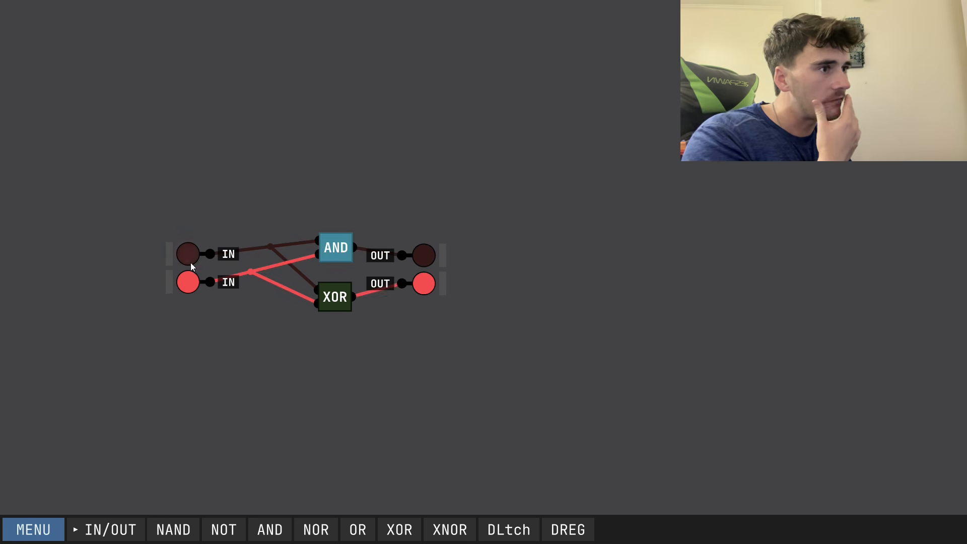
{"action": "left_click", "coordinate": [191, 284]}
Save the AND/XOR circuit as a chip named HALF.
{"action": "left_click", "coordinate": [61, 524]}
{"action": "left_click", "coordinate": [59, 408]}
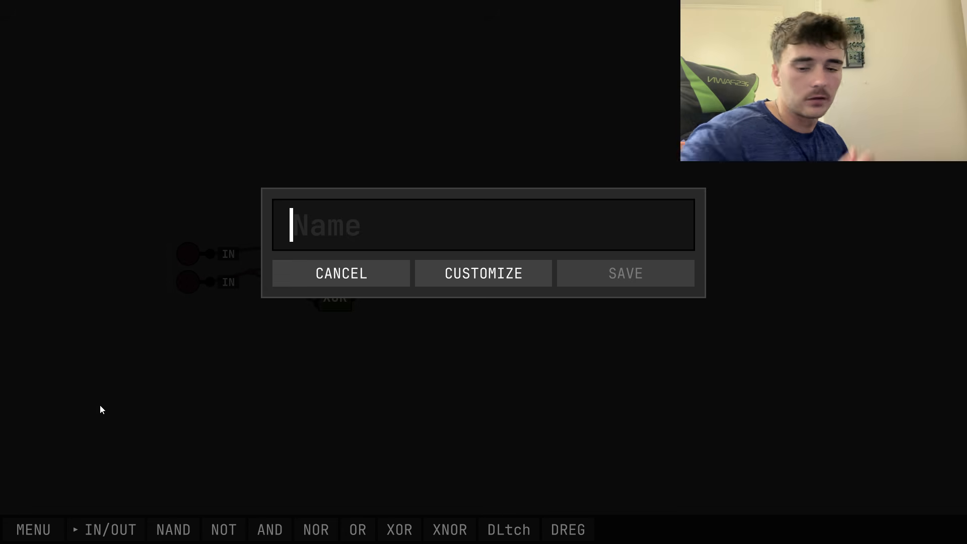
{"action": "type", "text": "HAL"}
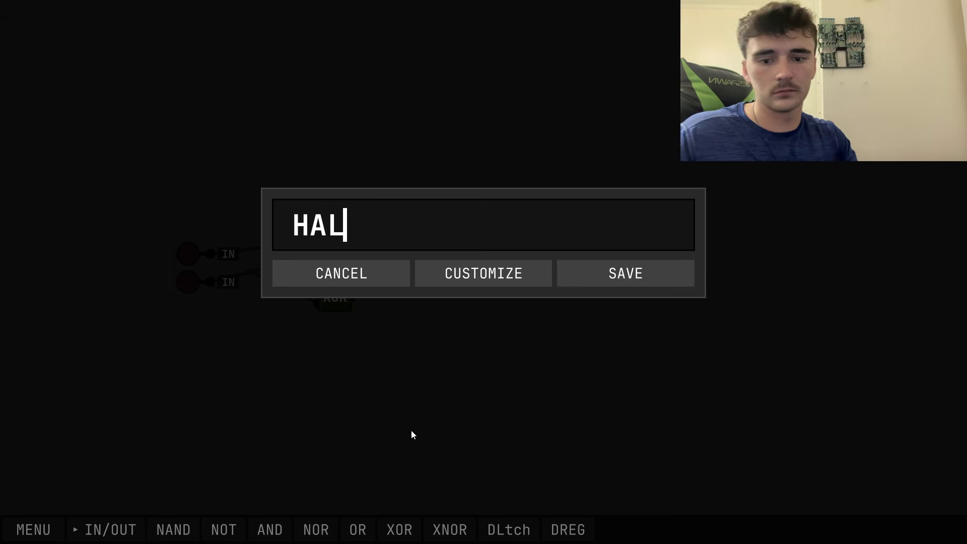
{"action": "type", "text": "F A"}
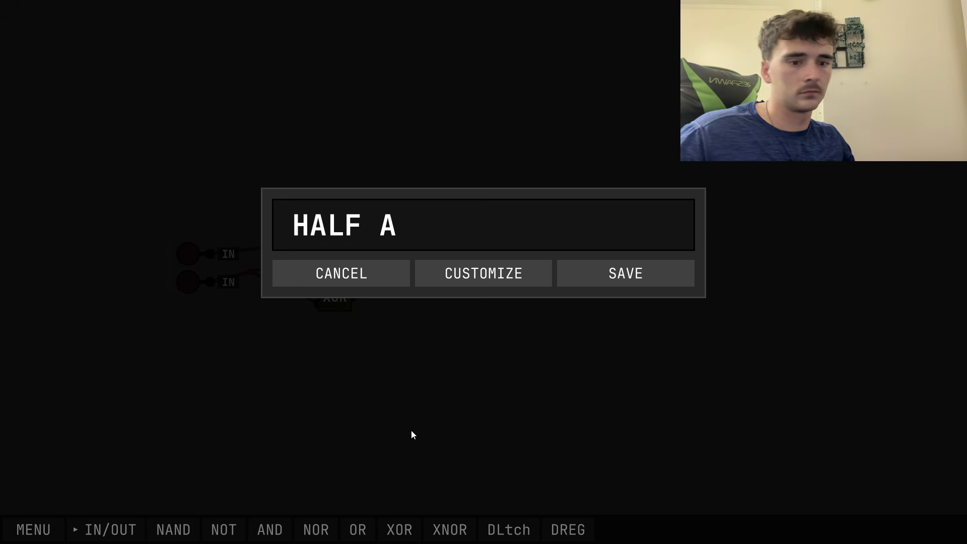
{"action": "key", "text": "BackSpace"}
{"action": "key", "text": "BackSpace"}
{"action": "left_click", "coordinate": [612, 262]}
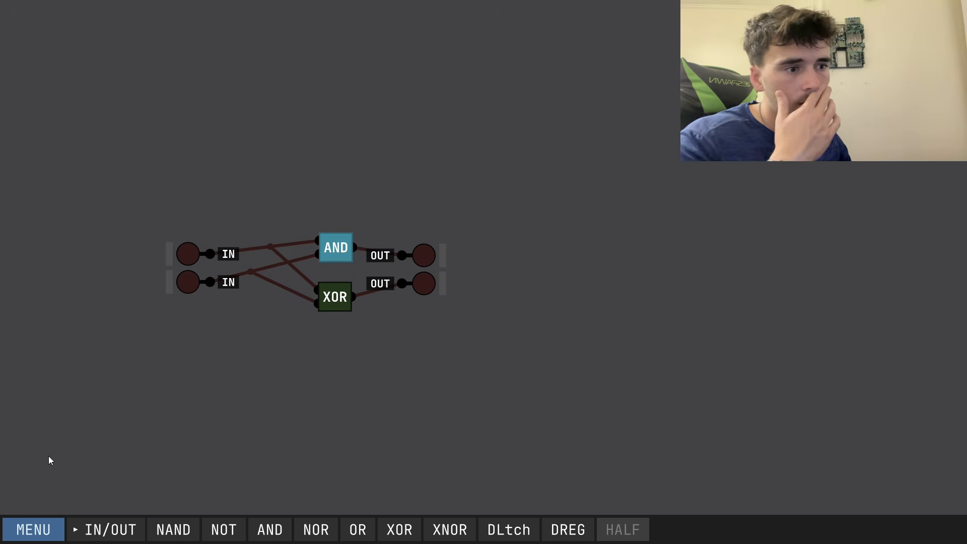
Start a new chip and place two HALF chips side by side, the second slightly lower.
{"action": "left_click", "coordinate": [33, 529]}
{"action": "left_click", "coordinate": [68, 384]}
{"action": "left_click", "coordinate": [623, 529]}
{"action": "left_click_drag", "start_coordinate": [262, 214], "coordinate": [380, 257]}
{"action": "left_click_drag", "start_coordinate": [247, 187], "coordinate": [261, 247]}
Place a column of three one-bit input pins before the HALF chips and two one-bit output pins after them.
{"action": "left_click", "coordinate": [85, 529]}
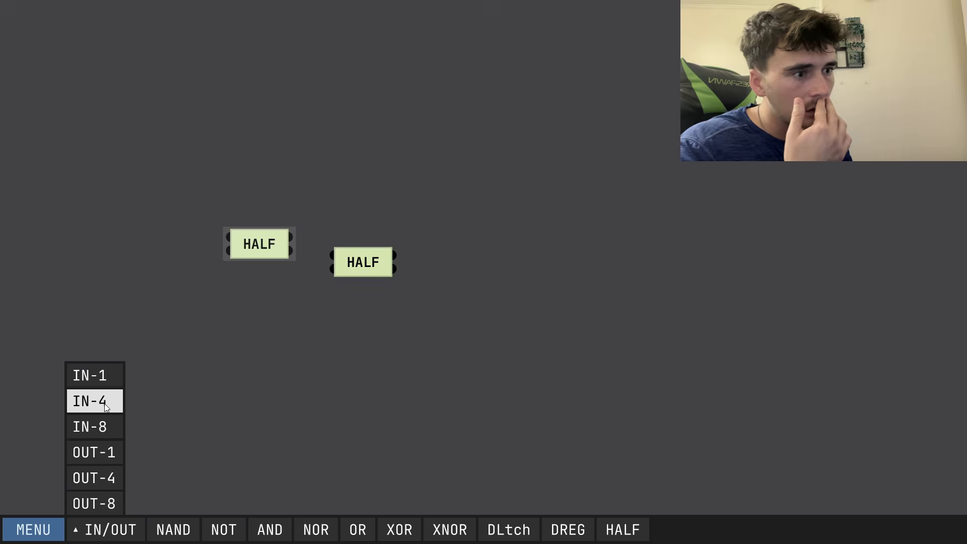
{"action": "left_click", "coordinate": [108, 385]}
{"action": "left_click", "coordinate": [108, 386]}
{"action": "left_click", "coordinate": [108, 385]}
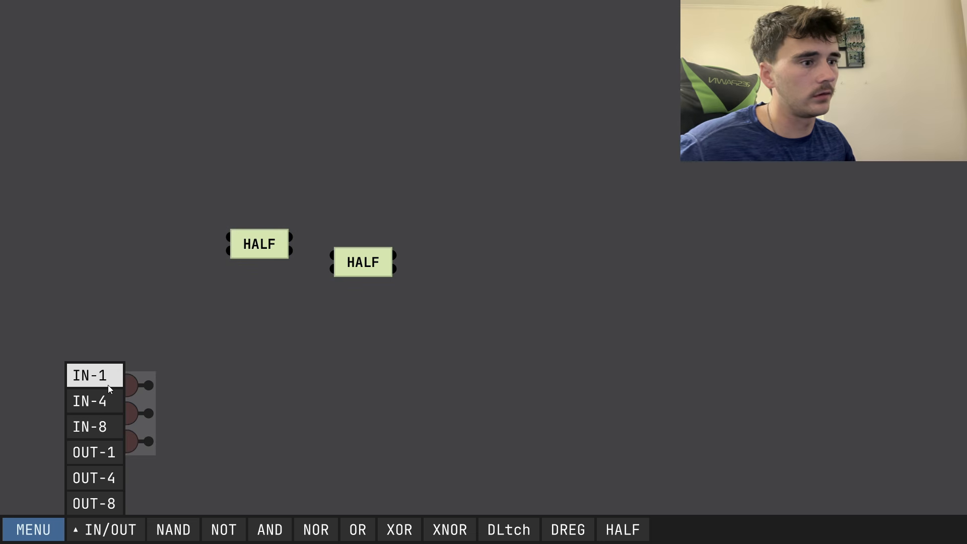
{"action": "left_click", "coordinate": [103, 278]}
{"action": "left_click", "coordinate": [111, 522]}
{"action": "left_click", "coordinate": [103, 454]}
{"action": "left_click", "coordinate": [103, 454]}
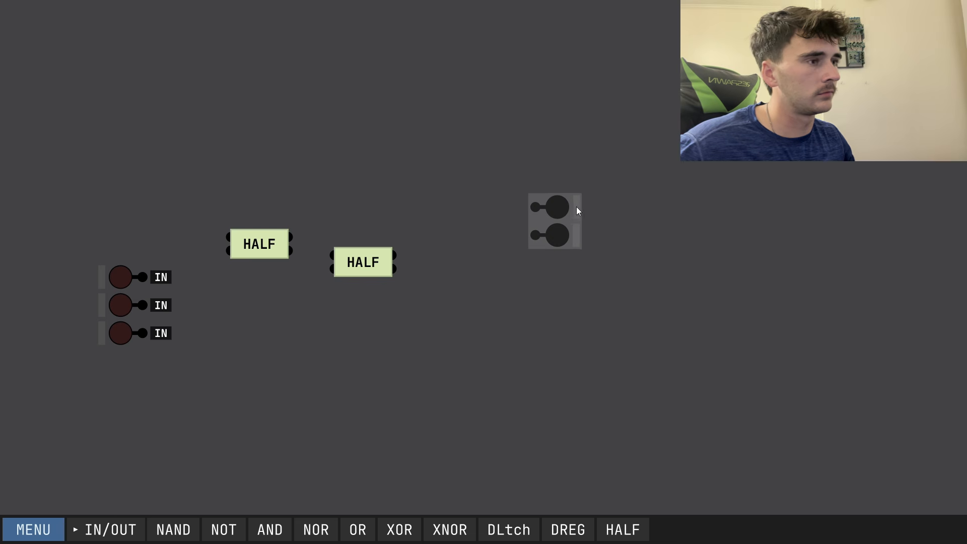
{"action": "left_click", "coordinate": [537, 251]}
Wire the upper two inputs to the first HALF chip and its lower output to the second HALF chip's upper input.
{"action": "left_click_drag", "start_coordinate": [143, 277], "coordinate": [212, 269]}
{"action": "left_click_drag", "start_coordinate": [273, 269], "coordinate": [335, 259]}
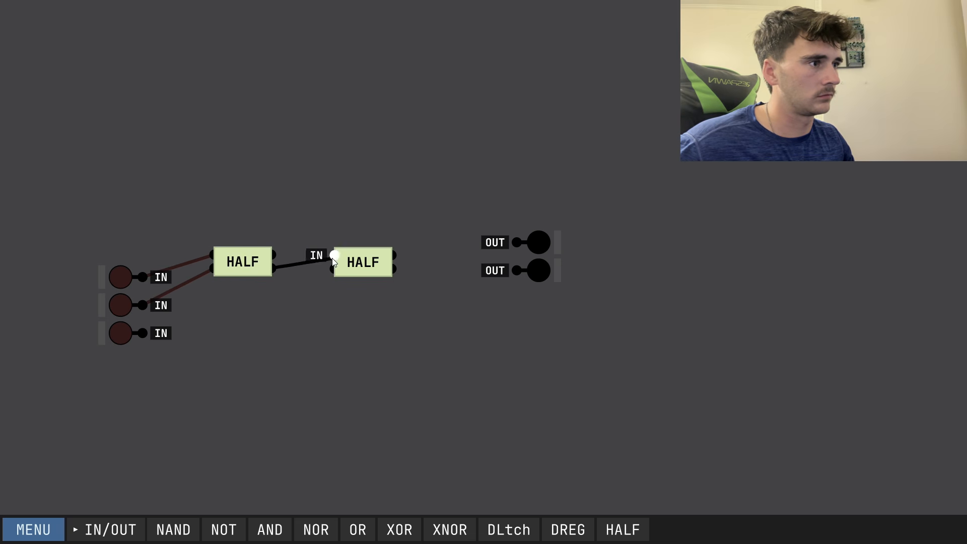
{"action": "left_click_drag", "start_coordinate": [273, 269], "coordinate": [332, 256]}
Arrange the two HALF chips diagonally and wire the third input through the second chip's lower pins to the lower output pin.
{"action": "left_click_drag", "start_coordinate": [246, 260], "coordinate": [251, 232]}
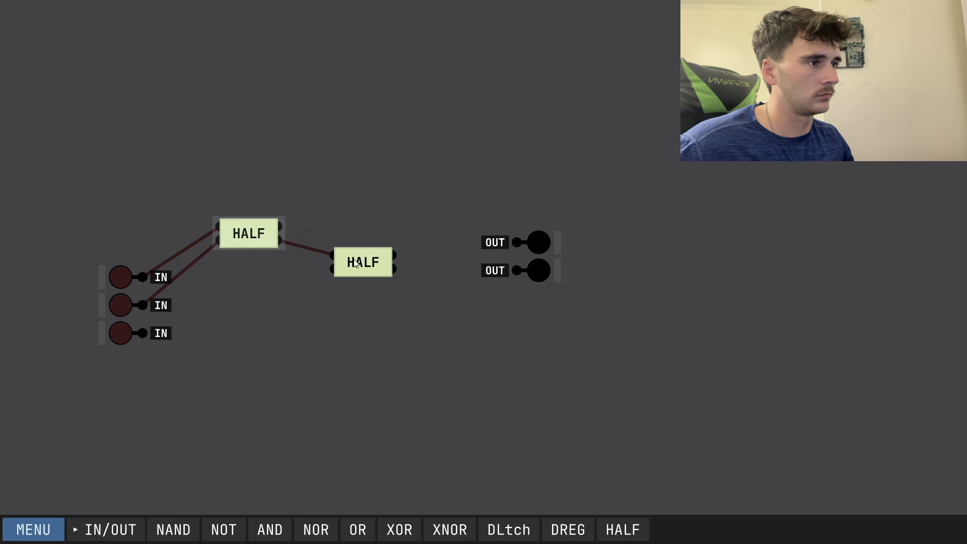
{"action": "left_click_drag", "start_coordinate": [356, 261], "coordinate": [340, 272]}
{"action": "right_click", "coordinate": [298, 253]}
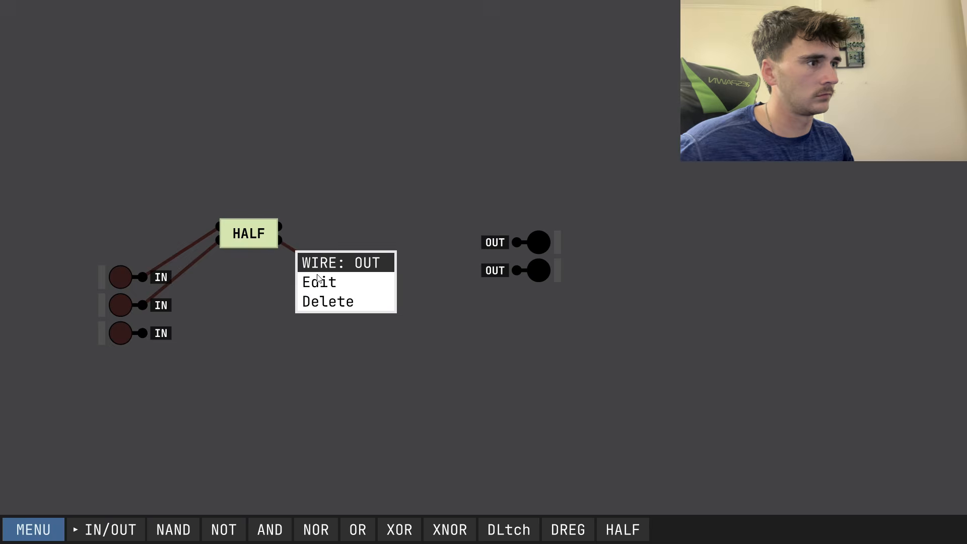
{"action": "left_click", "coordinate": [260, 319]}
{"action": "mouse_move", "coordinate": [146, 339]}
{"action": "left_mouse_down"}
{"action": "mouse_move", "coordinate": [319, 278]}
{"action": "mouse_move", "coordinate": [515, 270]}
{"action": "left_mouse_up"}
Place an OR chip and wire both HALF chips' upper outputs through it to the upper output pin.
{"action": "left_click", "coordinate": [357, 529]}
{"action": "left_click", "coordinate": [410, 230]}
{"action": "left_click_drag", "start_coordinate": [363, 274], "coordinate": [280, 227]}
{"action": "left_click_drag", "start_coordinate": [424, 242], "coordinate": [516, 243]}
Test the three-input adder by toggling its inputs in different combinations, then switch them all off.
{"action": "left_click", "coordinate": [125, 333]}
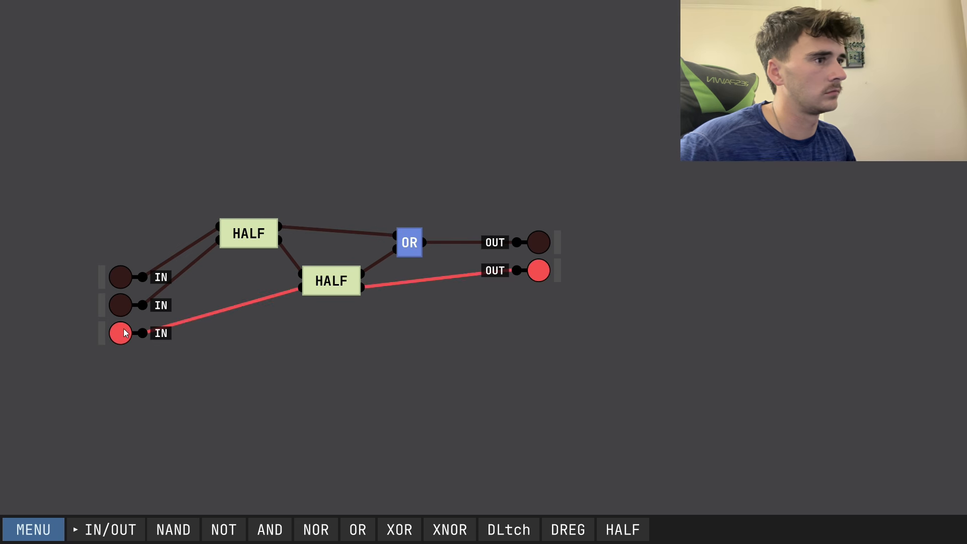
{"action": "left_click", "coordinate": [126, 306]}
{"action": "left_click", "coordinate": [124, 281]}
{"action": "left_click", "coordinate": [119, 332]}
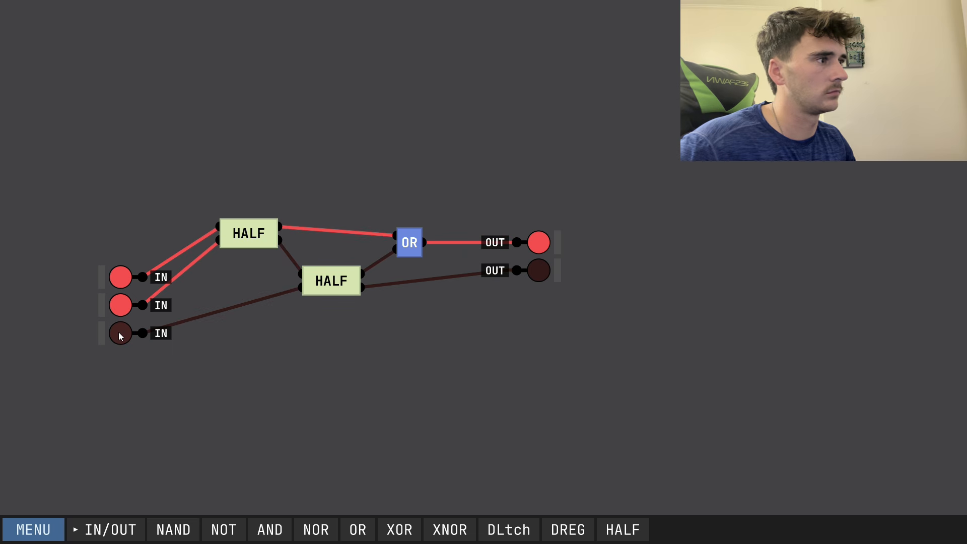
{"action": "left_click", "coordinate": [122, 306]}
{"action": "left_click", "coordinate": [123, 327]}
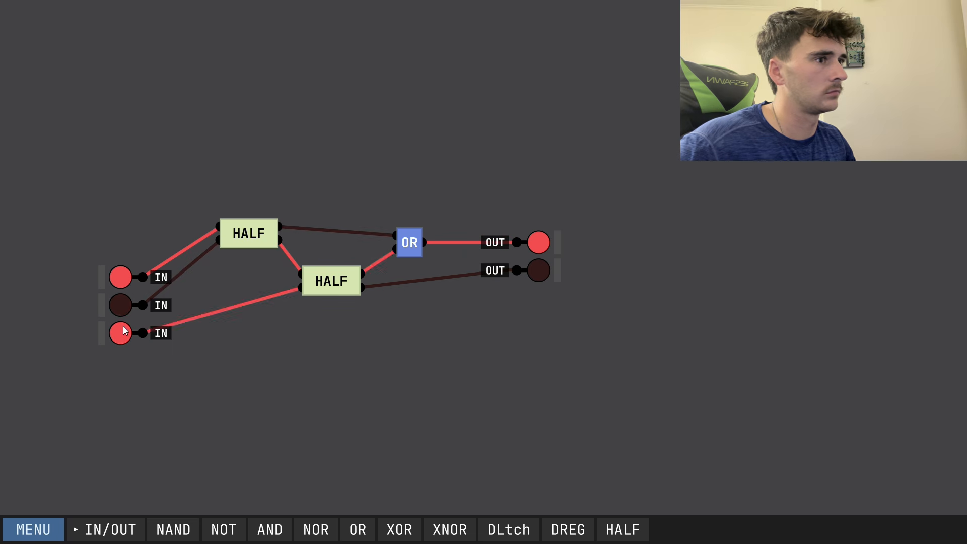
{"action": "left_click", "coordinate": [123, 327]}
{"action": "left_click", "coordinate": [121, 305]}
{"action": "left_click", "coordinate": [121, 274]}
{"action": "left_click", "coordinate": [118, 308]}
Name the three input pins B, A and CARRY from top to bottom.
{"action": "right_click", "coordinate": [101, 297]}
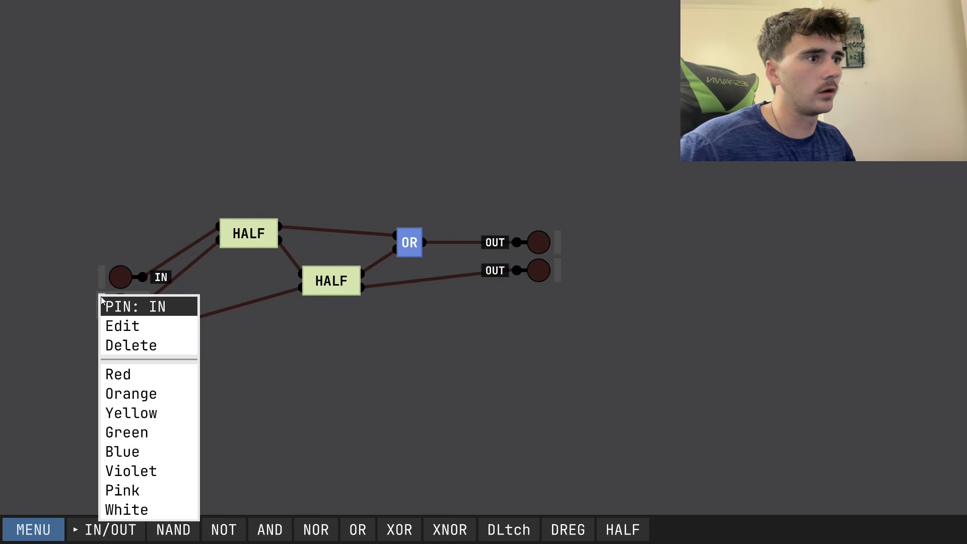
{"action": "left_click", "coordinate": [123, 324]}
{"action": "type", "text": "A"}
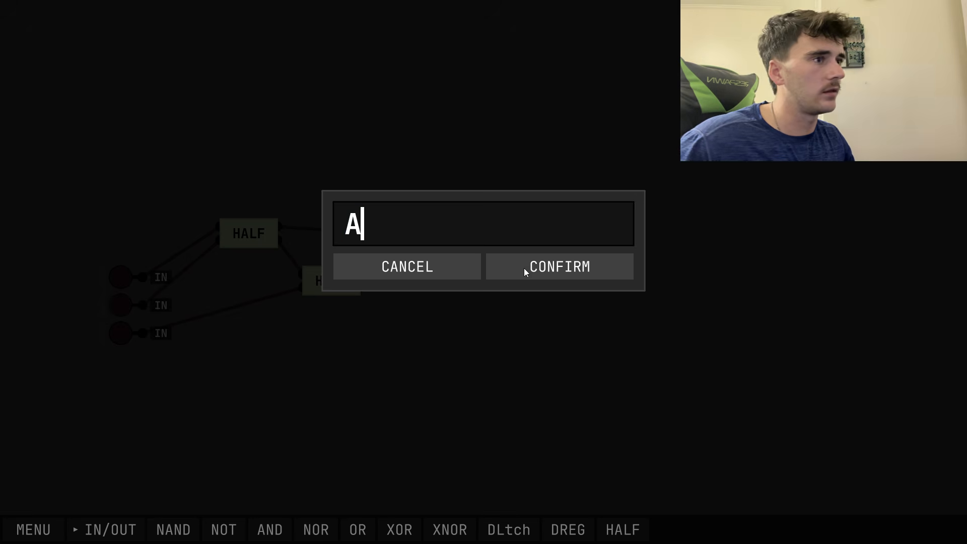
{"action": "key", "text": "Return"}
{"action": "right_click", "coordinate": [95, 279]}
{"action": "left_click", "coordinate": [145, 310]}
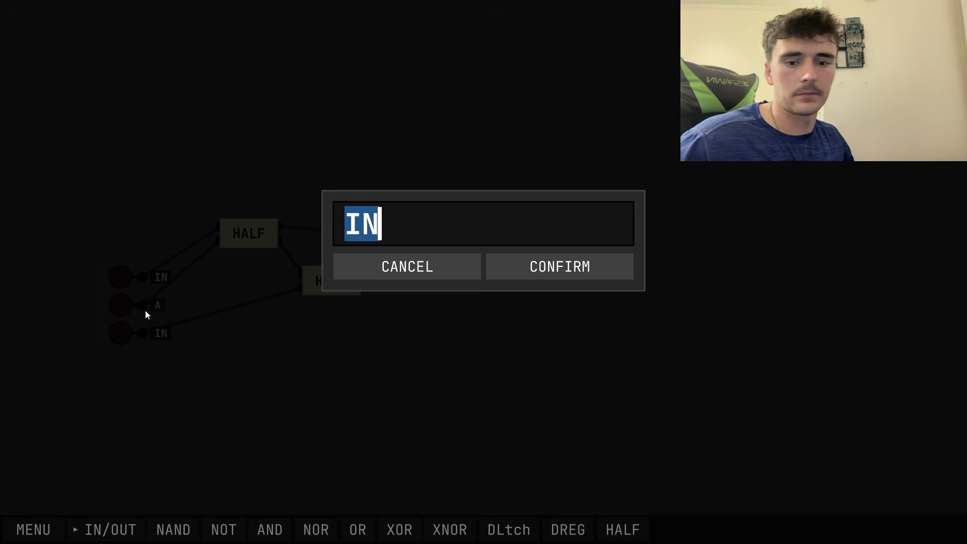
{"action": "type", "text": "B"}
{"action": "left_click", "coordinate": [500, 268]}
{"action": "right_click", "coordinate": [113, 341]}
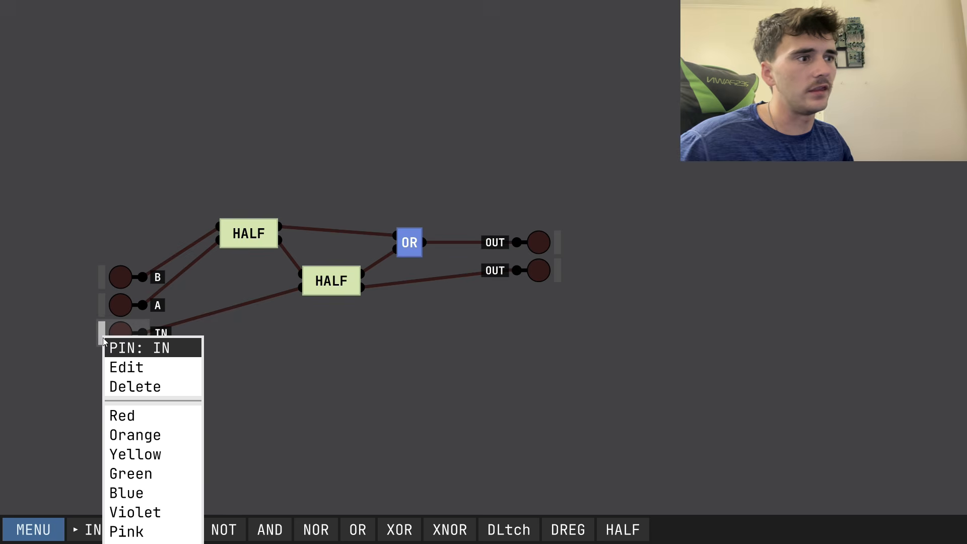
{"action": "left_click", "coordinate": [125, 366]}
{"action": "type", "text": "CARRY"}
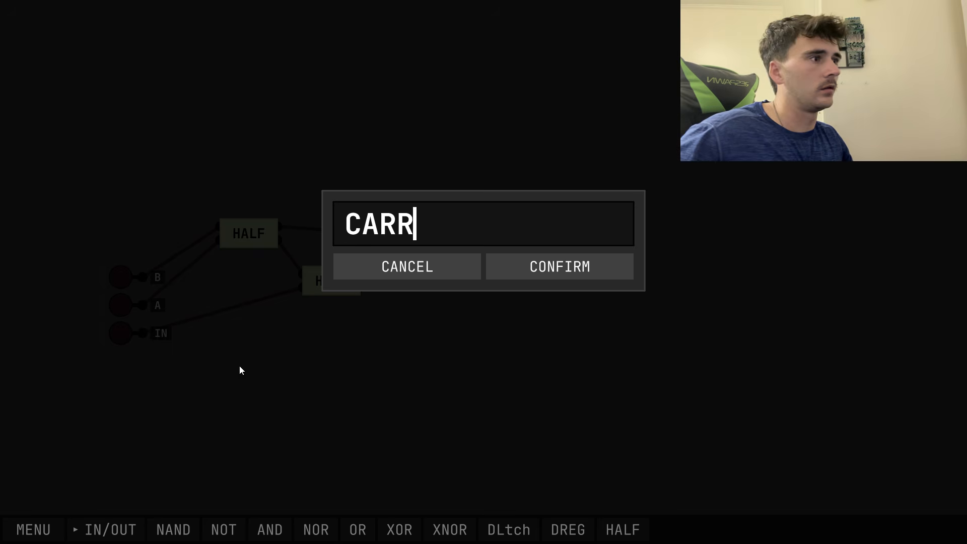
{"action": "left_click", "coordinate": [565, 263]}
Name the upper output pin CARRY and the lower output pin SUM.
{"action": "right_click", "coordinate": [558, 244]}
{"action": "left_click", "coordinate": [574, 273]}
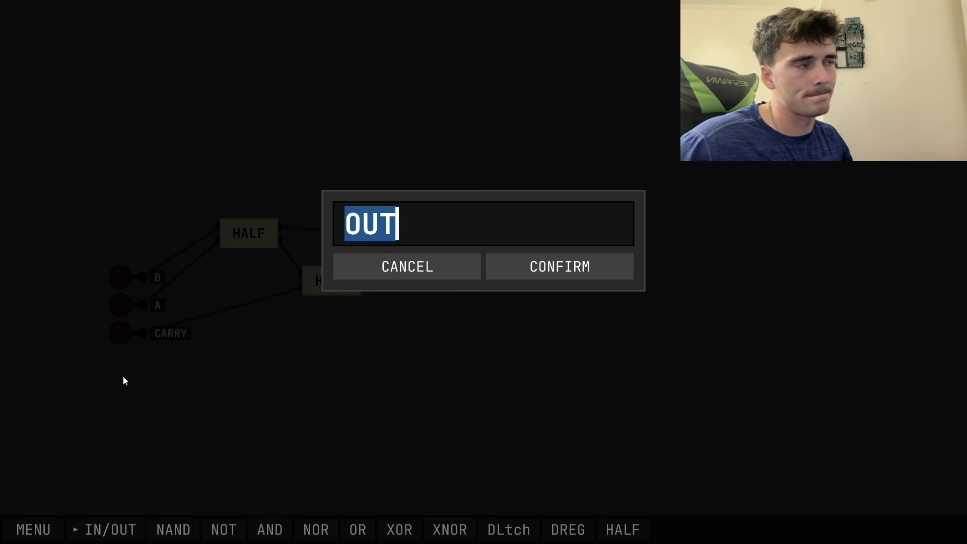
{"action": "type", "text": "CARRY"}
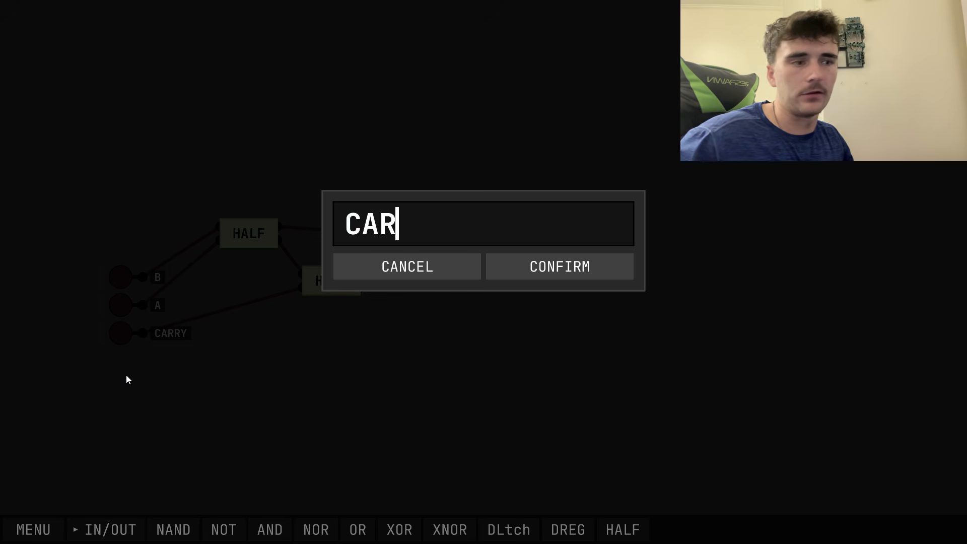
{"action": "left_click", "coordinate": [538, 271]}
{"action": "right_click", "coordinate": [558, 274]}
{"action": "left_click", "coordinate": [579, 303]}
{"action": "type", "text": "SUM"}
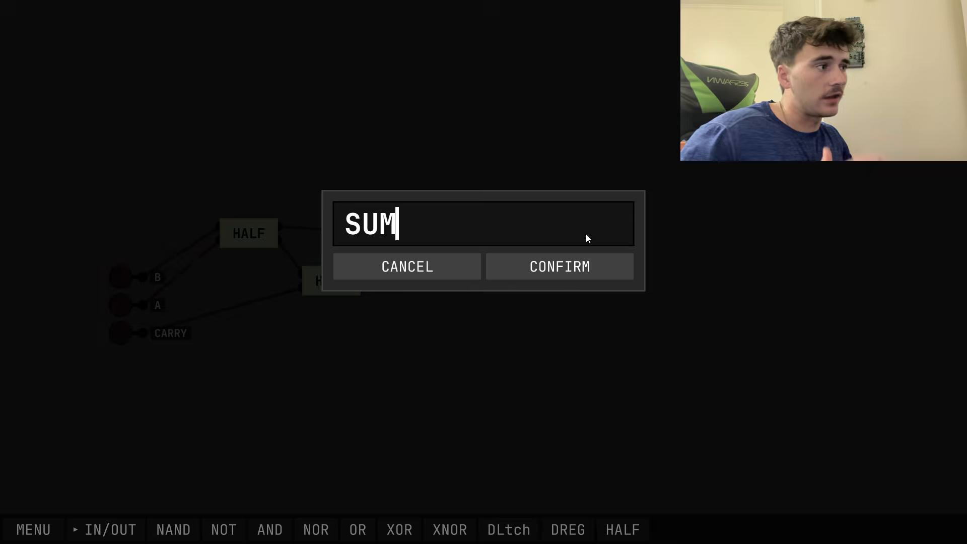
{"action": "left_click", "coordinate": [570, 267]}
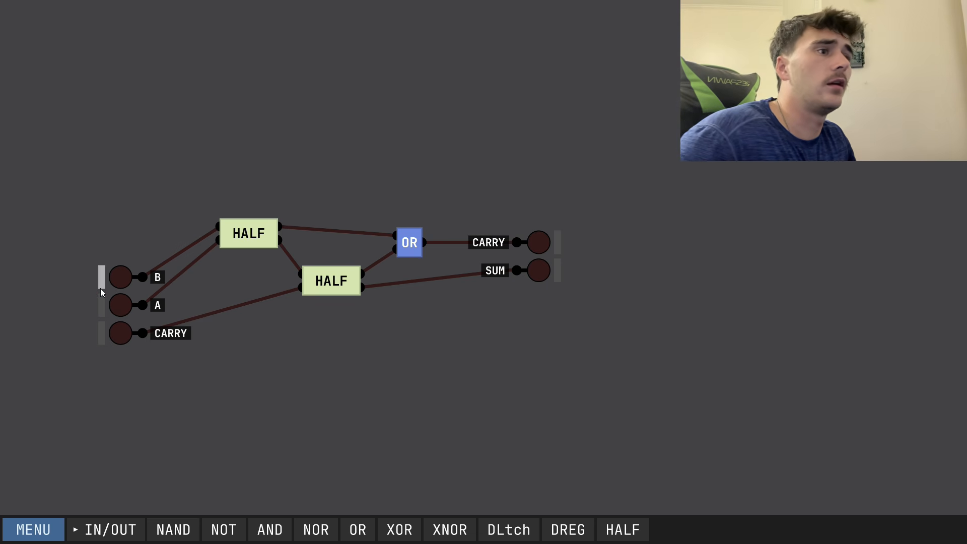
Check the CARRY and SUM outputs while toggling the B, A and CARRY inputs in different combinations.
{"action": "left_click_drag", "start_coordinate": [59, 234], "coordinate": [162, 428]}
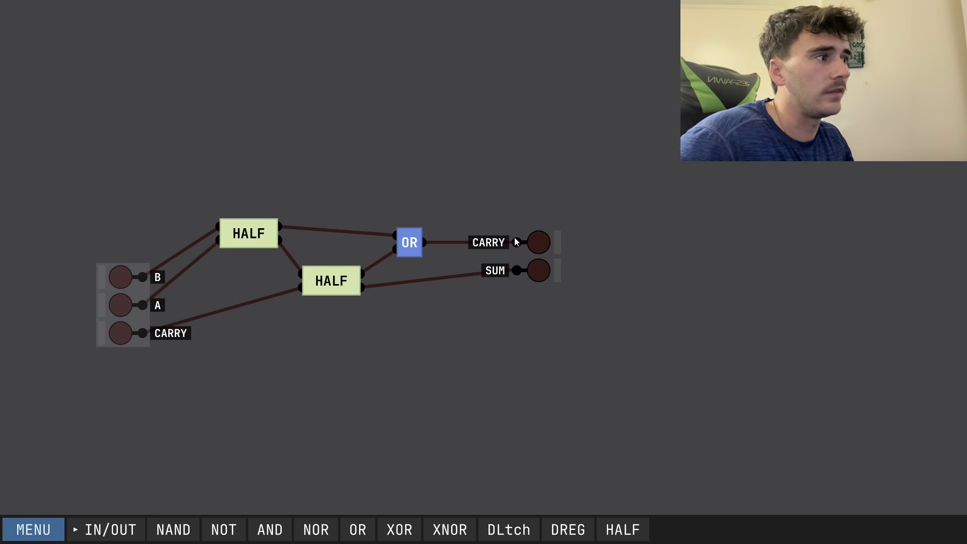
{"action": "left_click", "coordinate": [536, 364]}
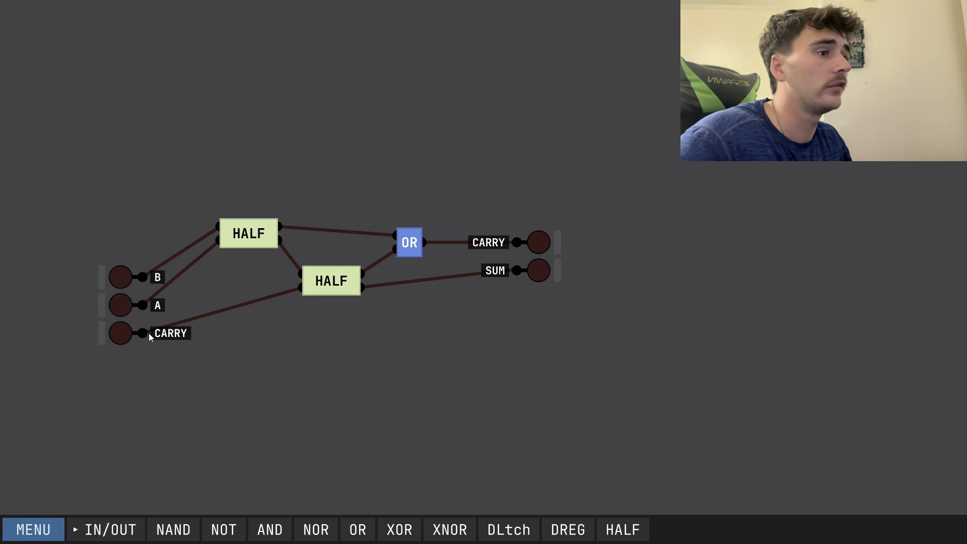
{"action": "left_click", "coordinate": [117, 307]}
{"action": "left_click", "coordinate": [122, 279]}
{"action": "left_click", "coordinate": [117, 333]}
{"action": "left_click", "coordinate": [117, 330]}
{"action": "left_click", "coordinate": [123, 308]}
{"action": "left_click", "coordinate": [116, 277]}
{"action": "left_click", "coordinate": [116, 278]}
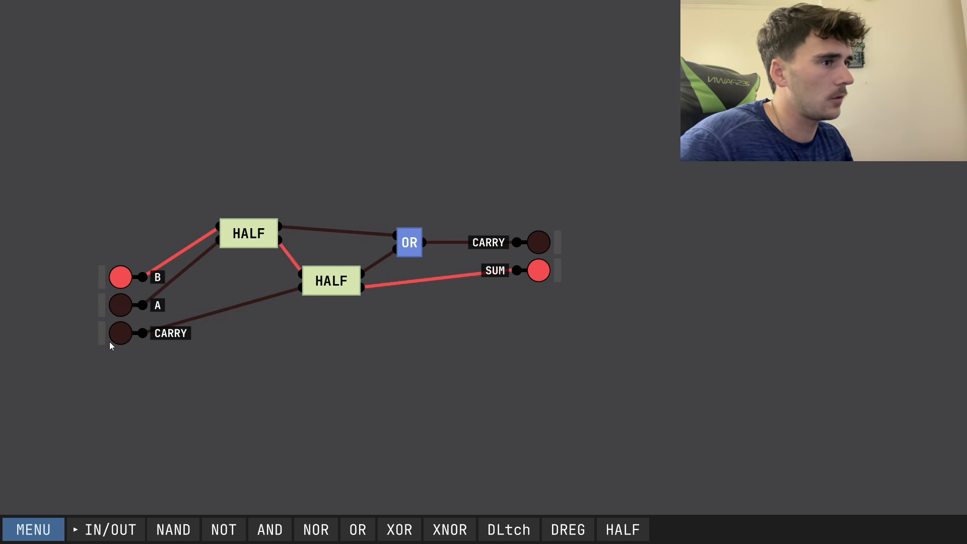
{"action": "left_click", "coordinate": [112, 337]}
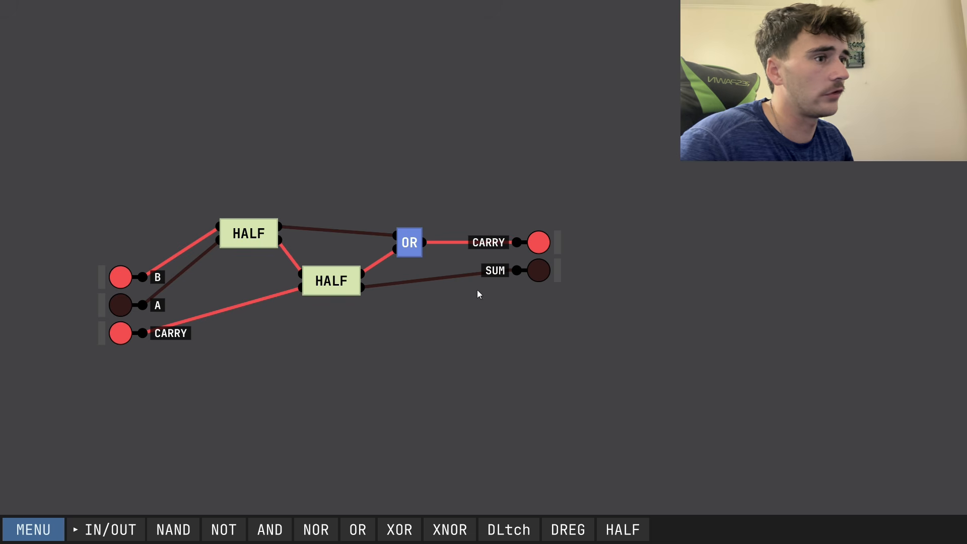
{"action": "left_click", "coordinate": [117, 332]}
{"action": "left_click", "coordinate": [120, 277]}
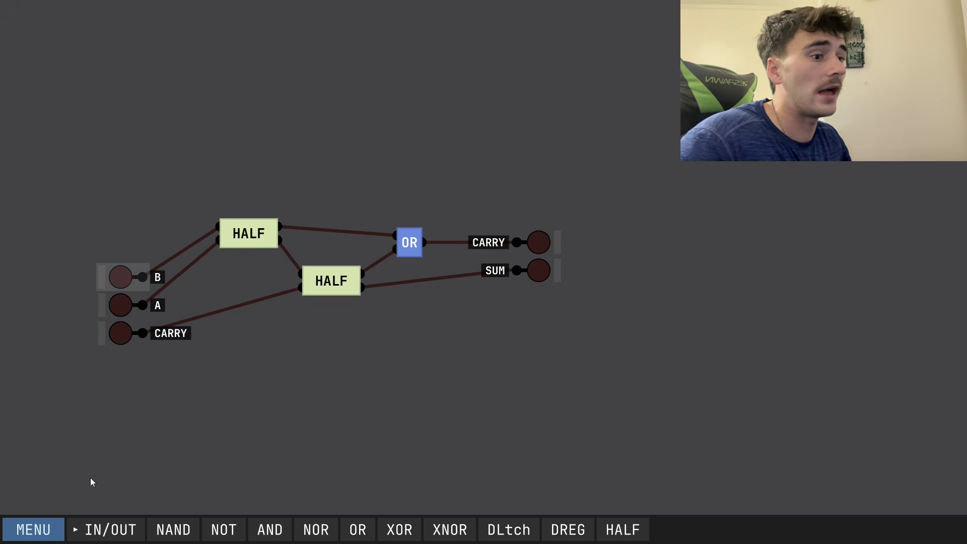
Save the three-input adder as a chip named FA.
{"action": "left_click", "coordinate": [33, 530]}
{"action": "left_click", "coordinate": [46, 415]}
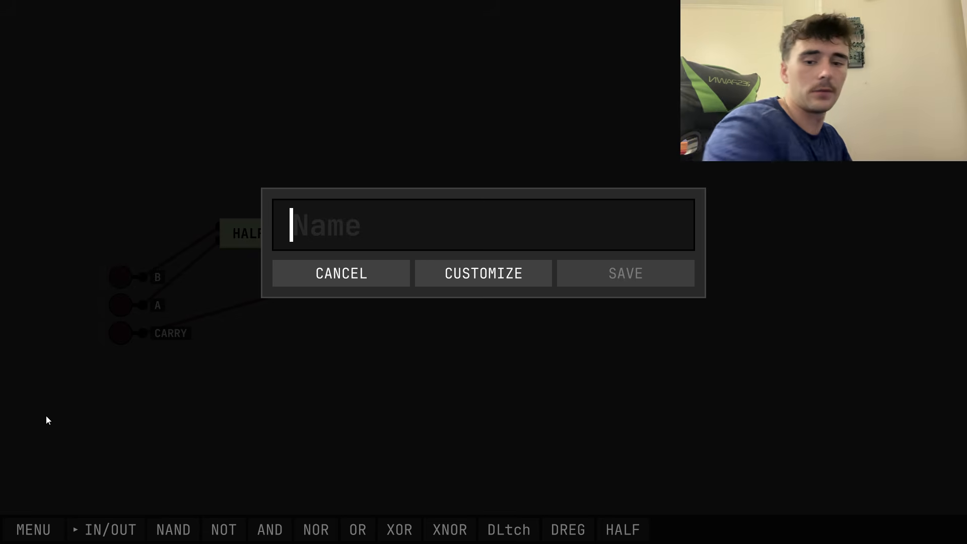
{"action": "type", "text": "FA"}
{"action": "left_click", "coordinate": [600, 280]}
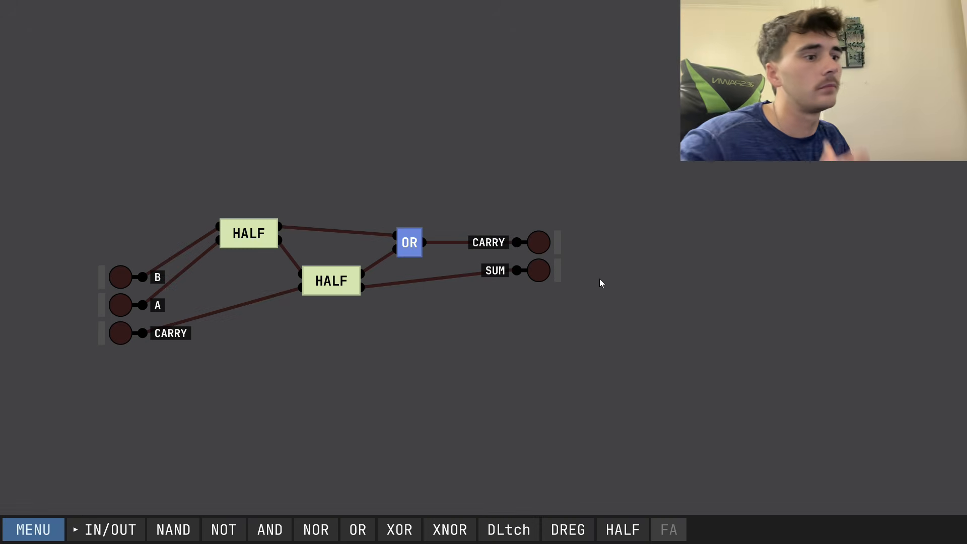
Start a new chip, place four FA chips and spread them out in a rising diagonal.
{"action": "left_click", "coordinate": [33, 529]}
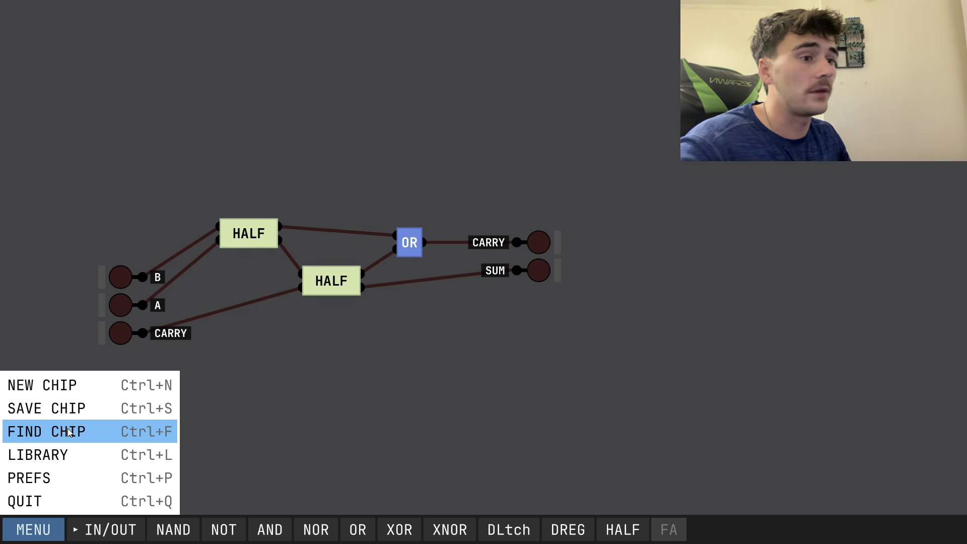
{"action": "left_click", "coordinate": [73, 392]}
{"action": "left_click", "coordinate": [659, 534]}
{"action": "left_click", "coordinate": [352, 175]}
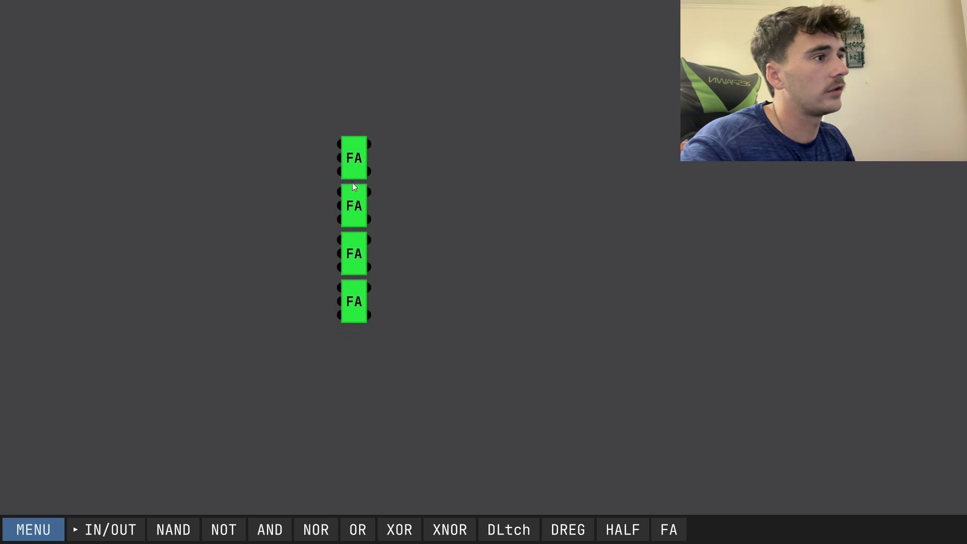
{"action": "left_click_drag", "start_coordinate": [353, 257], "coordinate": [404, 259]}
{"action": "left_click_drag", "start_coordinate": [353, 209], "coordinate": [463, 216]}
{"action": "left_click_drag", "start_coordinate": [353, 158], "coordinate": [510, 162]}
{"action": "left_click", "coordinate": [105, 529]}
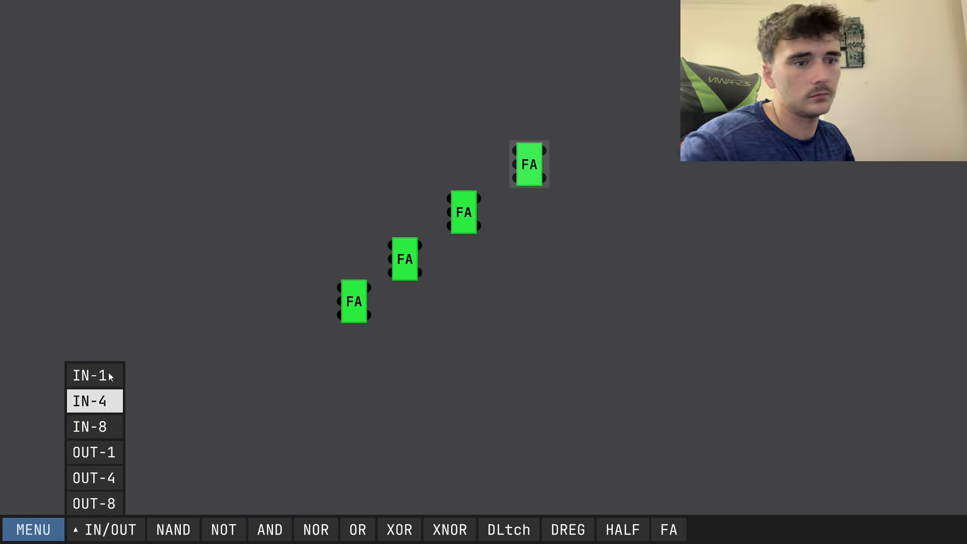
{"action": "left_click", "coordinate": [109, 375]}
{"action": "scroll", "coordinate": [110, 376], "scroll_direction": "up", "scroll_amount": 3}
{"action": "left_click", "coordinate": [147, 187]}
{"action": "left_click_drag", "start_coordinate": [110, 132], "coordinate": [191, 311]}
{"action": "key", "text": "Delete"}
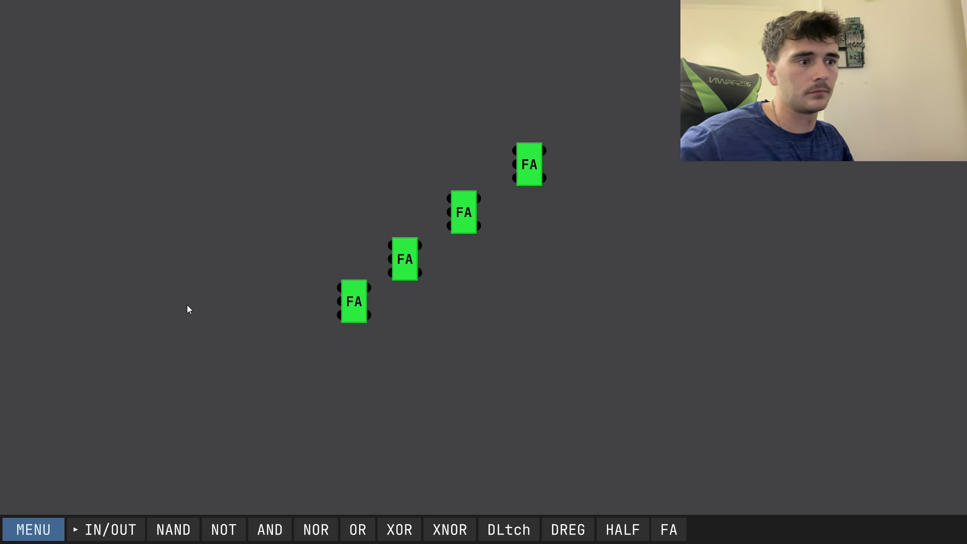
Place two stacked groups of four single-bit inputs to the left of the FA chips.
{"action": "left_click", "coordinate": [80, 529]}
{"action": "left_click", "coordinate": [77, 386]}
{"action": "left_click", "coordinate": [78, 385]}
{"action": "left_click", "coordinate": [78, 386]}
{"action": "left_click", "coordinate": [78, 386]}
{"action": "left_click", "coordinate": [138, 81], "text": "shift"}
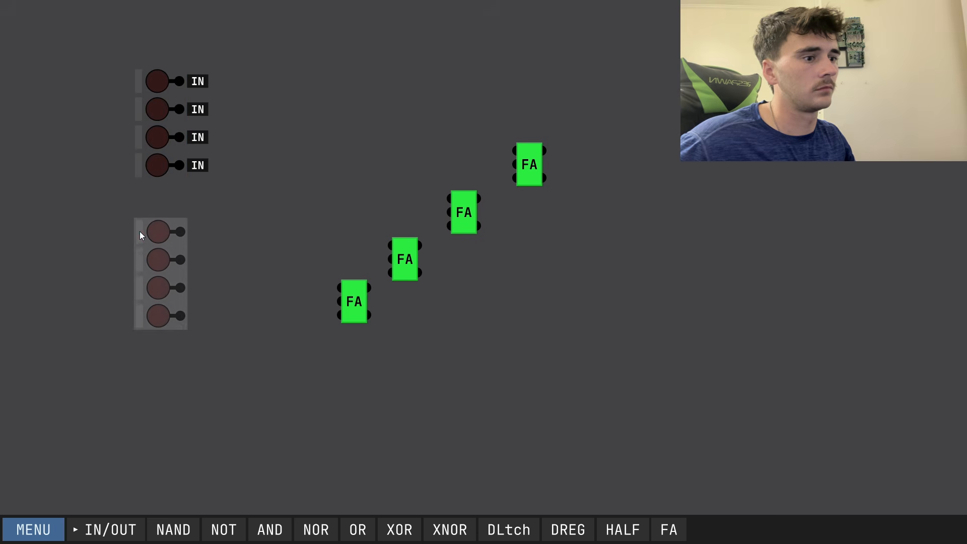
{"action": "left_click", "coordinate": [140, 232]}
Place a group of four single-bit outputs to the right of the FA chips.
{"action": "left_click", "coordinate": [132, 526]}
{"action": "left_click", "coordinate": [98, 452]}
{"action": "left_click", "coordinate": [98, 452]}
{"action": "left_click", "coordinate": [97, 452]}
{"action": "left_click", "coordinate": [98, 452]}
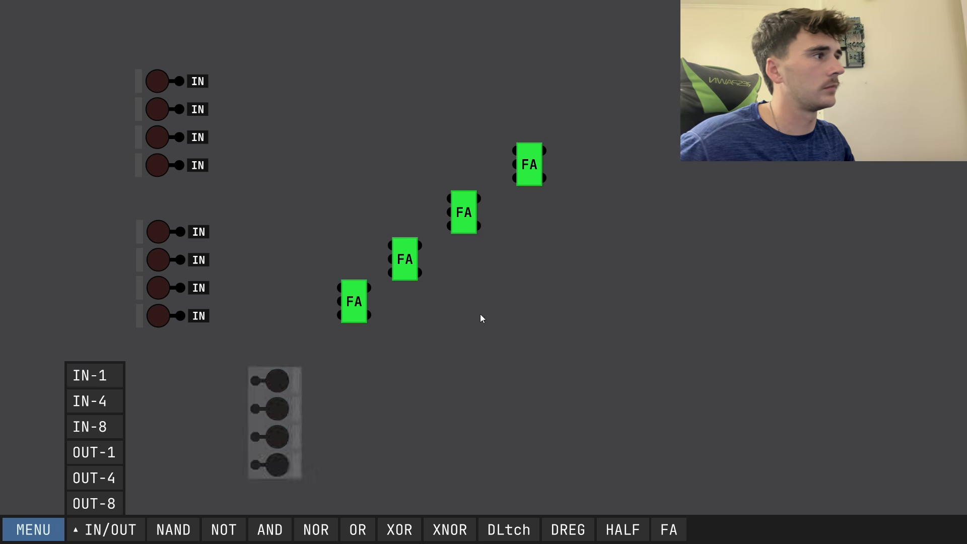
{"action": "left_click", "coordinate": [730, 182]}
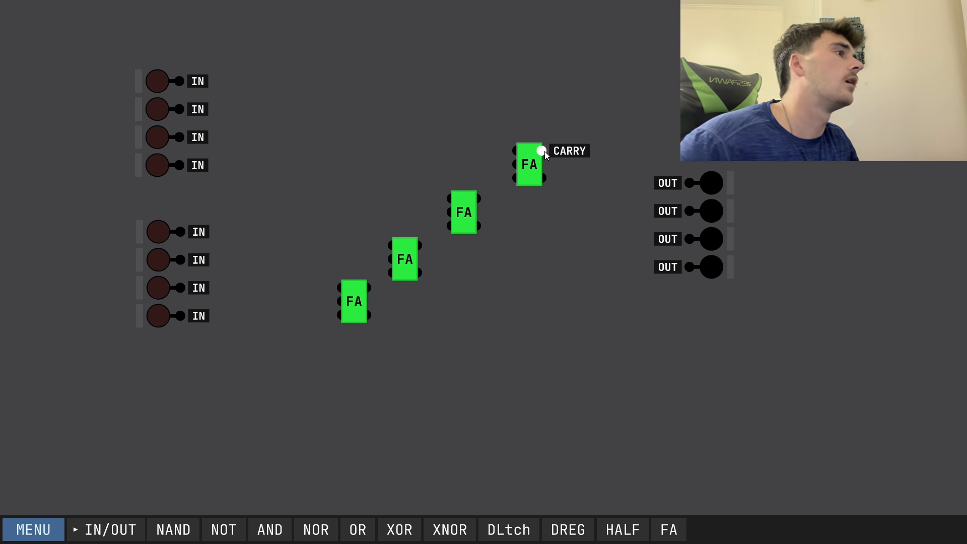
Wire each FA's SUM to its matching output and chain each CARRY output into the next higher FA's lowest input.
{"action": "left_click_drag", "start_coordinate": [545, 177], "coordinate": [685, 187]}
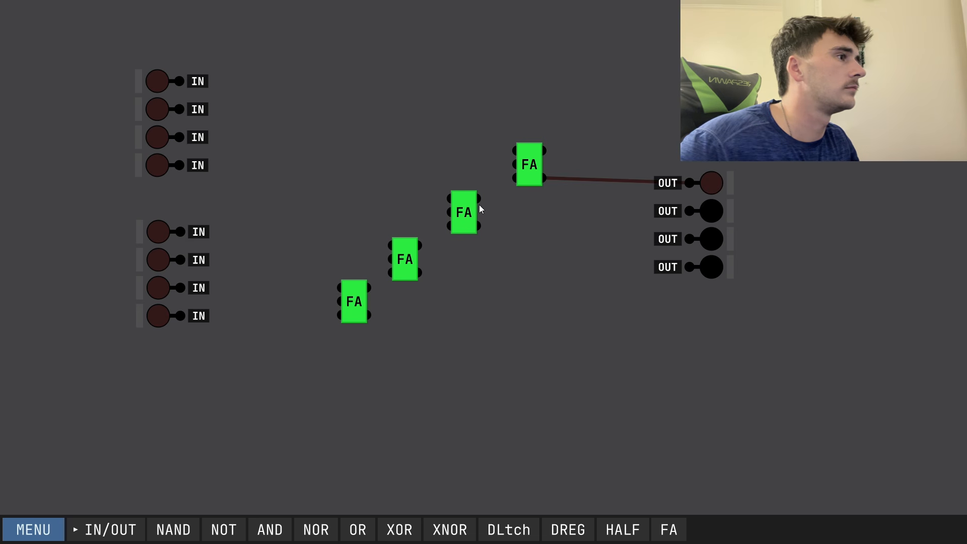
{"action": "left_click_drag", "start_coordinate": [478, 199], "coordinate": [514, 179]}
{"action": "left_click_drag", "start_coordinate": [481, 230], "coordinate": [689, 211]}
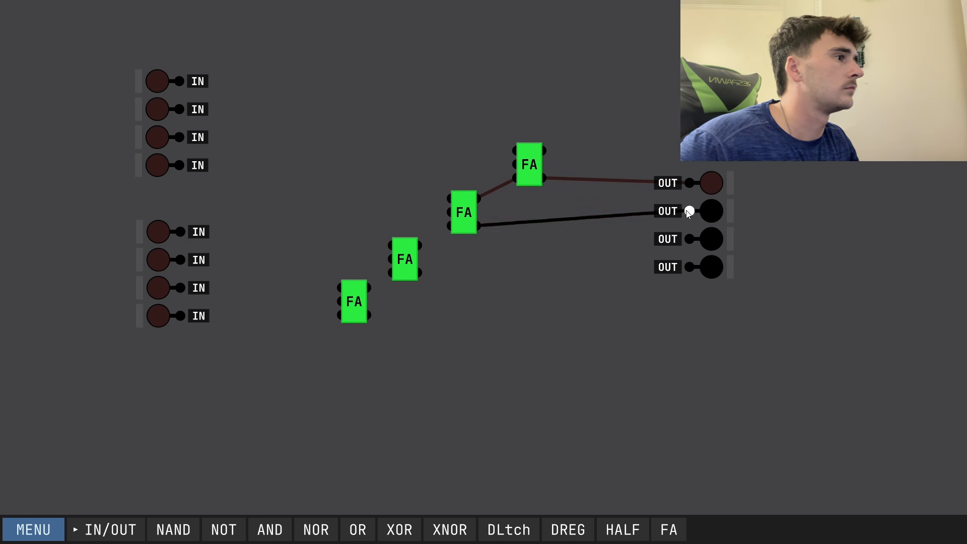
{"action": "left_click_drag", "start_coordinate": [455, 228], "coordinate": [453, 226]}
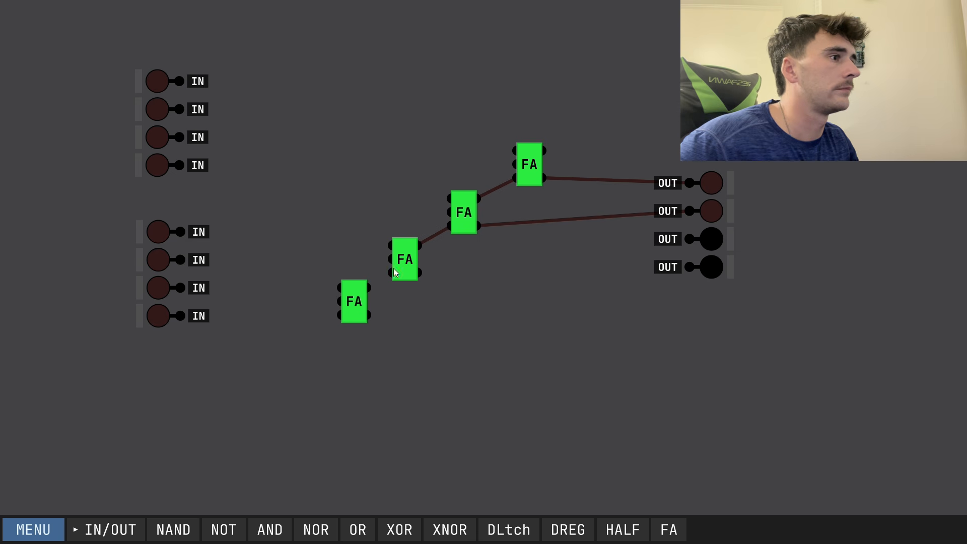
{"action": "left_click_drag", "start_coordinate": [369, 286], "coordinate": [369, 315]}
Wire the lower four inputs to the FA chips' middle A pins and the upper four inputs to their top pins, in matching order.
{"action": "left_click_drag", "start_coordinate": [180, 316], "coordinate": [338, 301]}
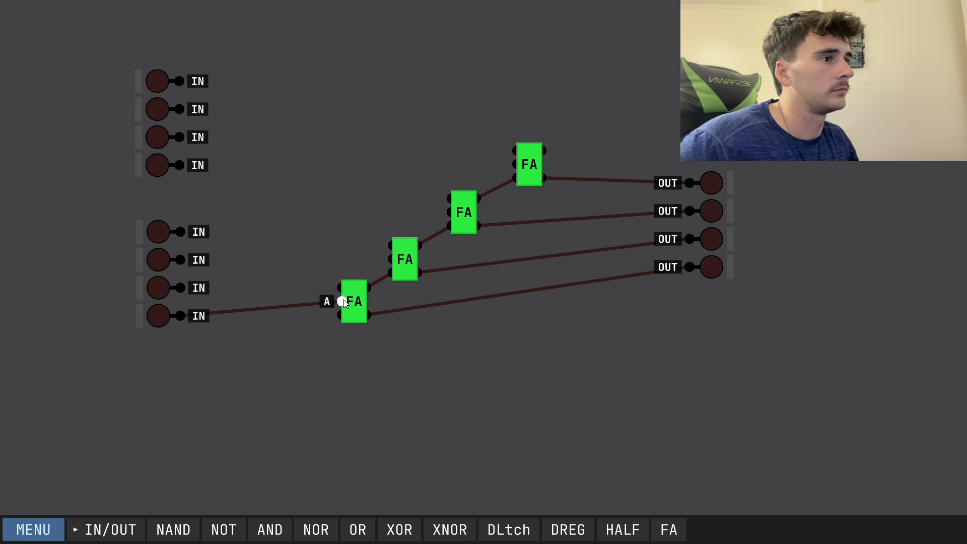
{"action": "left_click_drag", "start_coordinate": [180, 288], "coordinate": [390, 259]}
{"action": "left_click_drag", "start_coordinate": [447, 214], "coordinate": [513, 164]}
{"action": "left_click_drag", "start_coordinate": [179, 81], "coordinate": [515, 151]}
{"action": "left_click_drag", "start_coordinate": [446, 198], "coordinate": [389, 245]}
{"action": "left_click_drag", "start_coordinate": [341, 288], "coordinate": [180, 165]}
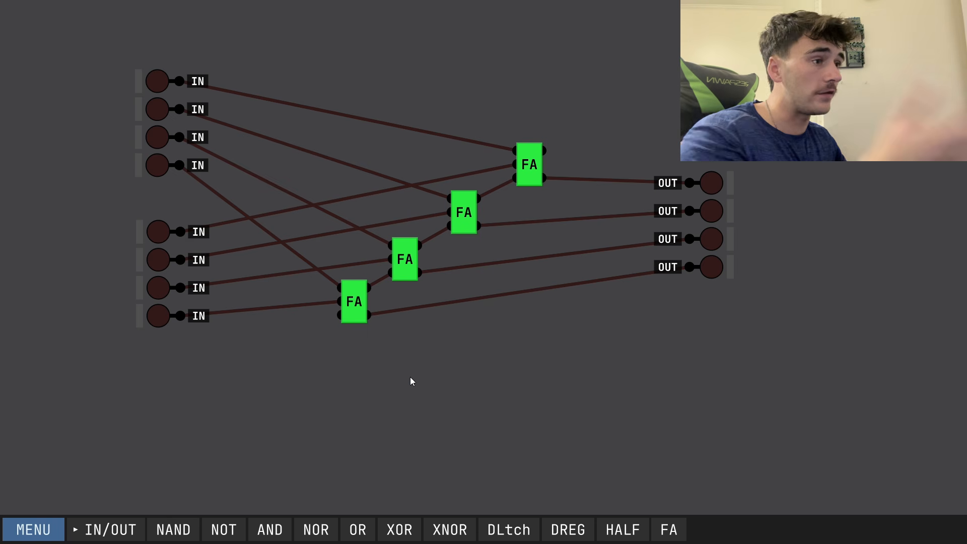
Test the four-bit adder by switching the middle bits of both input groups on and off in different combinations.
{"action": "left_click", "coordinate": [157, 285]}
{"action": "left_click", "coordinate": [153, 139]}
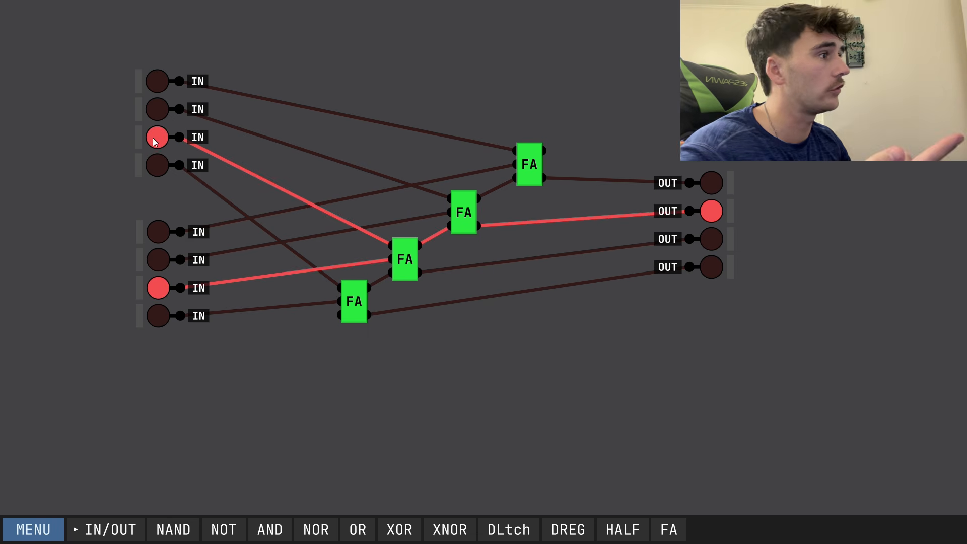
{"action": "left_click", "coordinate": [154, 141]}
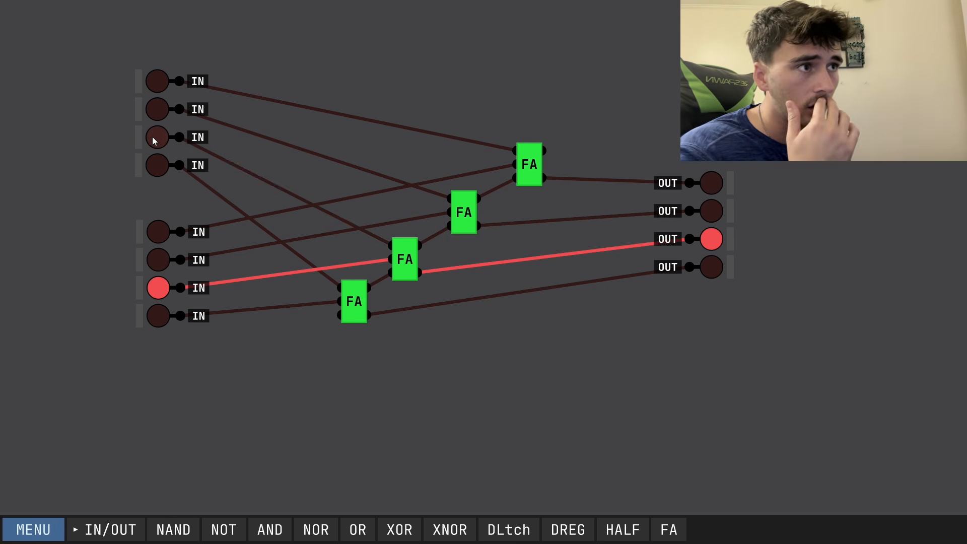
{"action": "left_click", "coordinate": [158, 111]}
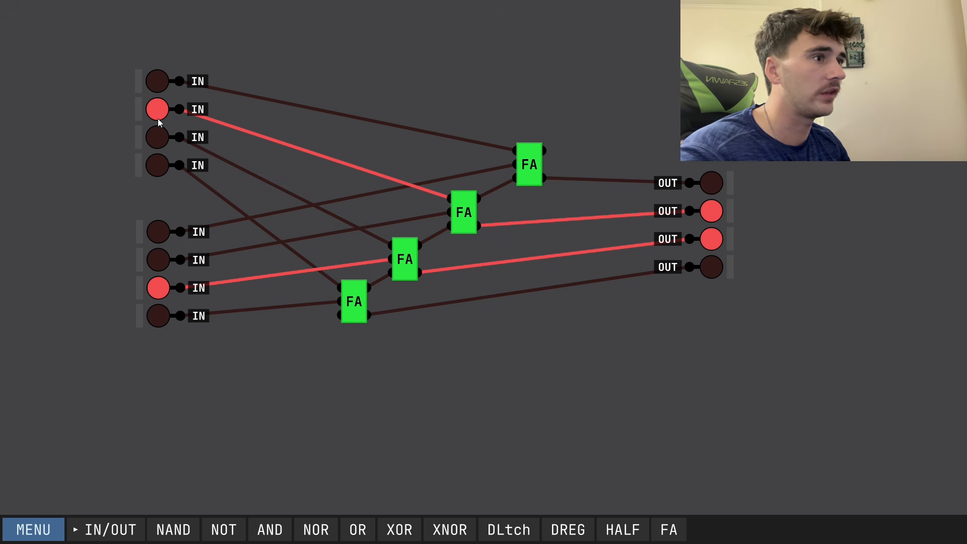
{"action": "left_click", "coordinate": [152, 259]}
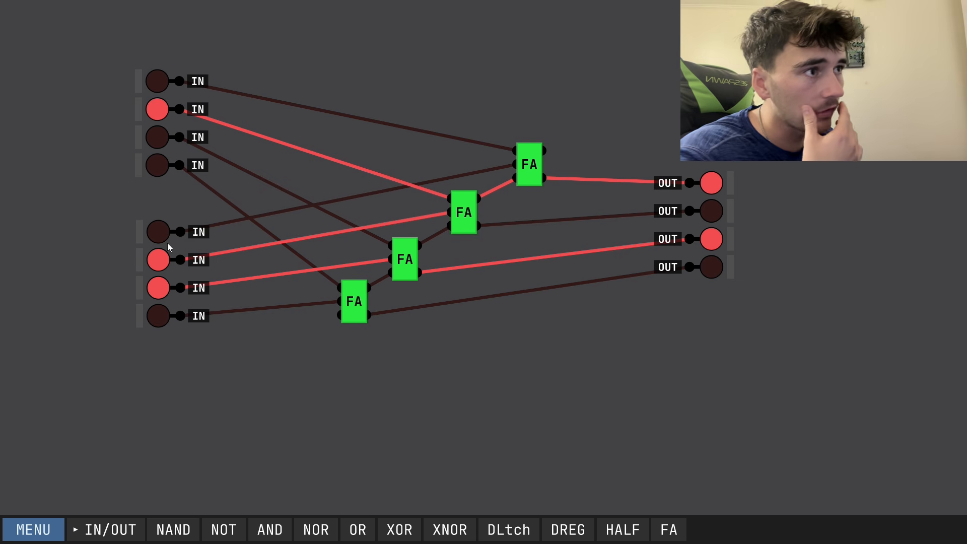
{"action": "left_click", "coordinate": [157, 110]}
{"action": "left_click", "coordinate": [155, 259]}
{"action": "left_click", "coordinate": [155, 283]}
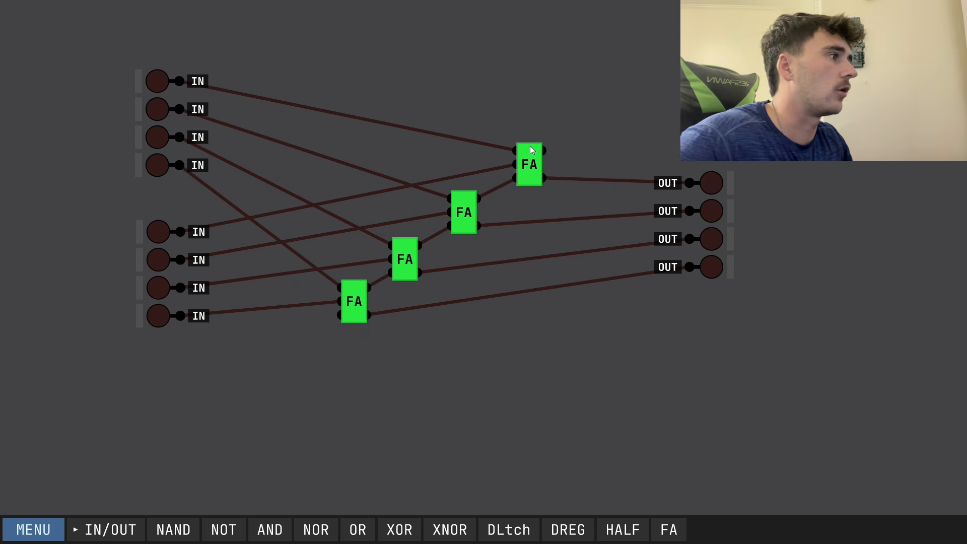
Save the four-bit adder as a chip named 4ADD.
{"action": "left_click", "coordinate": [33, 530]}
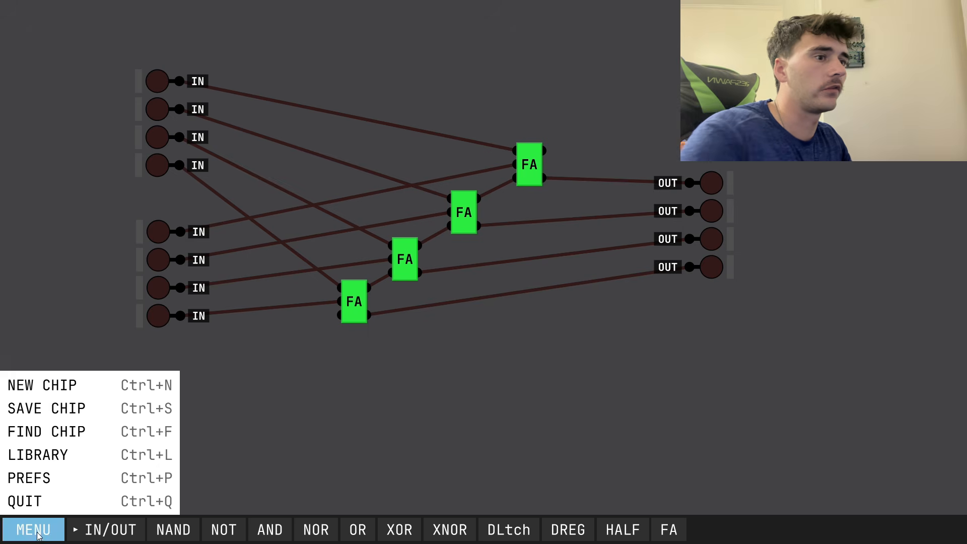
{"action": "left_click", "coordinate": [95, 408]}
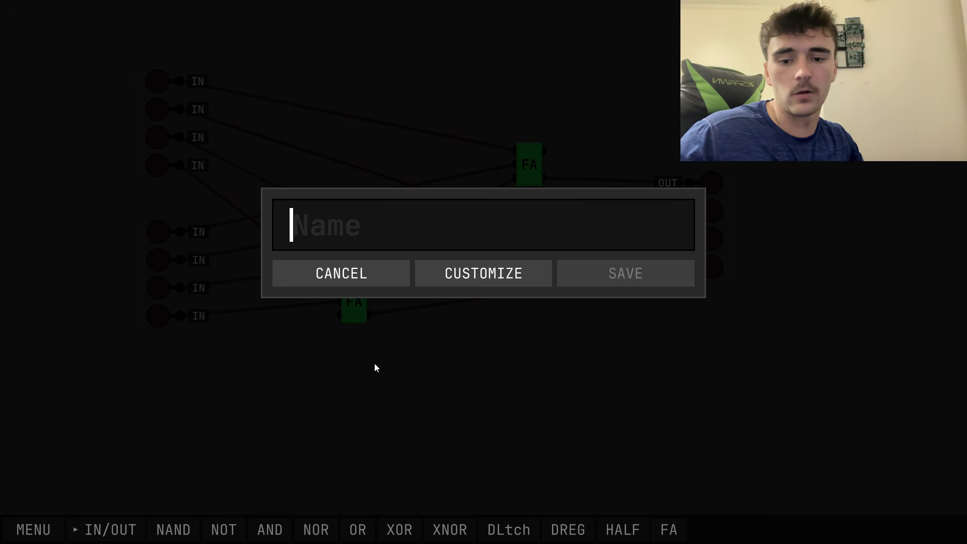
{"action": "type", "text": "4ADD"}
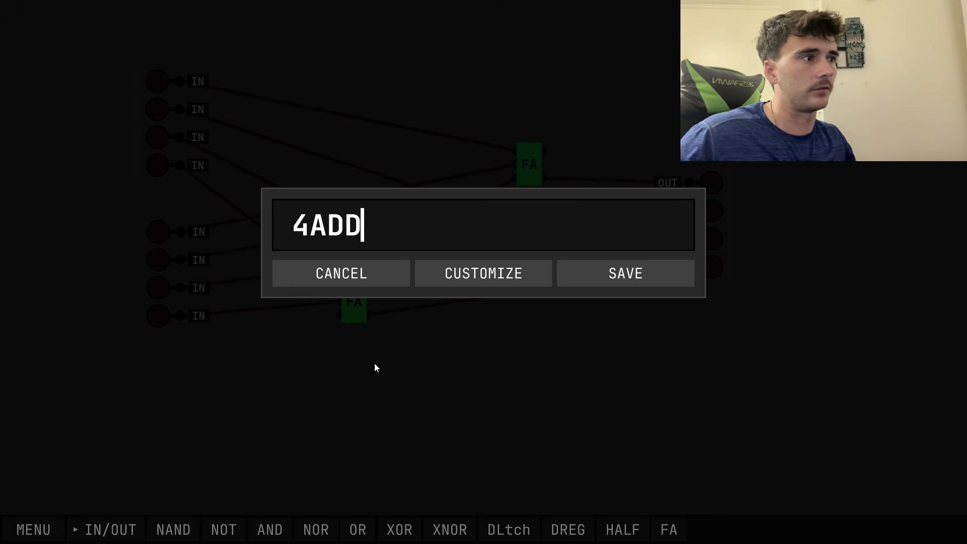
{"action": "left_click", "coordinate": [625, 273]}
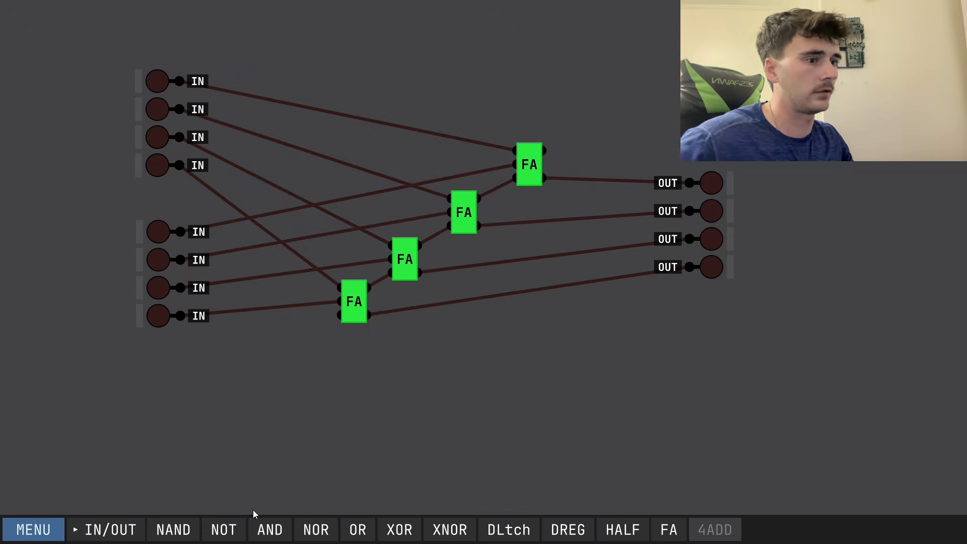
Start a new chip and place two vertically stacked NAND pairs side by side, aligned at the same height.
{"action": "left_click", "coordinate": [57, 526]}
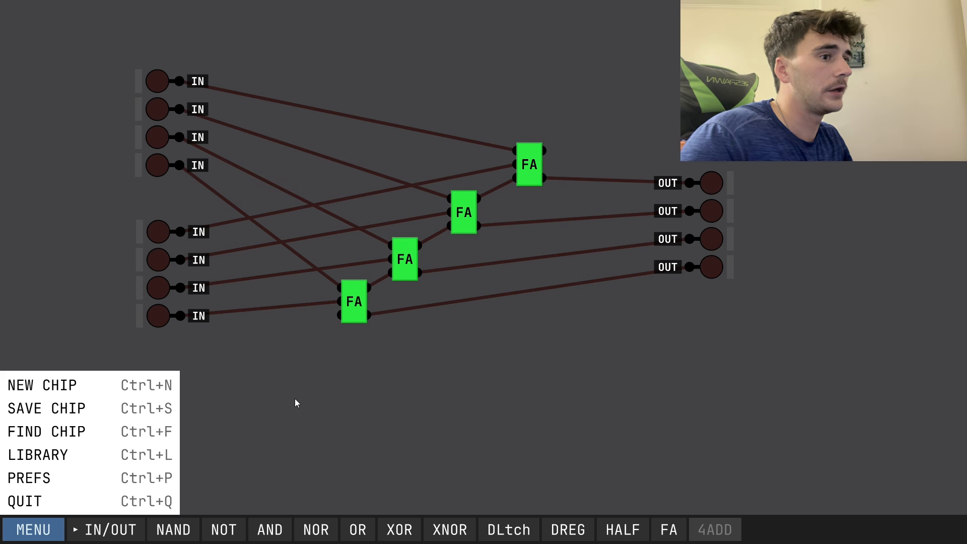
{"action": "left_click", "coordinate": [91, 386]}
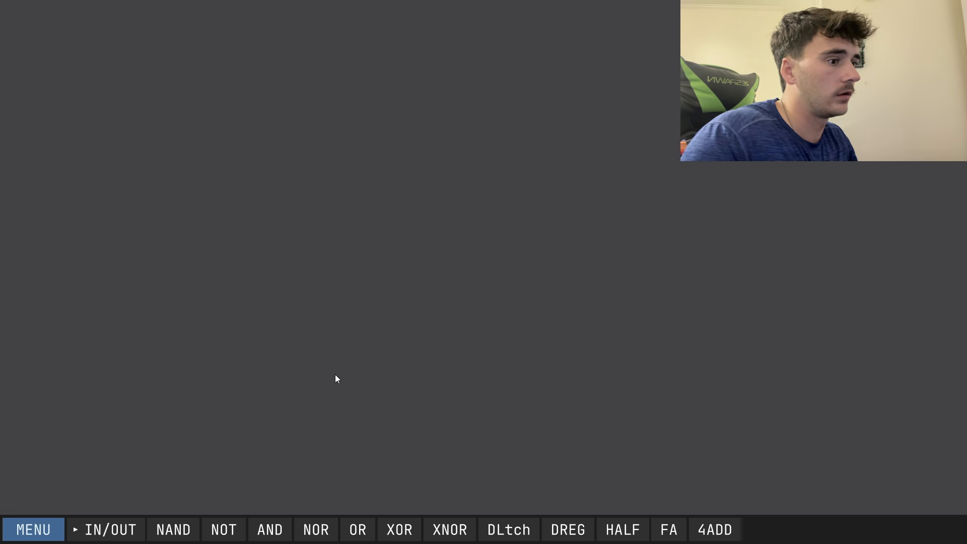
{"action": "double_click", "coordinate": [168, 530]}
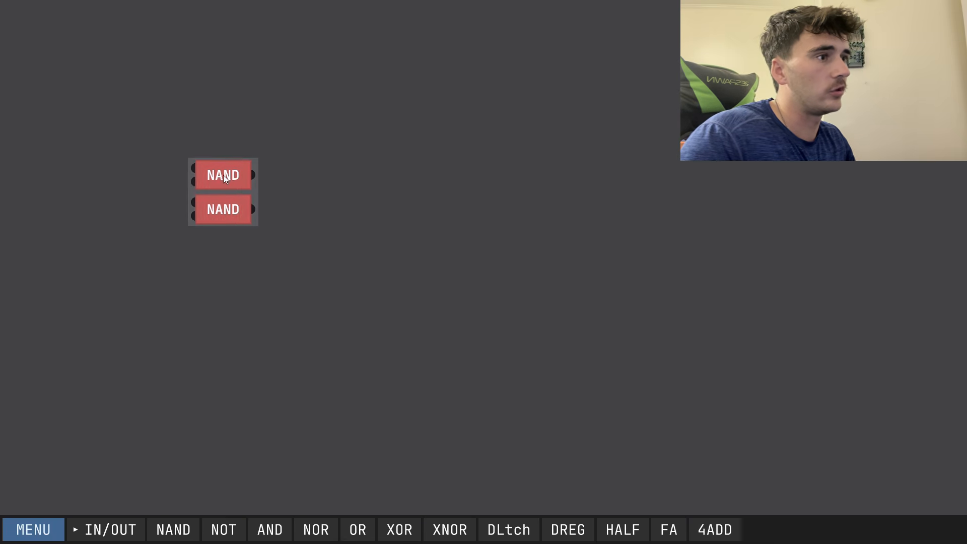
{"action": "double_click", "coordinate": [187, 531]}
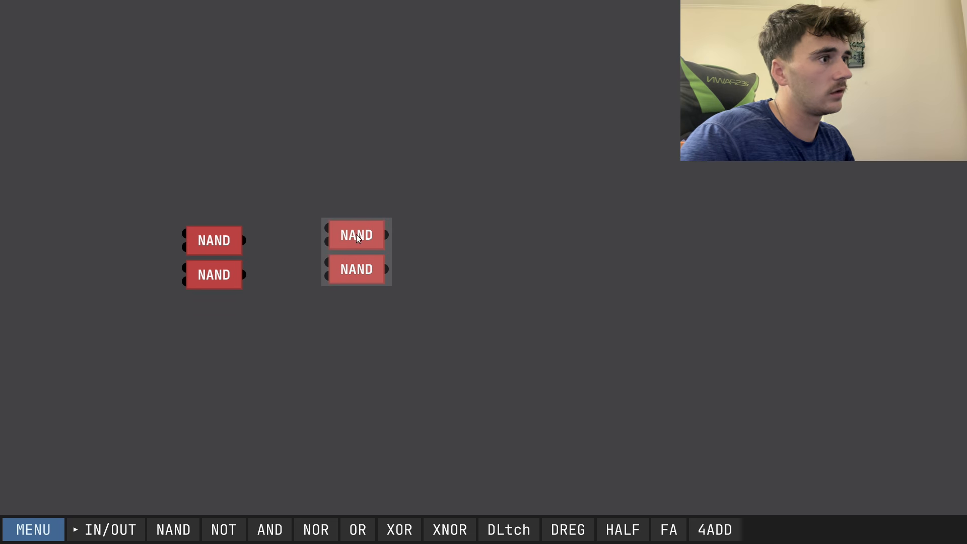
{"action": "left_click", "coordinate": [340, 245]}
{"action": "left_click_drag", "start_coordinate": [304, 211], "coordinate": [395, 339]}
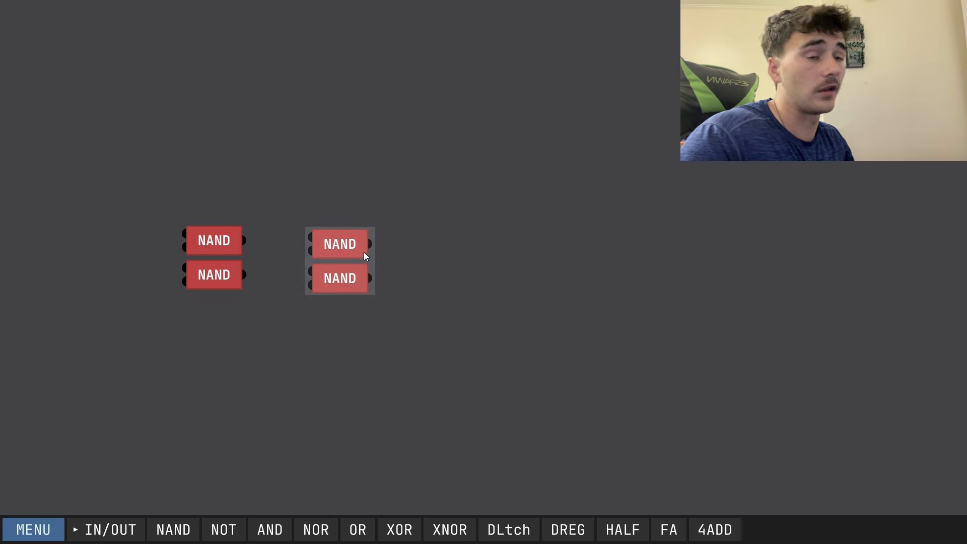
{"action": "left_click_drag", "start_coordinate": [364, 257], "coordinate": [367, 255]}
Add two more stacked NAND pairs to the right of the existing ones, giving a row of four pairs.
{"action": "double_click", "coordinate": [188, 527]}
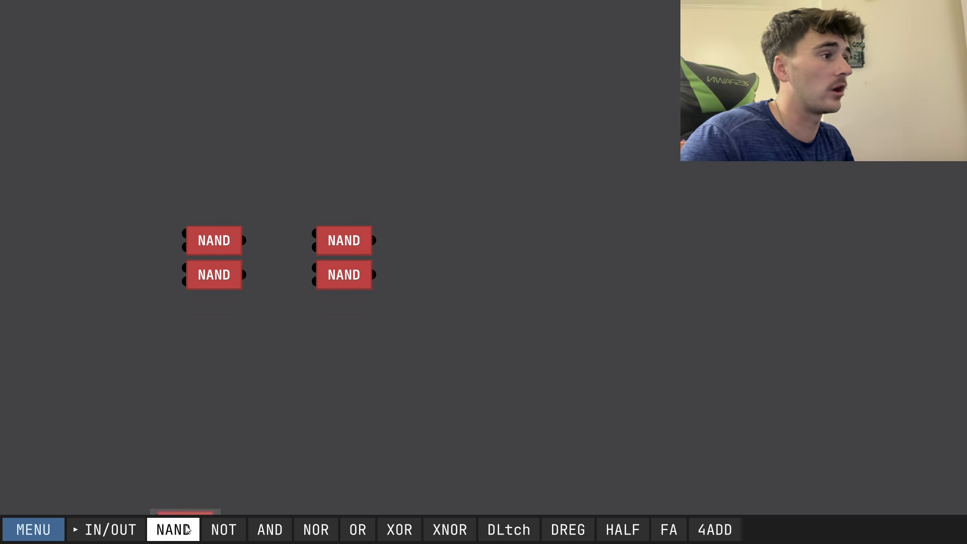
{"action": "left_click", "coordinate": [490, 239]}
{"action": "double_click", "coordinate": [173, 527]}
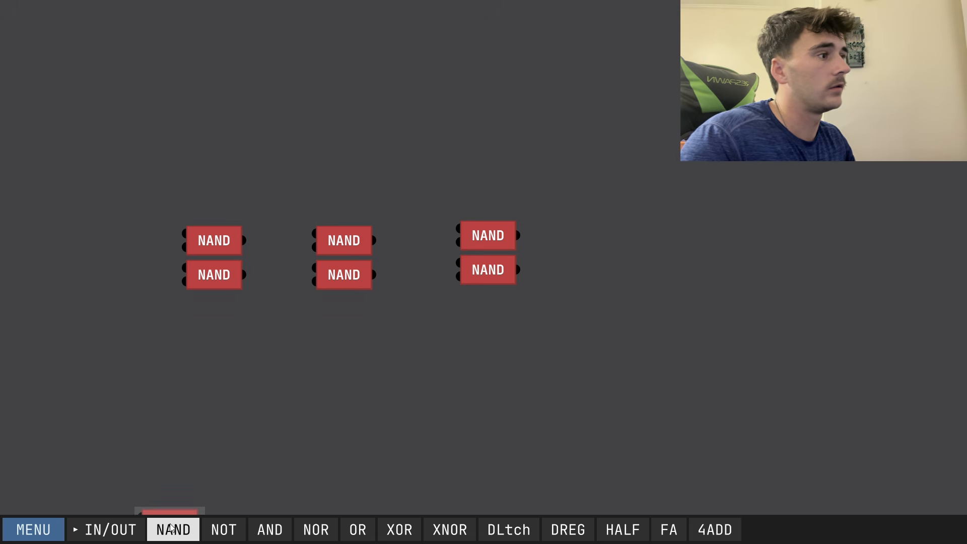
{"action": "left_click", "coordinate": [660, 236]}
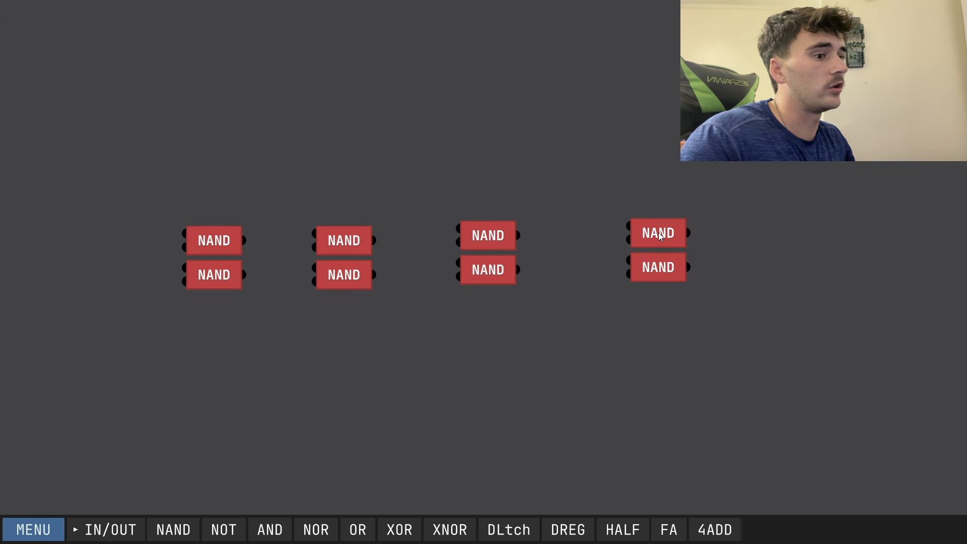
{"action": "left_click", "coordinate": [106, 531]}
{"action": "left_click", "coordinate": [94, 378]}
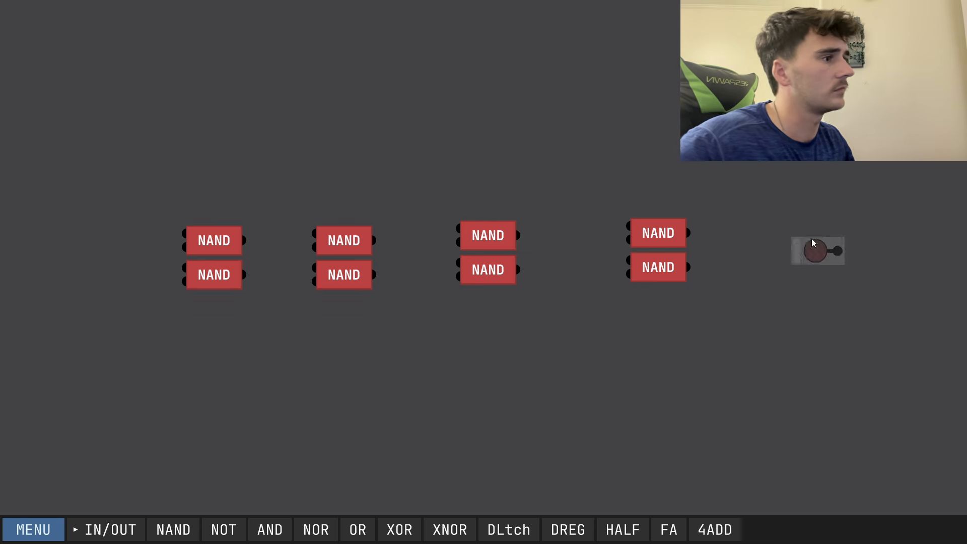
{"action": "left_click", "coordinate": [121, 524]}
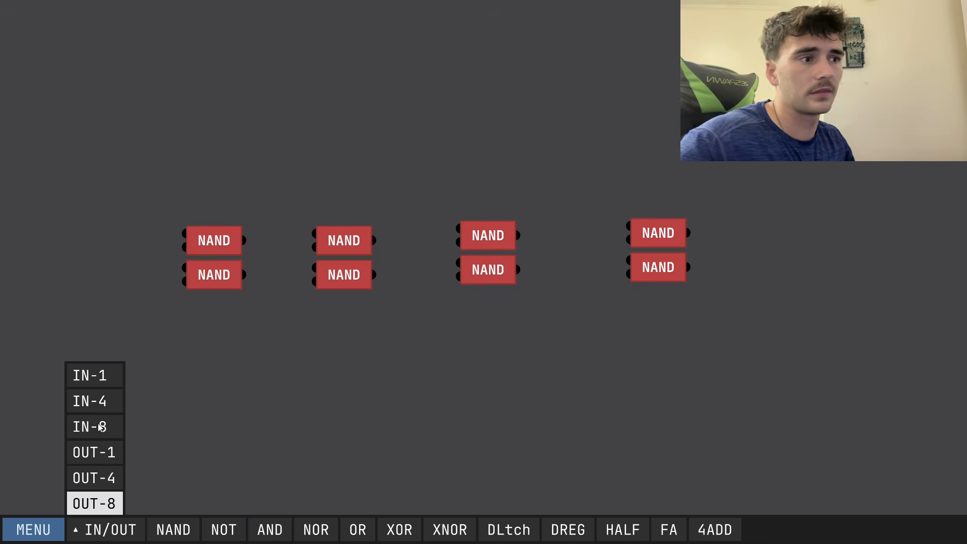
{"action": "left_click", "coordinate": [101, 382]}
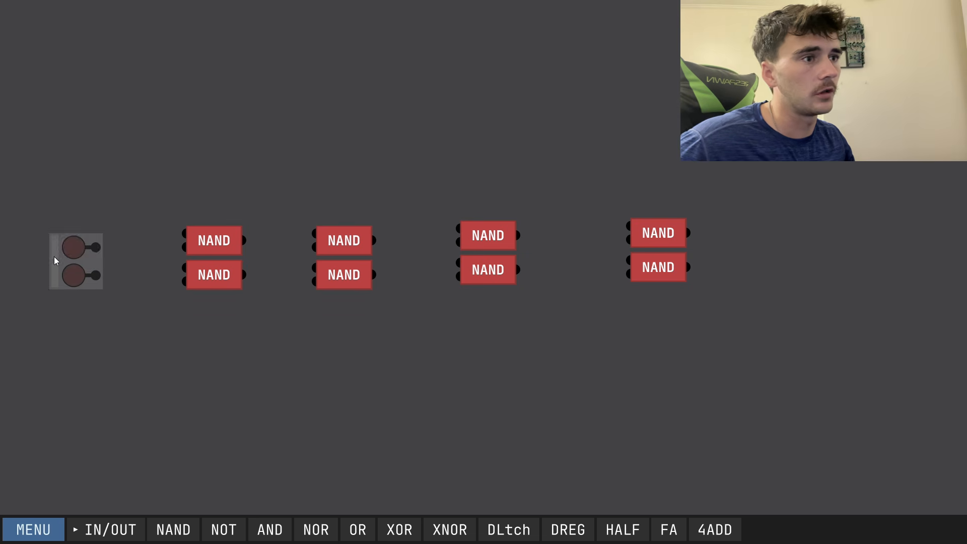
Place two single-bit inputs left of the NAND row and one output right of it, lowering the last pair's bottom NAND slightly.
{"action": "left_click", "coordinate": [88, 530]}
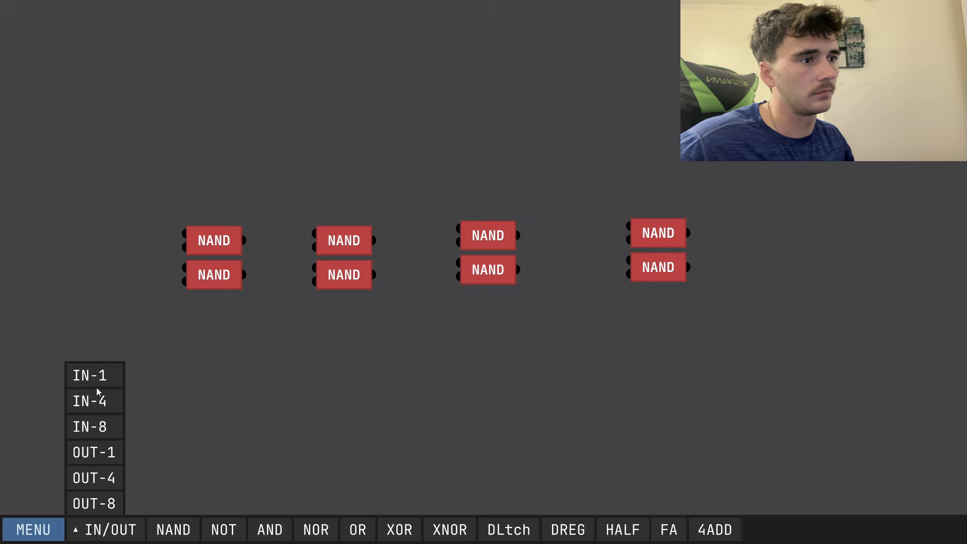
{"action": "left_click", "coordinate": [101, 375]}
{"action": "left_click", "coordinate": [42, 248]}
{"action": "left_click", "coordinate": [106, 530]}
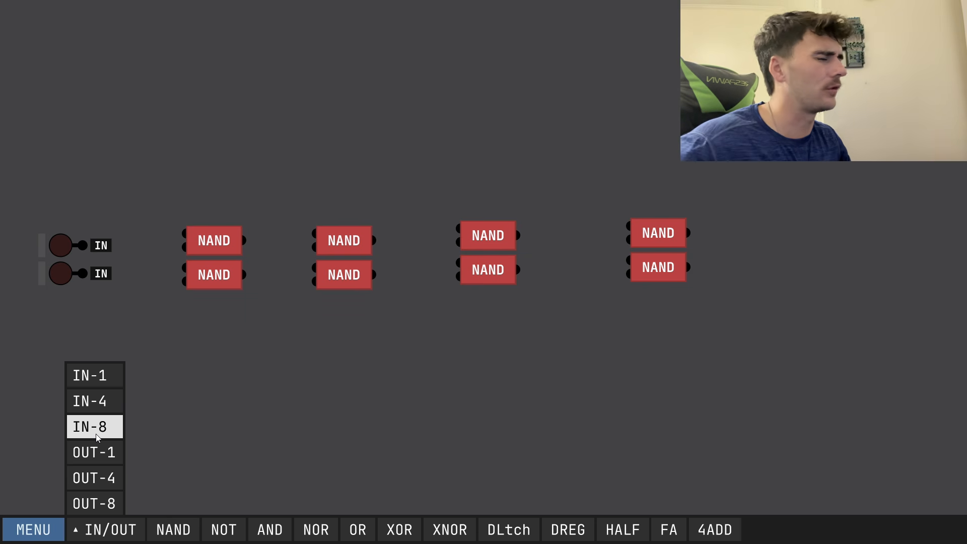
{"action": "left_click", "coordinate": [113, 456]}
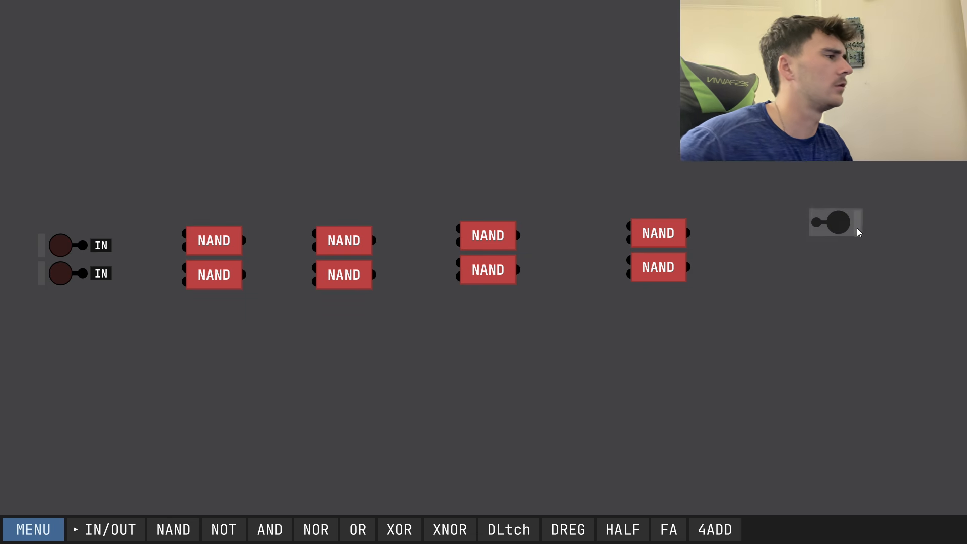
{"action": "left_click", "coordinate": [817, 257]}
{"action": "left_click_drag", "start_coordinate": [672, 270], "coordinate": [675, 293]}
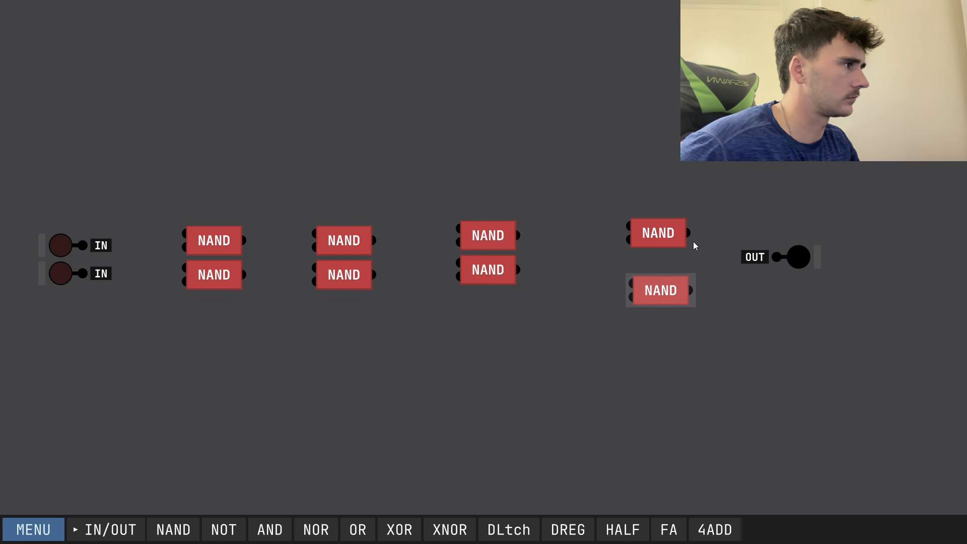
{"action": "left_click", "coordinate": [694, 295]}
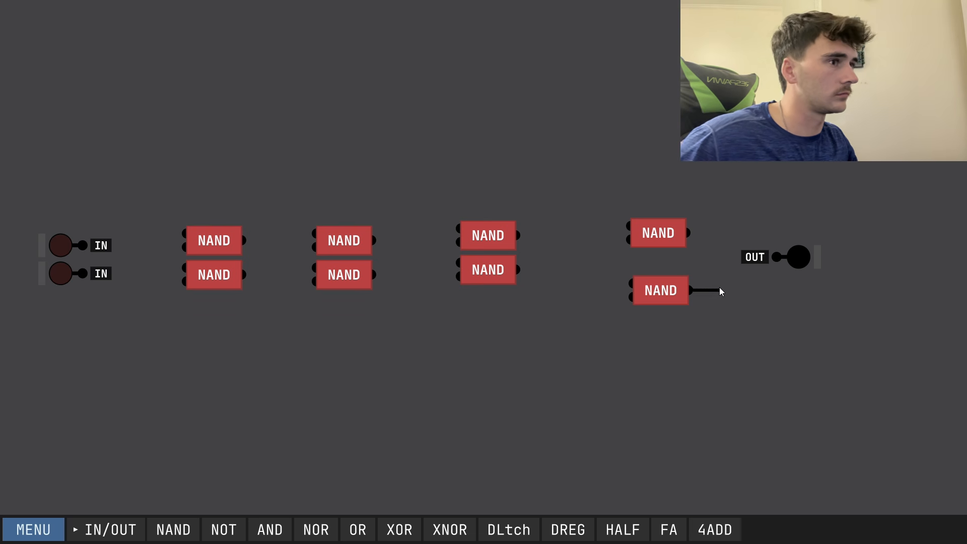
{"action": "left_click", "coordinate": [720, 291]}
{"action": "left_click", "coordinate": [719, 123]}
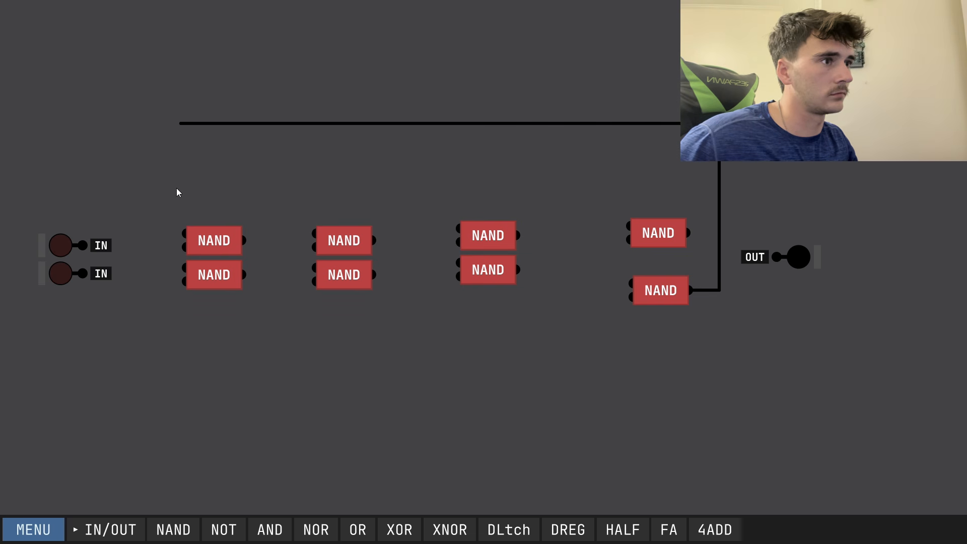
{"action": "key", "text": "Escape"}
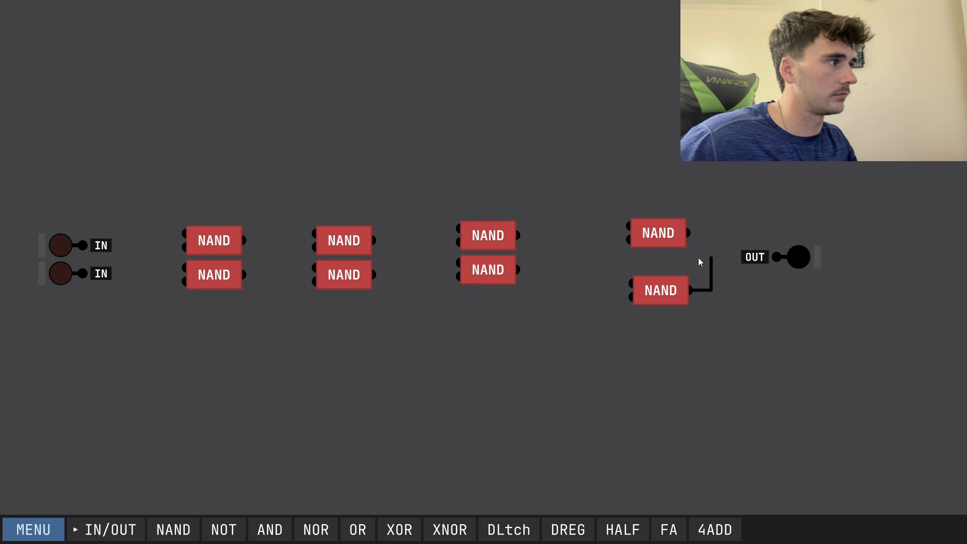
Cross-couple the last NAND pair into a latch and wire the third pair's outputs to its two outer inputs.
{"action": "left_click", "coordinate": [623, 239]}
{"action": "left_click", "coordinate": [703, 268]}
{"action": "left_click", "coordinate": [628, 283]}
{"action": "left_click", "coordinate": [631, 296]}
{"action": "left_click", "coordinate": [516, 270]}
{"action": "left_click", "coordinate": [518, 236]}
{"action": "left_click", "coordinate": [629, 226]}
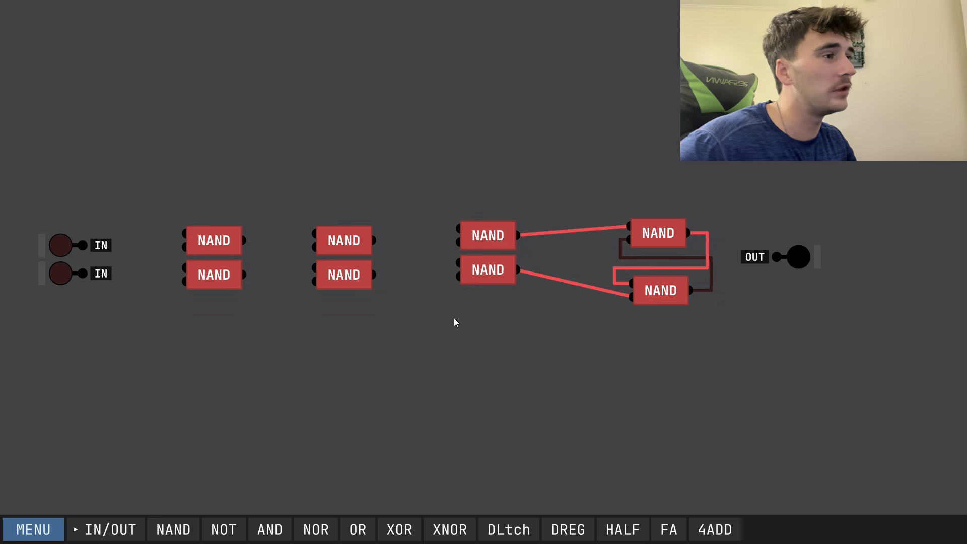
Wire the second NAND pair's outputs to the third pair's inner inputs and spread the second pair further apart vertically.
{"action": "left_click", "coordinate": [374, 275]}
{"action": "left_click", "coordinate": [459, 263]}
{"action": "left_click", "coordinate": [374, 240]}
{"action": "left_click", "coordinate": [458, 242]}
{"action": "left_click_drag", "start_coordinate": [354, 281], "coordinate": [356, 294]}
{"action": "left_click_drag", "start_coordinate": [354, 241], "coordinate": [352, 230]}
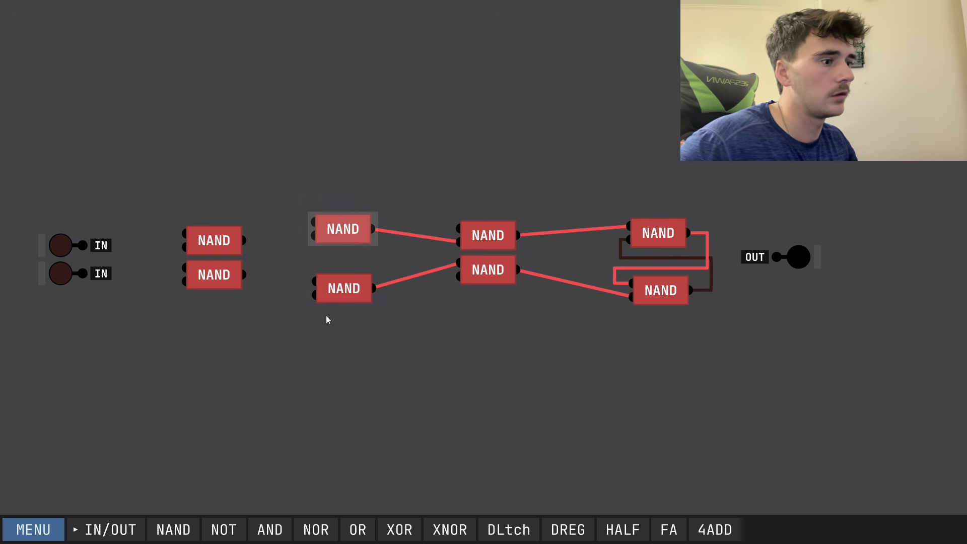
Place a NOT below the second NAND pair and wire its output to both outer inputs of the third pair.
{"action": "left_click", "coordinate": [222, 524]}
{"action": "left_click_drag", "start_coordinate": [256, 481], "coordinate": [332, 348]}
{"action": "left_click", "coordinate": [353, 348]}
{"action": "left_click", "coordinate": [459, 230]}
{"action": "left_click", "coordinate": [460, 276]}
{"action": "left_click", "coordinate": [434, 278]}
Wire the first NAND pair's outputs to the second pair, using the lower gate's upper input and the upper gate's lower input.
{"action": "left_click", "coordinate": [244, 274]}
{"action": "left_click", "coordinate": [317, 282]}
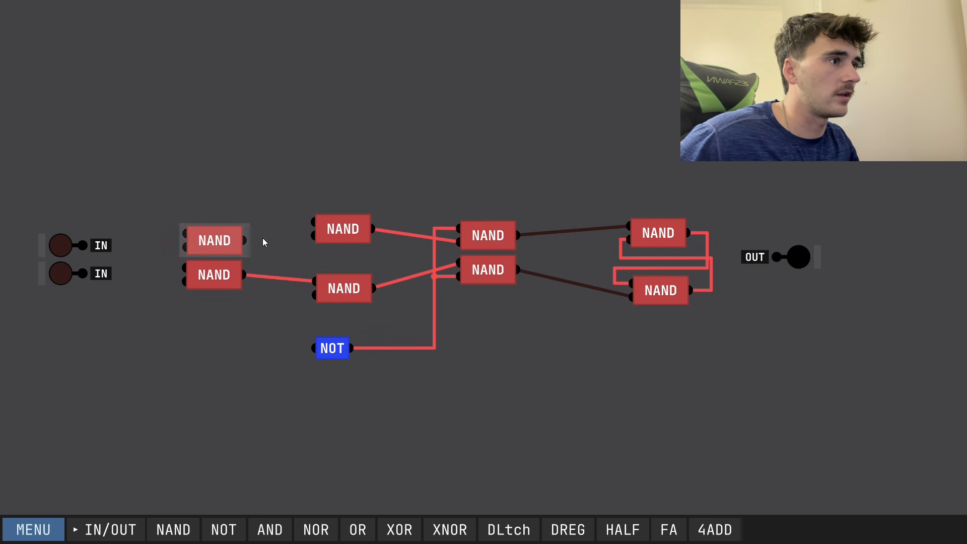
{"action": "left_click", "coordinate": [245, 240]}
{"action": "left_click", "coordinate": [316, 236]}
Cross-couple the second NAND pair by wiring each gate's output back to the other gate's free input.
{"action": "left_click", "coordinate": [385, 231]}
{"action": "left_click", "coordinate": [384, 258]}
{"action": "left_click", "coordinate": [314, 294]}
{"action": "left_click", "coordinate": [407, 276]}
{"action": "left_click", "coordinate": [407, 247]}
{"action": "left_click", "coordinate": [313, 222]}
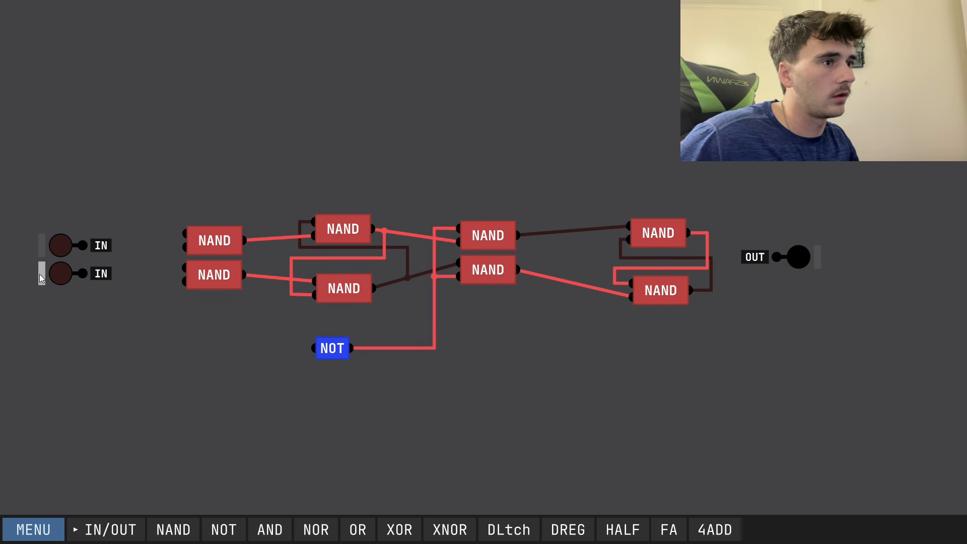
Wire the lower input pin to both inner inputs of the first NAND pair.
{"action": "left_click", "coordinate": [83, 273]}
{"action": "left_click", "coordinate": [185, 269]}
{"action": "left_click", "coordinate": [185, 247]}
{"action": "left_click", "coordinate": [157, 247]}
{"action": "left_click", "coordinate": [158, 270]}
Wire the upper input pin directly to the first pair's top input and through a new NOT to its bottom input.
{"action": "left_click", "coordinate": [223, 530]}
{"action": "left_click", "coordinate": [156, 308]}
{"action": "left_click", "coordinate": [184, 281]}
{"action": "left_click", "coordinate": [119, 309]}
{"action": "left_click", "coordinate": [83, 245]}
{"action": "left_click", "coordinate": [185, 233]}
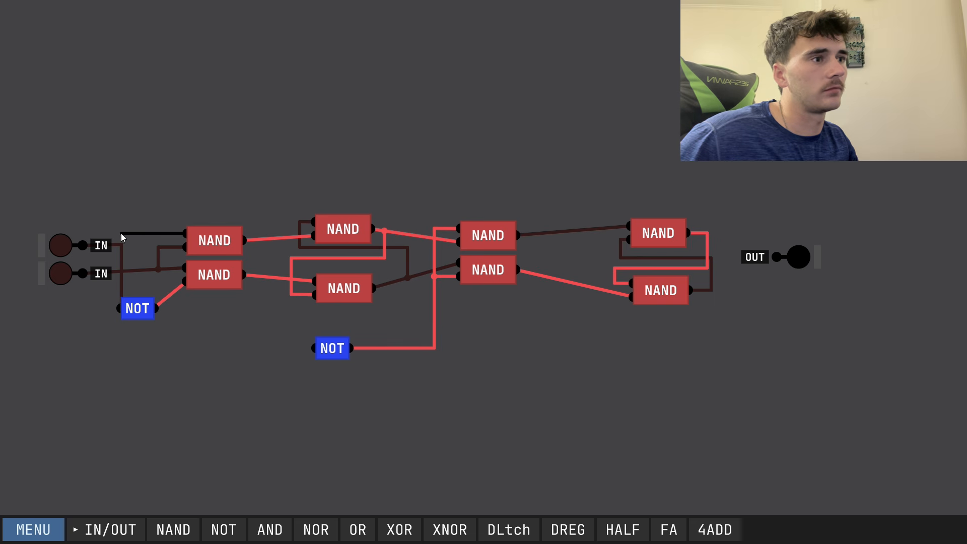
{"action": "left_click", "coordinate": [119, 237]}
Rename the lower input pin to CLK.
{"action": "right_click", "coordinate": [48, 278]}
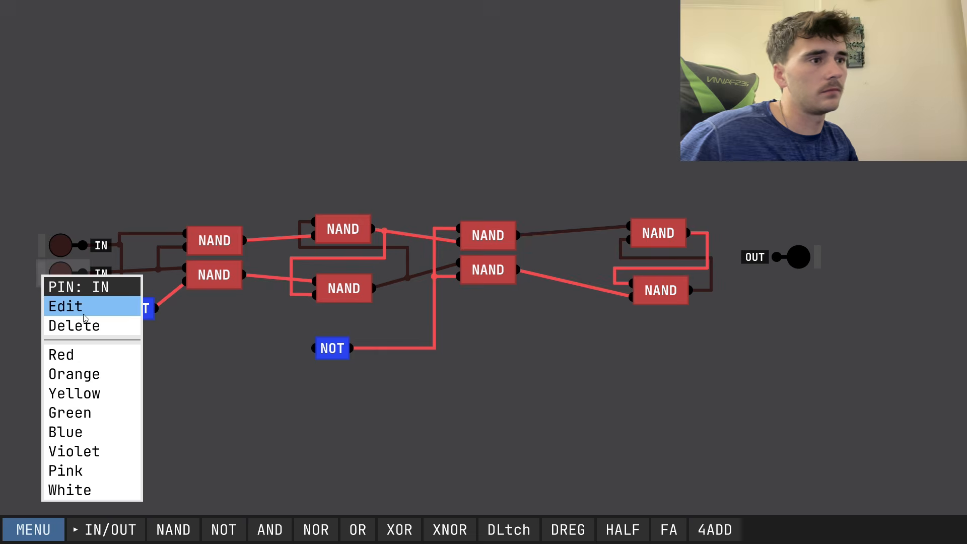
{"action": "left_click", "coordinate": [84, 316]}
{"action": "type", "text": "CL"}
{"action": "key", "text": "BackSpace"}
{"action": "type", "text": "L"}
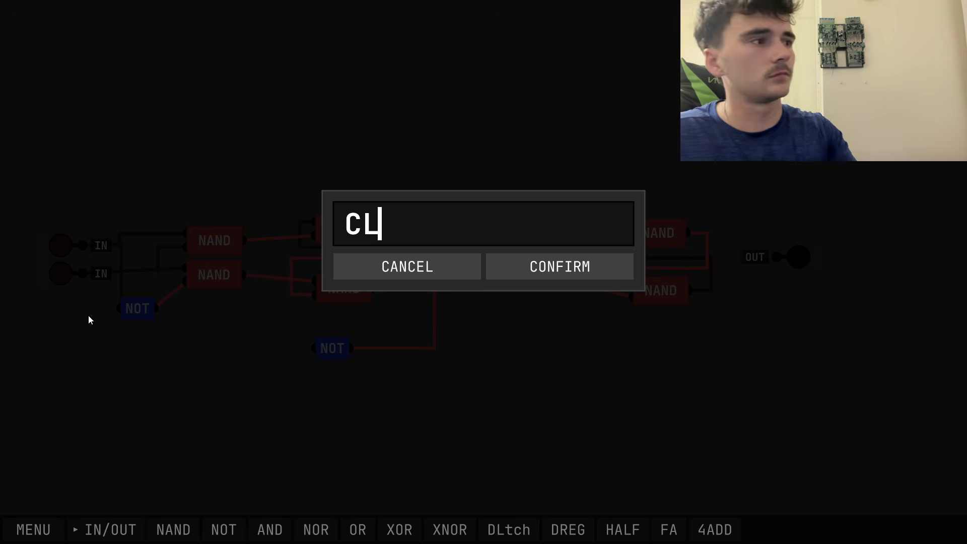
{"action": "type", "text": "K"}
{"action": "left_click", "coordinate": [579, 265]}
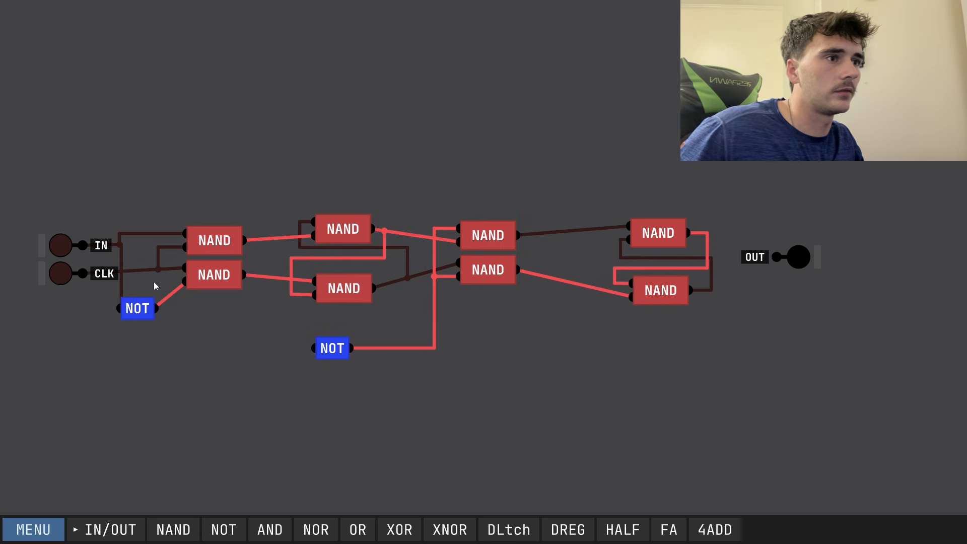
Rename the upper input pin to D.
{"action": "right_click", "coordinate": [42, 251]}
{"action": "left_click", "coordinate": [75, 275]}
{"action": "type", "text": "D"}
{"action": "left_click", "coordinate": [597, 261]}
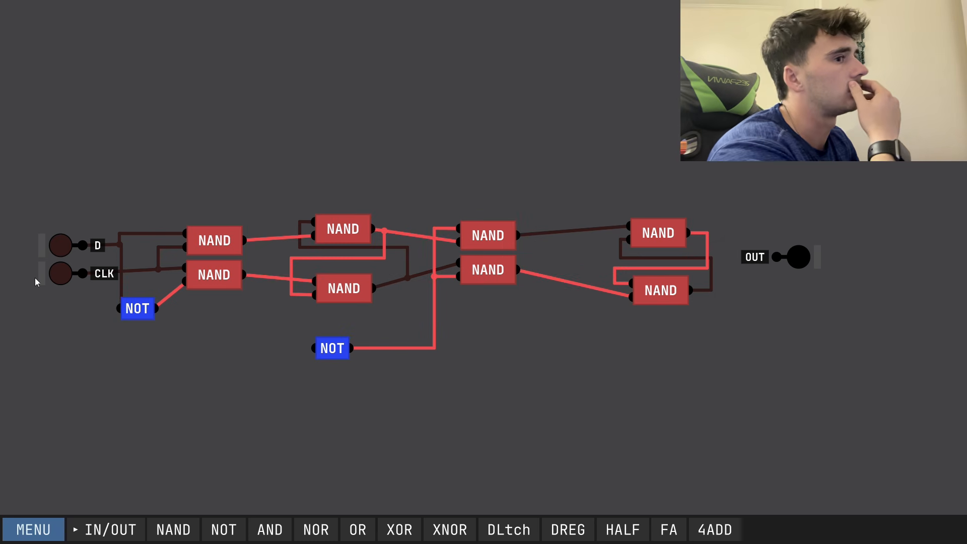
Pulse CLK once and wire OUT to the output of the last pair's upper NAND, raising the pin to match.
{"action": "left_click", "coordinate": [61, 273]}
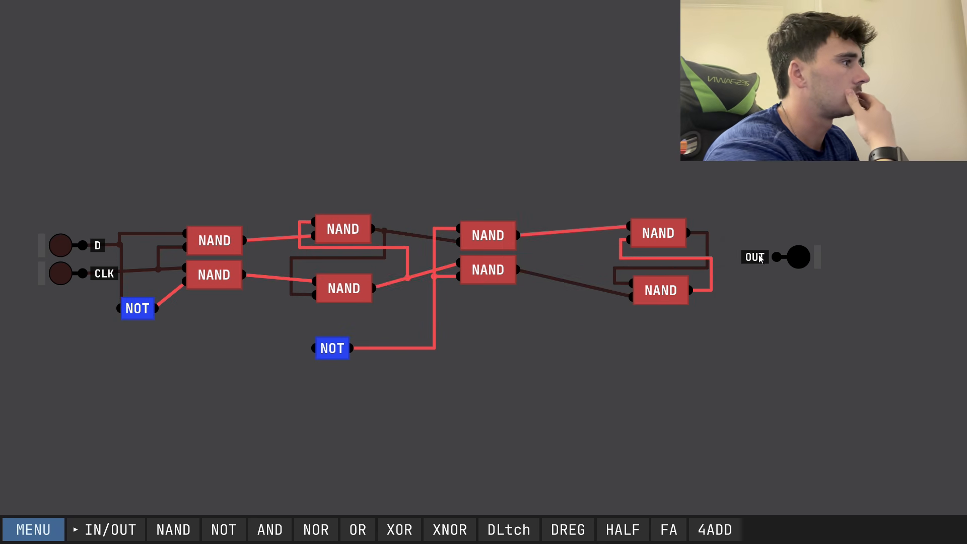
{"action": "left_click_drag", "start_coordinate": [806, 260], "coordinate": [711, 246]}
Test the circuit by switching D and CLK on and off individually and checking how OUT responds.
{"action": "left_click", "coordinate": [60, 245]}
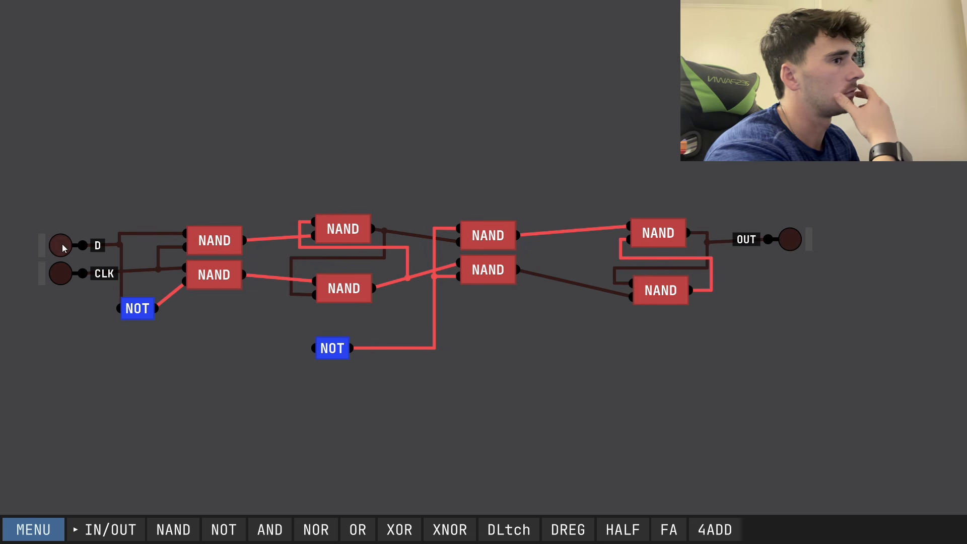
{"action": "left_click", "coordinate": [59, 275]}
{"action": "left_click", "coordinate": [61, 245]}
{"action": "left_click", "coordinate": [61, 274]}
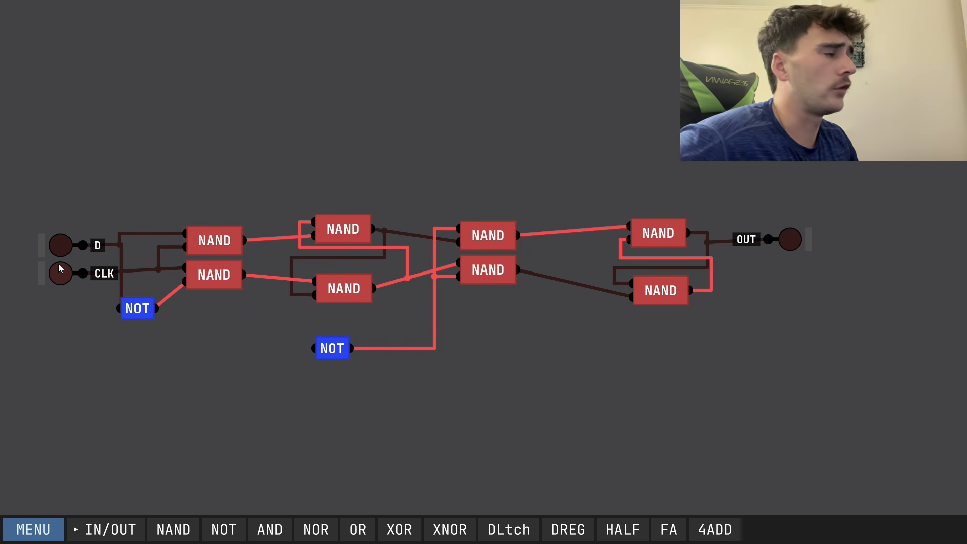
{"action": "left_click", "coordinate": [60, 245]}
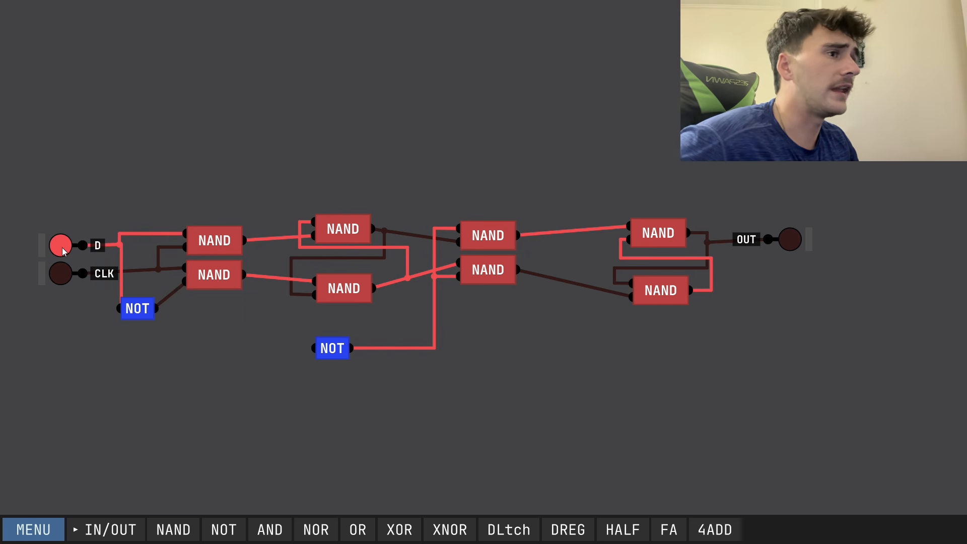
{"action": "left_click", "coordinate": [61, 274]}
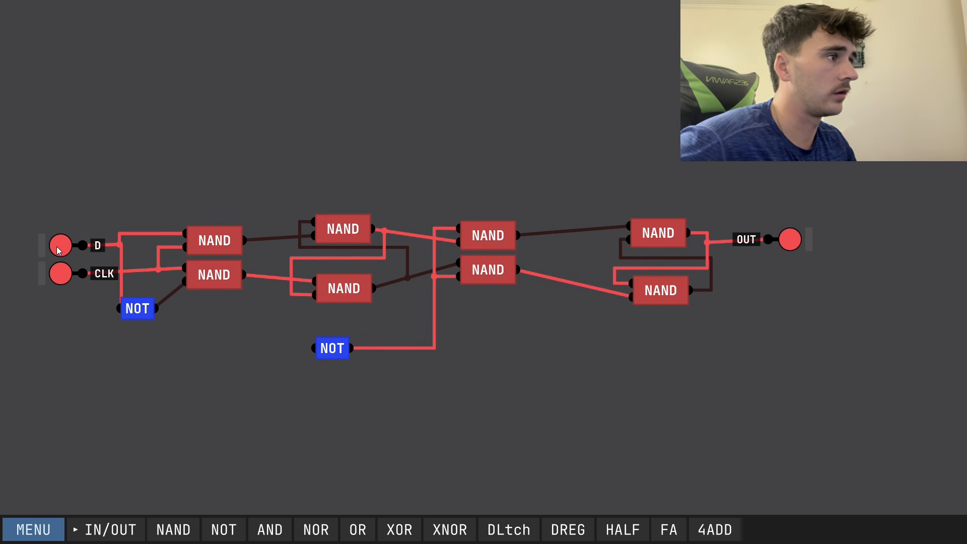
{"action": "left_click", "coordinate": [58, 249]}
{"action": "left_click", "coordinate": [59, 248]}
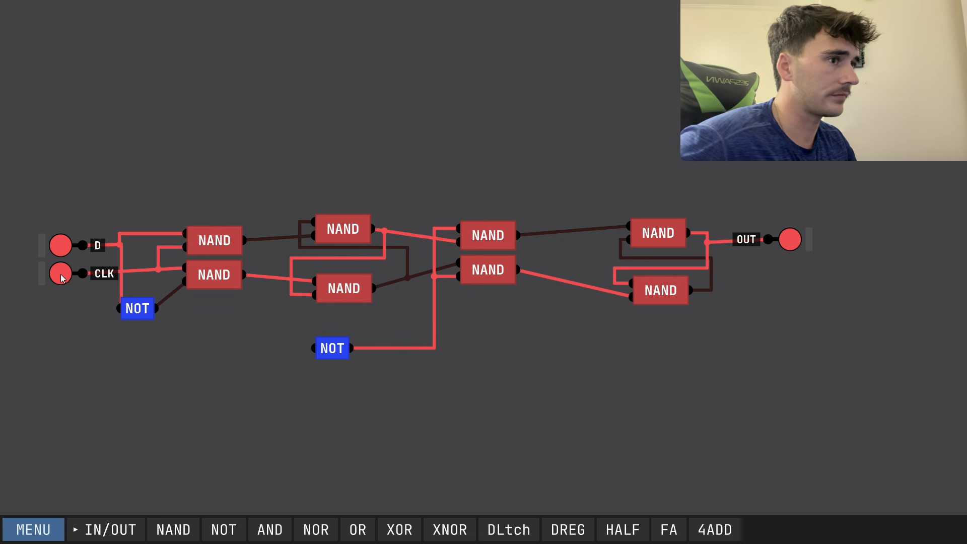
{"action": "left_click", "coordinate": [61, 276]}
{"action": "left_click", "coordinate": [57, 250]}
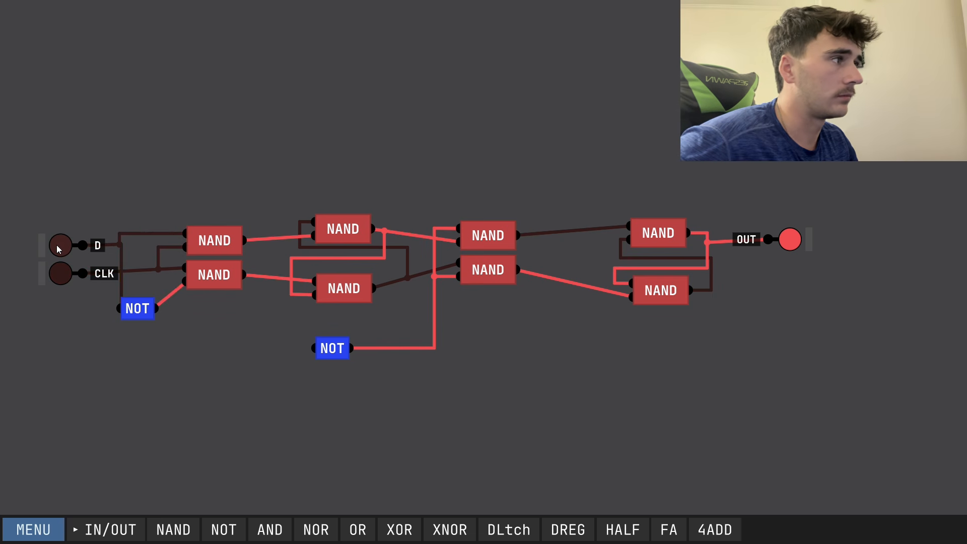
{"action": "left_click", "coordinate": [61, 273]}
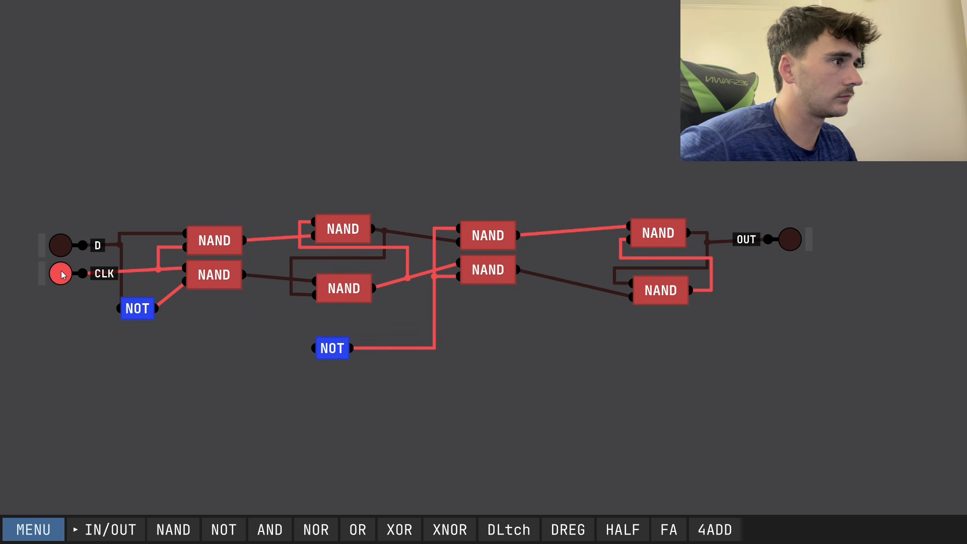
{"action": "left_click", "coordinate": [63, 275]}
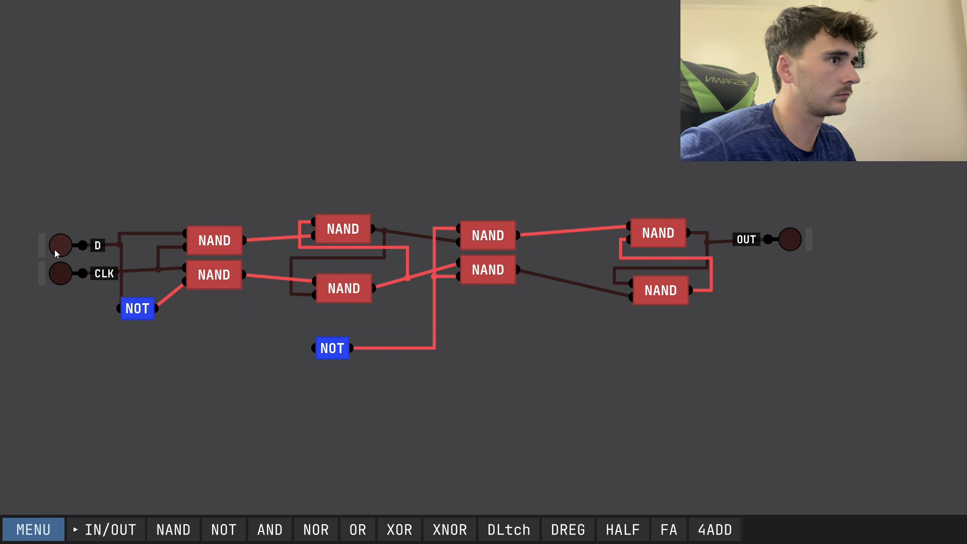
Repeatedly change D and pulse CLK after each change to check which value OUT stores.
{"action": "left_click", "coordinate": [58, 251]}
{"action": "left_click", "coordinate": [60, 274]}
{"action": "left_click", "coordinate": [60, 273]}
{"action": "left_click", "coordinate": [58, 248]}
{"action": "left_click", "coordinate": [61, 273]}
{"action": "left_click", "coordinate": [60, 274]}
{"action": "left_click", "coordinate": [61, 249]}
{"action": "left_click", "coordinate": [60, 274]}
{"action": "left_click", "coordinate": [60, 274]}
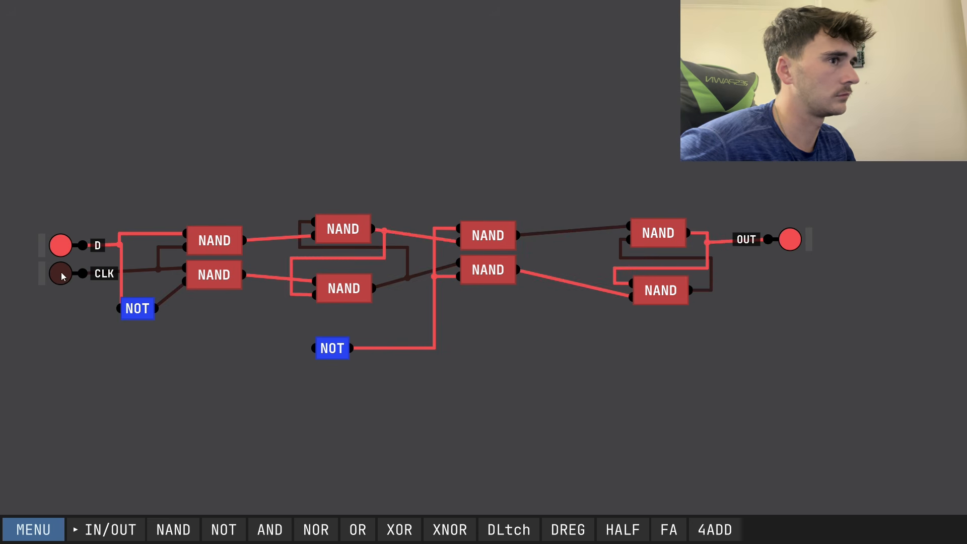
{"action": "left_click", "coordinate": [61, 248]}
{"action": "left_click", "coordinate": [61, 273]}
{"action": "left_click", "coordinate": [61, 276]}
{"action": "left_click", "coordinate": [61, 248]}
{"action": "left_click", "coordinate": [60, 274]}
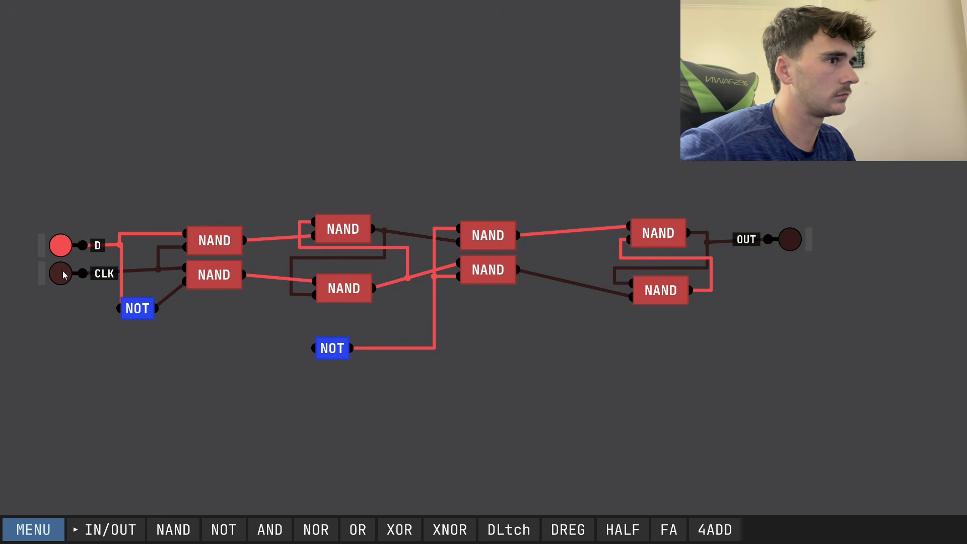
{"action": "left_click", "coordinate": [61, 273]}
{"action": "left_click", "coordinate": [60, 246]}
{"action": "left_click", "coordinate": [60, 273]}
{"action": "left_click", "coordinate": [61, 274]}
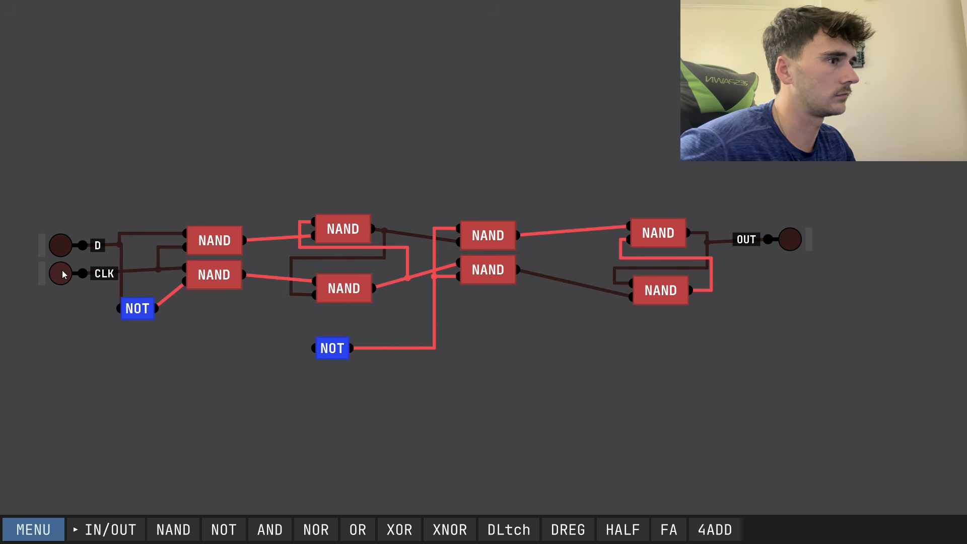
Move the NOT beside the first NAND pair slightly right and down.
{"action": "left_click_drag", "start_coordinate": [127, 310], "coordinate": [144, 317]}
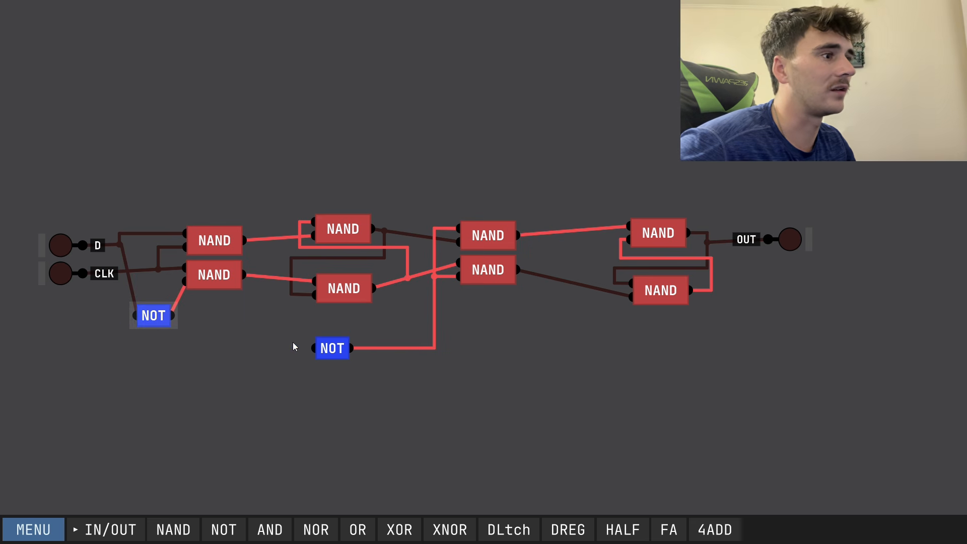
{"action": "mouse_move", "coordinate": [315, 349]}
{"action": "left_mouse_down"}
{"action": "mouse_move", "coordinate": [118, 343]}
{"action": "mouse_move", "coordinate": [132, 294]}
{"action": "left_mouse_up"}
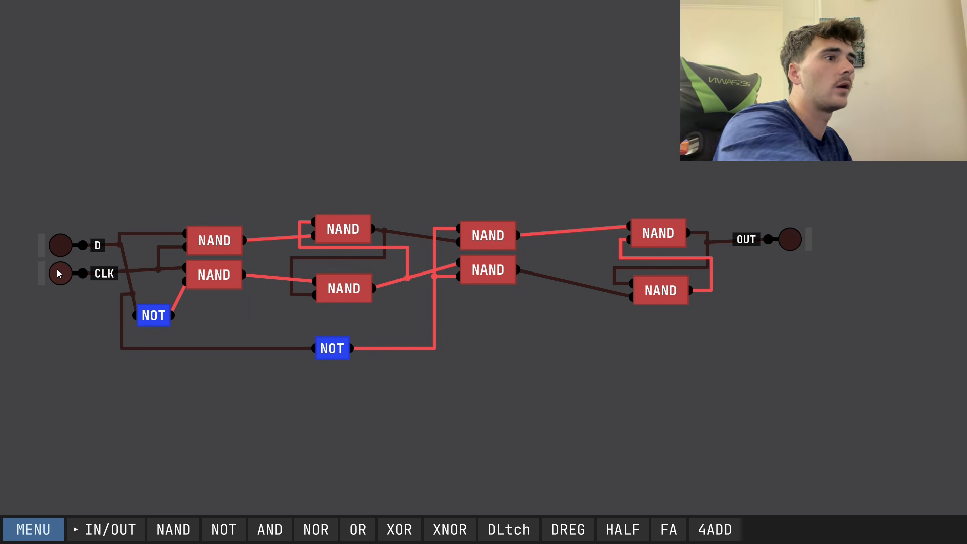
{"action": "right_click", "coordinate": [121, 308]}
{"action": "left_click", "coordinate": [158, 359]}
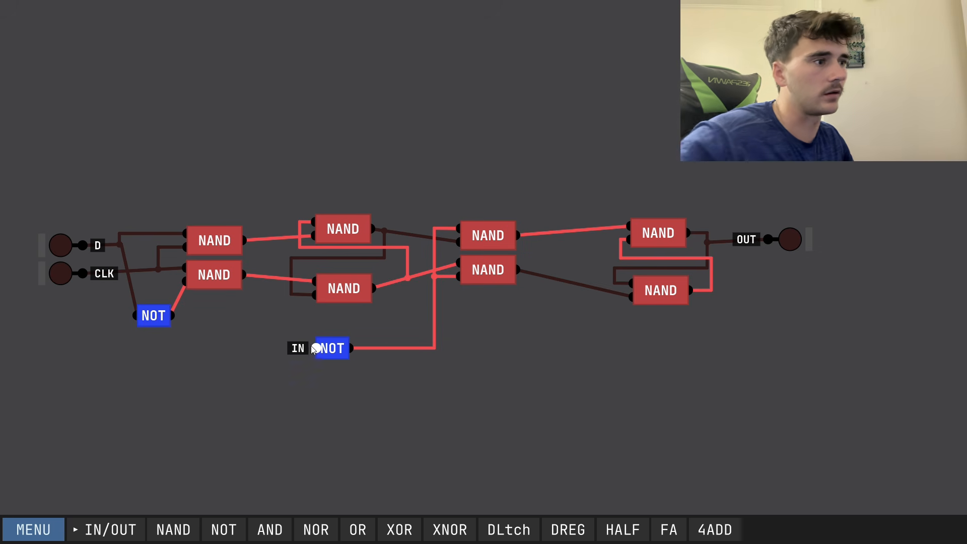
Wire the CLK pin to the input of the NOT below the second NAND pair.
{"action": "left_click_drag", "start_coordinate": [313, 348], "coordinate": [109, 275]}
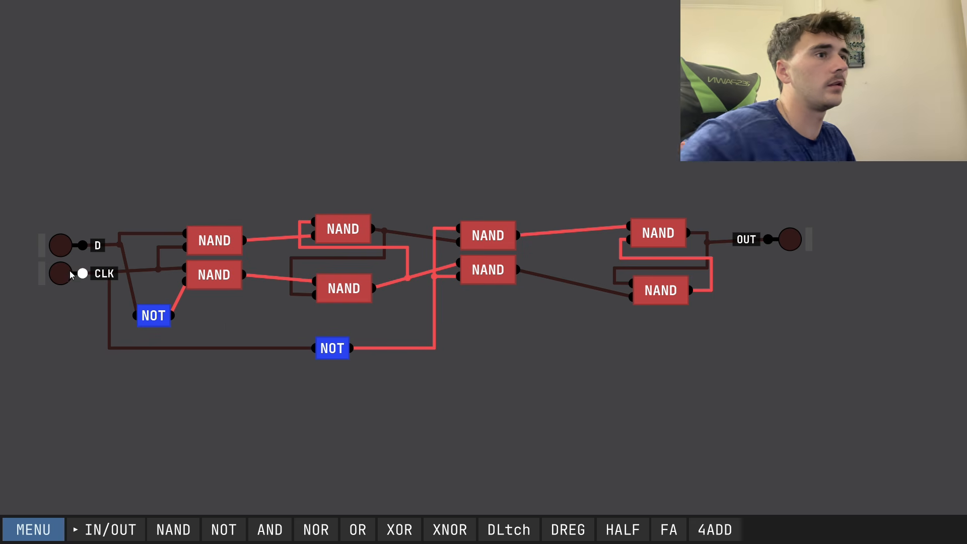
Test the rewired circuit by pulsing CLK with D on and again with D off, and switch D back on.
{"action": "left_click", "coordinate": [61, 244]}
{"action": "left_click", "coordinate": [64, 275]}
{"action": "left_click", "coordinate": [64, 274]}
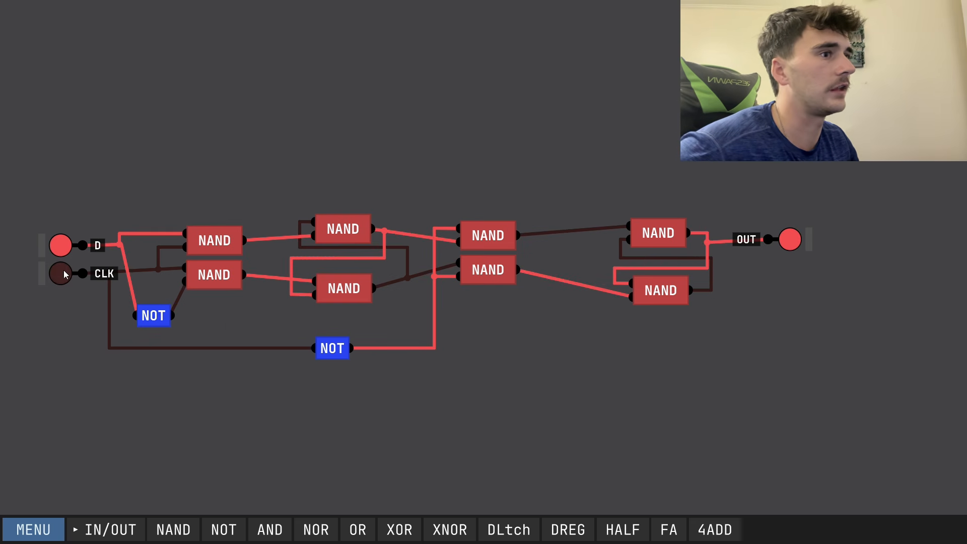
{"action": "left_click", "coordinate": [59, 247]}
{"action": "left_click", "coordinate": [63, 277]}
{"action": "left_click", "coordinate": [63, 278]}
{"action": "left_click", "coordinate": [60, 248]}
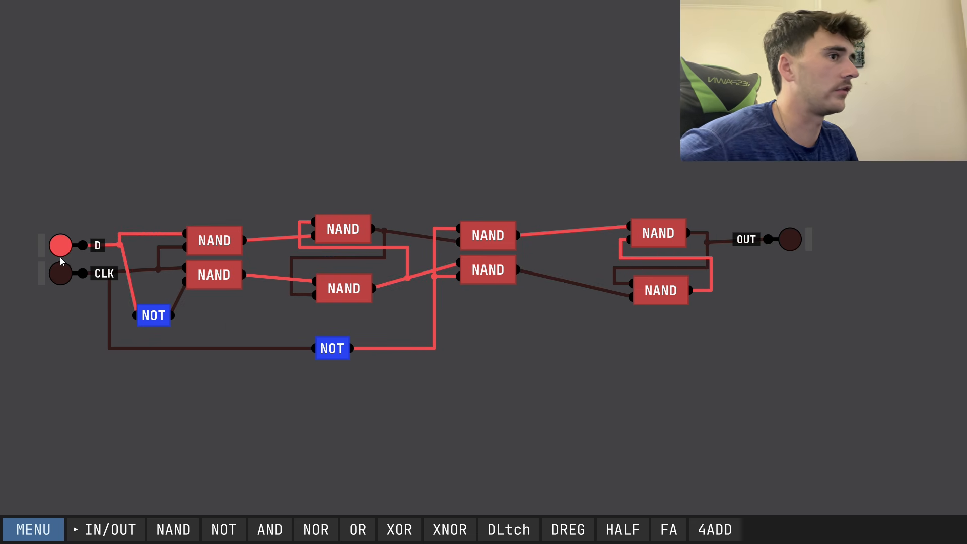
Hold CLK on while toggling D repeatedly, leave D on, and switch CLK off to check when OUT updates.
{"action": "left_click", "coordinate": [64, 276]}
{"action": "left_click", "coordinate": [60, 249]}
{"action": "left_click", "coordinate": [63, 250]}
{"action": "left_click", "coordinate": [62, 248]}
{"action": "left_click", "coordinate": [62, 248]}
{"action": "left_click", "coordinate": [61, 248]}
{"action": "left_click", "coordinate": [62, 248]}
{"action": "left_click", "coordinate": [62, 248]}
{"action": "left_click", "coordinate": [62, 248]}
{"action": "left_click", "coordinate": [62, 248]}
{"action": "left_click", "coordinate": [61, 249]}
{"action": "left_click", "coordinate": [61, 249]}
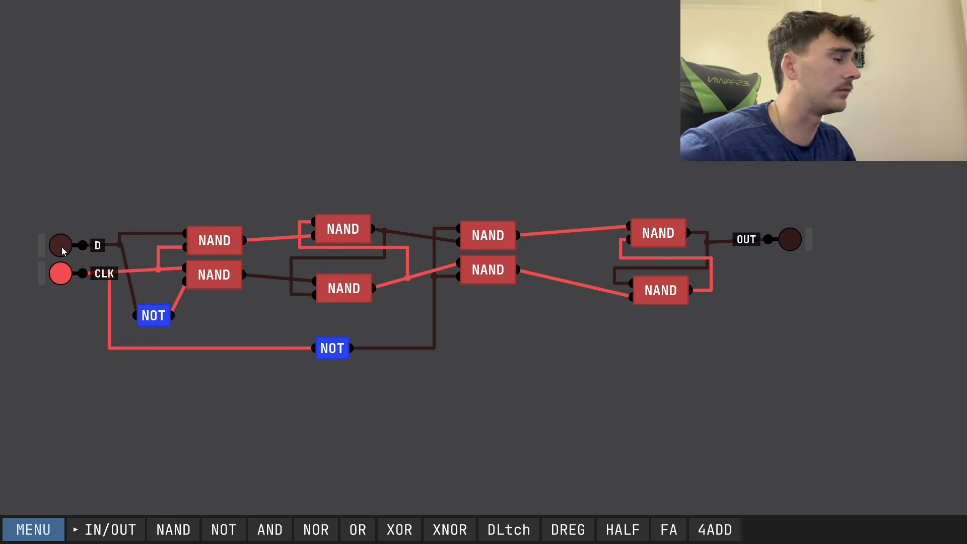
{"action": "left_click", "coordinate": [61, 248]}
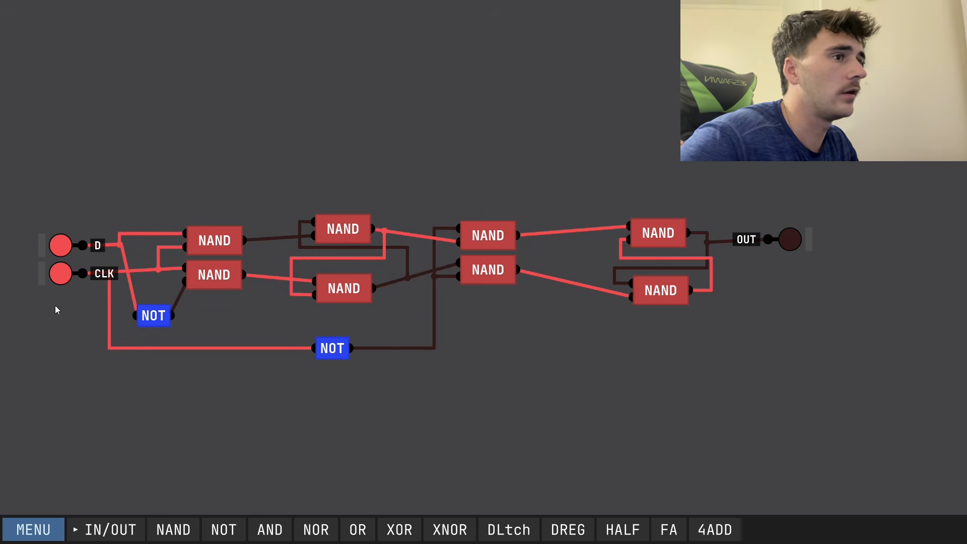
{"action": "left_click", "coordinate": [60, 273]}
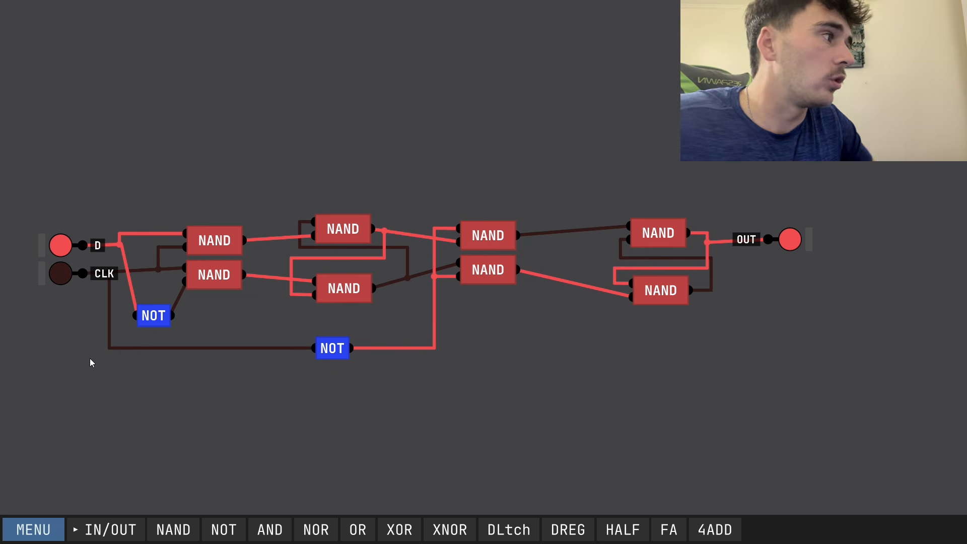
Toggle D while CLK is off, and switch both inputs through another clock cycle to check that OUT holds its value.
{"action": "left_click", "coordinate": [67, 246]}
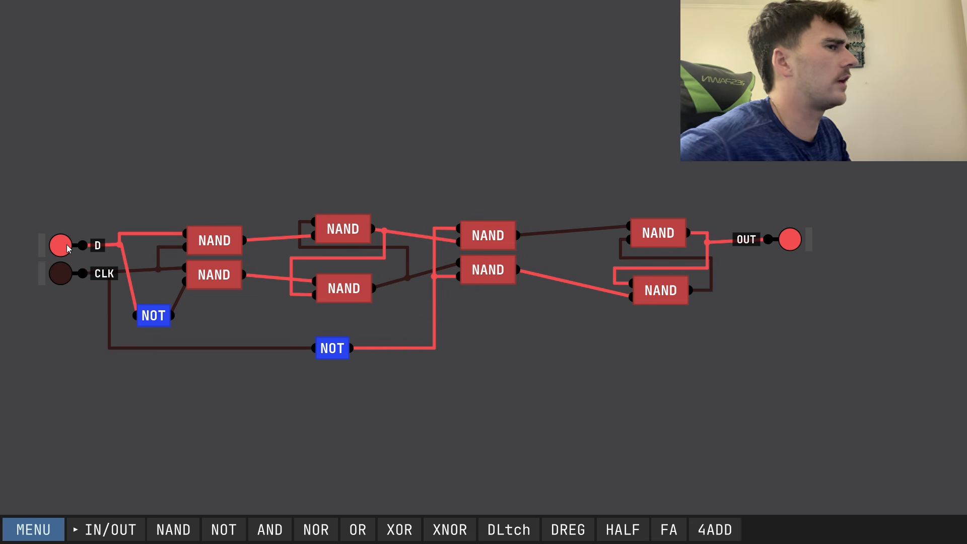
{"action": "left_click", "coordinate": [67, 246]}
{"action": "left_click", "coordinate": [67, 245]}
{"action": "left_click", "coordinate": [66, 246]}
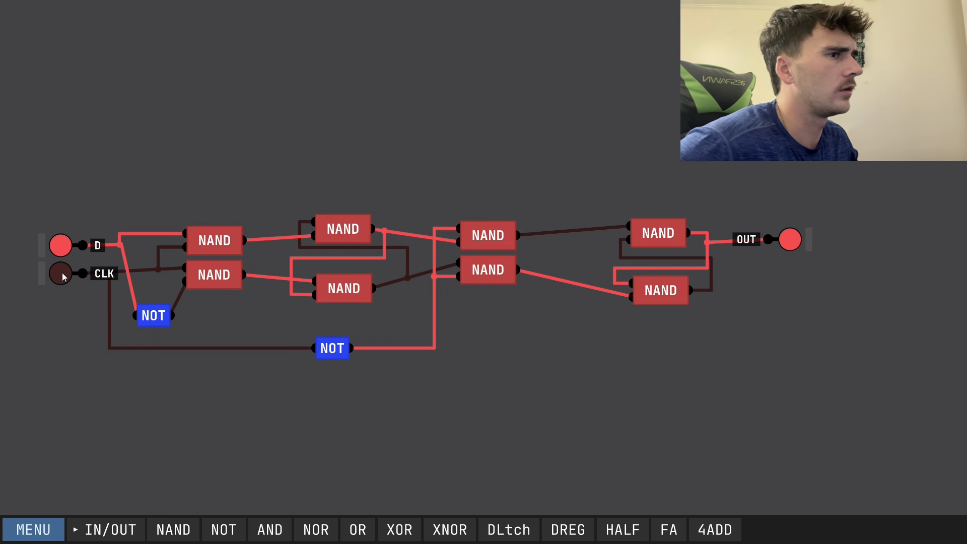
{"action": "left_click", "coordinate": [61, 246]}
{"action": "left_click", "coordinate": [62, 284]}
{"action": "left_click", "coordinate": [60, 251]}
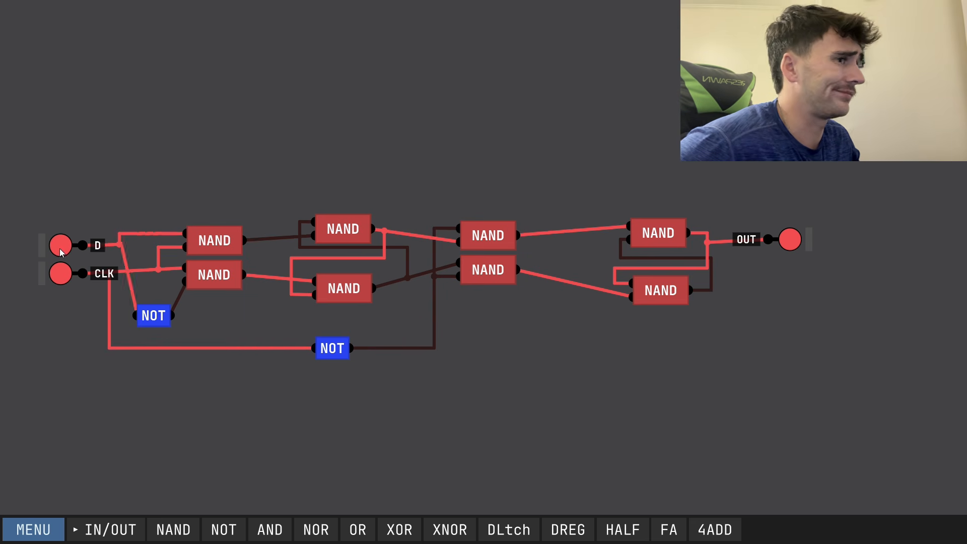
{"action": "left_click", "coordinate": [60, 252]}
{"action": "left_click", "coordinate": [62, 280]}
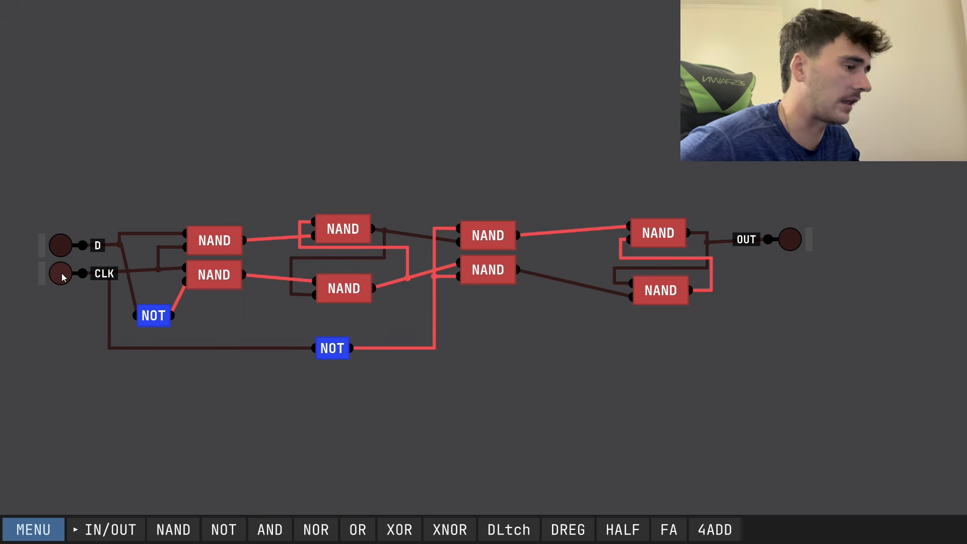
Save the flip-flop circuit as a chip named DFF.
{"action": "left_click", "coordinate": [33, 530]}
{"action": "left_click", "coordinate": [107, 403]}
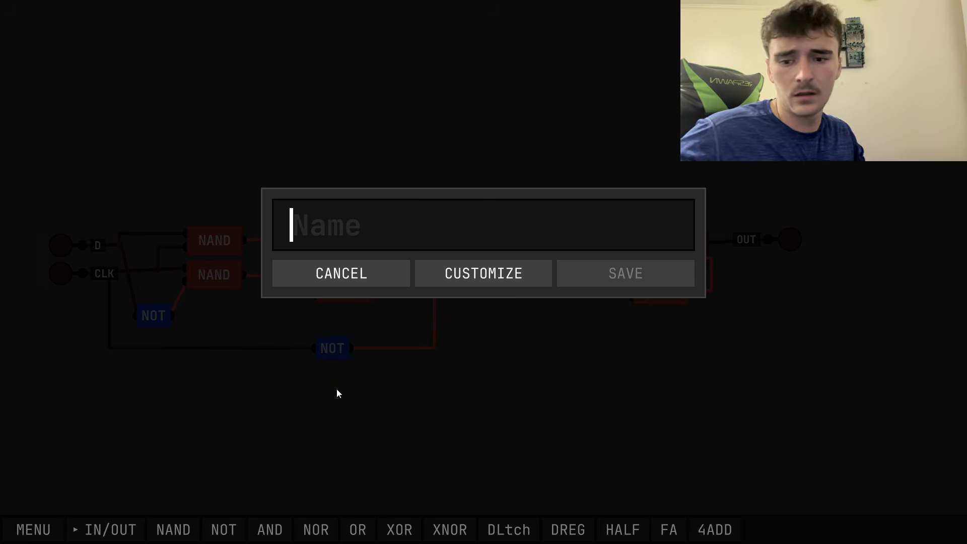
{"action": "type", "text": "DFF"}
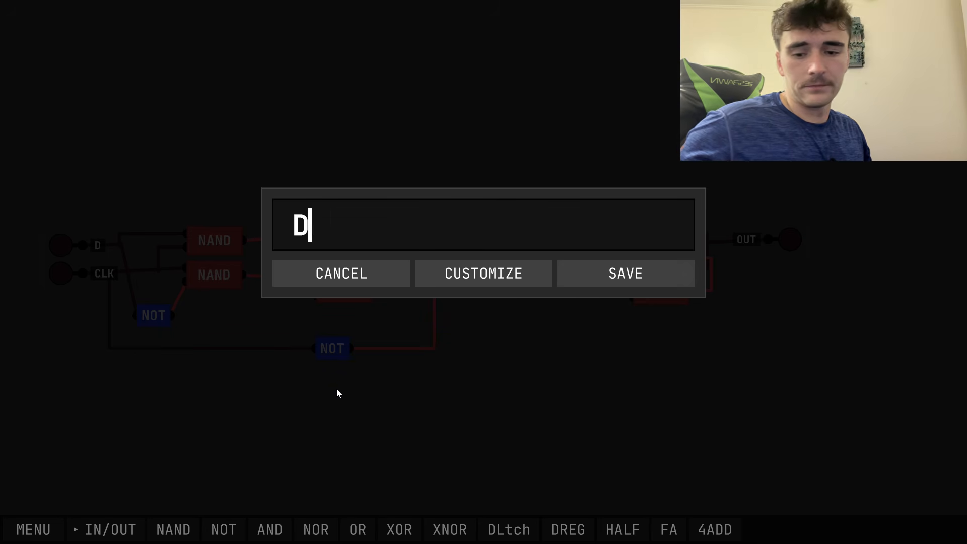
{"action": "left_click", "coordinate": [662, 272]}
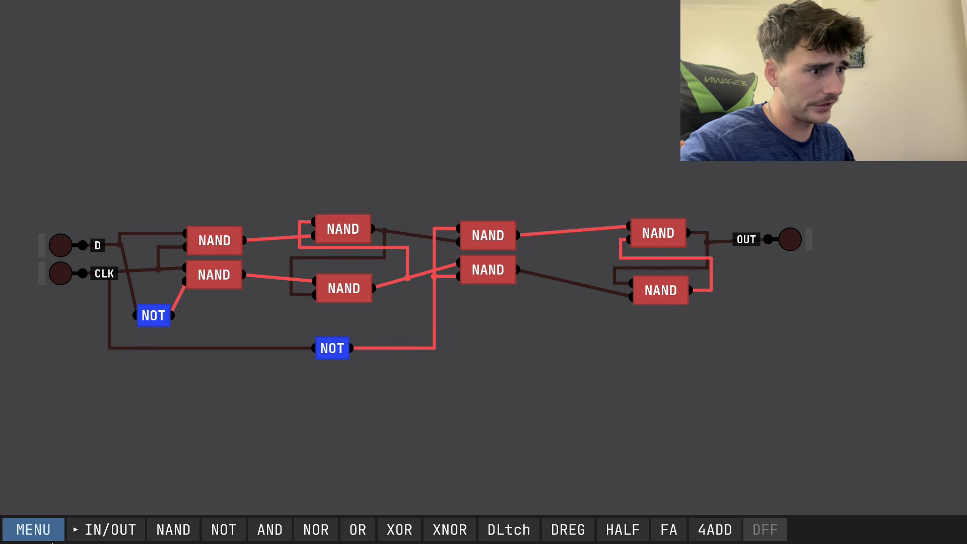
Save the DFF chip again and start a new empty chip.
{"action": "left_click", "coordinate": [60, 529]}
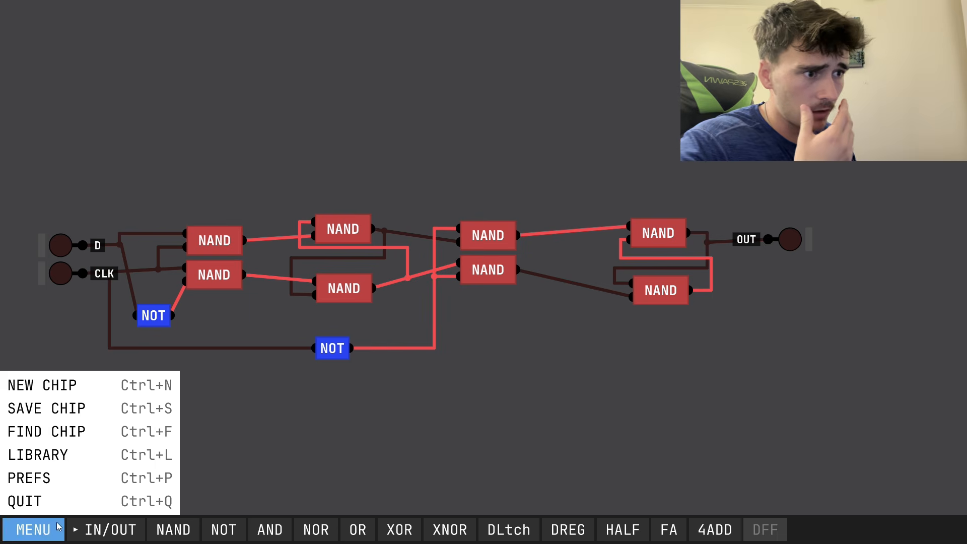
{"action": "left_click", "coordinate": [82, 412]}
{"action": "left_click", "coordinate": [578, 272]}
{"action": "left_click", "coordinate": [60, 529]}
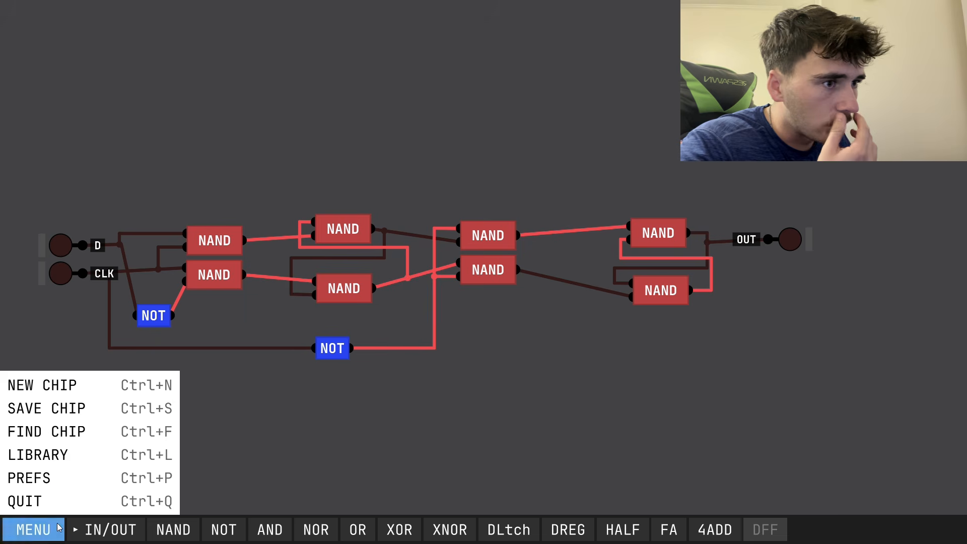
{"action": "left_click", "coordinate": [85, 389]}
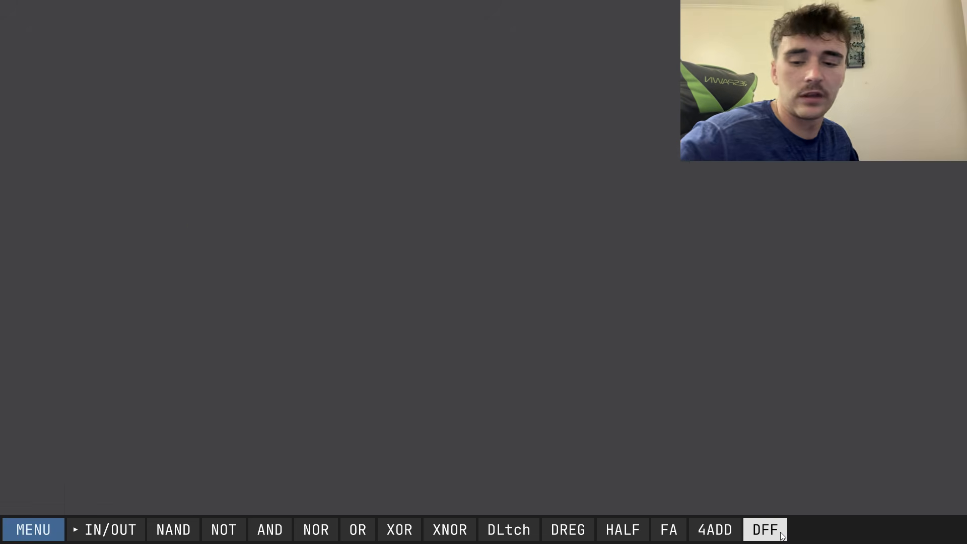
Place a column of four DFF chips with a column of five 1-bit input pins to their left.
{"action": "left_click_drag", "start_coordinate": [782, 534], "coordinate": [437, 270]}
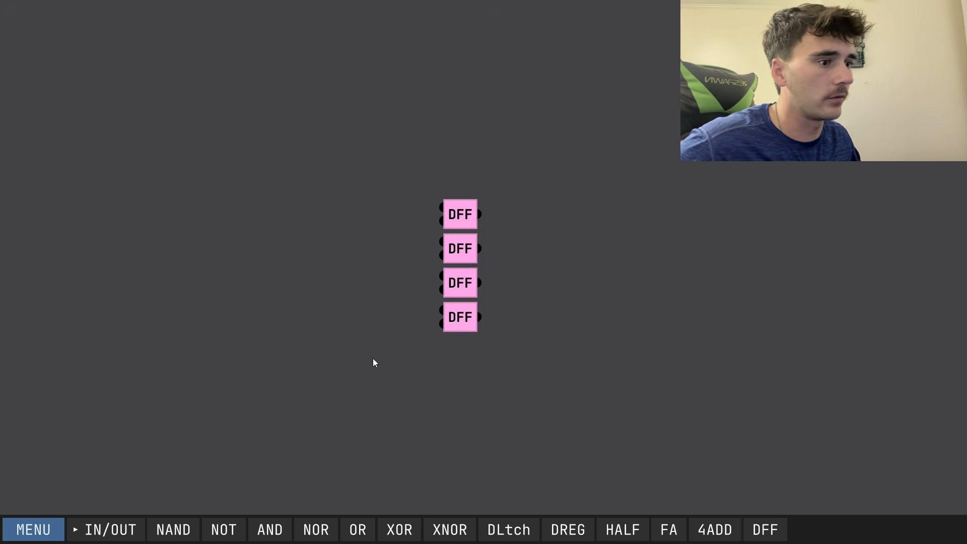
{"action": "left_click", "coordinate": [127, 522]}
{"action": "left_click_drag", "start_coordinate": [102, 376], "coordinate": [253, 241]}
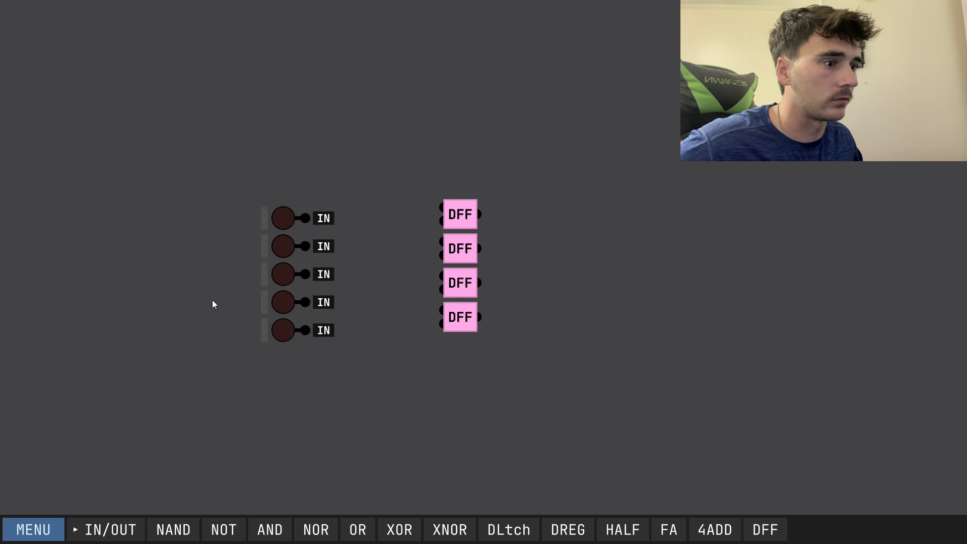
Place a column of four OUT-1 pins to the right of the DFF chips.
{"action": "left_click", "coordinate": [117, 523]}
{"action": "left_click", "coordinate": [115, 450]}
{"action": "left_click", "coordinate": [115, 449]}
{"action": "left_click", "coordinate": [116, 450]}
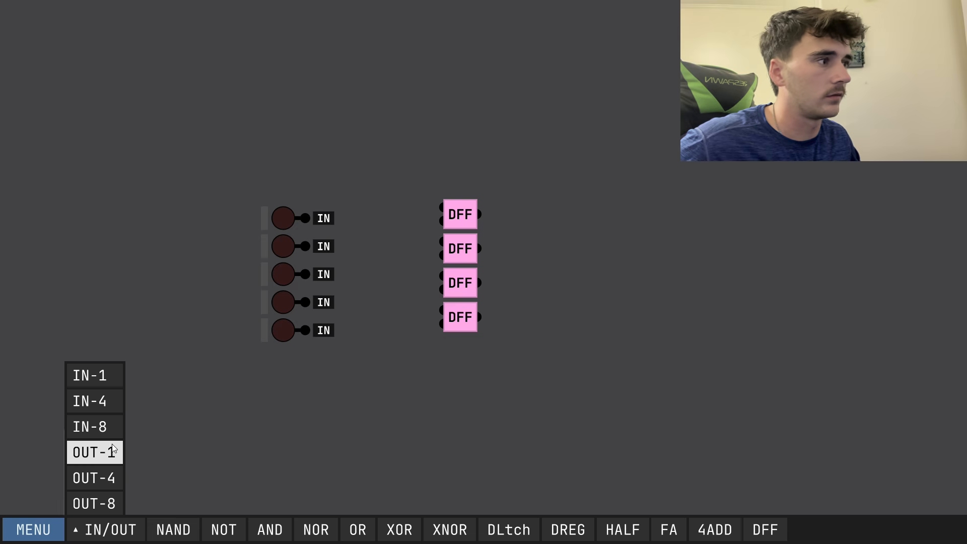
{"action": "left_click", "coordinate": [115, 449]}
{"action": "left_click", "coordinate": [597, 219]}
Wire the output of each DFF chip to the OUT pin beside it.
{"action": "left_click_drag", "start_coordinate": [480, 214], "coordinate": [479, 248]}
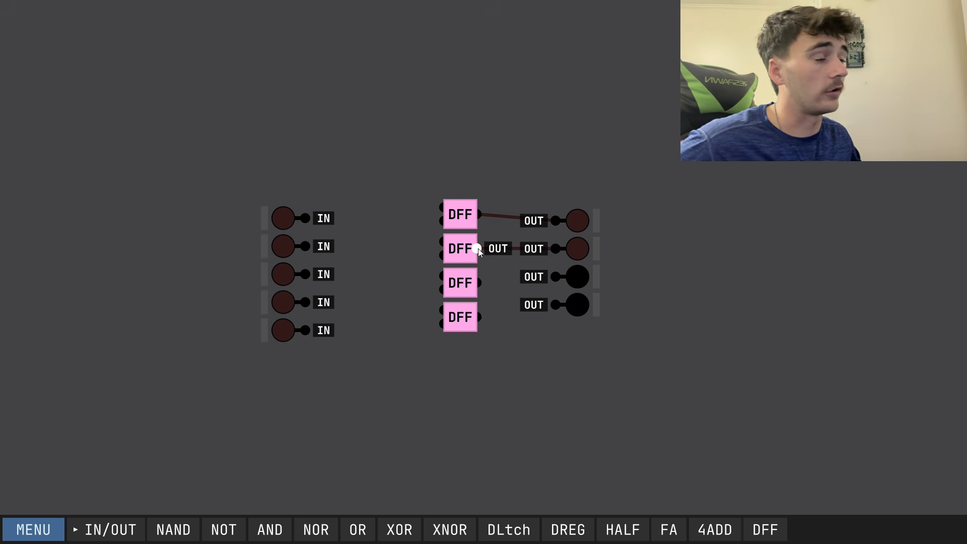
{"action": "left_click_drag", "start_coordinate": [480, 283], "coordinate": [555, 278]}
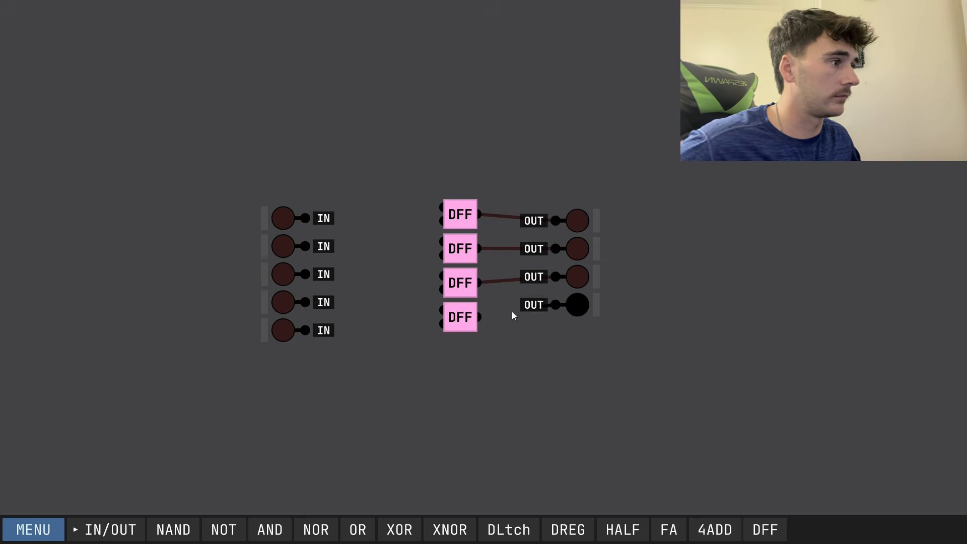
{"action": "left_click_drag", "start_coordinate": [482, 316], "coordinate": [479, 317]}
Wire the upper four IN pins to the data inputs of the four DFF chips in matching order.
{"action": "left_click_drag", "start_coordinate": [305, 302], "coordinate": [442, 309]}
{"action": "left_click_drag", "start_coordinate": [311, 271], "coordinate": [442, 275]}
{"action": "left_click_drag", "start_coordinate": [305, 246], "coordinate": [442, 242]}
{"action": "left_click_drag", "start_coordinate": [438, 208], "coordinate": [305, 218]}
Wire the lowest IN pin to the clock inputs of all four DFF chips.
{"action": "left_click_drag", "start_coordinate": [305, 330], "coordinate": [442, 324]}
{"action": "left_click_drag", "start_coordinate": [419, 223], "coordinate": [420, 326]}
{"action": "left_click_drag", "start_coordinate": [442, 290], "coordinate": [420, 290]}
{"action": "left_click_drag", "start_coordinate": [440, 255], "coordinate": [420, 255]}
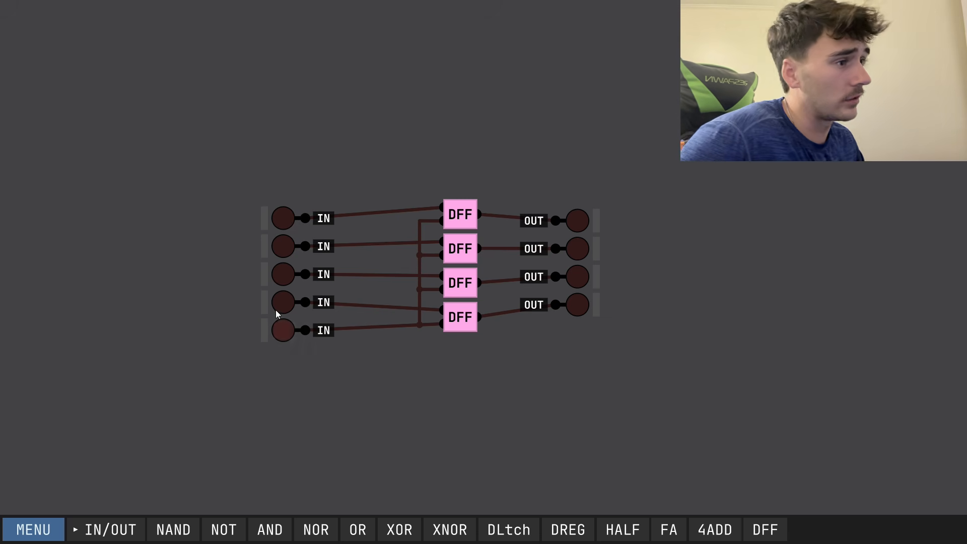
Rename the lowest input pin as CLK.
{"action": "right_click", "coordinate": [264, 325]}
{"action": "left_click", "coordinate": [279, 352]}
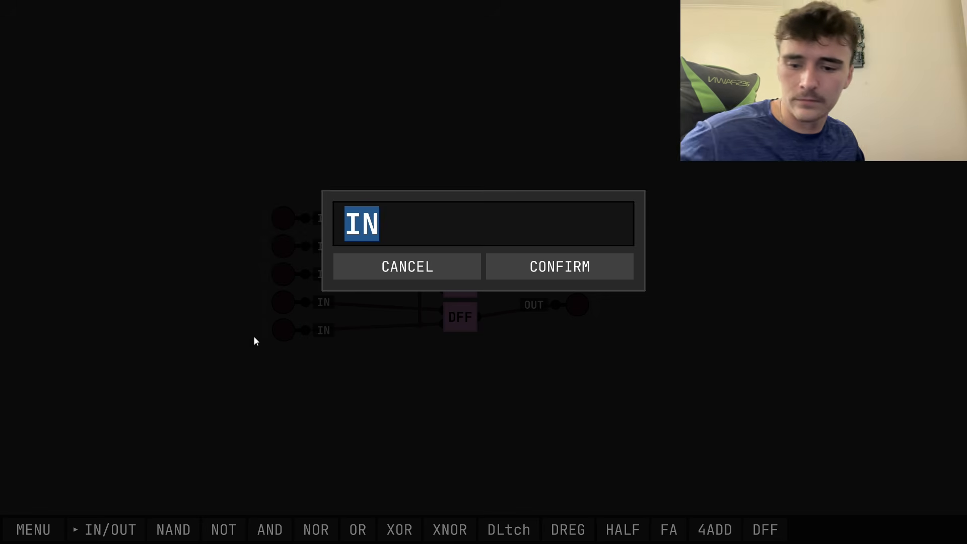
{"action": "type", "text": "CLK"}
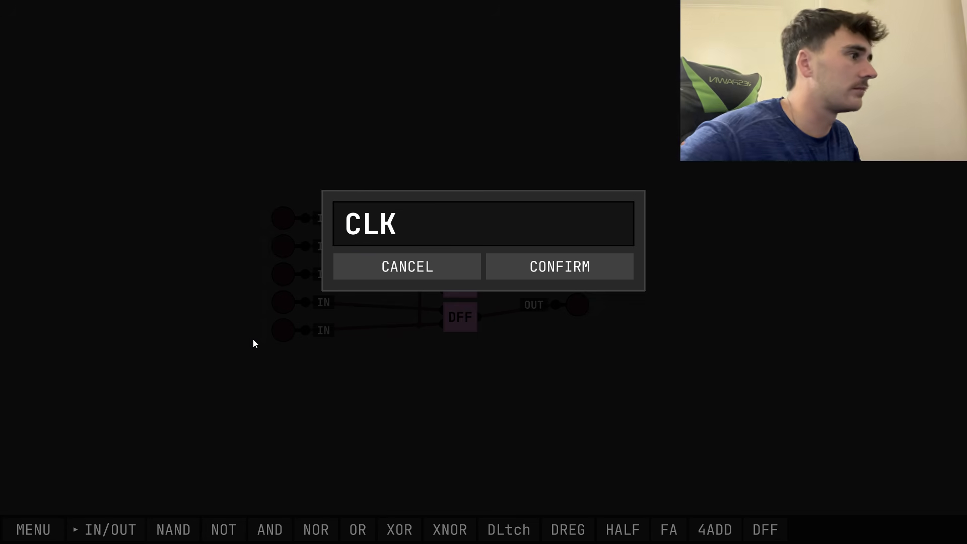
{"action": "key", "text": "Return"}
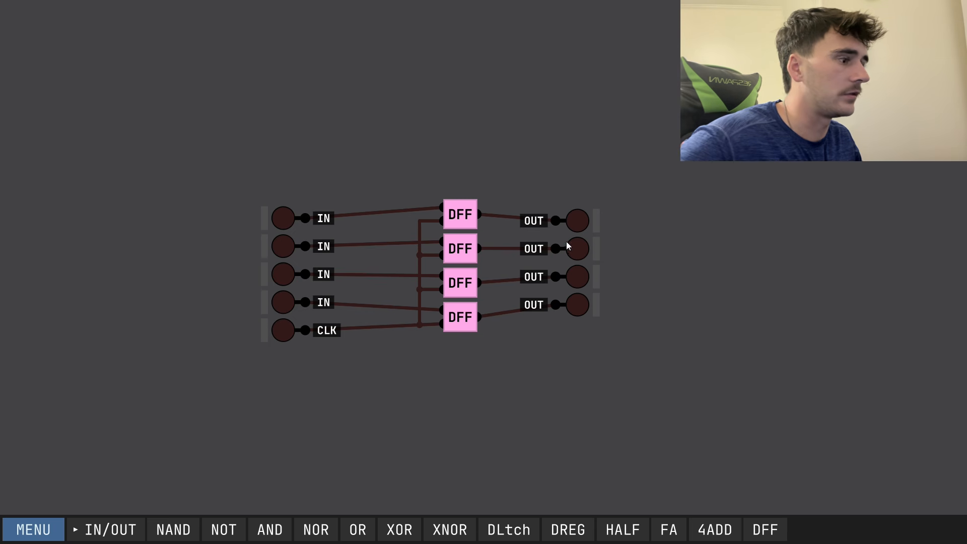
Test the register by switching on the second and third inputs, pulsing CLK, and switching both inputs off.
{"action": "left_click", "coordinate": [282, 277]}
{"action": "left_click", "coordinate": [280, 246]}
{"action": "left_click", "coordinate": [284, 332]}
{"action": "left_click", "coordinate": [284, 330]}
{"action": "left_click", "coordinate": [280, 250]}
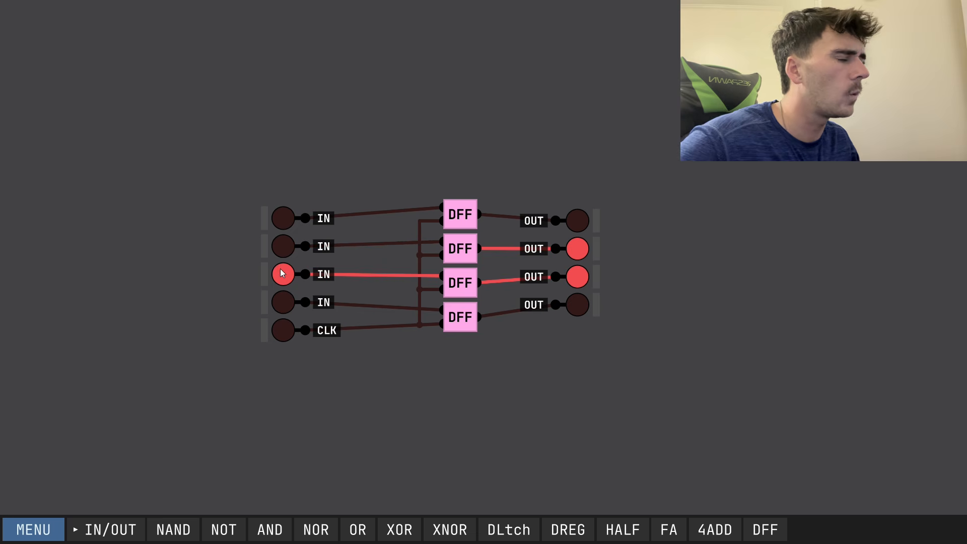
{"action": "left_click", "coordinate": [280, 272]}
Save the four-bit register as a chip named 4DFF and start a new empty chip.
{"action": "left_click", "coordinate": [56, 529]}
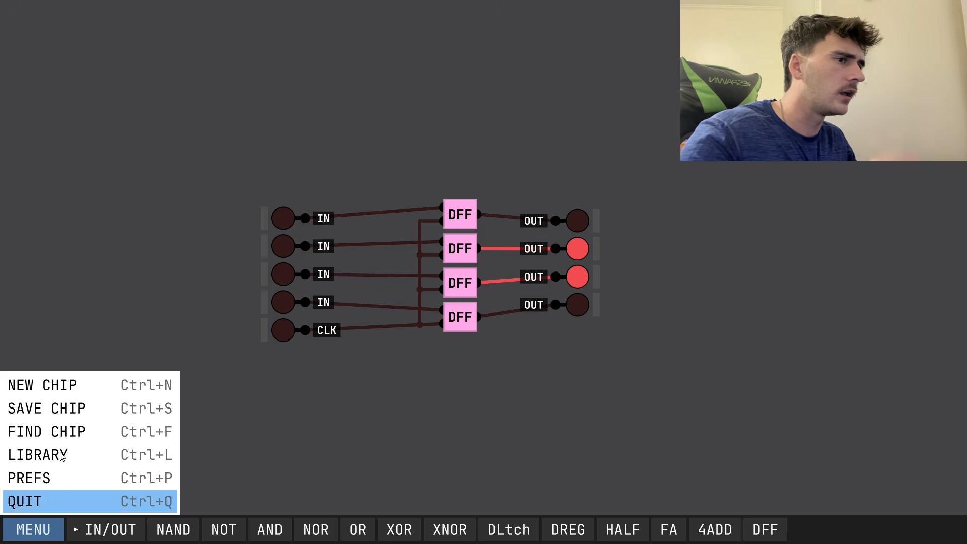
{"action": "left_click", "coordinate": [62, 421]}
{"action": "type", "text": "4DFF"}
{"action": "left_click", "coordinate": [618, 282]}
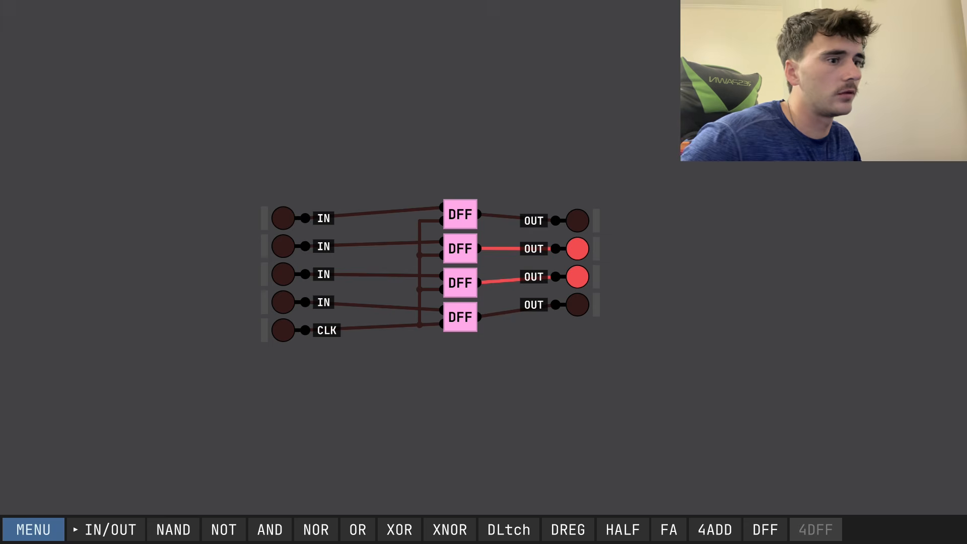
{"action": "left_click", "coordinate": [48, 526]}
{"action": "left_click", "coordinate": [48, 388]}
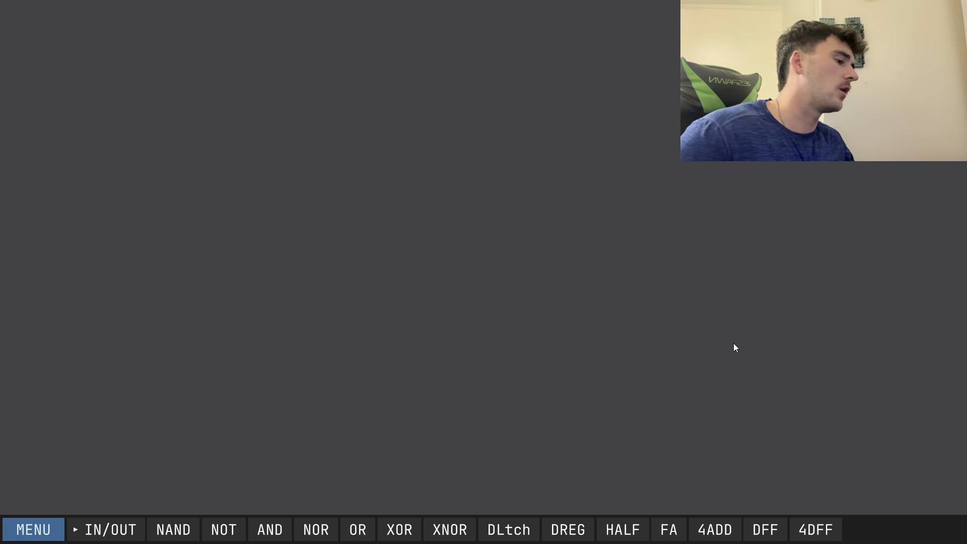
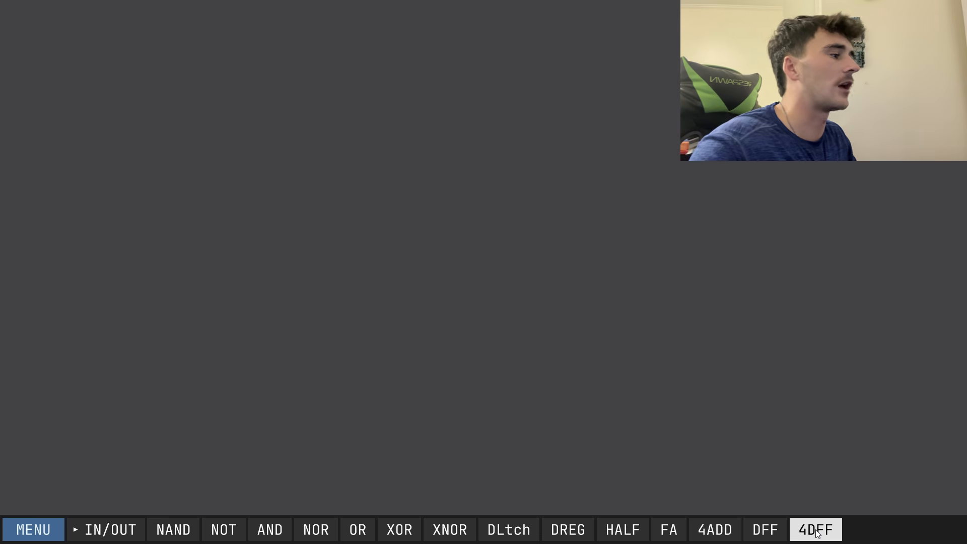
Place four 4DFF chips and arrange them in a horizontal row with gaps for wiring.
{"action": "left_click_drag", "start_coordinate": [817, 532], "coordinate": [222, 170]}
{"action": "left_click_drag", "start_coordinate": [231, 244], "coordinate": [337, 192]}
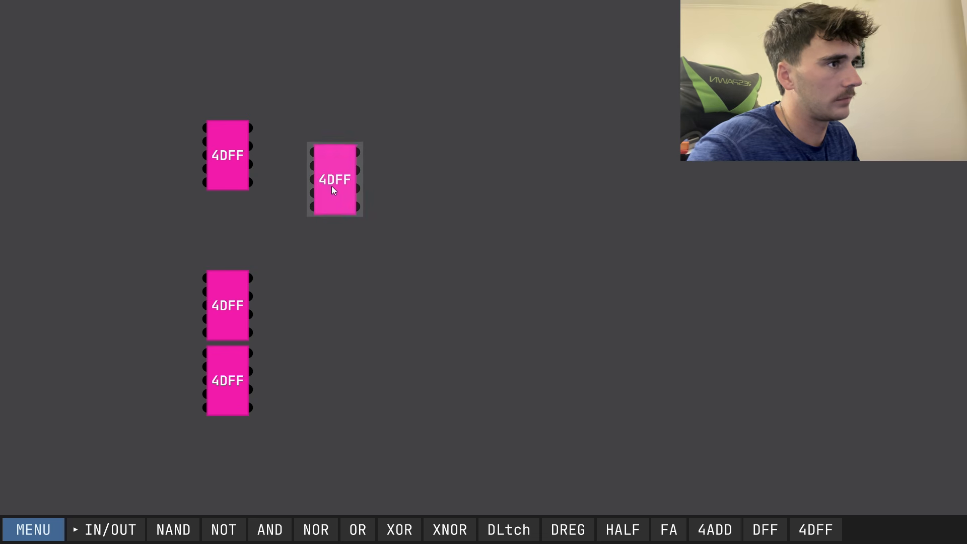
{"action": "left_click_drag", "start_coordinate": [223, 166], "coordinate": [202, 207]}
{"action": "left_click_drag", "start_coordinate": [333, 189], "coordinate": [323, 206]}
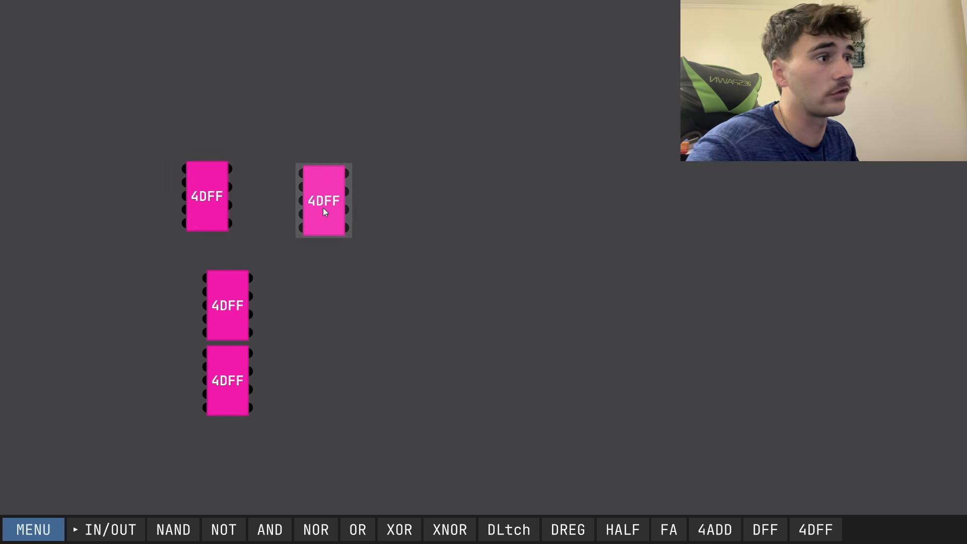
{"action": "left_click_drag", "start_coordinate": [219, 287], "coordinate": [449, 189]}
{"action": "left_click_drag", "start_coordinate": [217, 383], "coordinate": [577, 188]}
Wire the four outputs of the first 4DFF to the second one's data inputs, and nudge the second chip into place.
{"action": "left_click", "coordinate": [230, 169]}
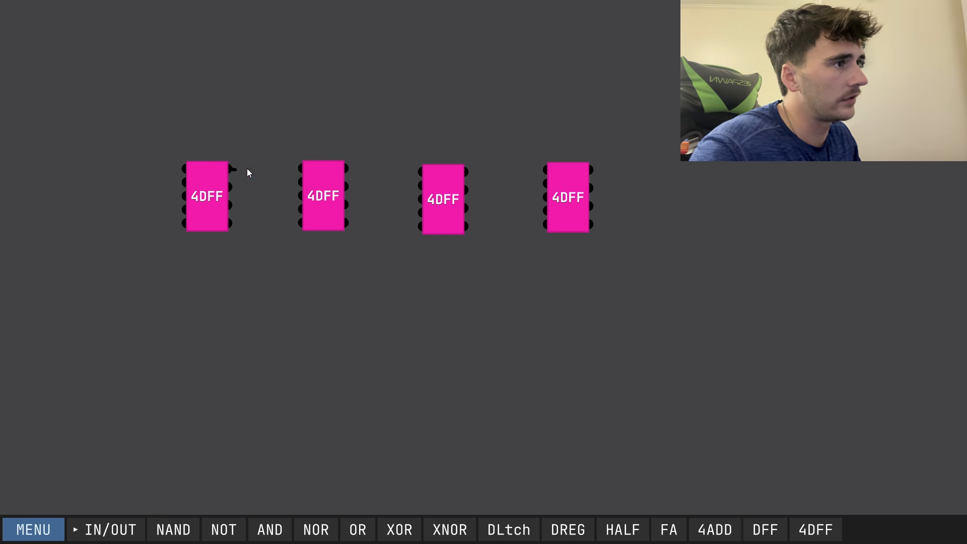
{"action": "left_click", "coordinate": [304, 169]}
{"action": "left_click", "coordinate": [303, 183]}
{"action": "left_click", "coordinate": [229, 187]}
{"action": "left_click", "coordinate": [231, 205]}
{"action": "left_click", "coordinate": [305, 195]}
{"action": "left_click", "coordinate": [257, 219]}
{"action": "left_click_drag", "start_coordinate": [322, 199], "coordinate": [319, 207]}
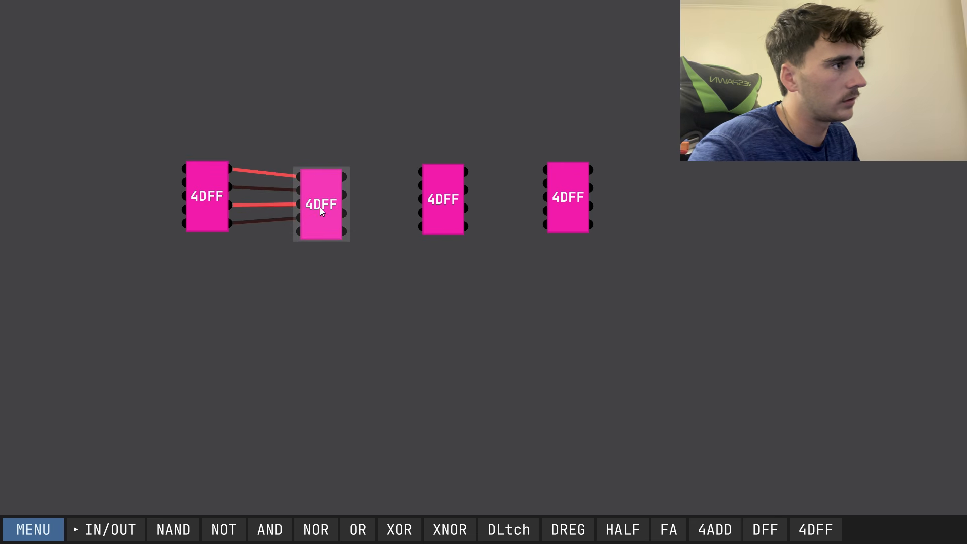
Wire the four outputs of the second 4DFF to the third one's data inputs, and shift the third chip closer.
{"action": "left_click", "coordinate": [341, 177]}
{"action": "left_click", "coordinate": [421, 171]}
{"action": "left_click", "coordinate": [343, 195]}
{"action": "left_click", "coordinate": [345, 212]}
{"action": "left_click", "coordinate": [421, 200]}
{"action": "left_click", "coordinate": [421, 214]}
{"action": "left_click", "coordinate": [345, 231]}
{"action": "left_click_drag", "start_coordinate": [455, 209], "coordinate": [442, 217]}
Wire the four outputs of the third 4DFF to the fourth one's data inputs, and nudge the fourth chip closer.
{"action": "left_click", "coordinate": [454, 179]}
{"action": "left_click", "coordinate": [546, 170]}
{"action": "left_click", "coordinate": [548, 184]}
{"action": "left_click", "coordinate": [455, 197]}
{"action": "left_click", "coordinate": [455, 215]}
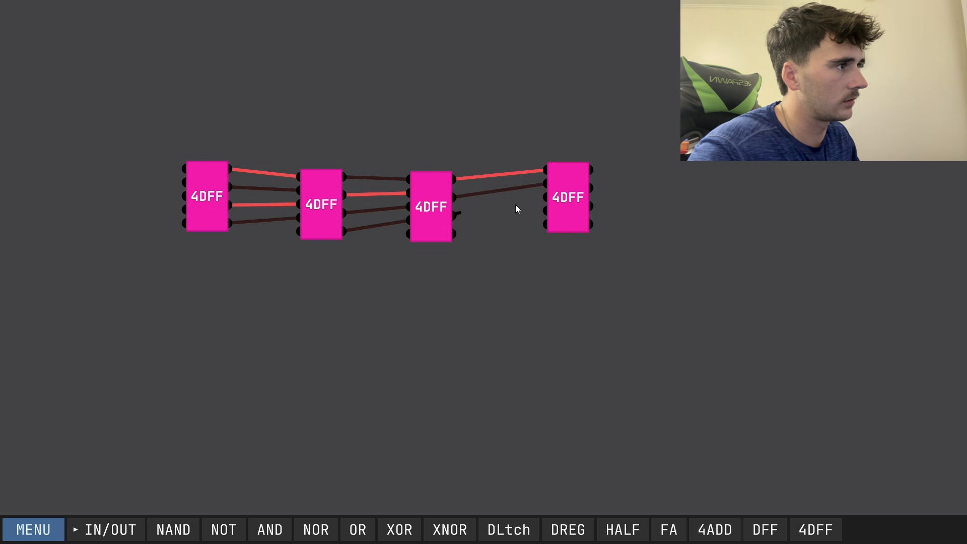
{"action": "left_click", "coordinate": [546, 208]}
{"action": "left_click", "coordinate": [454, 234]}
{"action": "left_click", "coordinate": [546, 224]}
{"action": "left_click_drag", "start_coordinate": [576, 204], "coordinate": [566, 209]}
Place a single IN-1 pin below and left of the first 4DFF, and a column of four IN-1 pins above it.
{"action": "left_click", "coordinate": [300, 387]}
{"action": "left_click", "coordinate": [107, 528]}
{"action": "left_click", "coordinate": [107, 377]}
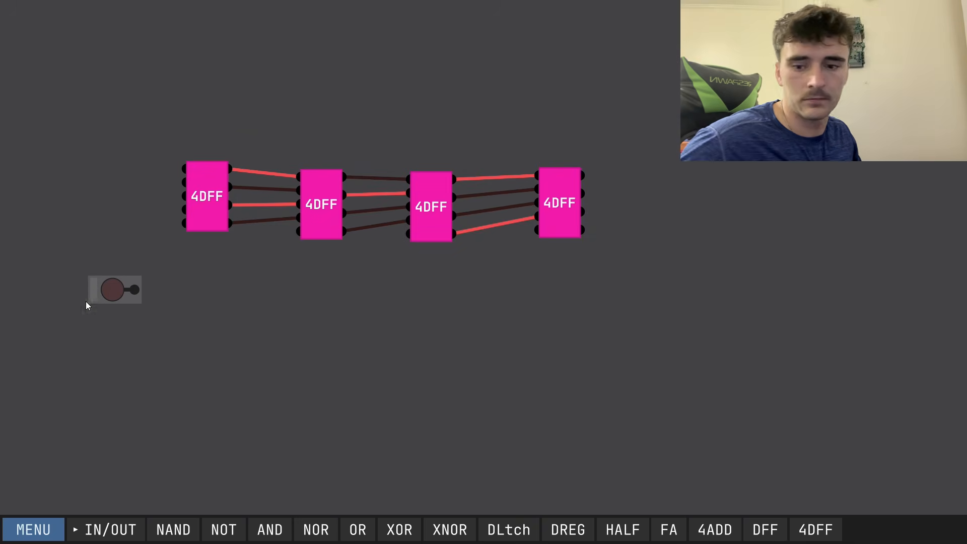
{"action": "left_click", "coordinate": [80, 298]}
{"action": "left_click", "coordinate": [107, 529]}
{"action": "left_click", "coordinate": [108, 376]}
{"action": "left_click", "coordinate": [108, 376]}
{"action": "left_click", "coordinate": [109, 376]}
{"action": "left_click", "coordinate": [108, 377]}
Wire the column of four IN pins to the data inputs of the first 4DFF.
{"action": "left_click_drag", "start_coordinate": [111, 160], "coordinate": [184, 168]}
{"action": "left_click_drag", "start_coordinate": [111, 188], "coordinate": [184, 182]}
{"action": "left_click_drag", "start_coordinate": [111, 216], "coordinate": [111, 243]}
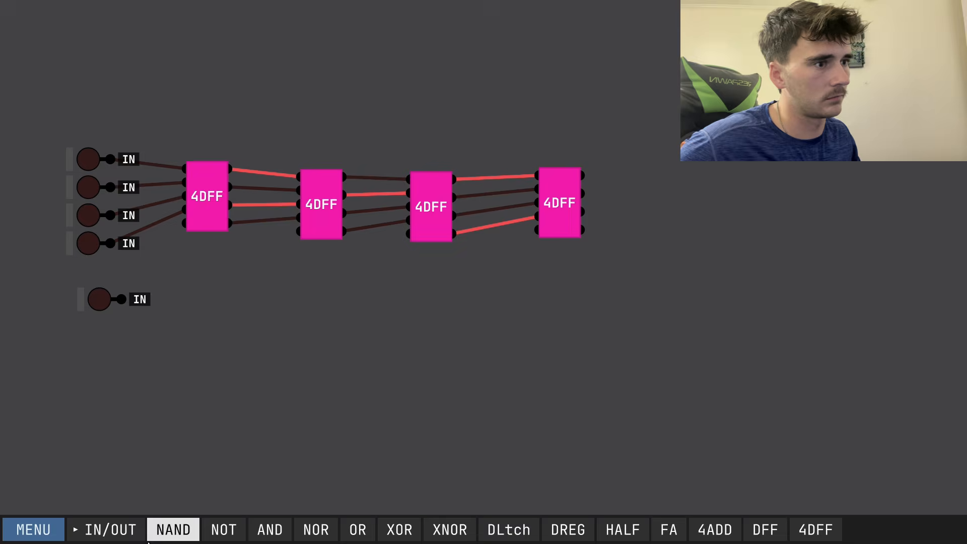
Place a column of four OUT pins right of the last 4DFF and wire its four outputs to them.
{"action": "left_click", "coordinate": [116, 530]}
{"action": "left_click", "coordinate": [80, 476]}
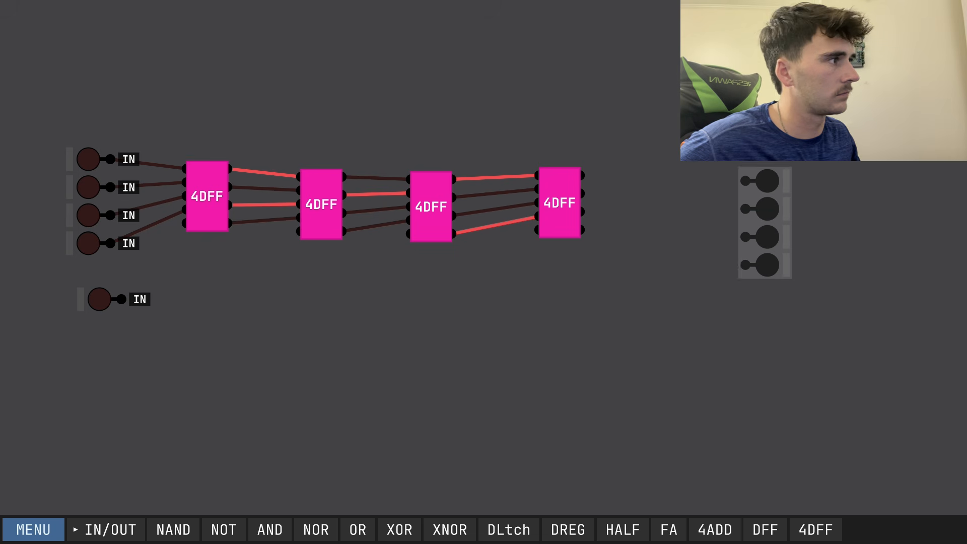
{"action": "left_click", "coordinate": [752, 173]}
{"action": "left_click_drag", "start_coordinate": [583, 176], "coordinate": [730, 131]}
{"action": "left_click_drag", "start_coordinate": [583, 193], "coordinate": [731, 161]}
{"action": "left_click_drag", "start_coordinate": [583, 212], "coordinate": [732, 196]}
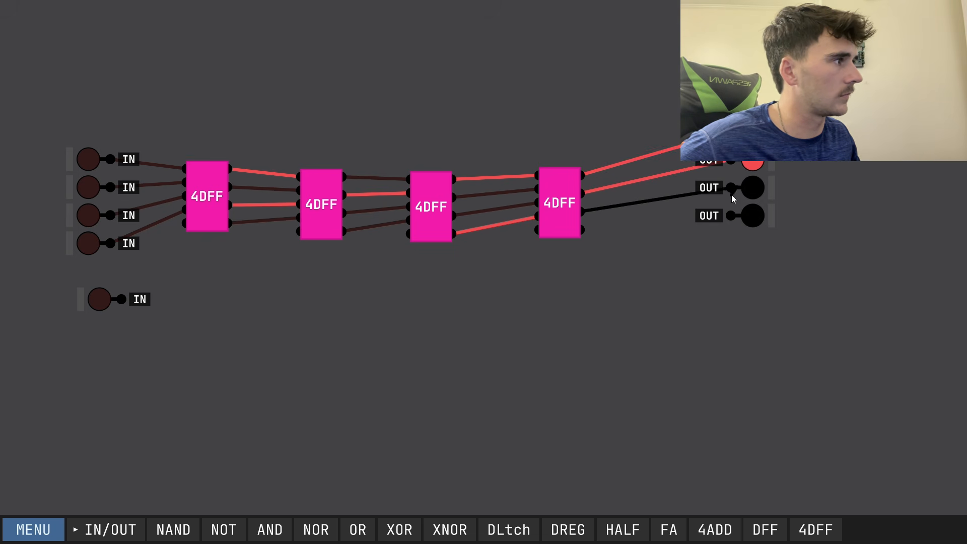
{"action": "left_click_drag", "start_coordinate": [584, 229], "coordinate": [706, 218]}
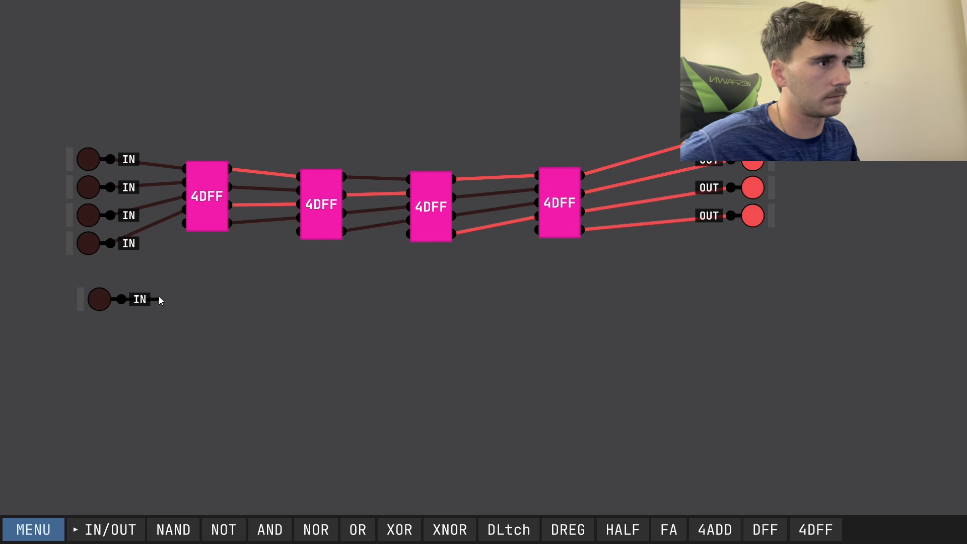
Wire the separate lower IN pin to the CLK inputs of all four 4DFF chips.
{"action": "left_click_drag", "start_coordinate": [181, 228], "coordinate": [179, 222]}
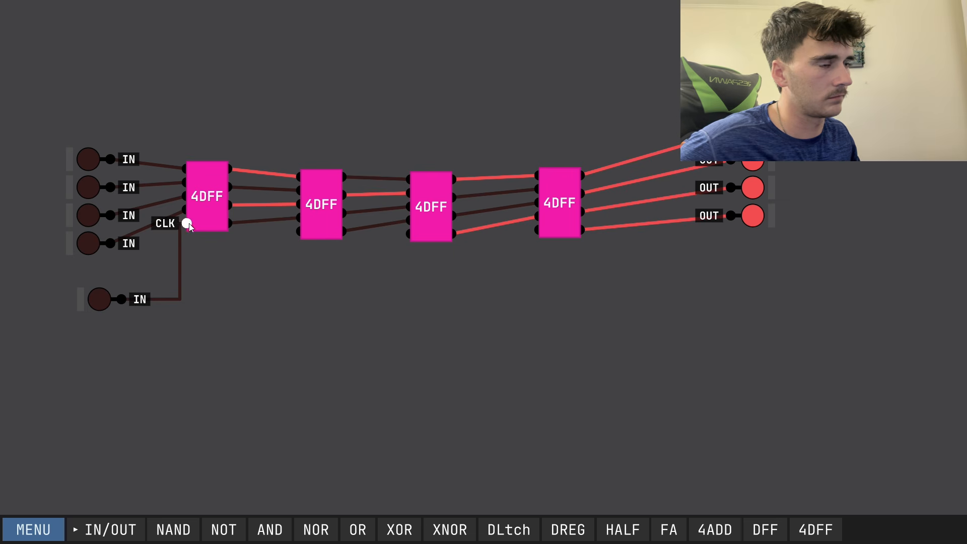
{"action": "mouse_move", "coordinate": [282, 233]}
{"action": "left_mouse_down"}
{"action": "mouse_move", "coordinate": [281, 245]}
{"action": "mouse_move", "coordinate": [180, 251]}
{"action": "left_mouse_up"}
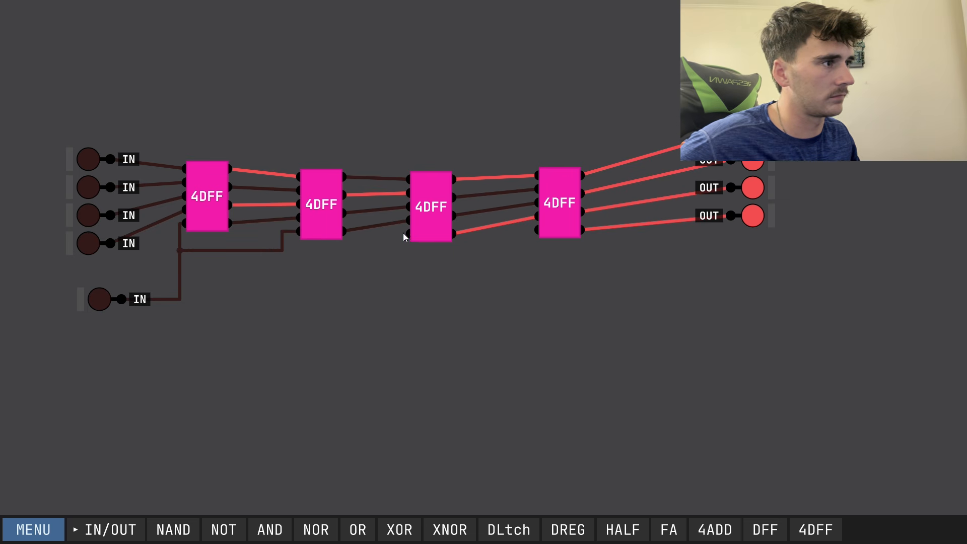
{"action": "mouse_move", "coordinate": [385, 237]}
{"action": "left_mouse_down"}
{"action": "mouse_move", "coordinate": [385, 247]}
{"action": "mouse_move", "coordinate": [283, 247]}
{"action": "left_mouse_up"}
{"action": "mouse_move", "coordinate": [513, 250]}
{"action": "left_mouse_down"}
{"action": "mouse_move", "coordinate": [385, 250]}
{"action": "mouse_move", "coordinate": [539, 243]}
{"action": "mouse_move", "coordinate": [385, 246]}
{"action": "left_mouse_up"}
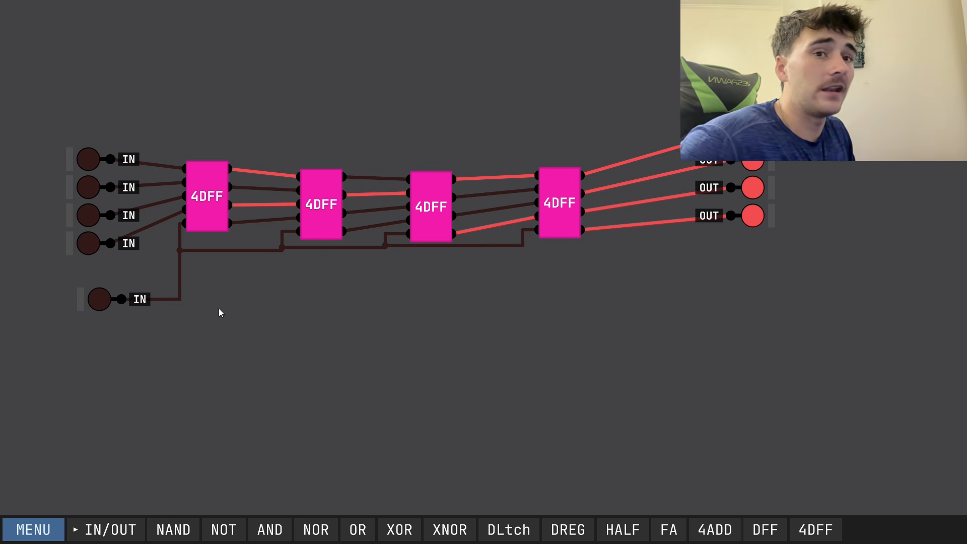
Pulse the clock input repeatedly with all data inputs off to test shifting through the 4DFF chain.
{"action": "left_click", "coordinate": [96, 303]}
{"action": "left_click", "coordinate": [96, 303]}
{"action": "left_click", "coordinate": [96, 303]}
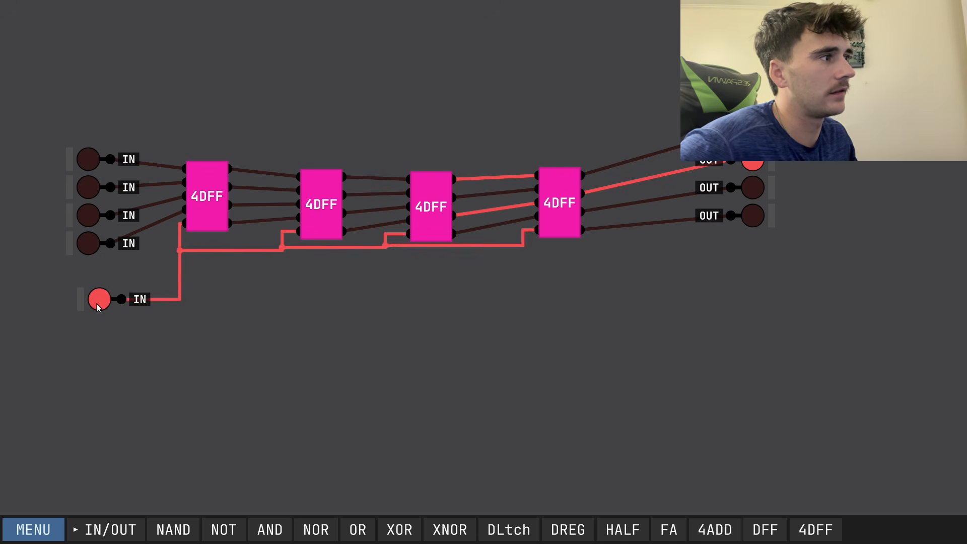
{"action": "left_click", "coordinate": [96, 303]}
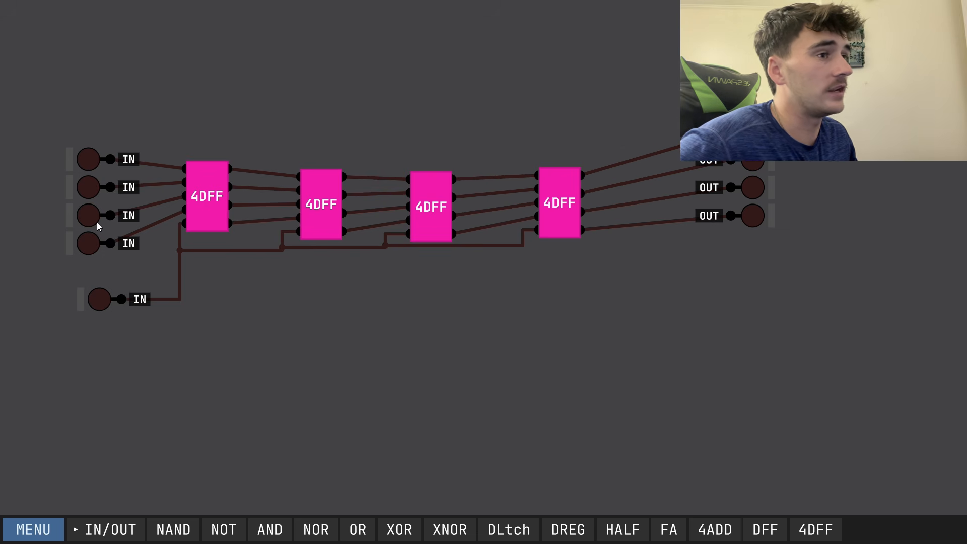
Switch on the second data input, pulse the clock to load it into the first 4DFF, and switch the input off.
{"action": "left_click", "coordinate": [92, 189]}
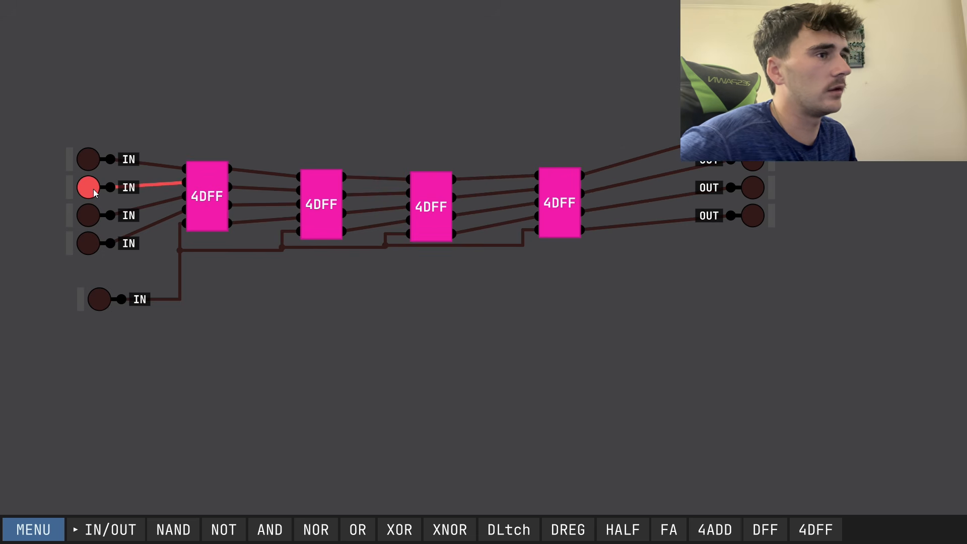
{"action": "left_click", "coordinate": [98, 301]}
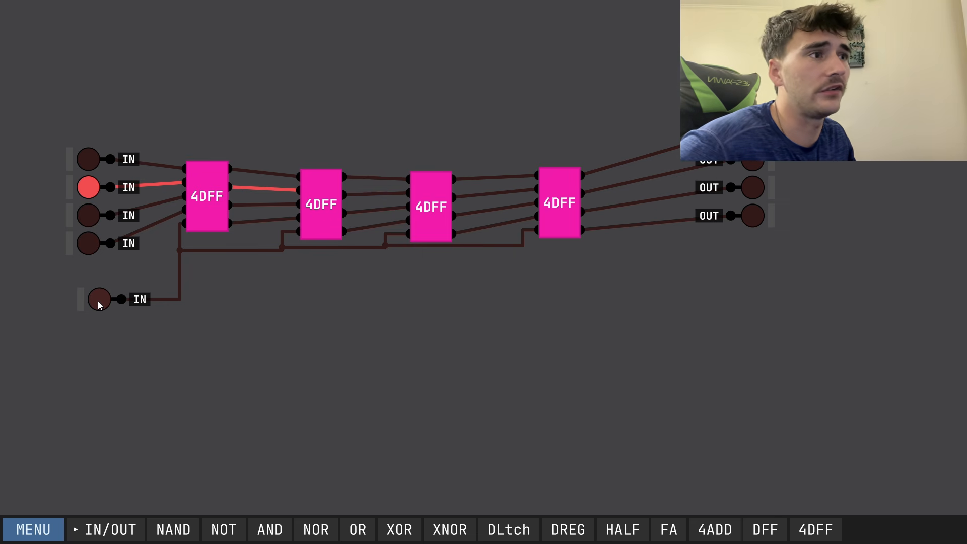
{"action": "left_click", "coordinate": [94, 187]}
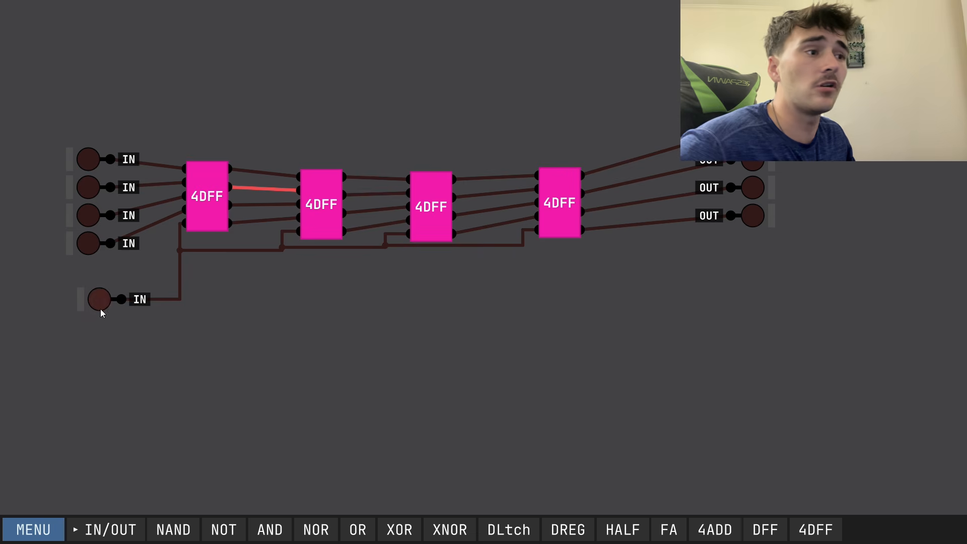
Rename the separate lower IN pin to CLK.
{"action": "right_click", "coordinate": [81, 303]}
{"action": "left_click", "coordinate": [100, 331]}
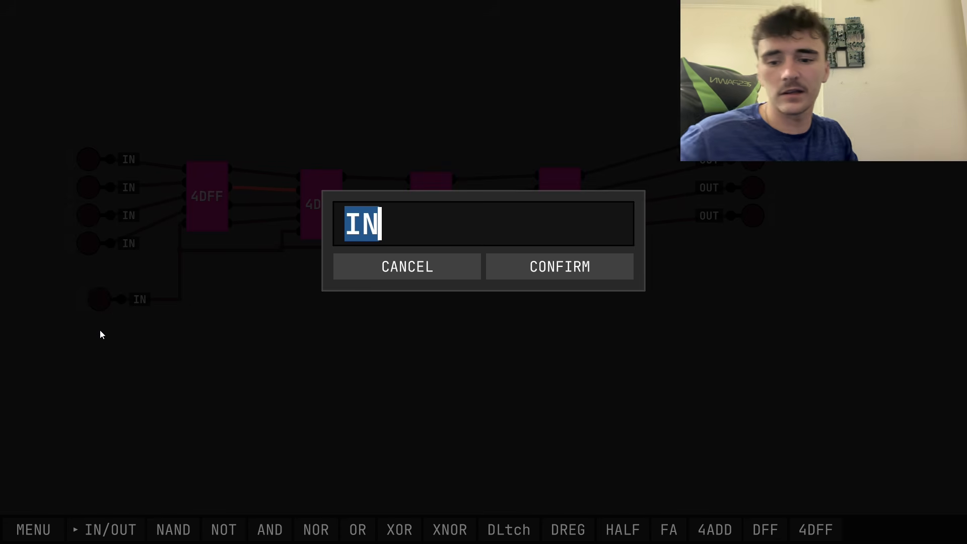
{"action": "type", "text": "CLLK"}
{"action": "key", "text": "BackSpace"}
{"action": "key", "text": "BackSpace"}
{"action": "type", "text": "K"}
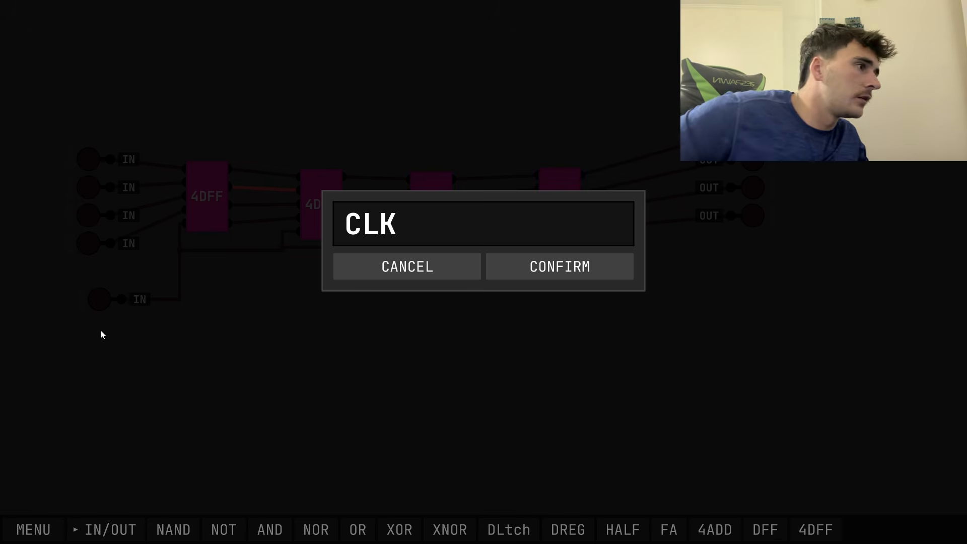
{"action": "left_click", "coordinate": [513, 279]}
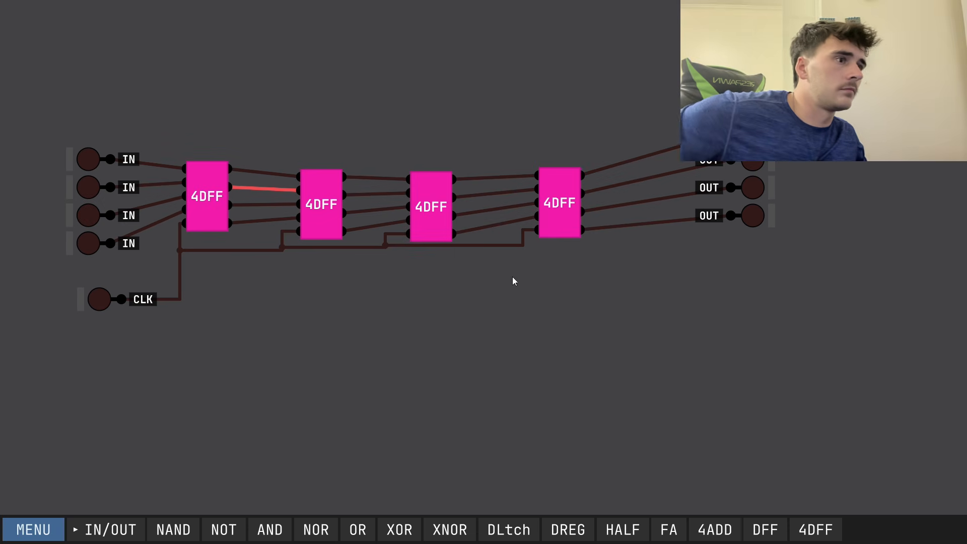
Pulse CLK repeatedly to shift the stored second bit through the remaining 4DFF stages and out.
{"action": "left_click", "coordinate": [98, 303]}
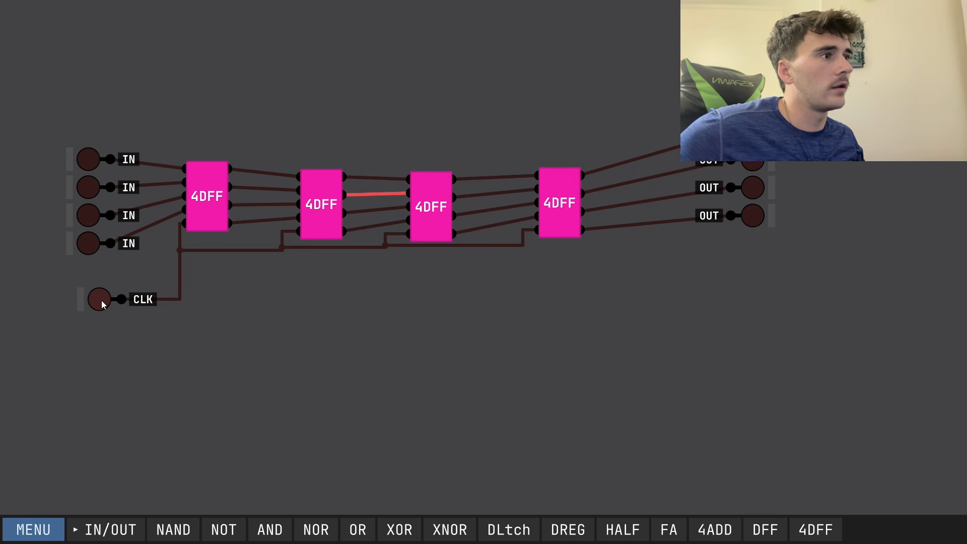
{"action": "left_click", "coordinate": [102, 304]}
{"action": "left_click", "coordinate": [101, 304]}
{"action": "left_click", "coordinate": [99, 303]}
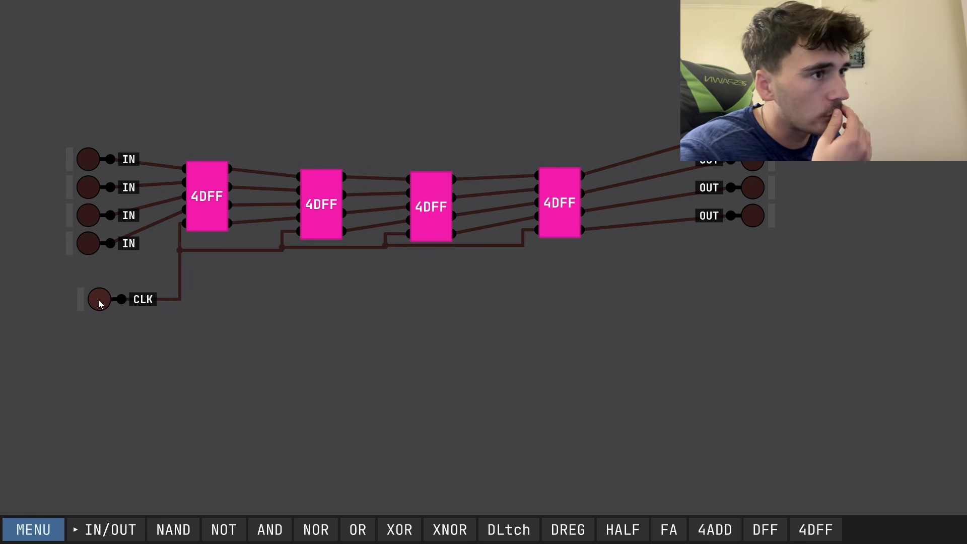
Test the third data input by clocking its bit in, switching it off and pulsing CLK to shift it along the chain.
{"action": "left_click", "coordinate": [93, 211]}
{"action": "left_click", "coordinate": [102, 302]}
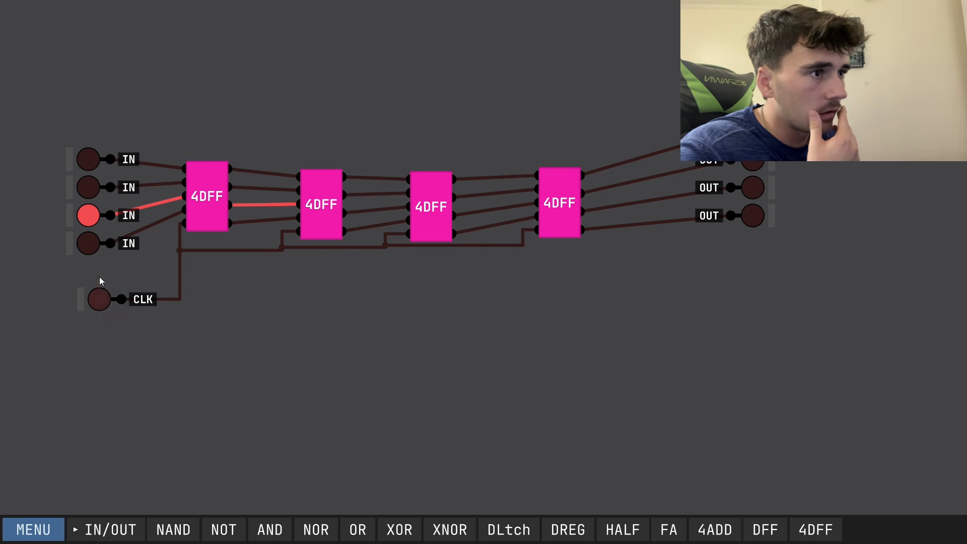
{"action": "left_click", "coordinate": [88, 215]}
{"action": "left_click", "coordinate": [98, 300]}
{"action": "left_click", "coordinate": [96, 300]}
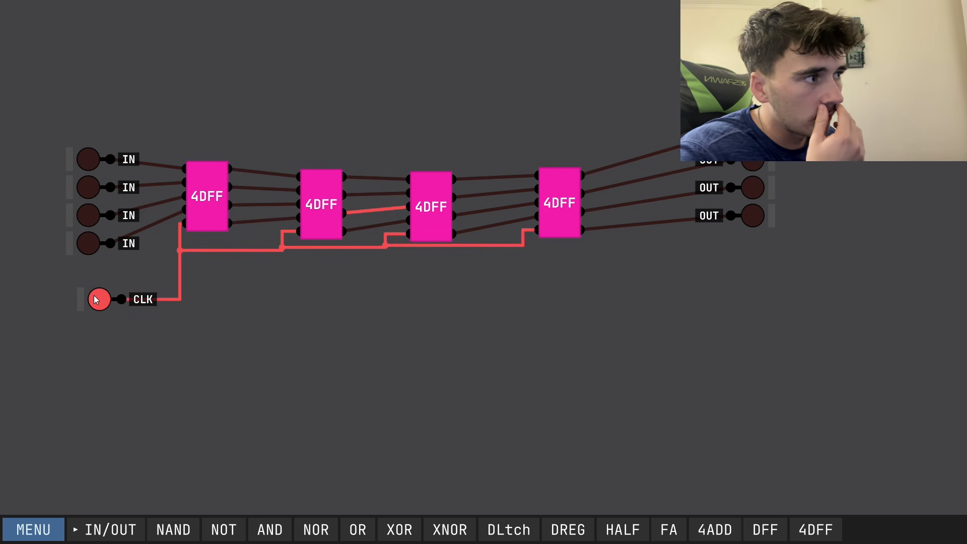
{"action": "left_click", "coordinate": [97, 300]}
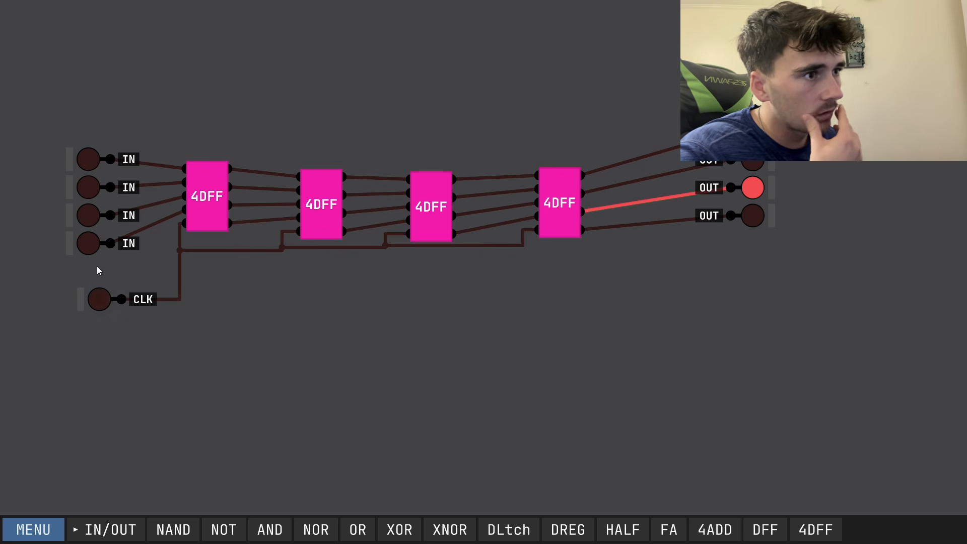
Test the fourth data input by clocking its bit in, switching it off and pulsing CLK until it leaves the chain.
{"action": "left_click", "coordinate": [88, 243]}
{"action": "left_click", "coordinate": [104, 301]}
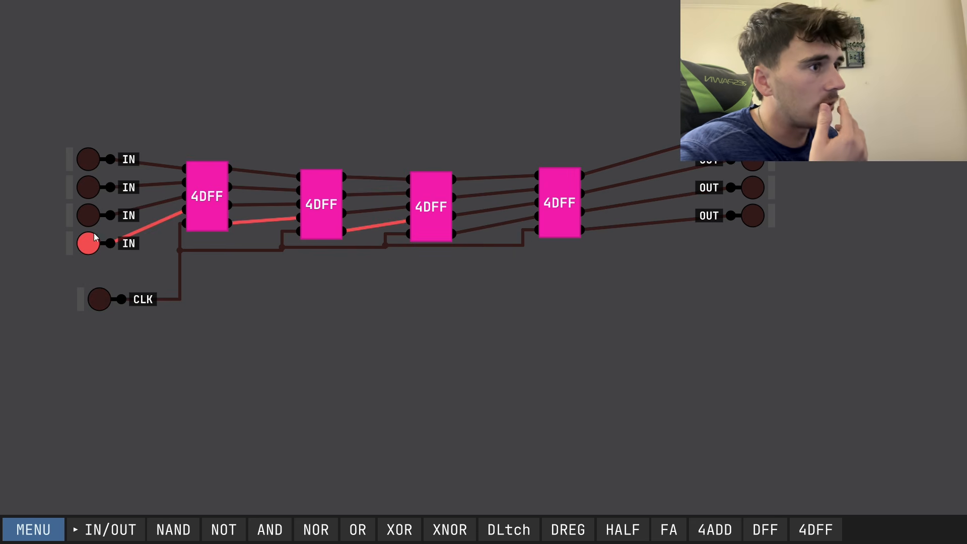
{"action": "left_click", "coordinate": [94, 236]}
{"action": "left_click", "coordinate": [103, 301]}
{"action": "left_click", "coordinate": [103, 300]}
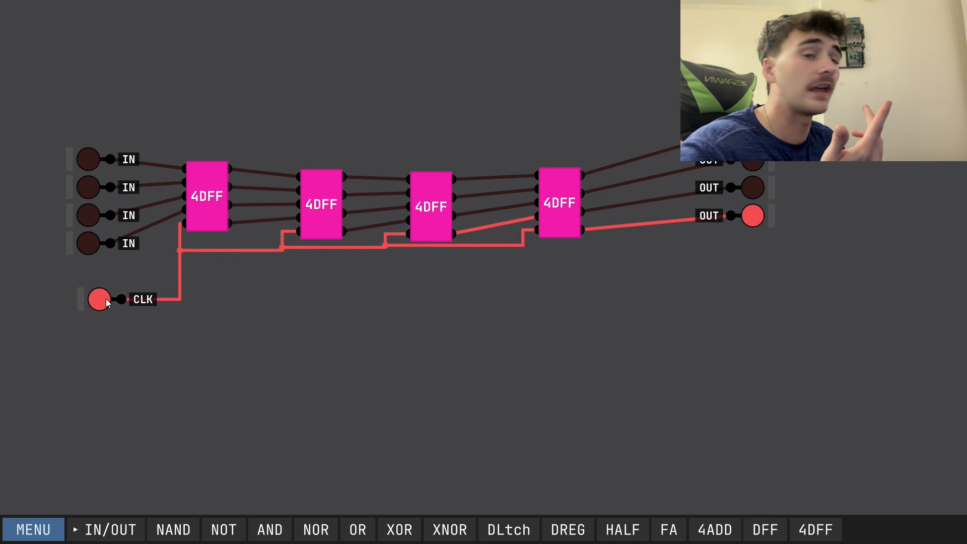
{"action": "left_click", "coordinate": [103, 301]}
{"action": "left_click", "coordinate": [103, 301]}
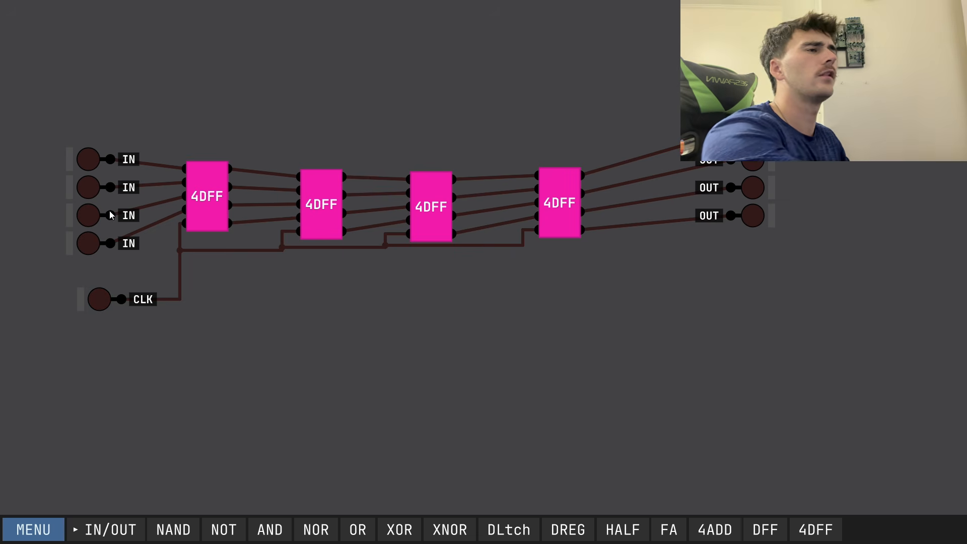
Test the first data input by clocking its bit in, switching it off and pulsing CLK to shift it through all four stages.
{"action": "left_click", "coordinate": [99, 158]}
{"action": "left_click", "coordinate": [98, 301]}
{"action": "left_click", "coordinate": [99, 302]}
{"action": "left_click", "coordinate": [88, 160]}
{"action": "left_click", "coordinate": [100, 303]}
{"action": "left_click", "coordinate": [100, 303]}
{"action": "left_click", "coordinate": [100, 304]}
{"action": "left_click", "coordinate": [101, 304]}
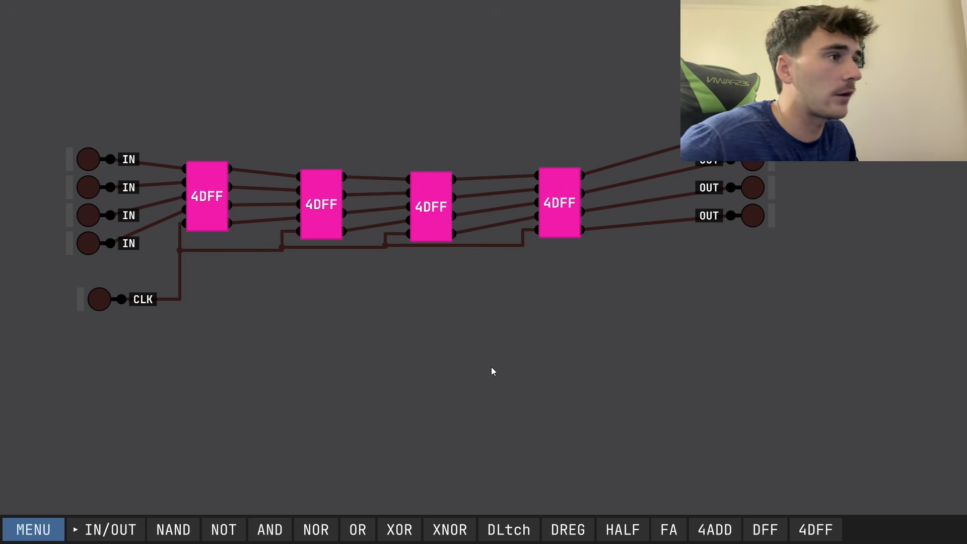
Load the third data bit into the first 4DFF with one clock pulse and switch that input off.
{"action": "left_click", "coordinate": [83, 216]}
{"action": "left_click", "coordinate": [101, 303]}
{"action": "left_click", "coordinate": [86, 225]}
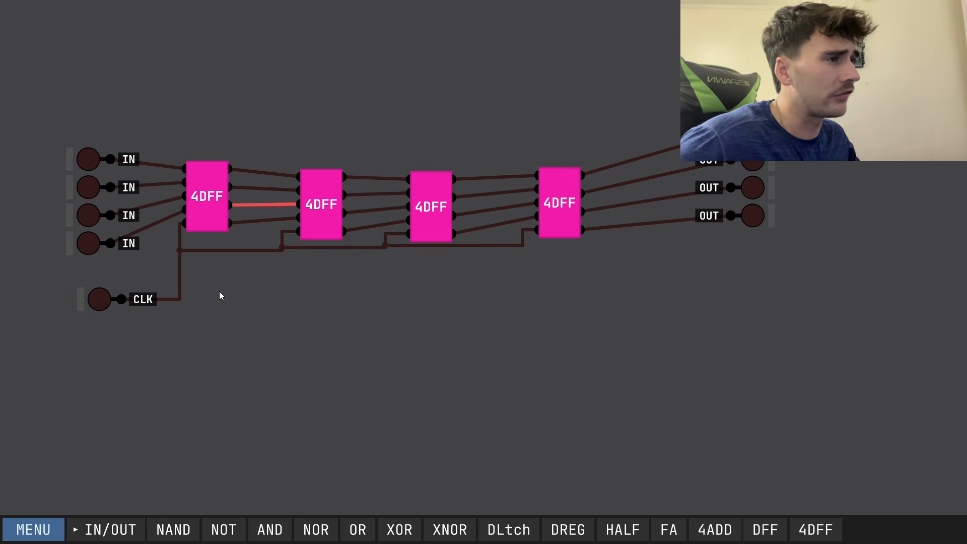
Save the 4DFF chain as a chip named "Stack Reg".
{"action": "left_click", "coordinate": [15, 538]}
{"action": "left_click", "coordinate": [56, 409]}
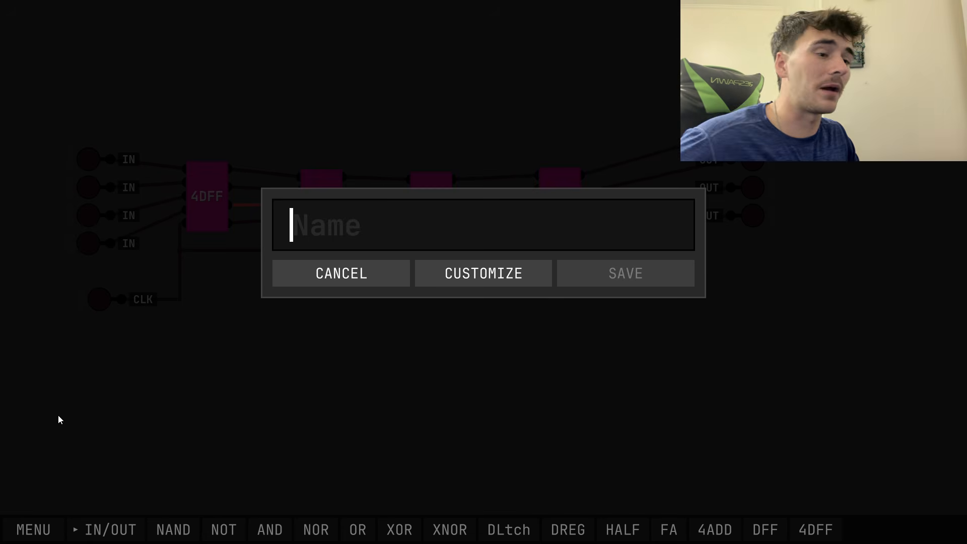
{"action": "type", "text": "St"}
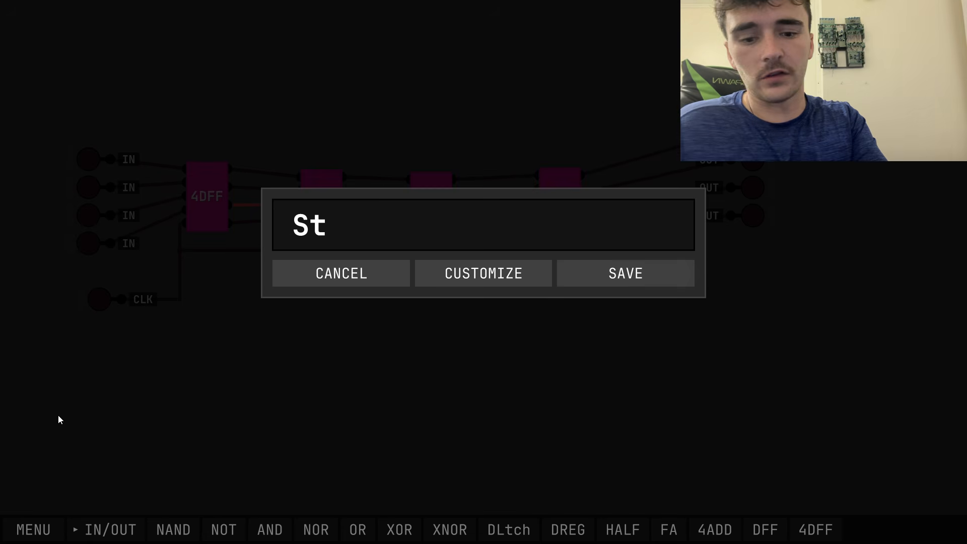
{"action": "type", "text": "ack Reg"}
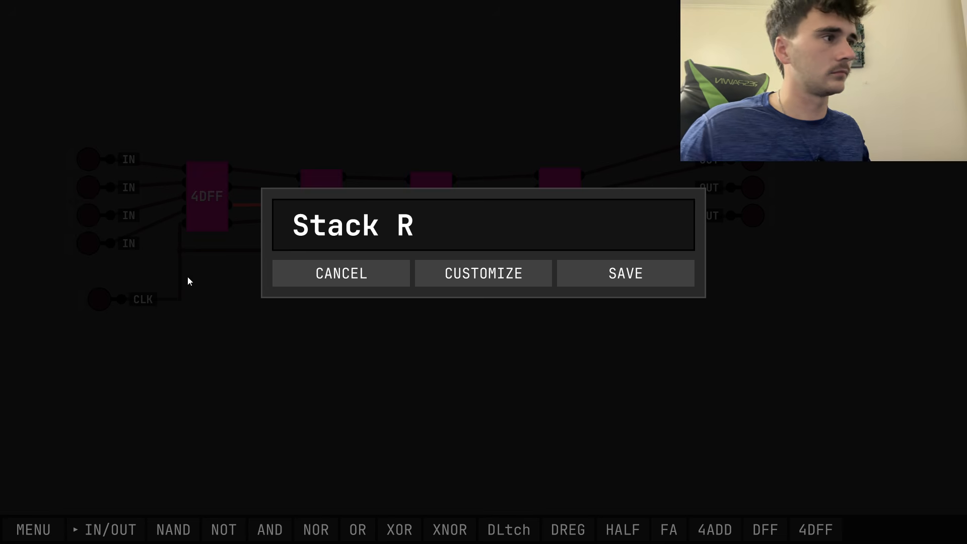
{"action": "left_click", "coordinate": [584, 275]}
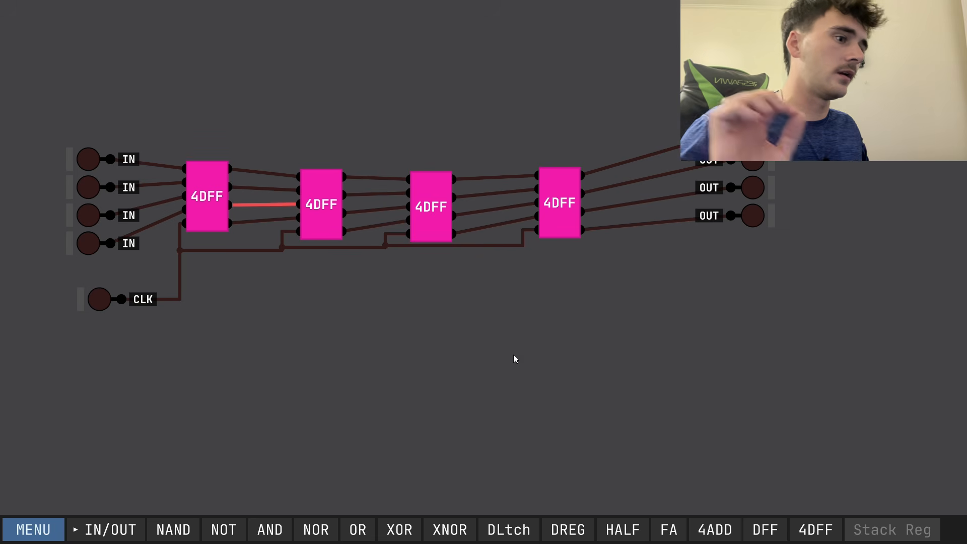
Start a new chip and place two columns of four AND gates, one above the other.
{"action": "left_click", "coordinate": [50, 529]}
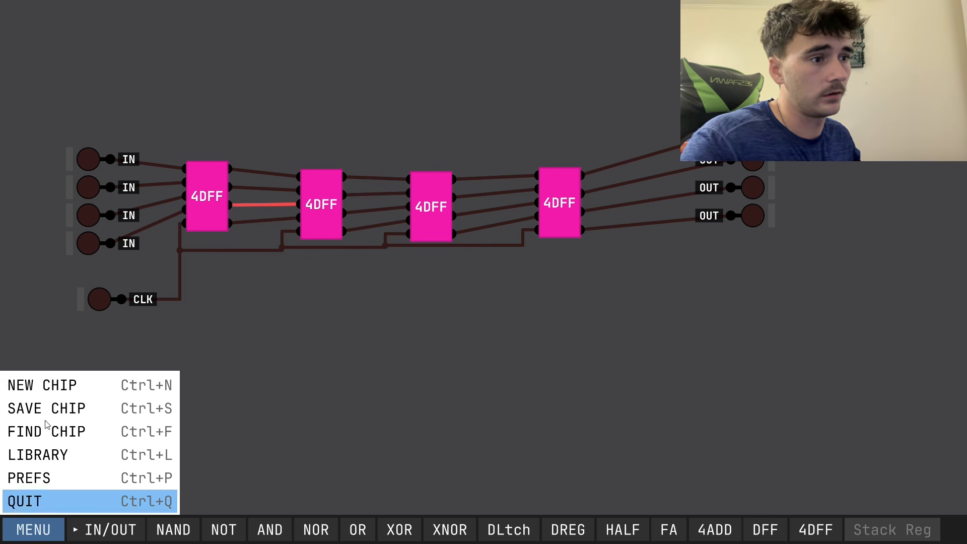
{"action": "left_click", "coordinate": [71, 389]}
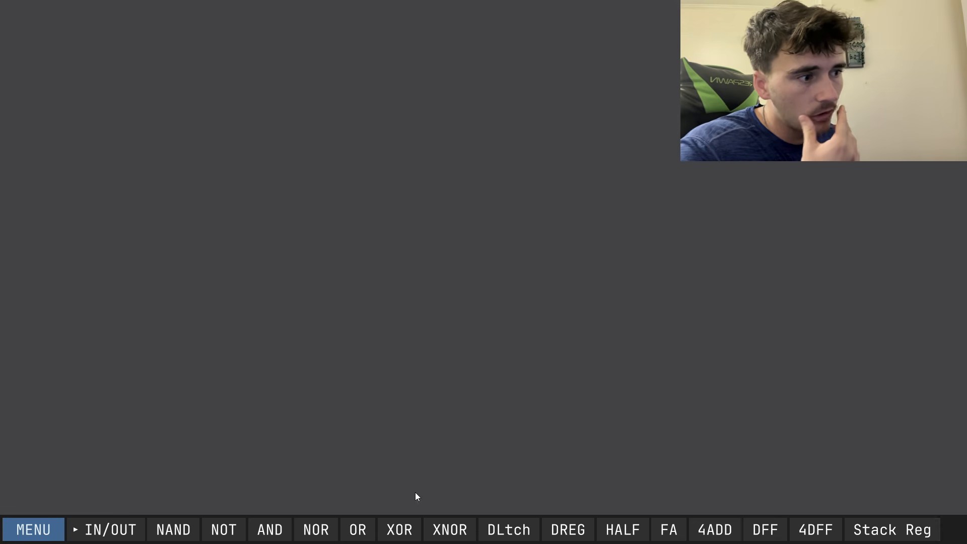
{"action": "left_click", "coordinate": [269, 529]}
{"action": "scroll", "coordinate": [344, 148], "scroll_direction": "up", "scroll_amount": 3}
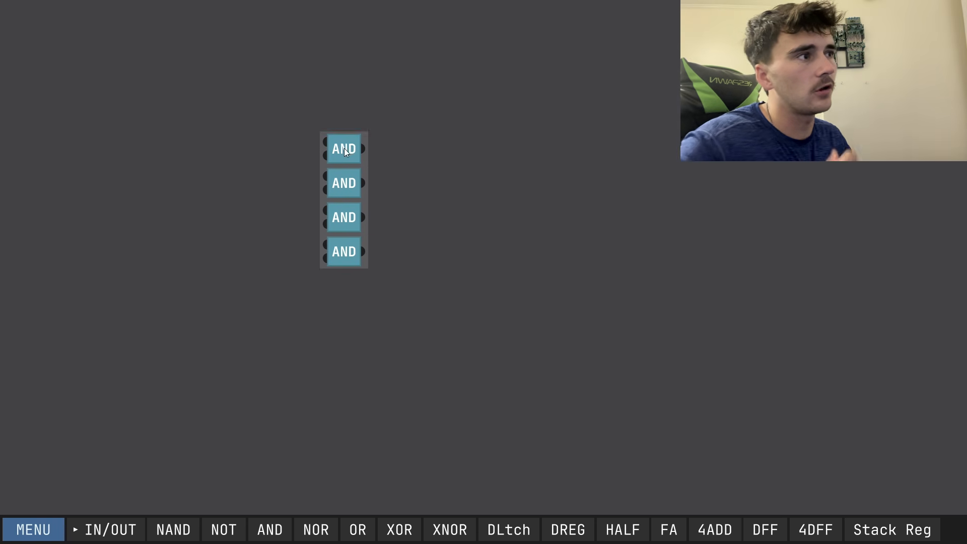
{"action": "left_click", "coordinate": [370, 69], "text": "shift"}
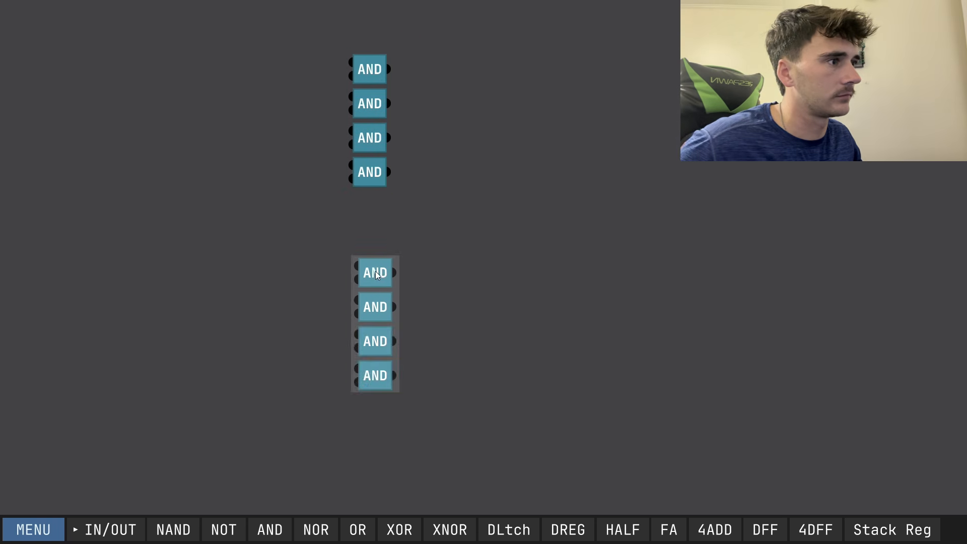
{"action": "left_click", "coordinate": [367, 264]}
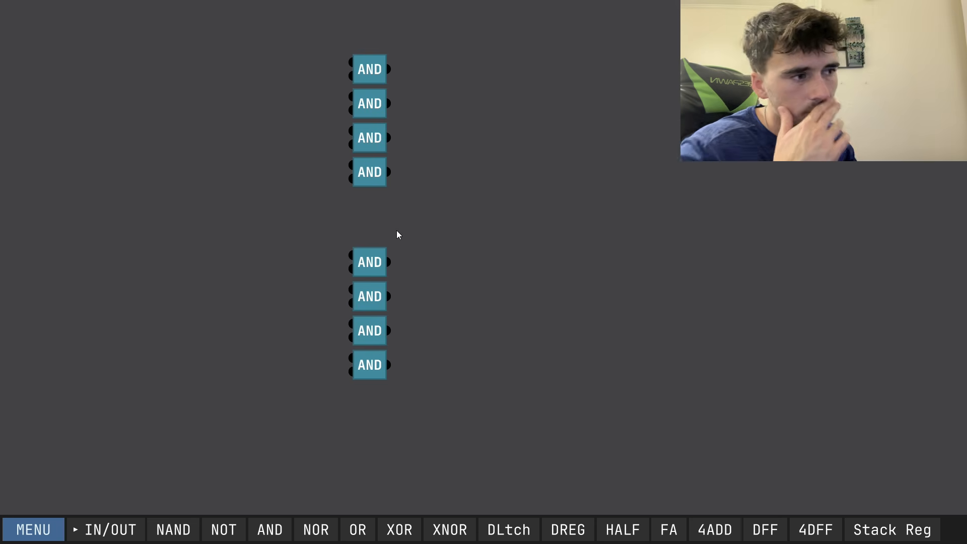
Place a column of four OR gates right of the ANDs and wire each upper and lower AND pair to its matching OR.
{"action": "left_click", "coordinate": [358, 530]}
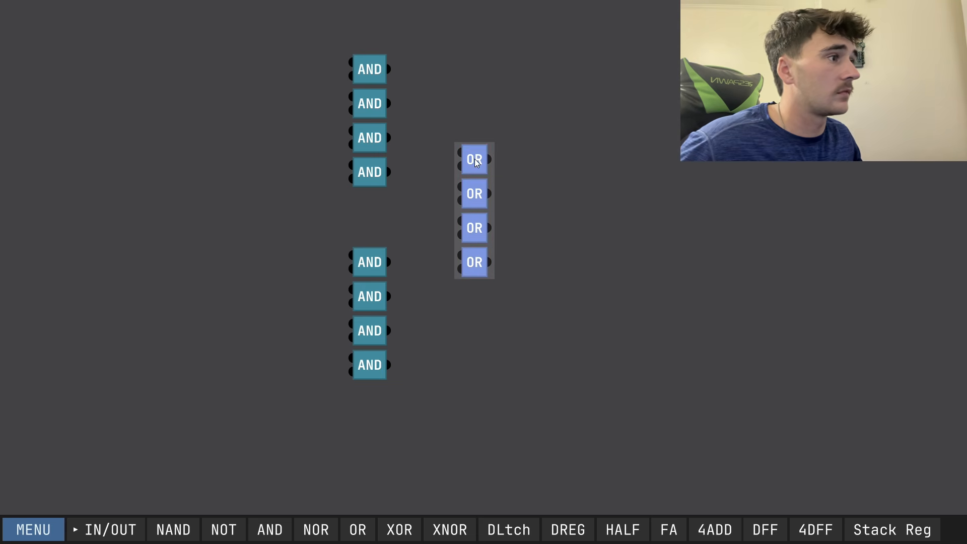
{"action": "left_click", "coordinate": [489, 185]}
{"action": "left_click_drag", "start_coordinate": [393, 71], "coordinate": [475, 177]}
{"action": "left_click_drag", "start_coordinate": [389, 263], "coordinate": [473, 192]}
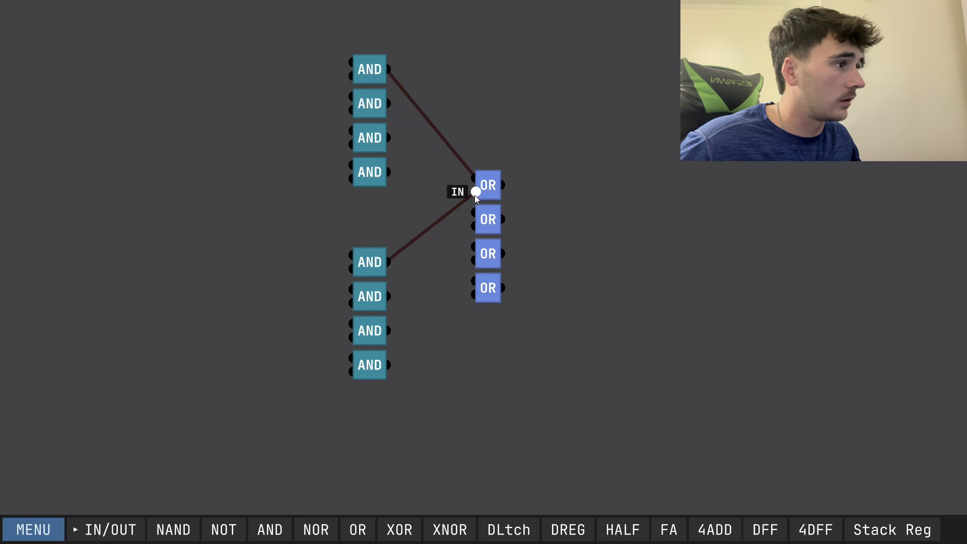
{"action": "left_click_drag", "start_coordinate": [388, 296], "coordinate": [473, 229]}
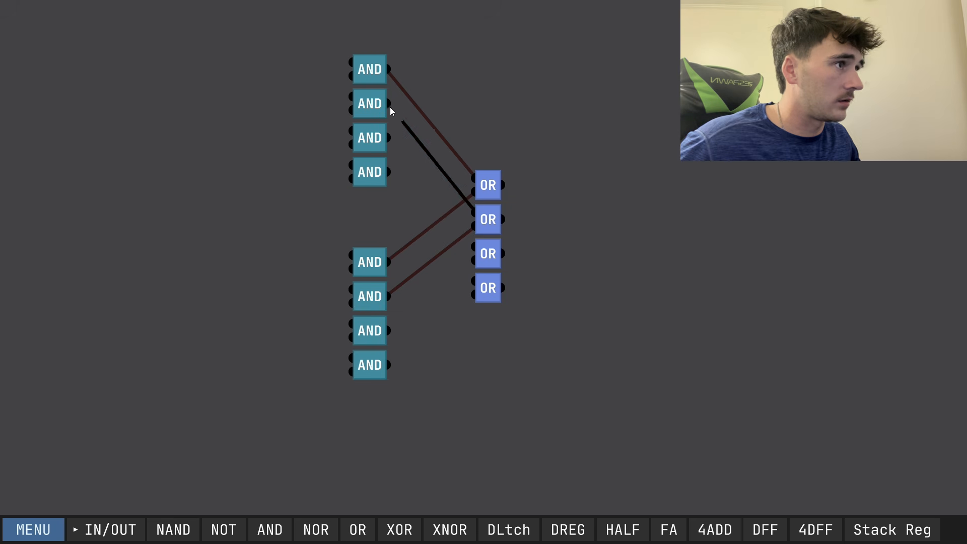
{"action": "left_click_drag", "start_coordinate": [389, 103], "coordinate": [474, 212]}
{"action": "left_click_drag", "start_coordinate": [389, 137], "coordinate": [477, 247]}
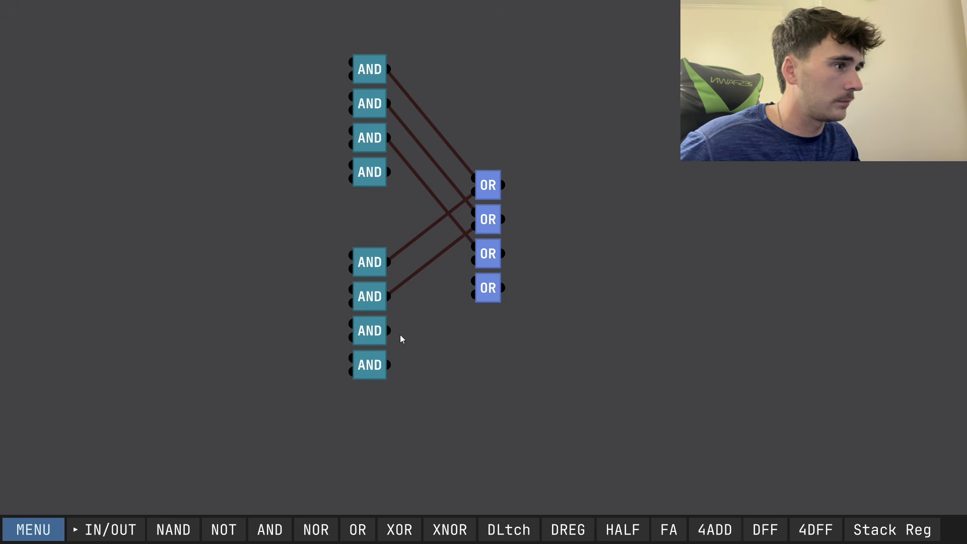
{"action": "mouse_move", "coordinate": [389, 331]}
{"action": "left_mouse_down"}
{"action": "mouse_move", "coordinate": [475, 261]}
{"action": "mouse_move", "coordinate": [384, 332]}
{"action": "left_mouse_up"}
{"action": "left_click_drag", "start_coordinate": [475, 281], "coordinate": [389, 172]}
{"action": "left_click_drag", "start_coordinate": [476, 296], "coordinate": [388, 365]}
Place a NOT gate left of the lower AND column and wire its output to the second input of all four lower ANDs.
{"action": "left_click", "coordinate": [224, 530]}
{"action": "left_click", "coordinate": [251, 372]}
{"action": "left_click_drag", "start_coordinate": [270, 371], "coordinate": [352, 372]}
{"action": "mouse_move", "coordinate": [355, 269]}
{"action": "left_mouse_down"}
{"action": "mouse_move", "coordinate": [331, 276]}
{"action": "mouse_move", "coordinate": [316, 324]}
{"action": "mouse_move", "coordinate": [331, 373]}
{"action": "left_mouse_up"}
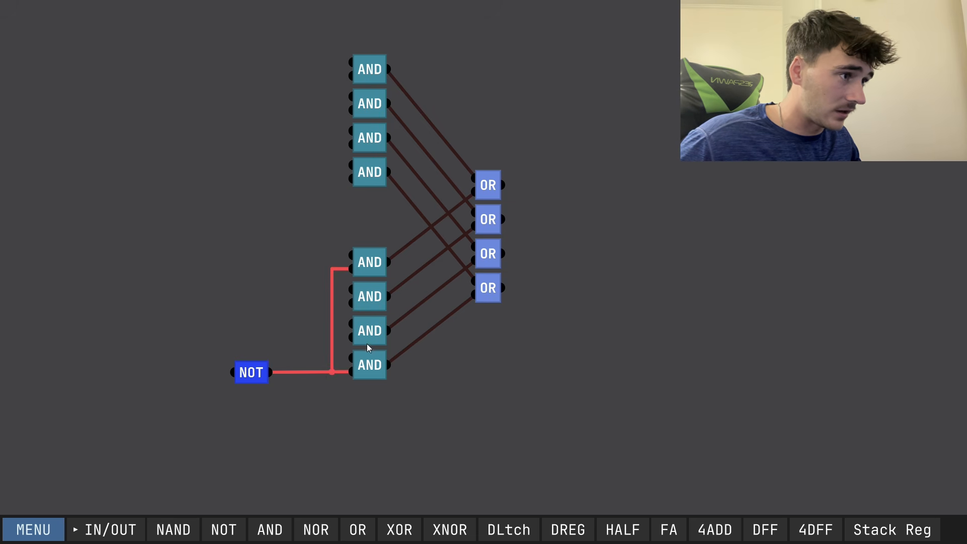
{"action": "left_click_drag", "start_coordinate": [352, 337], "coordinate": [332, 337]}
{"action": "left_click_drag", "start_coordinate": [352, 303], "coordinate": [332, 304]}
Place a column of five IN-1 pins on the left side of the circuit.
{"action": "left_click", "coordinate": [108, 529]}
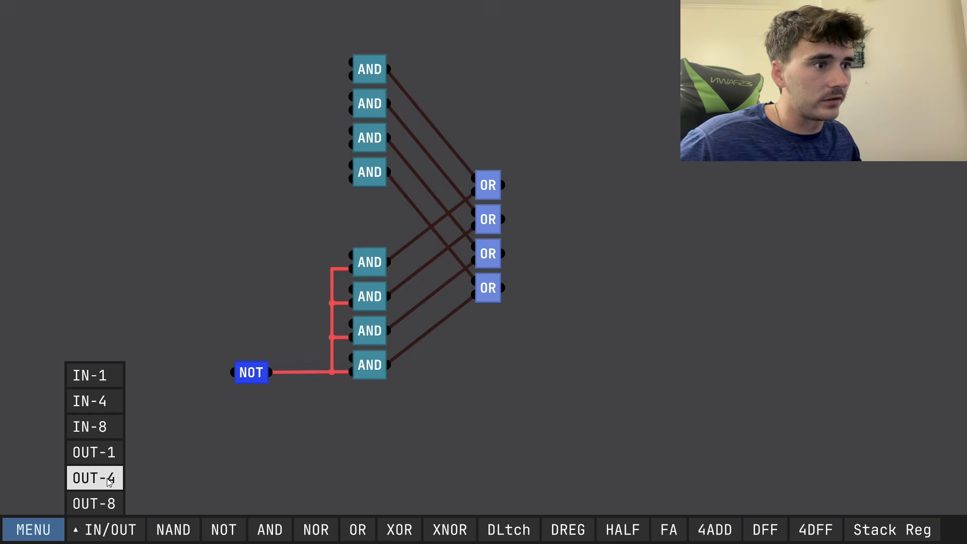
{"action": "left_click", "coordinate": [103, 376]}
{"action": "left_click", "coordinate": [103, 376]}
{"action": "left_click", "coordinate": [103, 376]}
{"action": "left_click", "coordinate": [103, 376]}
{"action": "left_click", "coordinate": [103, 376]}
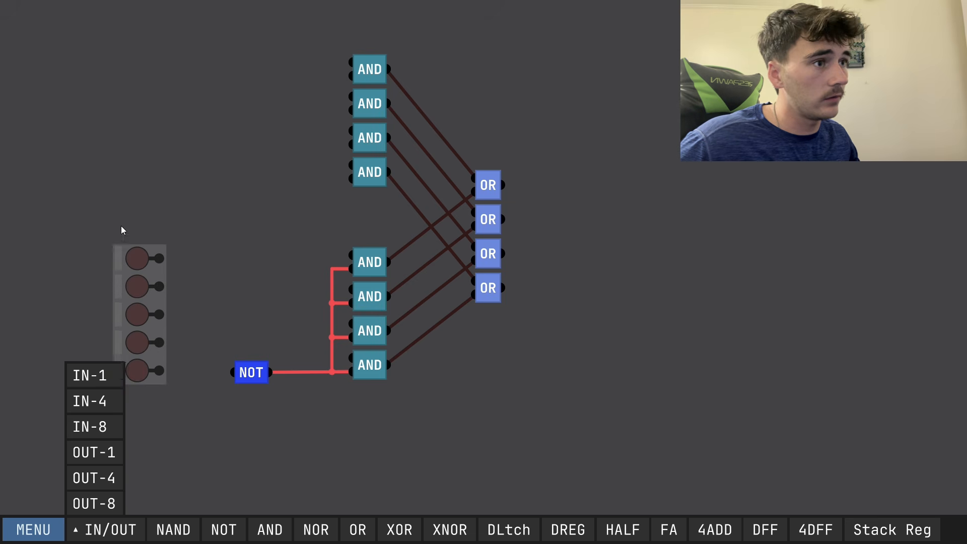
{"action": "left_click", "coordinate": [93, 183]}
Wire the lowest IN pin to the NOT gate's input and to the second input of all four upper AND gates.
{"action": "left_click_drag", "start_coordinate": [130, 293], "coordinate": [232, 373]}
{"action": "mouse_move", "coordinate": [352, 177]}
{"action": "left_mouse_down"}
{"action": "mouse_move", "coordinate": [242, 164]}
{"action": "mouse_move", "coordinate": [226, 180]}
{"action": "mouse_move", "coordinate": [211, 376]}
{"action": "mouse_move", "coordinate": [227, 368]}
{"action": "left_mouse_up"}
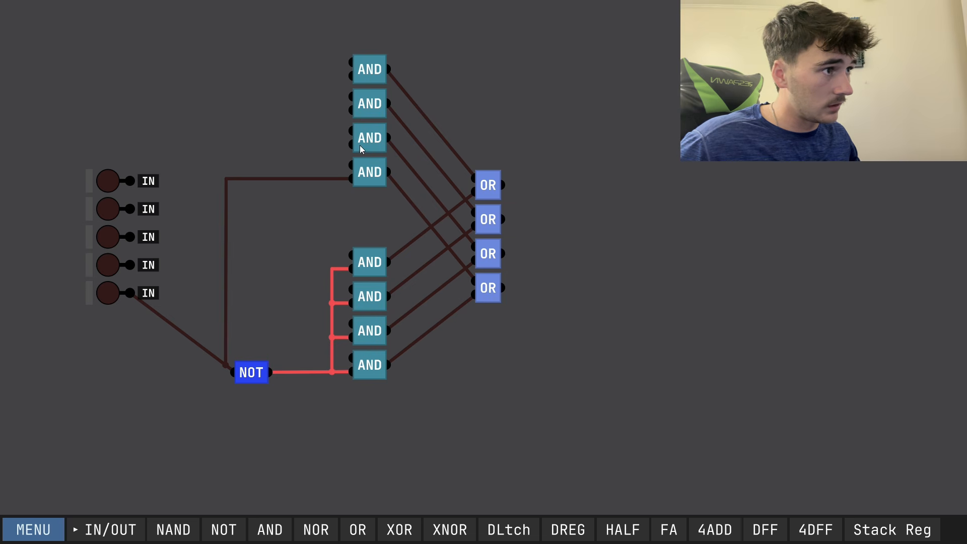
{"action": "left_click_drag", "start_coordinate": [351, 145], "coordinate": [327, 178]}
{"action": "mouse_move", "coordinate": [352, 109]}
{"action": "left_mouse_down"}
{"action": "mouse_move", "coordinate": [331, 123]}
{"action": "mouse_move", "coordinate": [328, 144]}
{"action": "left_mouse_up"}
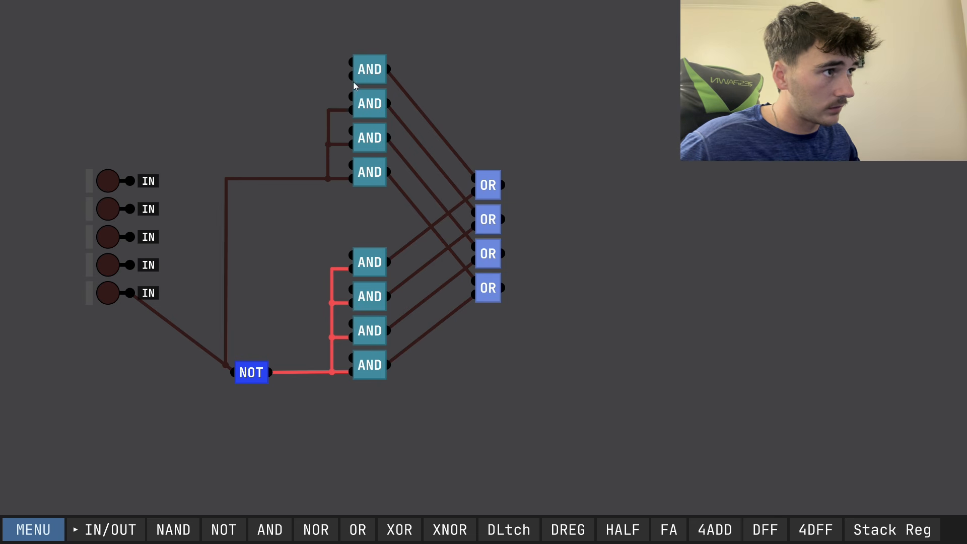
{"action": "left_click_drag", "start_coordinate": [329, 111], "coordinate": [328, 110]}
Wire the four upper IN pins, in order, to the first inputs of the four upper AND gates.
{"action": "left_click_drag", "start_coordinate": [135, 181], "coordinate": [352, 63]}
{"action": "left_click_drag", "start_coordinate": [130, 208], "coordinate": [352, 96]}
{"action": "left_click_drag", "start_coordinate": [353, 131], "coordinate": [352, 169]}
Wire the first input of each lower AND gate to the matching IN pin's wire.
{"action": "left_click_drag", "start_coordinate": [353, 255], "coordinate": [248, 118]}
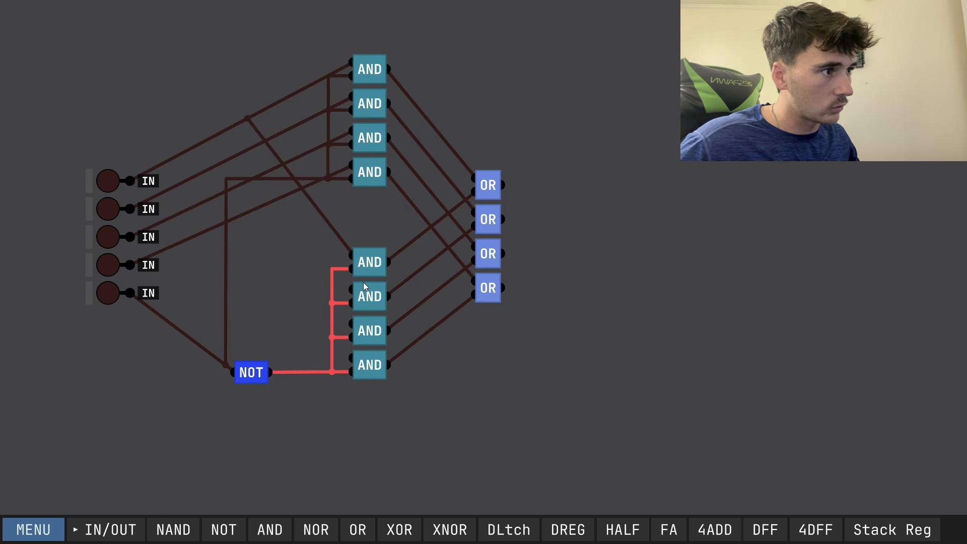
{"action": "left_click_drag", "start_coordinate": [353, 288], "coordinate": [207, 169]}
{"action": "left_click_drag", "start_coordinate": [352, 323], "coordinate": [191, 207]}
{"action": "left_click_drag", "start_coordinate": [354, 362], "coordinate": [180, 242]}
Rename the lowest IN pin, which feeds the NOT gate, as S.
{"action": "right_click", "coordinate": [95, 300]}
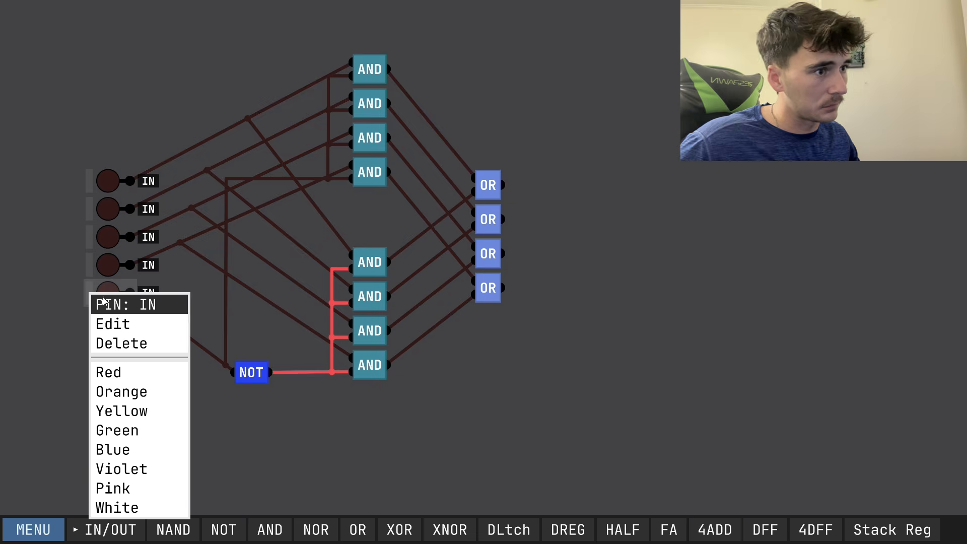
{"action": "left_click", "coordinate": [135, 322]}
{"action": "type", "text": "S"}
{"action": "left_click", "coordinate": [529, 267]}
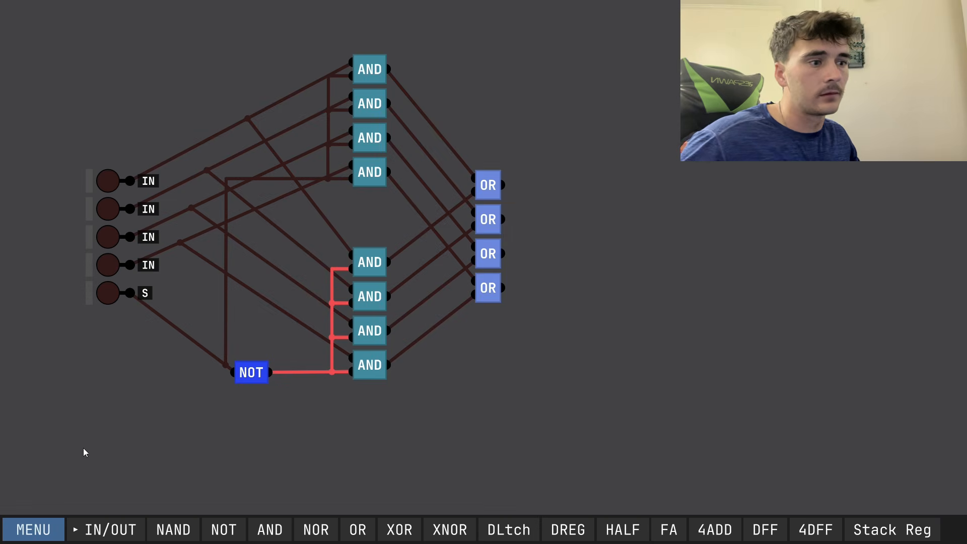
{"action": "left_click", "coordinate": [126, 541]}
{"action": "left_click", "coordinate": [100, 450]}
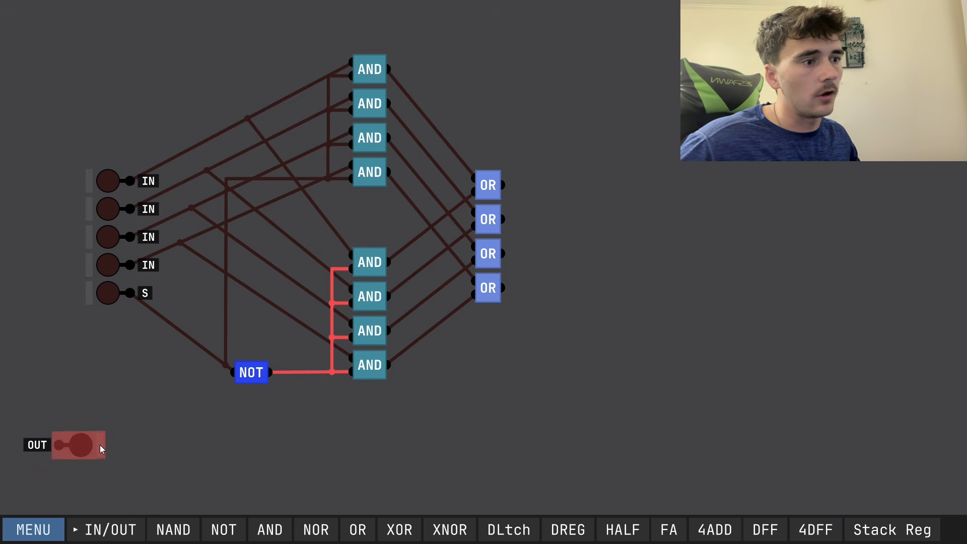
{"action": "left_click", "coordinate": [99, 444]}
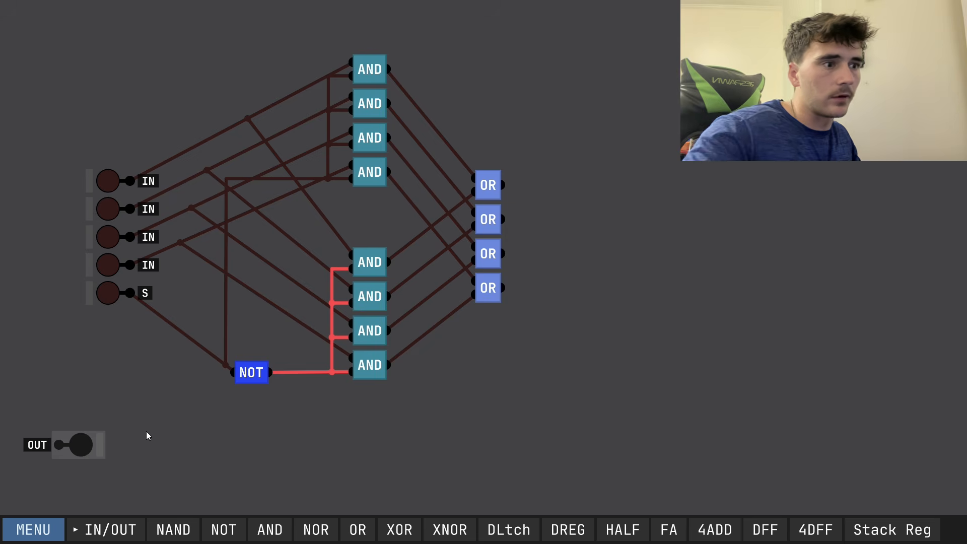
{"action": "key", "text": "Delete"}
Place a column of four OUT-1 pins just right of the OR gates.
{"action": "left_click", "coordinate": [112, 533]}
{"action": "left_click_drag", "start_coordinate": [95, 451], "coordinate": [565, 179]}
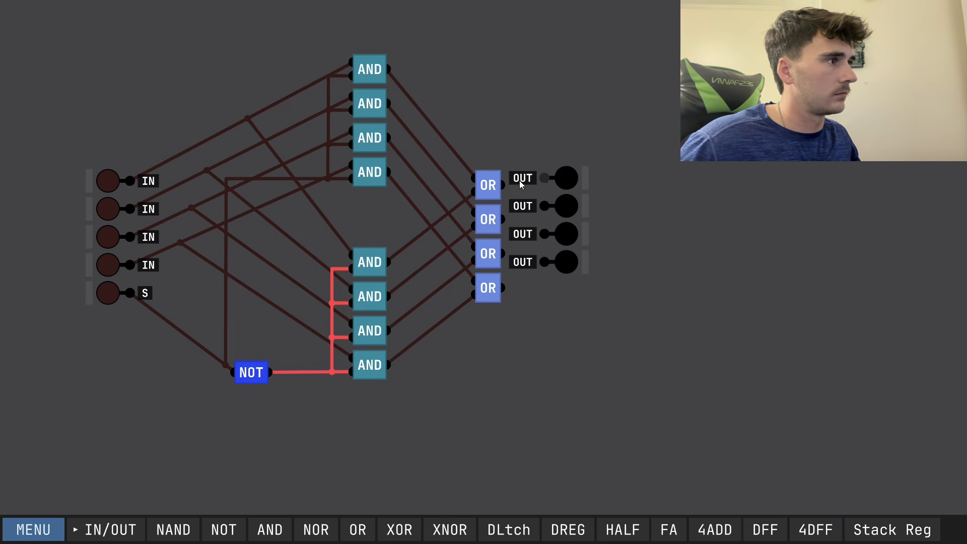
Wire the output of each OR gate, in order, to its matching OUT pin.
{"action": "left_click", "coordinate": [503, 186]}
{"action": "left_click", "coordinate": [503, 219]}
{"action": "left_click", "coordinate": [545, 207]}
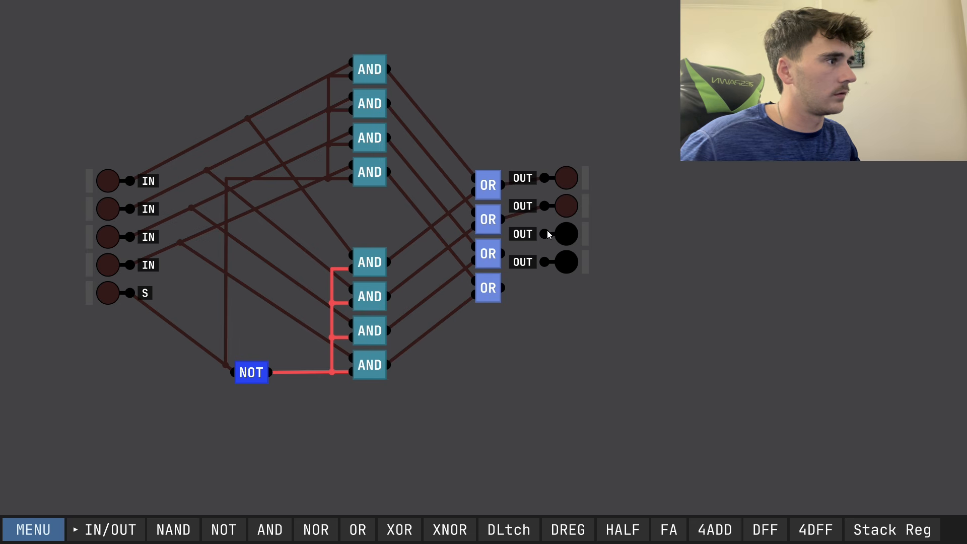
{"action": "left_click", "coordinate": [502, 253]}
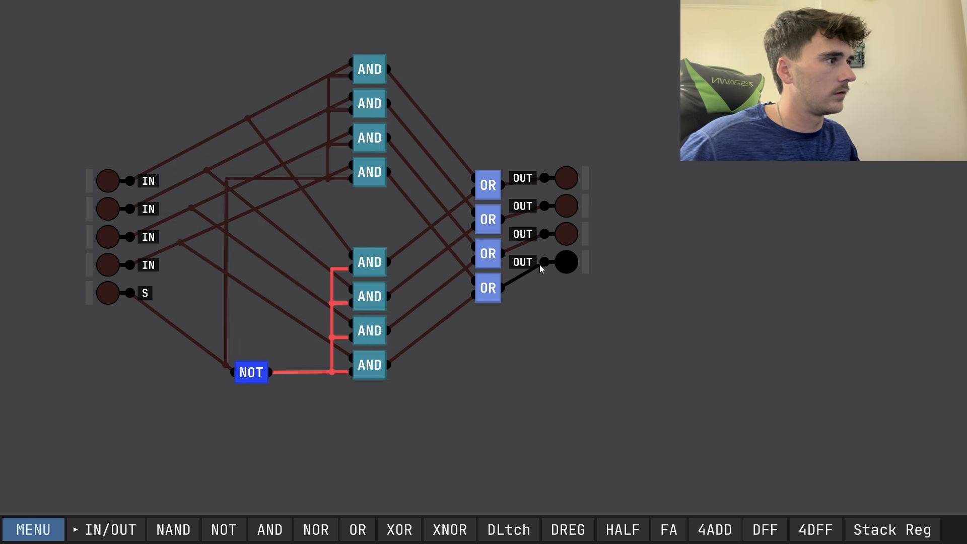
{"action": "left_click", "coordinate": [544, 262]}
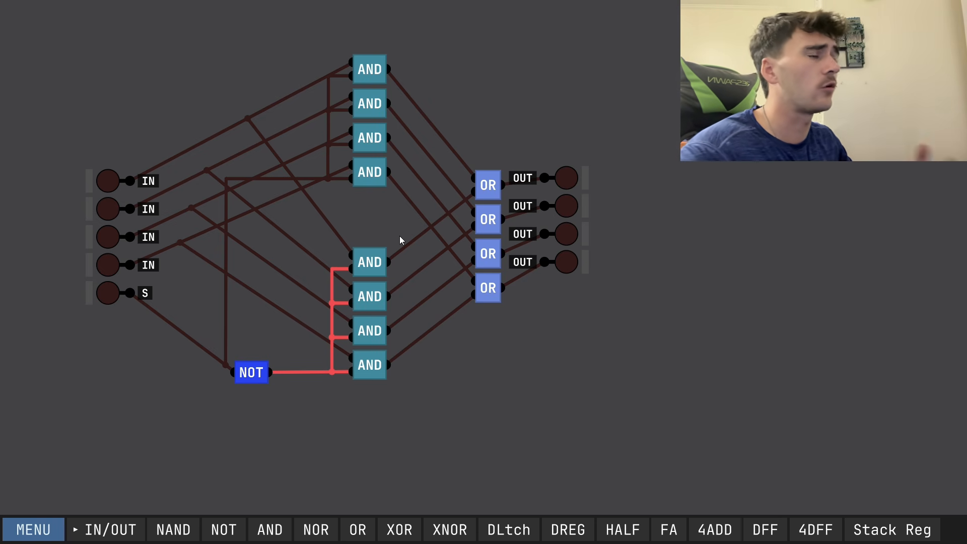
Test the circuit by toggling the S input and switching on the second IN pin.
{"action": "left_click", "coordinate": [109, 295]}
{"action": "left_click", "coordinate": [111, 295]}
{"action": "left_click", "coordinate": [109, 209]}
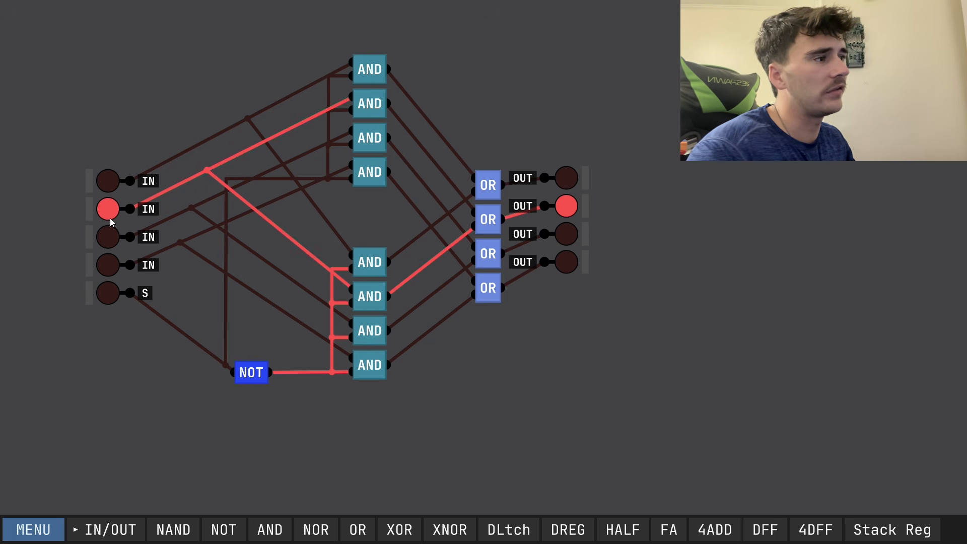
{"action": "left_click", "coordinate": [110, 296]}
{"action": "left_click", "coordinate": [110, 297]}
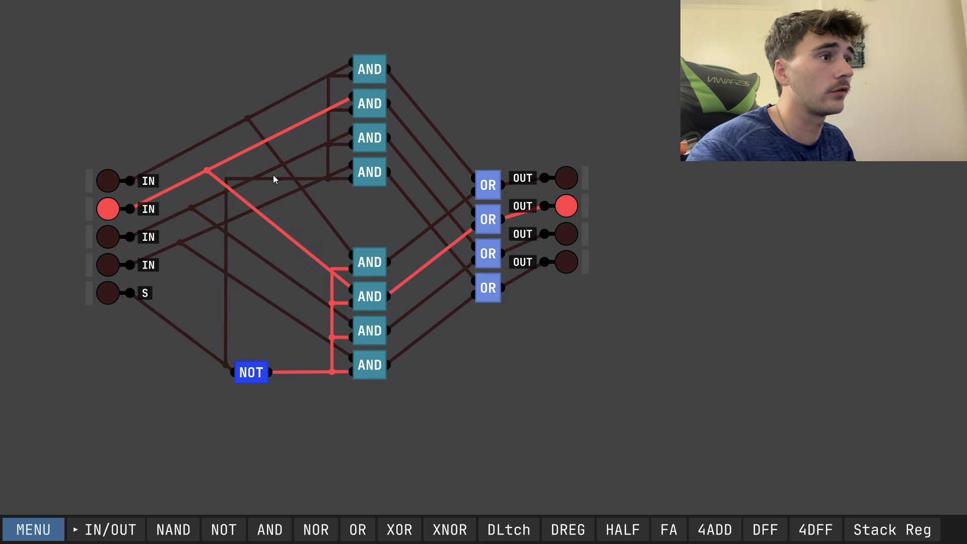
Delete the four wires that branch from the IN pins to the lower four AND gates.
{"action": "right_click", "coordinate": [196, 257]}
{"action": "left_click", "coordinate": [227, 303]}
{"action": "right_click", "coordinate": [257, 260]}
{"action": "left_click", "coordinate": [276, 304]}
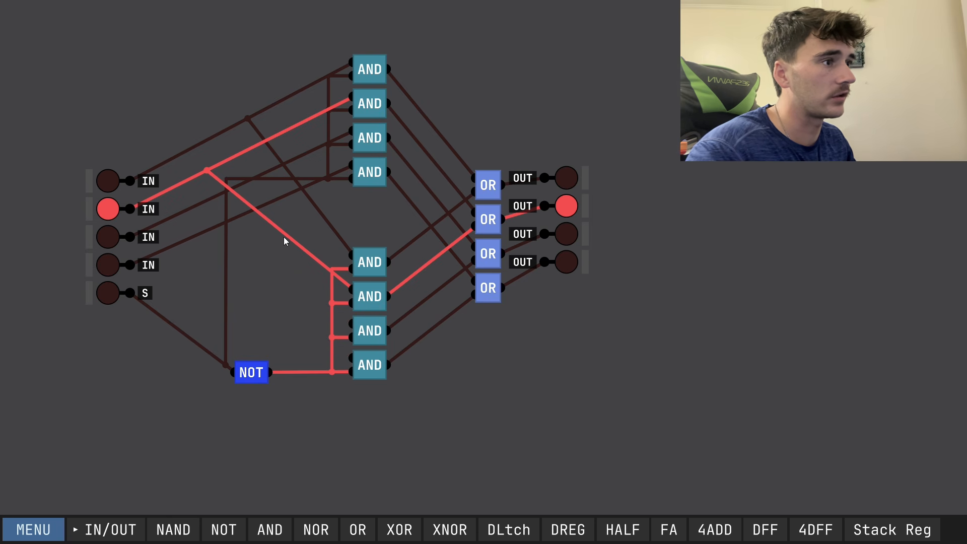
{"action": "right_click", "coordinate": [284, 241]}
{"action": "left_click", "coordinate": [302, 281]}
{"action": "right_click", "coordinate": [314, 210]}
{"action": "left_click", "coordinate": [343, 260]}
Move the four IN pins up beside the upper AND gates and the S pin down beside the NOT gate.
{"action": "left_click_drag", "start_coordinate": [82, 146], "coordinate": [167, 262]}
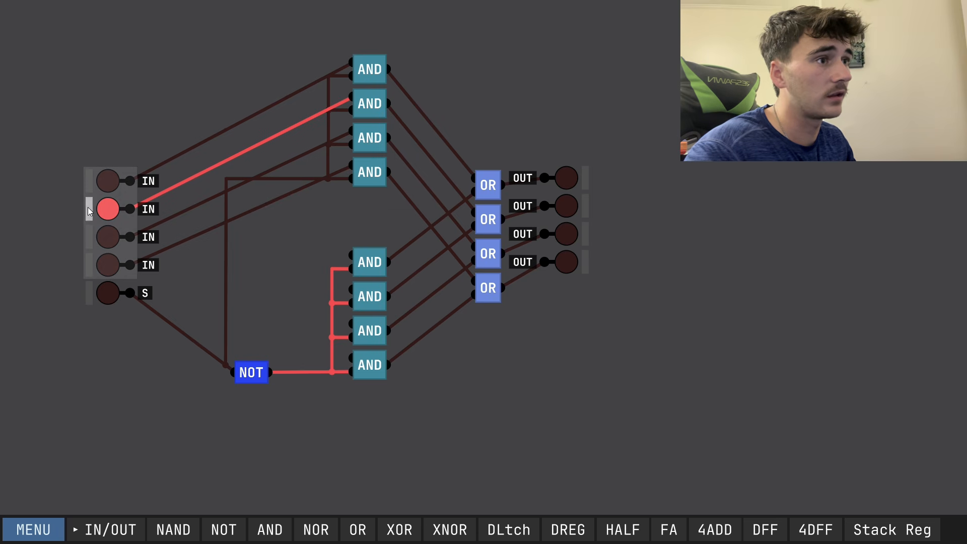
{"action": "left_click_drag", "start_coordinate": [89, 212], "coordinate": [73, 77]}
{"action": "left_click_drag", "start_coordinate": [62, 258], "coordinate": [132, 327]}
{"action": "left_click_drag", "start_coordinate": [83, 306], "coordinate": [74, 394]}
{"action": "left_click", "coordinate": [106, 530]}
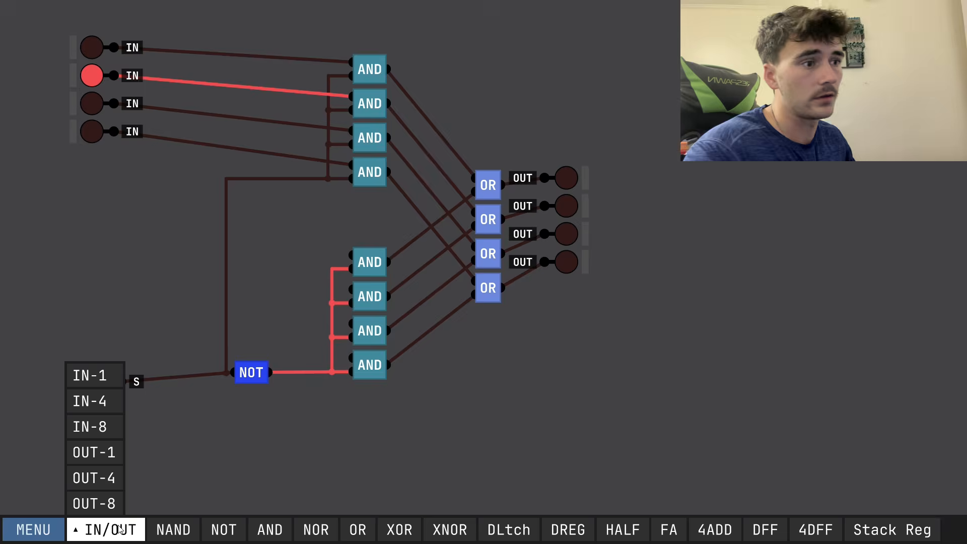
{"action": "left_click", "coordinate": [105, 379]}
{"action": "key", "text": "Escape"}
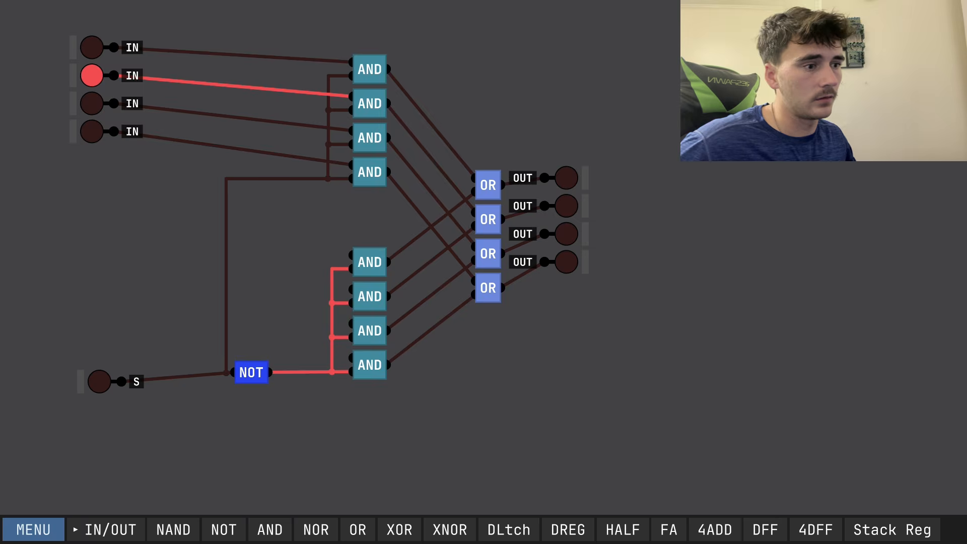
Place a second group of four IN pins above S and wire each one to its matching lower AND gate.
{"action": "left_click", "coordinate": [96, 529]}
{"action": "left_click", "coordinate": [86, 412]}
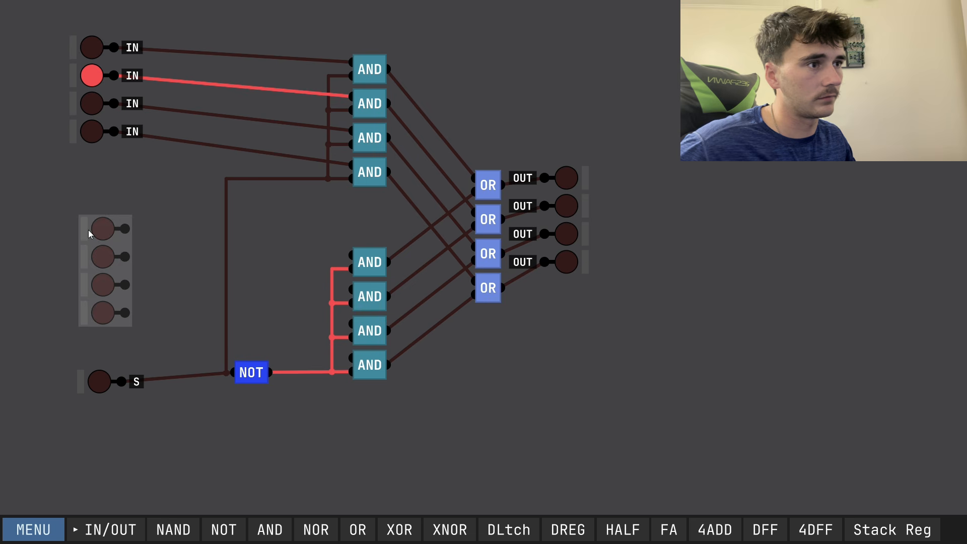
{"action": "left_click", "coordinate": [133, 235]}
{"action": "left_click_drag", "start_coordinate": [142, 232], "coordinate": [352, 254]}
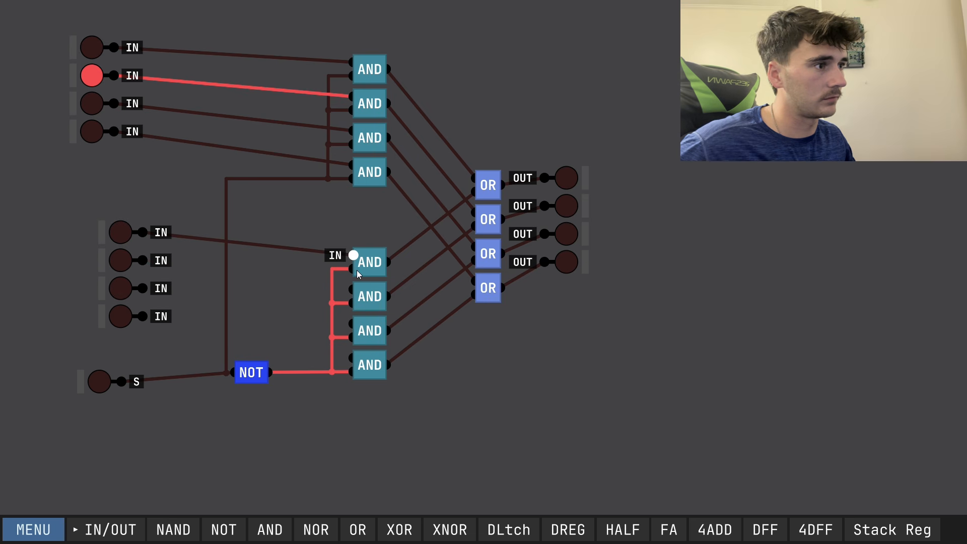
{"action": "left_click_drag", "start_coordinate": [352, 294], "coordinate": [352, 322]}
{"action": "left_click_drag", "start_coordinate": [352, 356], "coordinate": [143, 317]}
Test the selector by switching on the top upper IN and the two lowest lower IN pins, and toggling S repeatedly.
{"action": "left_click", "coordinate": [120, 288]}
{"action": "left_click", "coordinate": [105, 377]}
{"action": "left_click", "coordinate": [106, 376]}
{"action": "left_click", "coordinate": [92, 55]}
{"action": "left_click", "coordinate": [100, 385]}
{"action": "left_click", "coordinate": [100, 384]}
{"action": "left_click", "coordinate": [123, 315]}
{"action": "left_click", "coordinate": [97, 388]}
{"action": "left_click", "coordinate": [97, 387]}
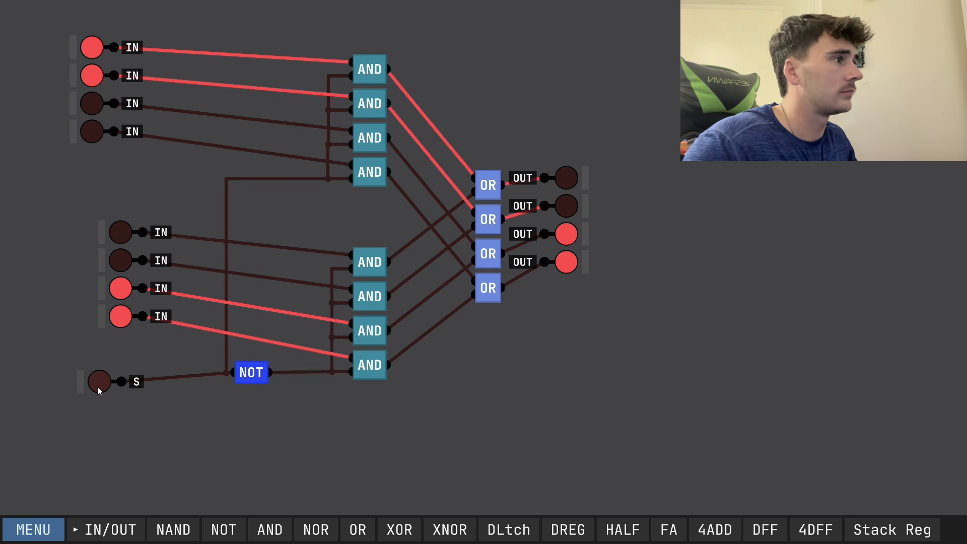
{"action": "left_click", "coordinate": [99, 387]}
{"action": "left_click", "coordinate": [99, 386]}
{"action": "left_click", "coordinate": [98, 386]}
{"action": "left_click", "coordinate": [99, 386]}
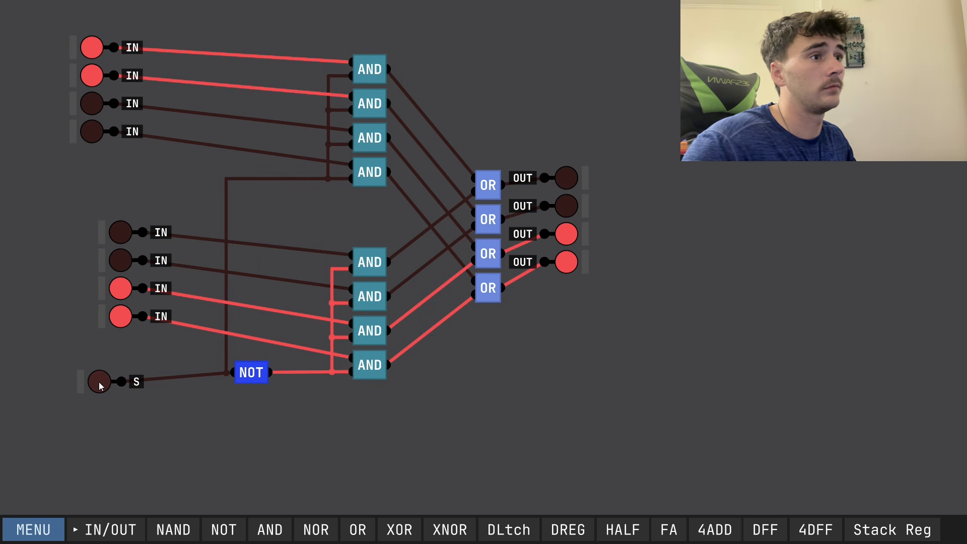
Rename the lowest pin of the lower IN group as A.
{"action": "right_click", "coordinate": [112, 319]}
{"action": "left_click", "coordinate": [117, 335]}
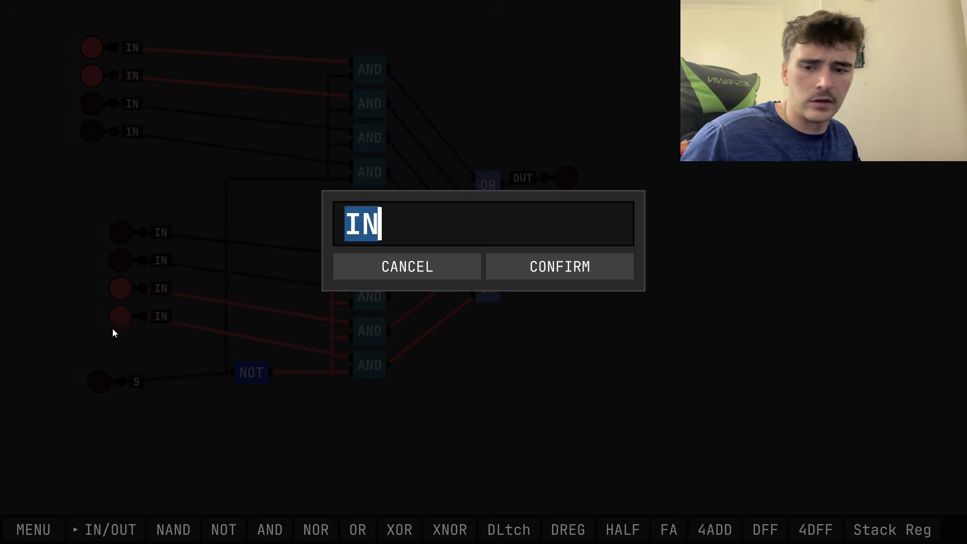
{"action": "type", "text": "A"}
{"action": "left_click", "coordinate": [518, 271]}
{"action": "right_click", "coordinate": [100, 284]}
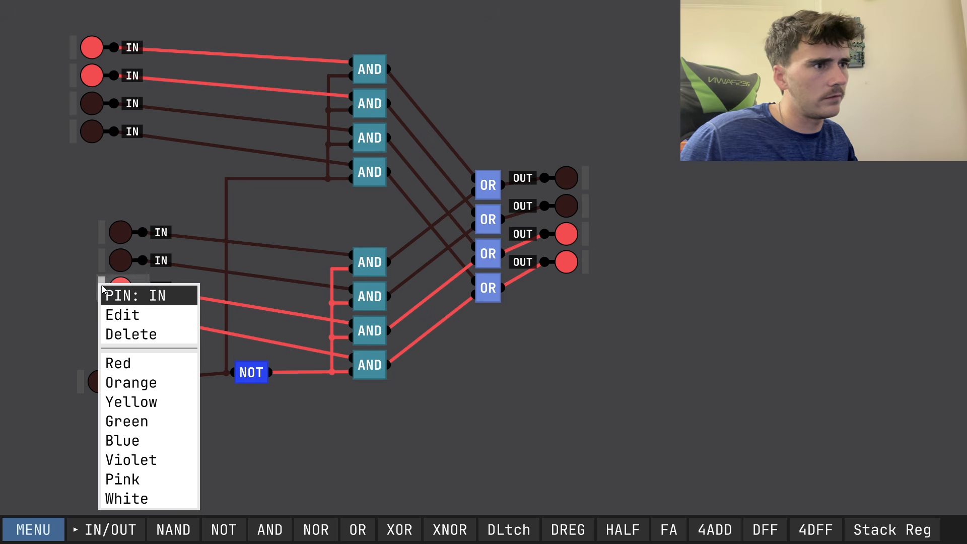
{"action": "left_click", "coordinate": [122, 331]}
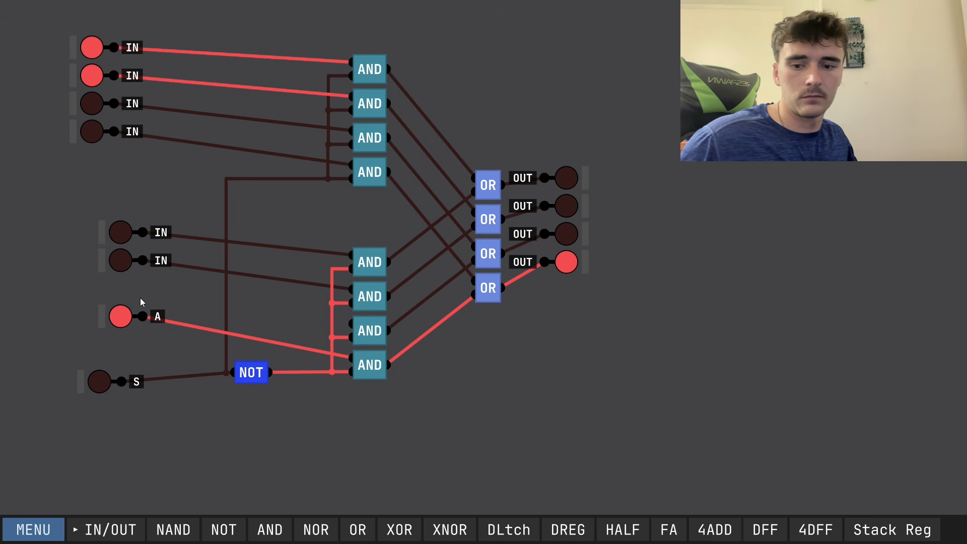
{"action": "key", "text": "ctrl+z"}
Rename the third pin of the lower IN group as A.
{"action": "right_click", "coordinate": [99, 280]}
{"action": "left_click", "coordinate": [119, 315]}
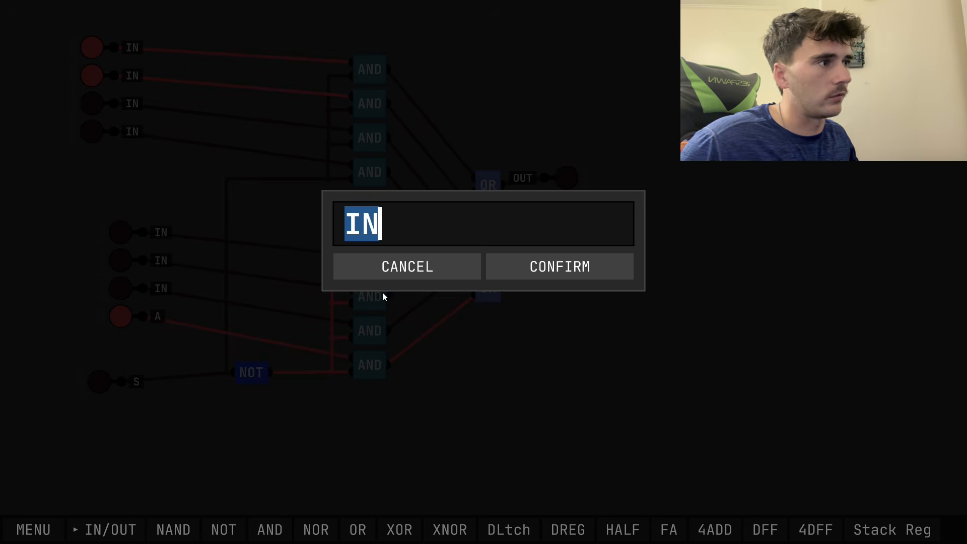
{"action": "type", "text": "S"}
{"action": "key", "text": "BackSpace"}
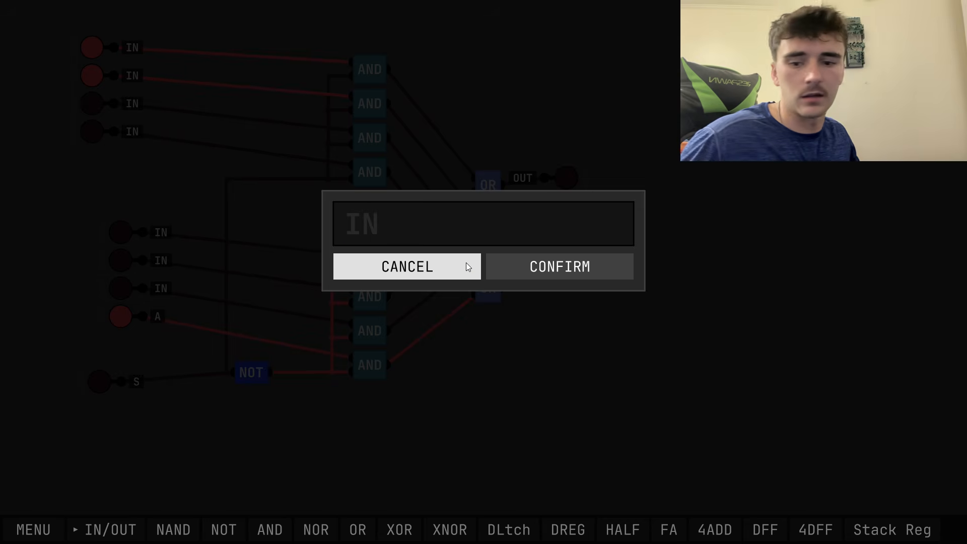
{"action": "type", "text": "A"}
{"action": "left_click", "coordinate": [588, 267]}
Rename the two topmost pins of the lower IN group as A.
{"action": "right_click", "coordinate": [102, 264]}
{"action": "left_click", "coordinate": [123, 289]}
{"action": "type", "text": "A"}
{"action": "left_click", "coordinate": [569, 266]}
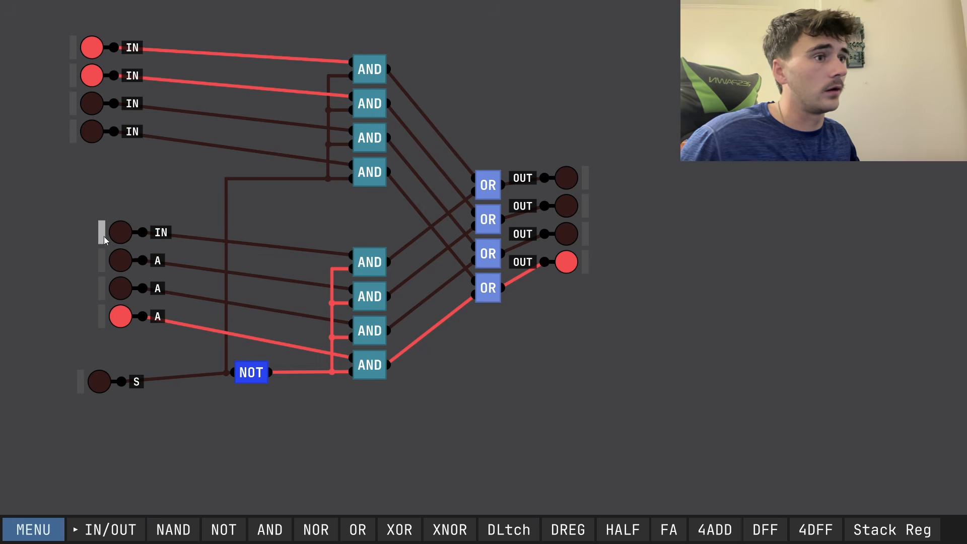
{"action": "right_click", "coordinate": [105, 240]}
{"action": "left_click", "coordinate": [135, 266]}
{"action": "type", "text": "A"}
{"action": "left_click", "coordinate": [554, 267]}
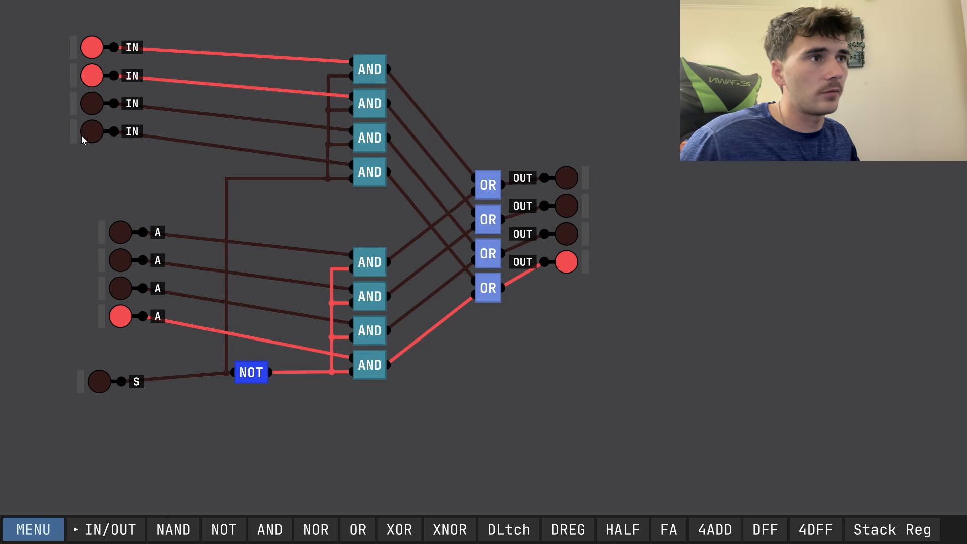
Rename the lowest pin of the upper IN group as B.
{"action": "right_click", "coordinate": [75, 135]}
{"action": "left_click", "coordinate": [99, 164]}
{"action": "type", "text": "B"}
{"action": "left_click", "coordinate": [602, 272]}
{"action": "right_click", "coordinate": [73, 103]}
{"action": "left_click", "coordinate": [120, 149]}
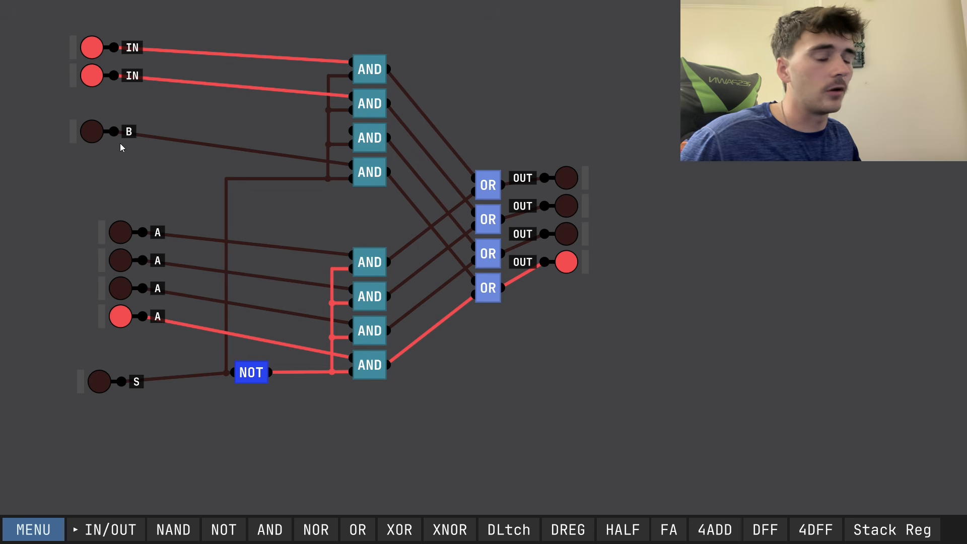
{"action": "left_click", "coordinate": [73, 103]}
Rename the remaining three pins of the upper IN group as B.
{"action": "right_click", "coordinate": [73, 113]}
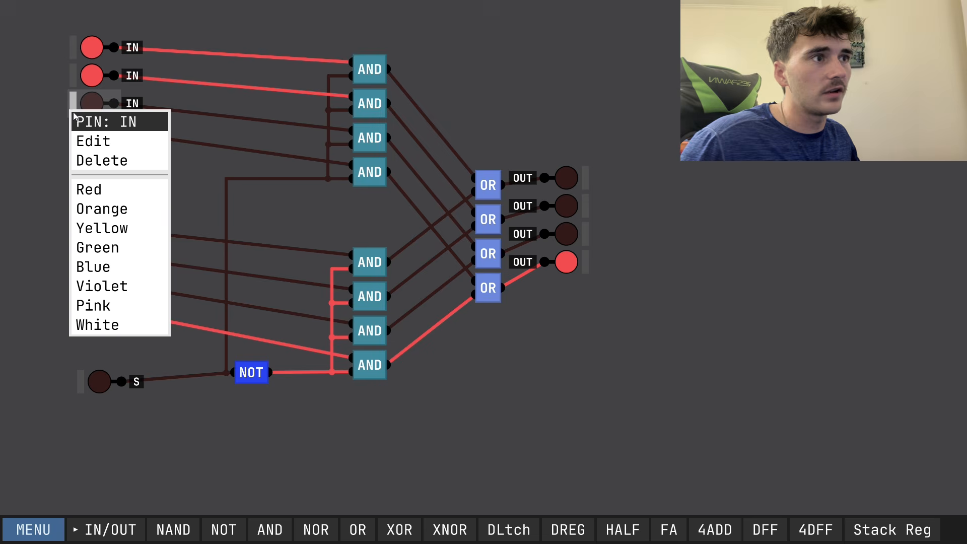
{"action": "left_click", "coordinate": [103, 143]}
{"action": "type", "text": "B"}
{"action": "left_click", "coordinate": [524, 262]}
{"action": "right_click", "coordinate": [72, 76]}
{"action": "left_click", "coordinate": [104, 104]}
{"action": "type", "text": "B"}
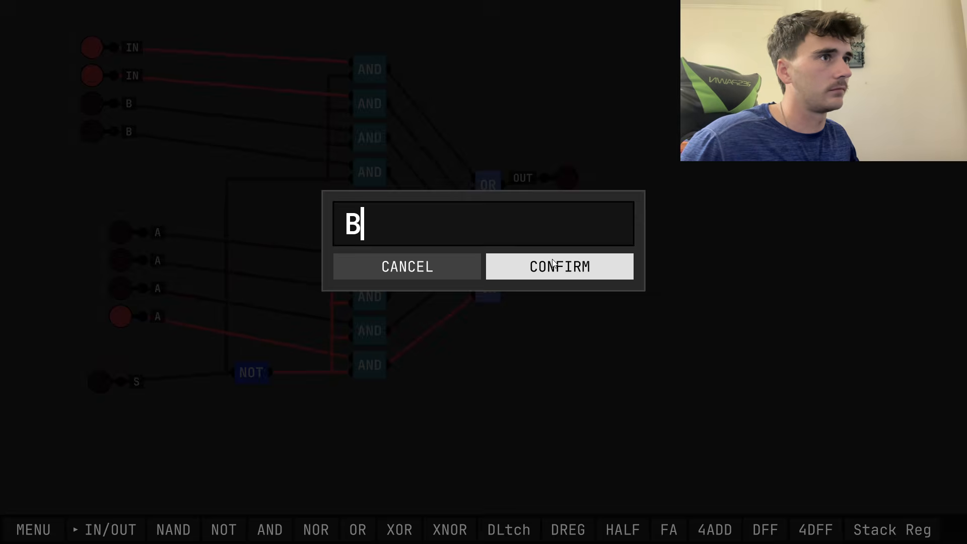
{"action": "left_click", "coordinate": [553, 263]}
{"action": "right_click", "coordinate": [71, 46]}
{"action": "left_click", "coordinate": [91, 78]}
{"action": "type", "text": "B"}
{"action": "left_click", "coordinate": [530, 272]}
Save the circuit as a chip named MUX and start a new blank chip.
{"action": "left_click", "coordinate": [33, 530]}
{"action": "left_click", "coordinate": [74, 411]}
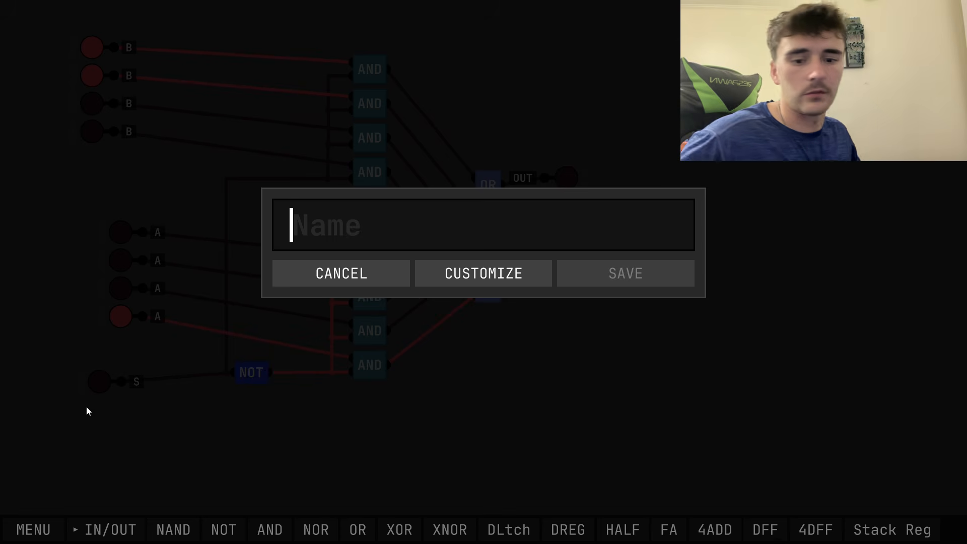
{"action": "type", "text": "MUX"}
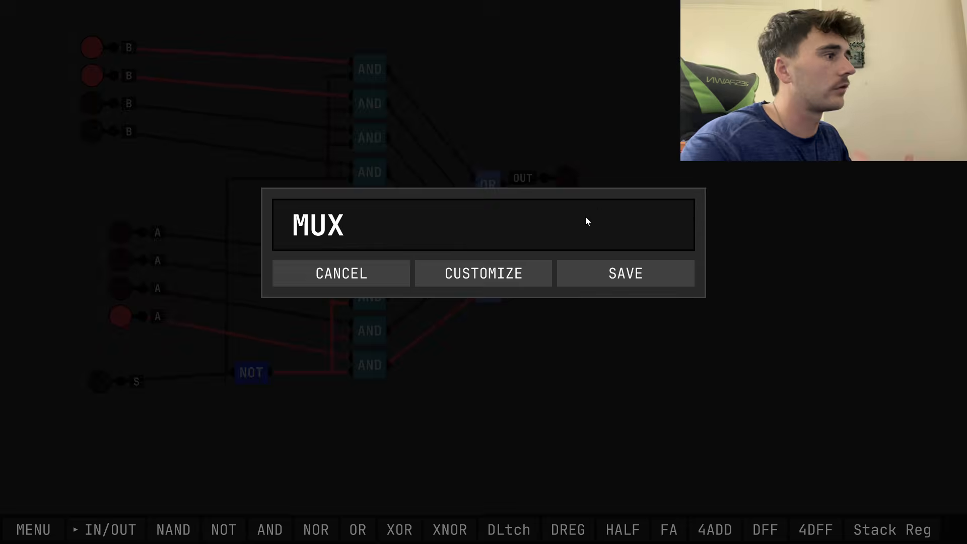
{"action": "left_click", "coordinate": [630, 273]}
{"action": "left_click", "coordinate": [34, 530]}
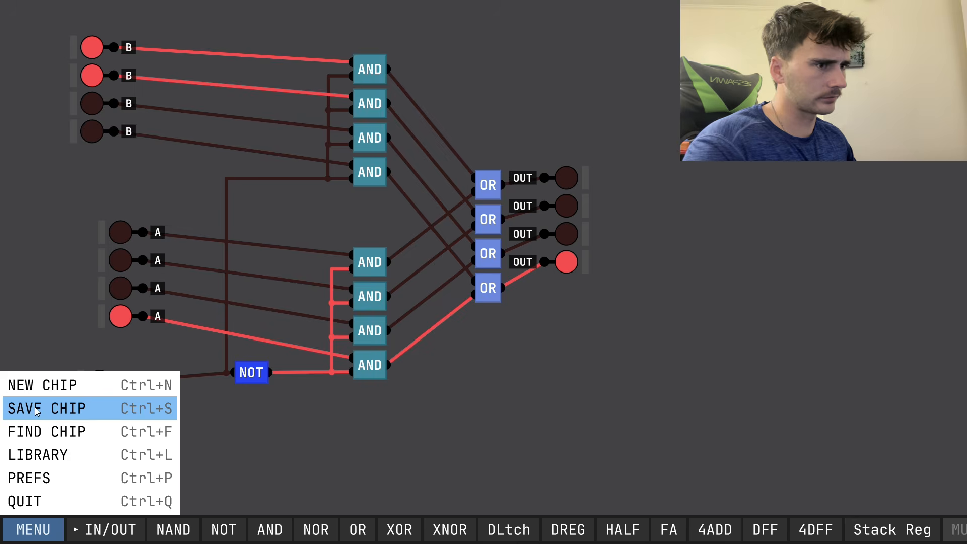
{"action": "left_click", "coordinate": [48, 384]}
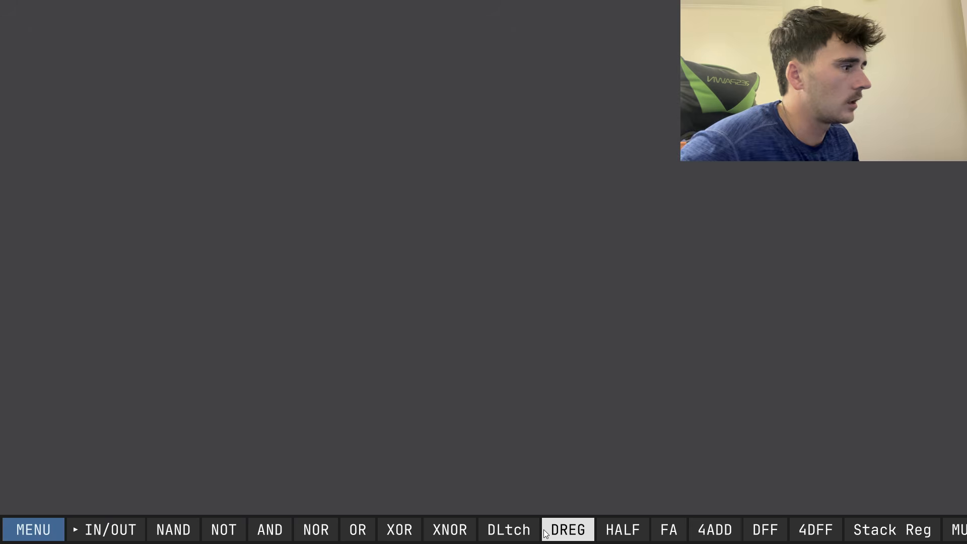
Place two FA chips and wire the lower one's CARRY output to the bottom input of the upper one.
{"action": "left_click", "coordinate": [664, 529]}
{"action": "left_click", "coordinate": [356, 255]}
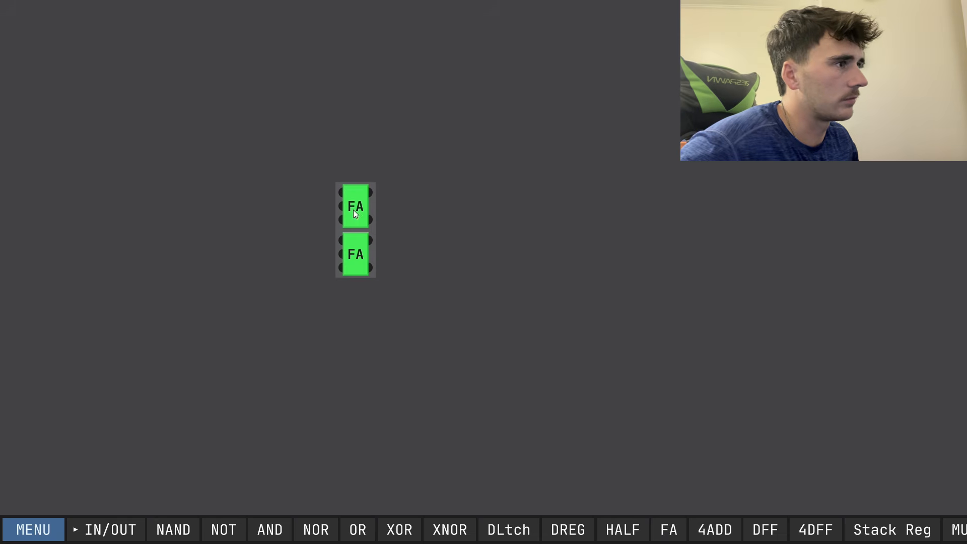
{"action": "left_click_drag", "start_coordinate": [370, 241], "coordinate": [437, 220]}
Place a DLtch before each FA, wire its output to the FA's top input, and shift the upper latch closer to its FA.
{"action": "left_click", "coordinate": [508, 527]}
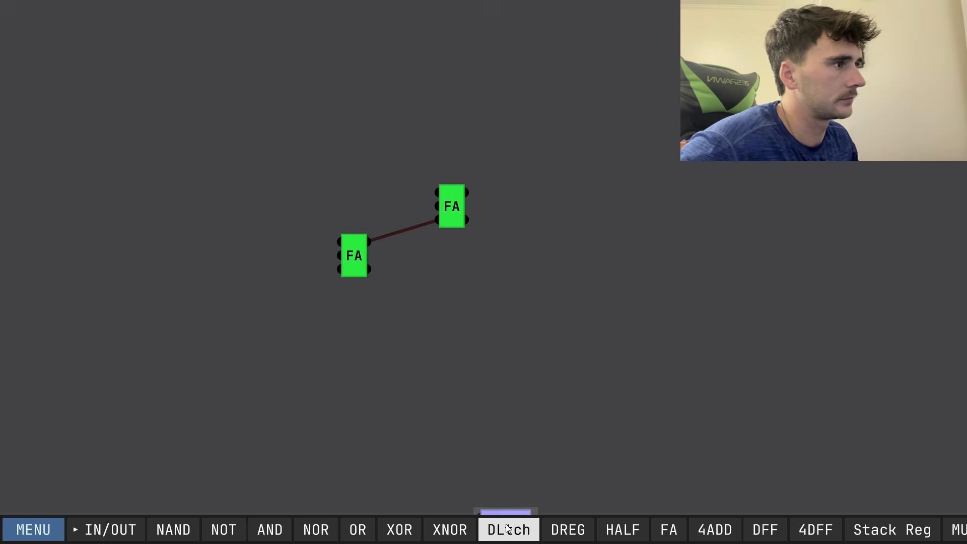
{"action": "left_click", "coordinate": [334, 177]}
{"action": "left_click", "coordinate": [482, 523]}
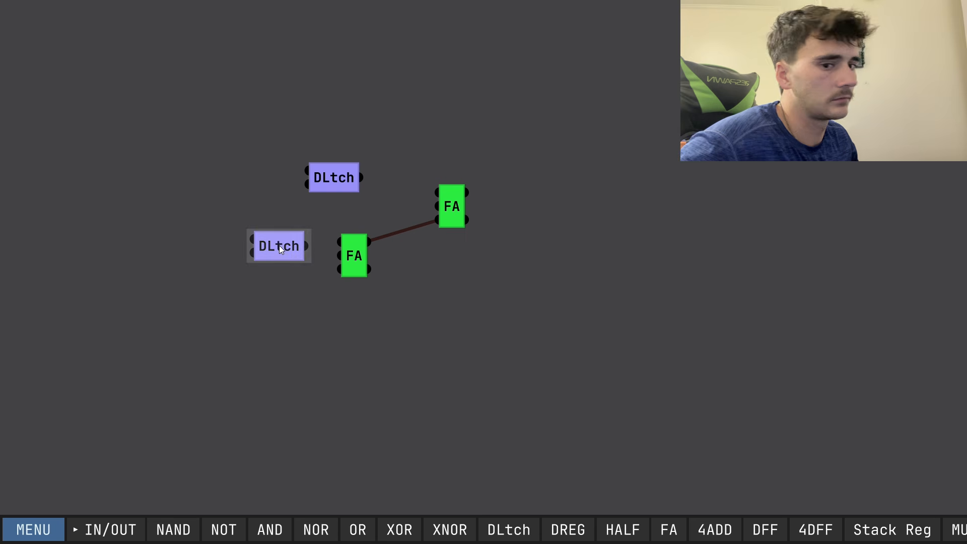
{"action": "left_click_drag", "start_coordinate": [305, 236], "coordinate": [339, 242]}
{"action": "left_click_drag", "start_coordinate": [362, 177], "coordinate": [436, 191]}
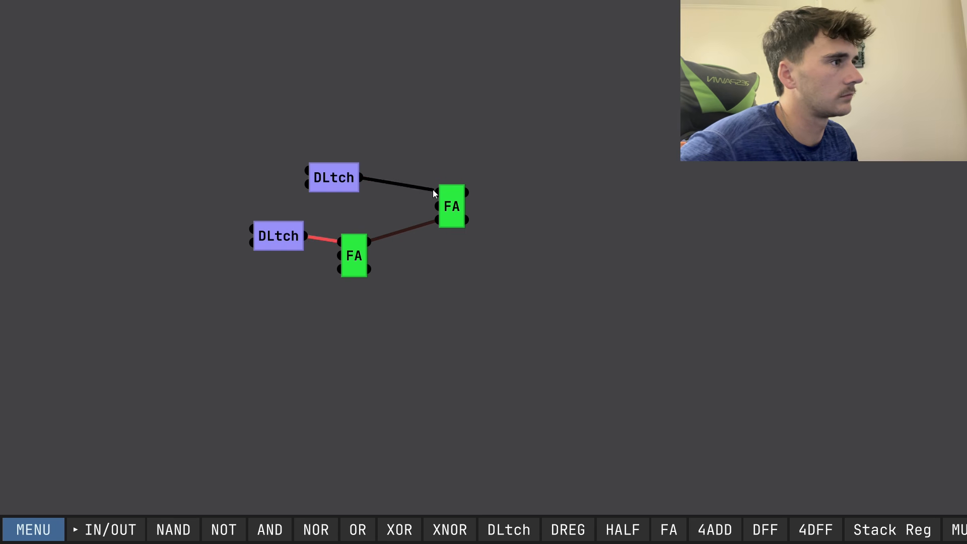
{"action": "left_click_drag", "start_coordinate": [350, 183], "coordinate": [377, 185]}
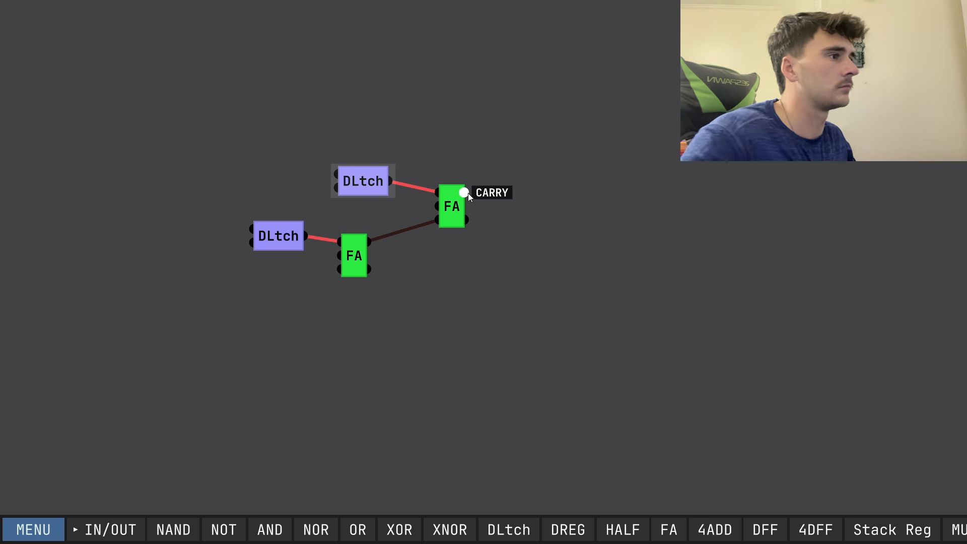
Wire each FA's SUM output back around to the top input of its own DLtch.
{"action": "mouse_move", "coordinate": [467, 219]}
{"action": "left_mouse_down"}
{"action": "mouse_move", "coordinate": [518, 219]}
{"action": "mouse_move", "coordinate": [511, 137]}
{"action": "mouse_move", "coordinate": [317, 145]}
{"action": "mouse_move", "coordinate": [333, 174]}
{"action": "left_mouse_up"}
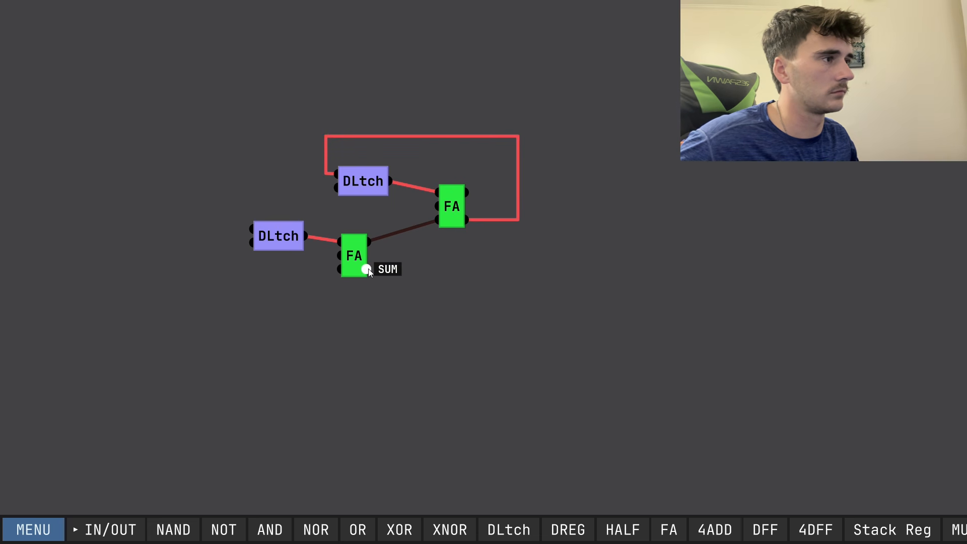
{"action": "left_click_drag", "start_coordinate": [366, 269], "coordinate": [399, 271]}
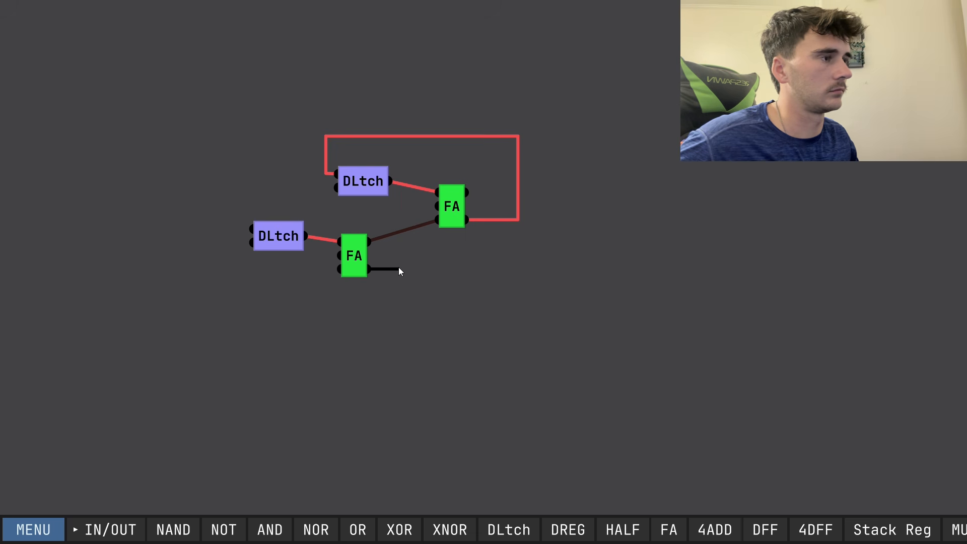
{"action": "mouse_move", "coordinate": [399, 268]}
{"action": "left_mouse_down"}
{"action": "mouse_move", "coordinate": [389, 204]}
{"action": "mouse_move", "coordinate": [264, 210]}
{"action": "left_mouse_up"}
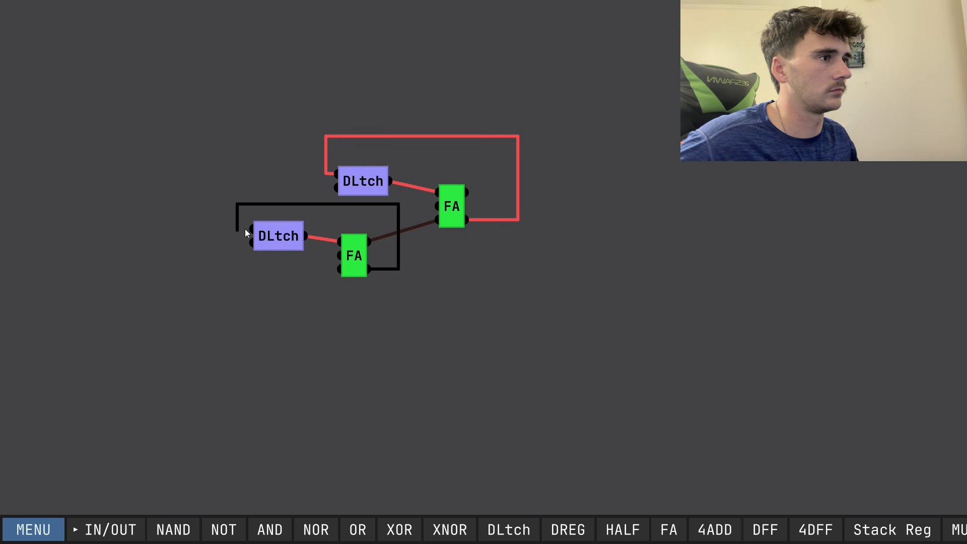
{"action": "left_click_drag", "start_coordinate": [245, 228], "coordinate": [251, 228]}
Place a single IN pin below the lower DLtch and wire it to that latch's bottom input.
{"action": "left_click", "coordinate": [106, 529]}
{"action": "left_click", "coordinate": [93, 373]}
{"action": "left_click", "coordinate": [223, 307]}
{"action": "left_click_drag", "start_coordinate": [234, 312], "coordinate": [252, 241]}
{"action": "left_click_drag", "start_coordinate": [337, 188], "coordinate": [233, 185]}
{"action": "left_click", "coordinate": [236, 188]}
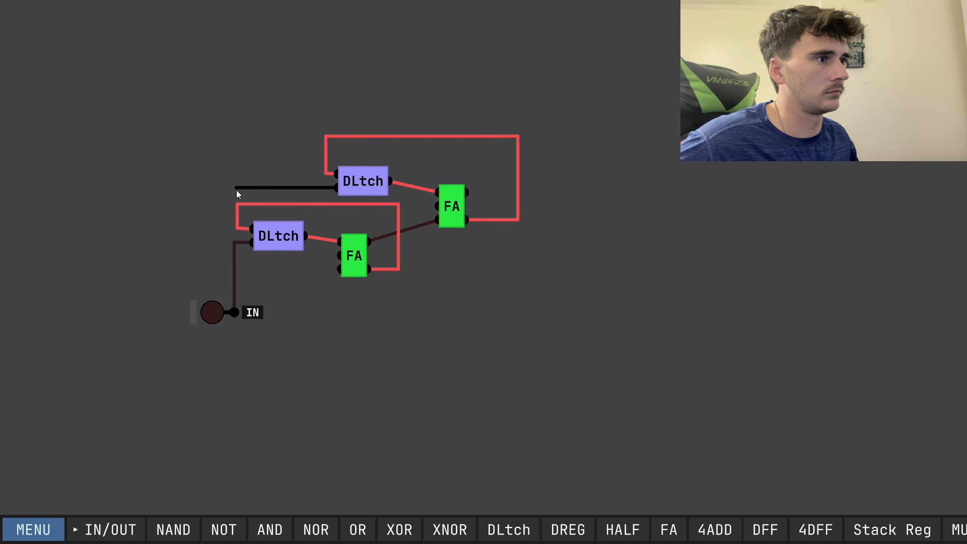
{"action": "right_click", "coordinate": [249, 189]}
Connect the upper DLtch's bottom input and the lower FA's bottom input to the IN wire, and toggle IN to test it.
{"action": "left_click", "coordinate": [336, 188]}
{"action": "left_click", "coordinate": [232, 244]}
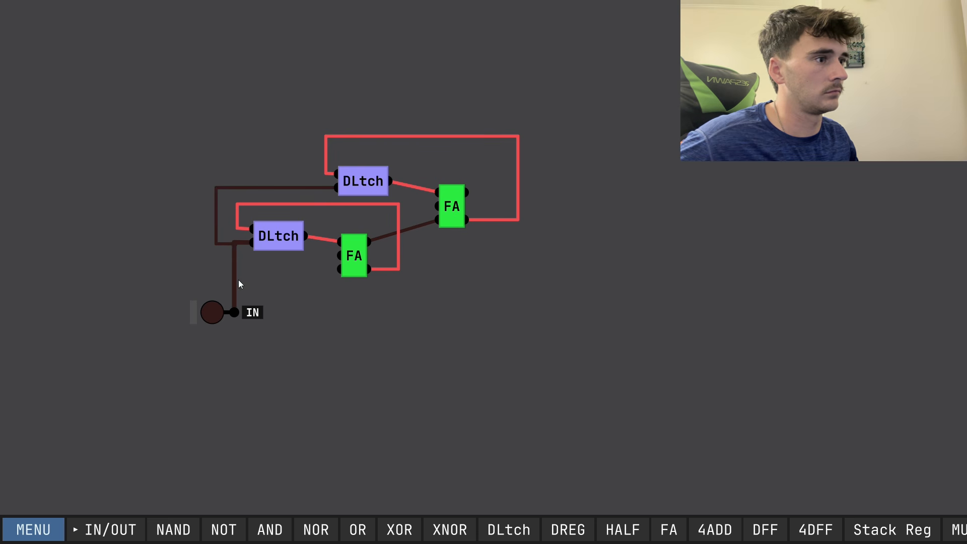
{"action": "left_click", "coordinate": [339, 269]}
{"action": "left_click", "coordinate": [234, 270]}
{"action": "left_click", "coordinate": [213, 313]}
{"action": "left_click", "coordinate": [217, 309]}
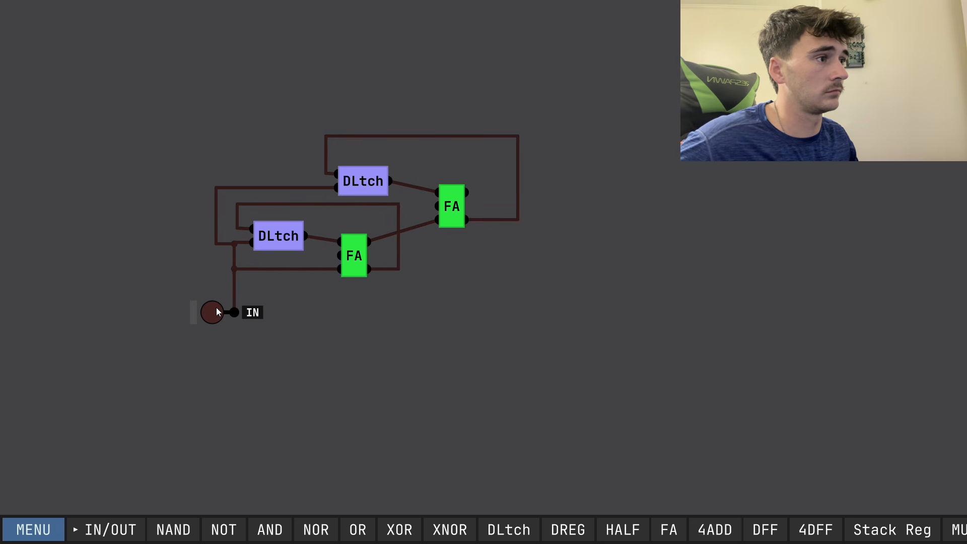
Toggle the IN pin once more, delete both DLtch chips from the adder circuit, and start a new blank chip.
{"action": "left_click", "coordinate": [217, 310]}
{"action": "left_click", "coordinate": [217, 309]}
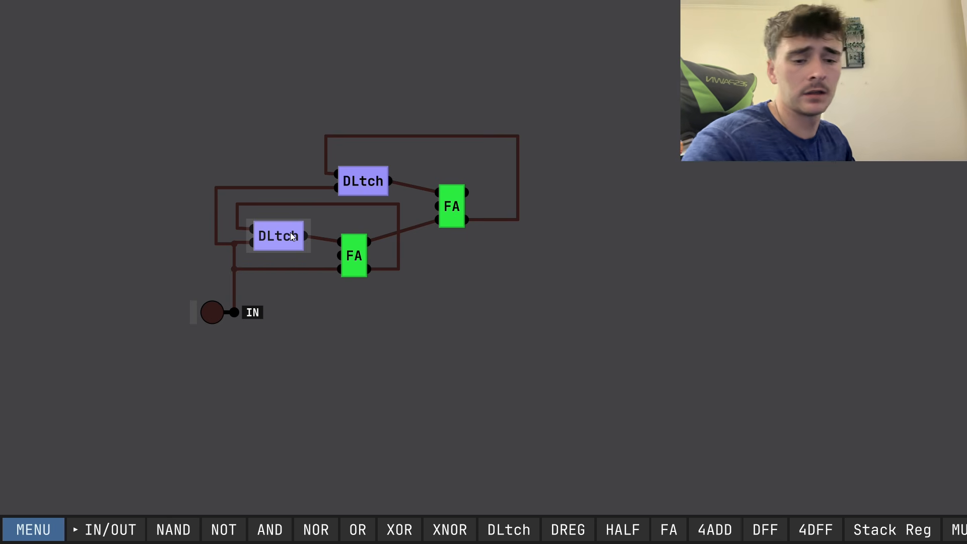
{"action": "key", "text": "Delete"}
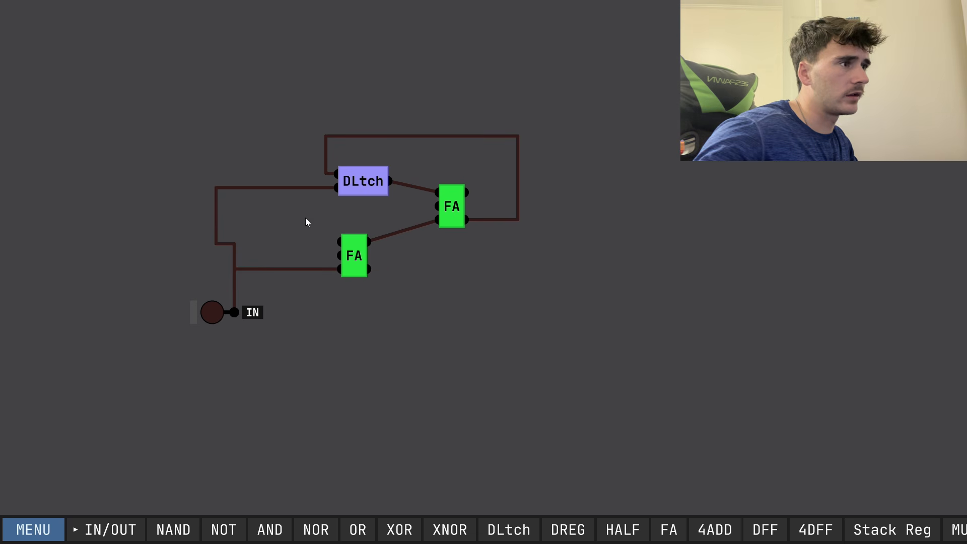
{"action": "right_click", "coordinate": [357, 179]}
{"action": "left_click", "coordinate": [347, 178]}
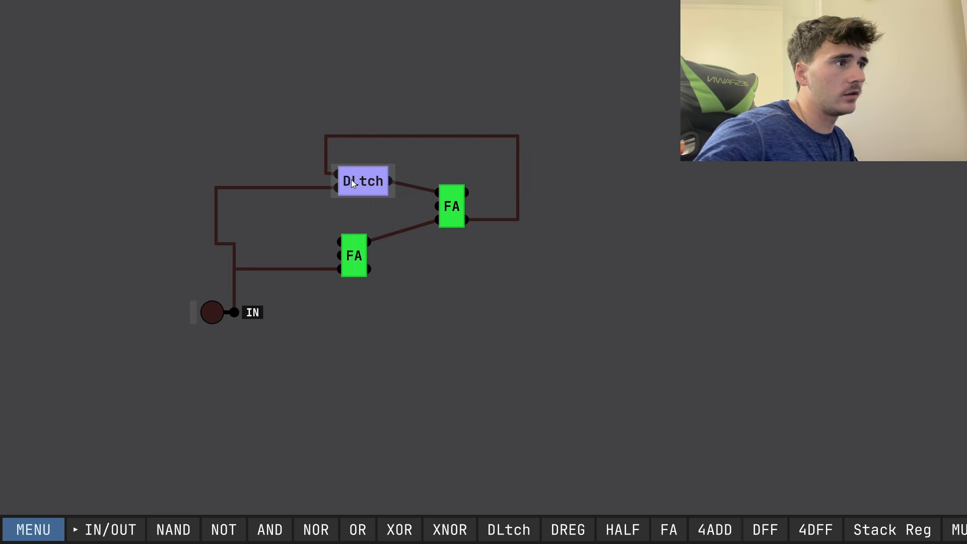
{"action": "key", "text": "Delete"}
{"action": "left_click", "coordinate": [30, 538]}
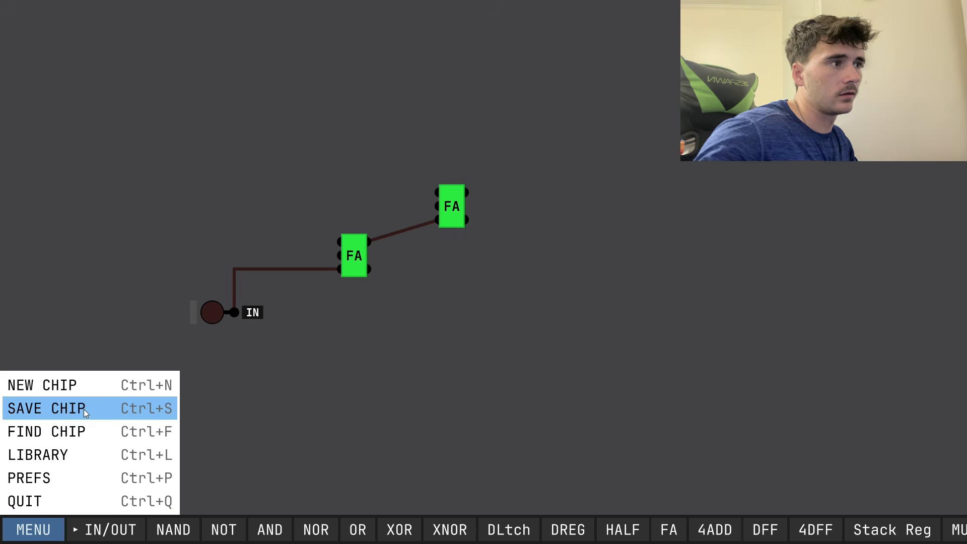
{"action": "left_click", "coordinate": [83, 409]}
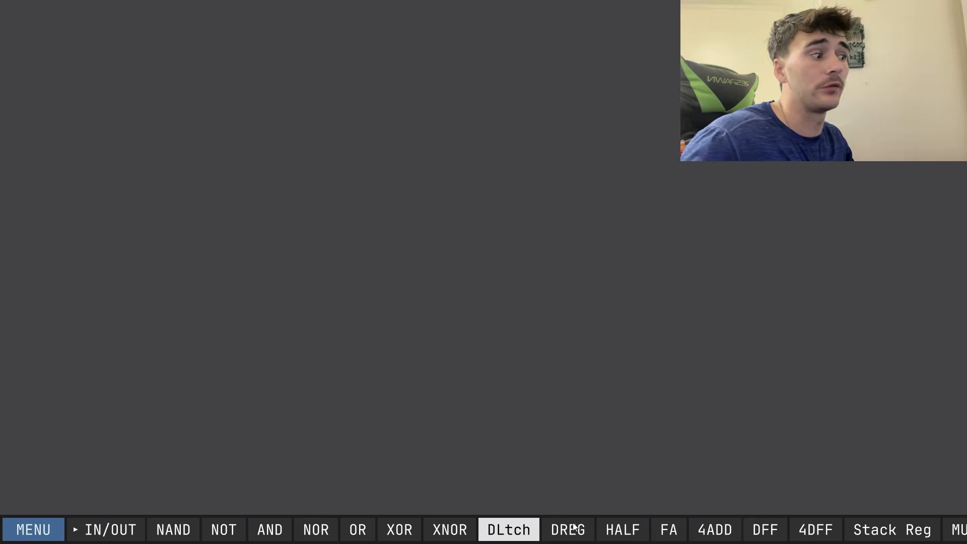
Place two HALF chips in a rising stagger and put one DFF before each of them.
{"action": "double_click", "coordinate": [637, 529]}
{"action": "left_click", "coordinate": [382, 220]}
{"action": "left_click_drag", "start_coordinate": [395, 220], "coordinate": [488, 218]}
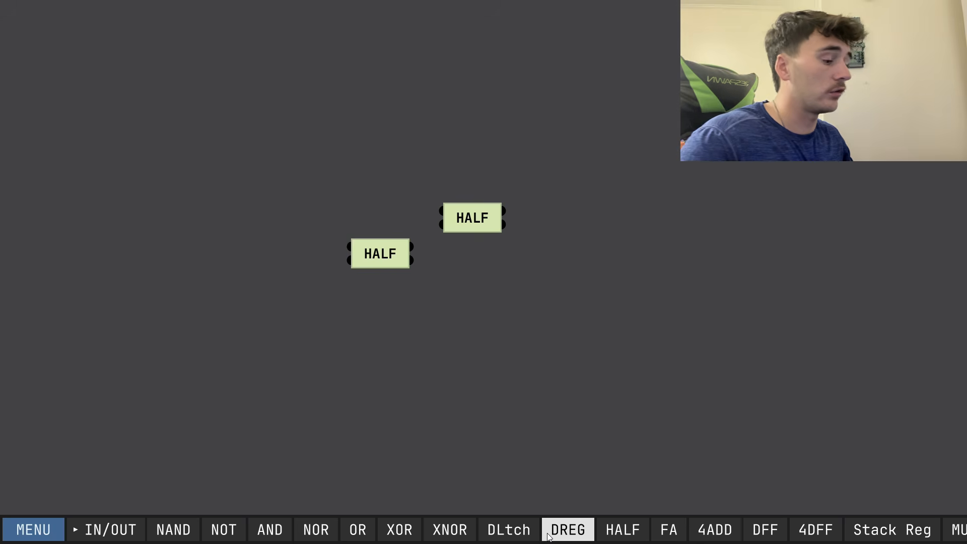
{"action": "left_click_drag", "start_coordinate": [524, 535], "coordinate": [393, 538]}
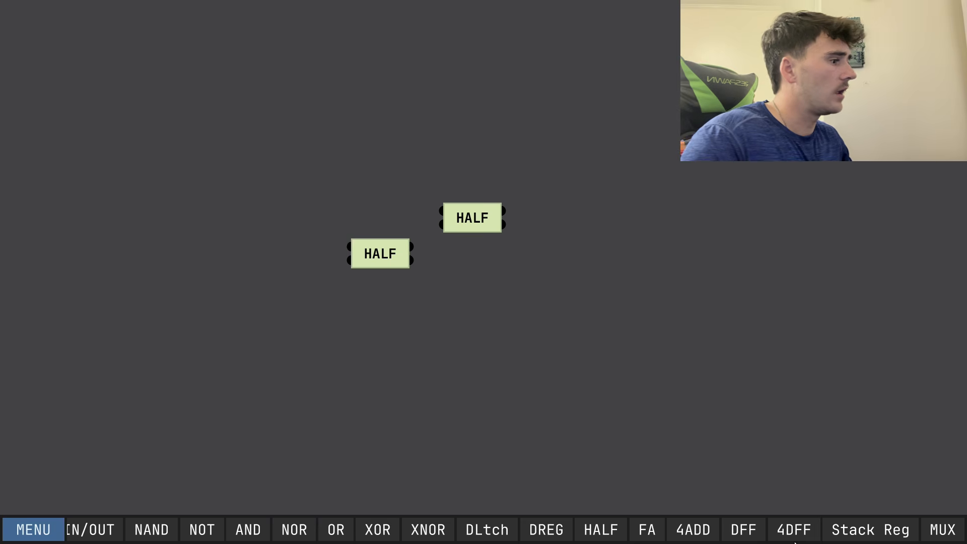
{"action": "double_click", "coordinate": [755, 539]}
{"action": "left_click", "coordinate": [249, 181]}
{"action": "left_click_drag", "start_coordinate": [249, 181], "coordinate": [378, 193]}
{"action": "left_click_drag", "start_coordinate": [146, 536], "coordinate": [383, 527]}
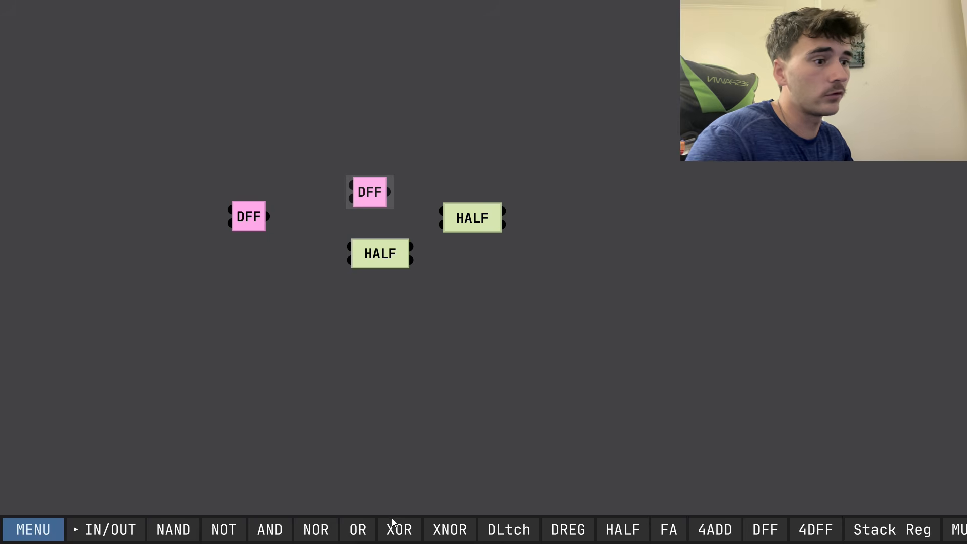
Place an IN-1 pin, wire it to the lower HALF's bottom input, and wire that HALF's top output to the upper HALF's bottom input.
{"action": "left_click", "coordinate": [118, 529]}
{"action": "left_click", "coordinate": [95, 374]}
{"action": "left_click", "coordinate": [242, 324]}
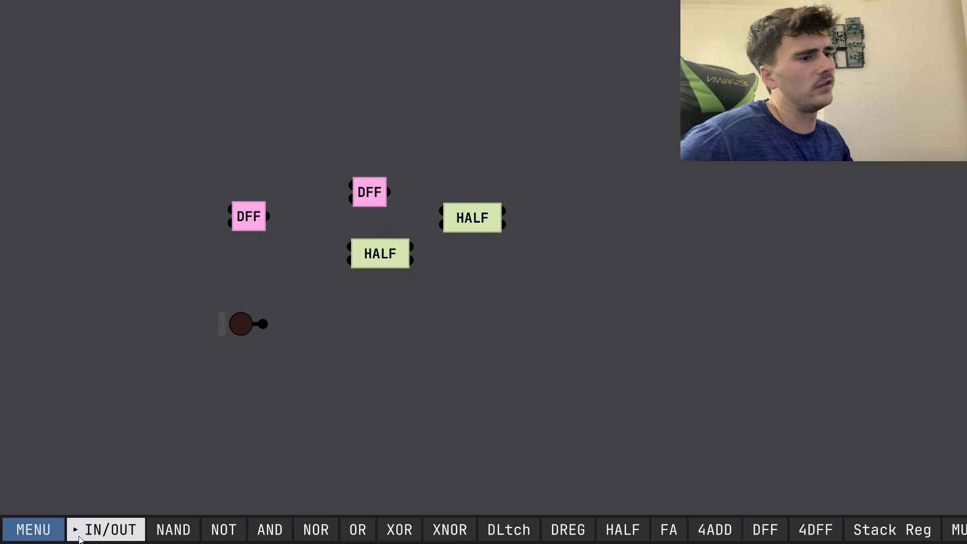
{"action": "left_click", "coordinate": [84, 539]}
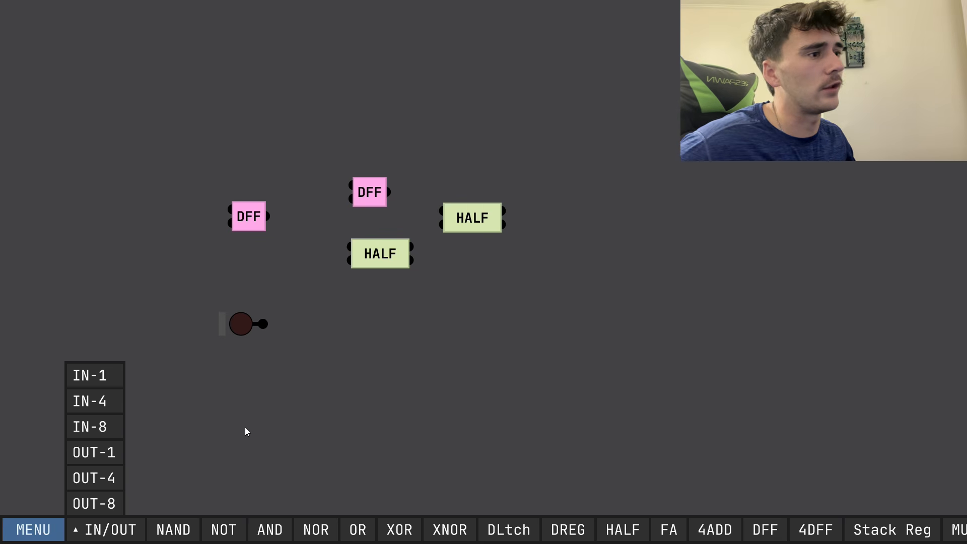
{"action": "left_click_drag", "start_coordinate": [263, 324], "coordinate": [350, 259]}
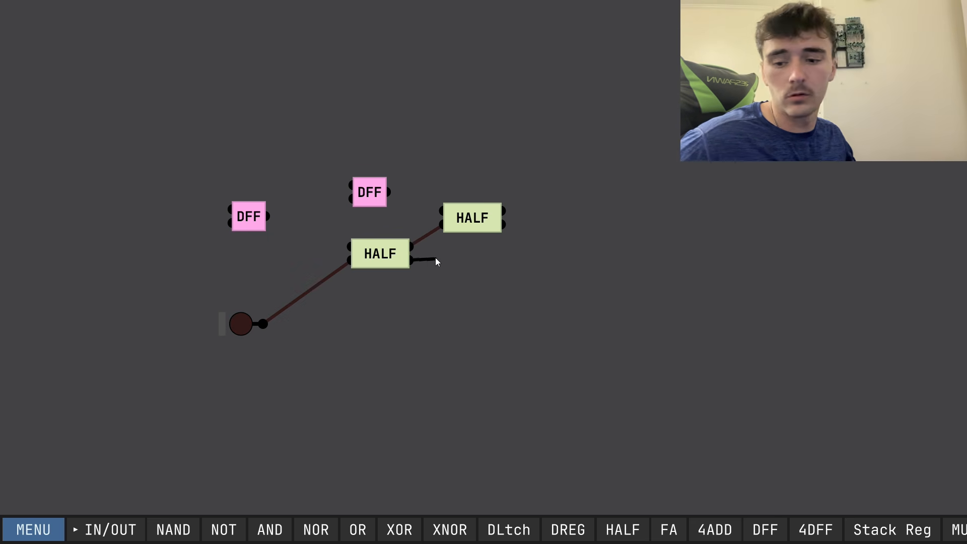
Wire the lower HALF's bottom output back to the left DFF's D, that DFF's output to the HALF's top input, and its CLK to the input wire.
{"action": "mouse_move", "coordinate": [437, 260]}
{"action": "left_mouse_down"}
{"action": "mouse_move", "coordinate": [425, 302]}
{"action": "mouse_move", "coordinate": [248, 279]}
{"action": "left_mouse_up"}
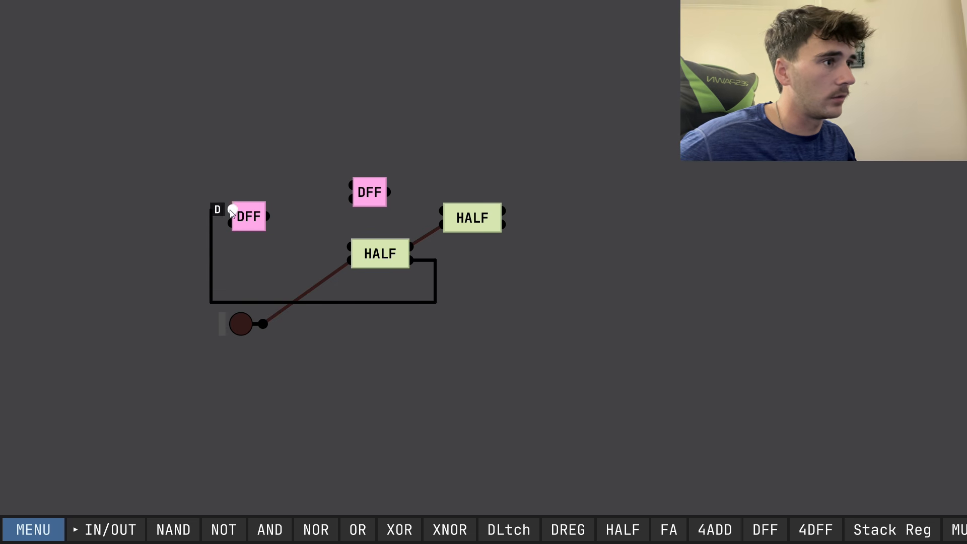
{"action": "left_click_drag", "start_coordinate": [224, 209], "coordinate": [232, 210]}
{"action": "left_click", "coordinate": [266, 218]}
{"action": "left_click", "coordinate": [350, 246]}
{"action": "left_click", "coordinate": [329, 275]}
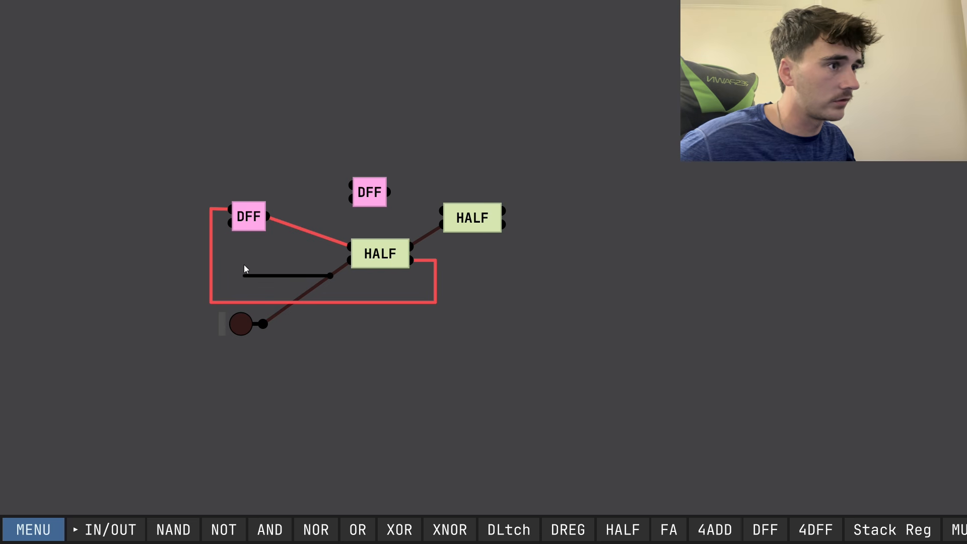
{"action": "left_click", "coordinate": [224, 222]}
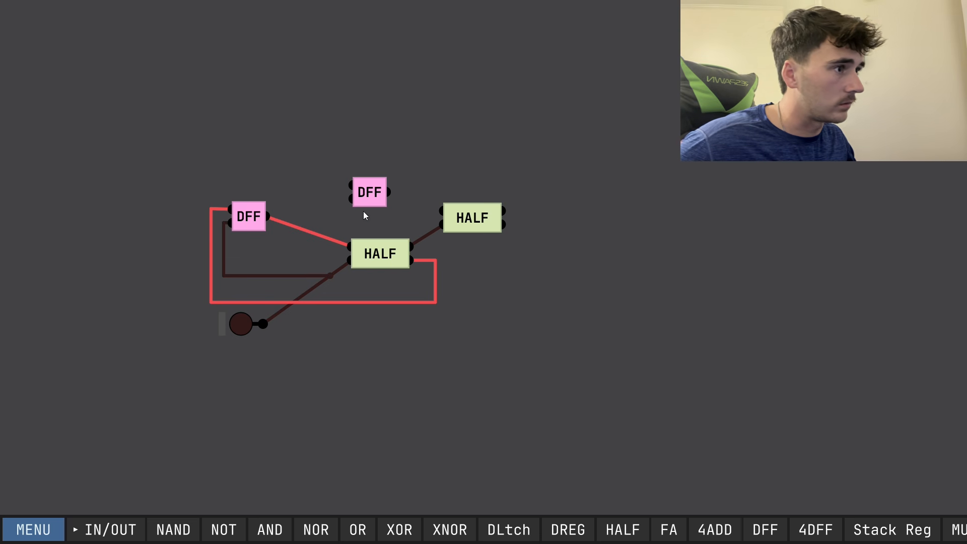
Connect the upper DFF's CLK to the input wire, its output to the upper HALF's top input, and that HALF's bottom output to its D.
{"action": "left_click", "coordinate": [330, 275]}
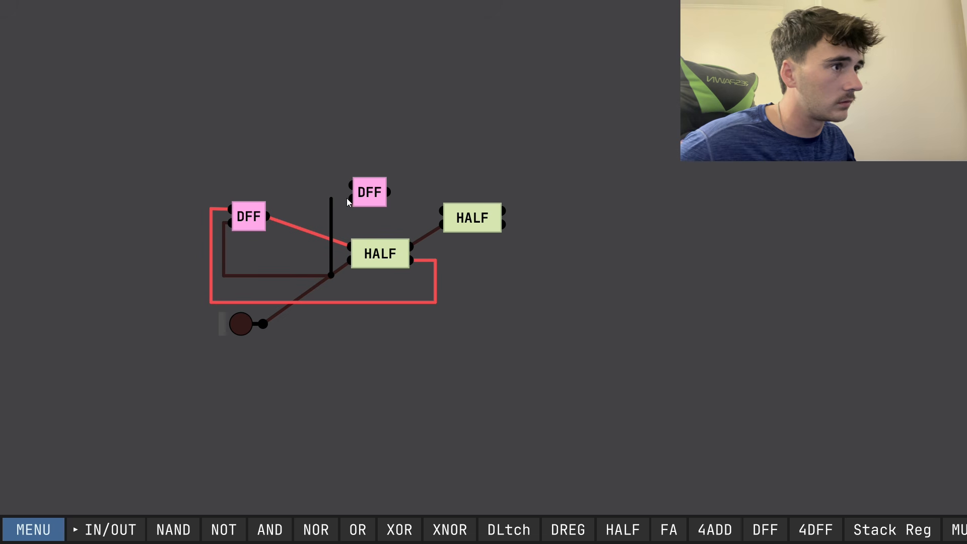
{"action": "left_click", "coordinate": [351, 198]}
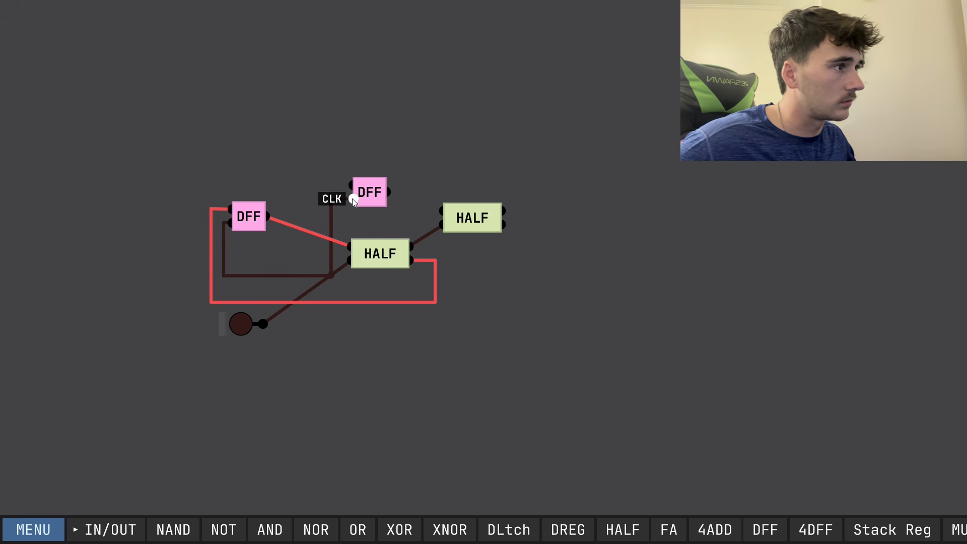
{"action": "left_click", "coordinate": [443, 212]}
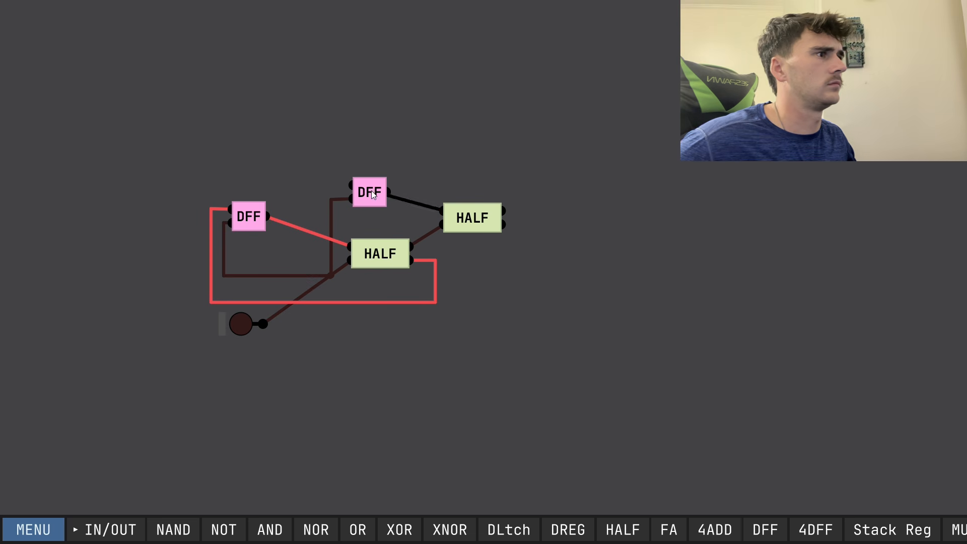
{"action": "left_click", "coordinate": [389, 192]}
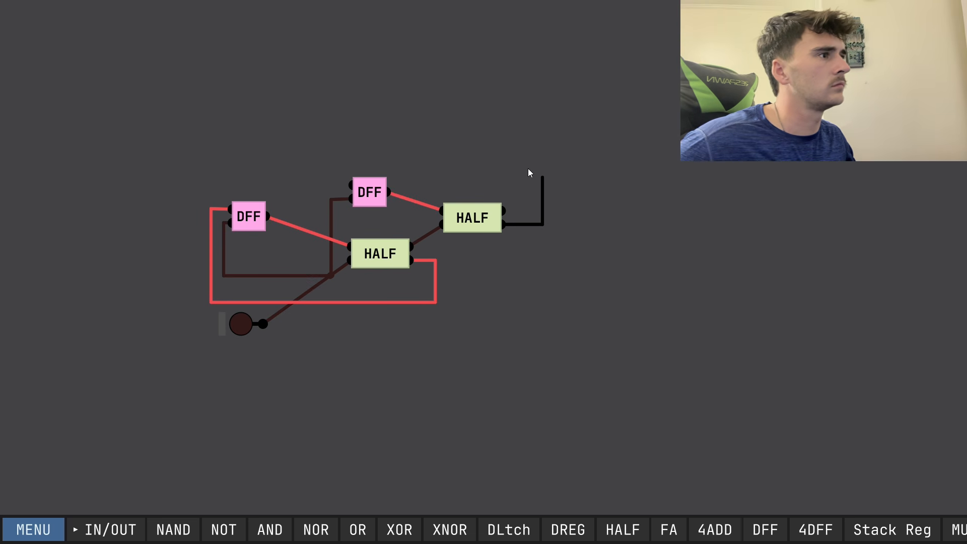
{"action": "left_click", "coordinate": [347, 184]}
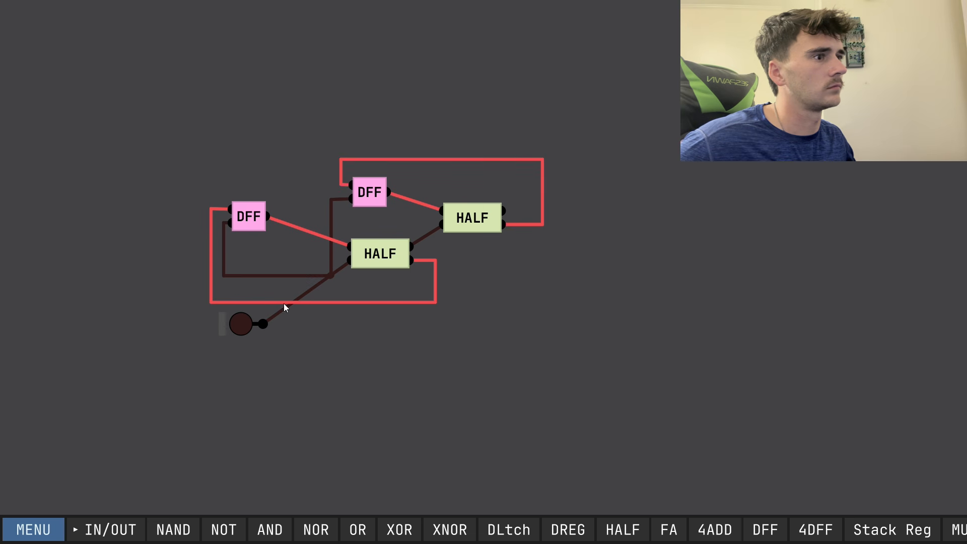
Toggle the input pin repeatedly to test how the two DFF and HALF stages count.
{"action": "left_click", "coordinate": [241, 324]}
{"action": "left_click", "coordinate": [240, 325]}
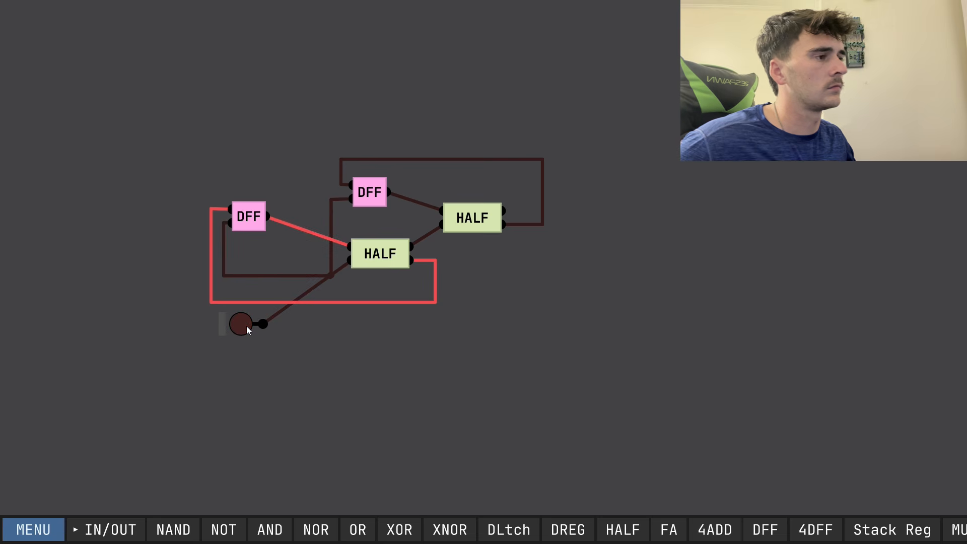
{"action": "left_click", "coordinate": [246, 327]}
{"action": "left_click", "coordinate": [247, 326]}
{"action": "left_click", "coordinate": [247, 327]}
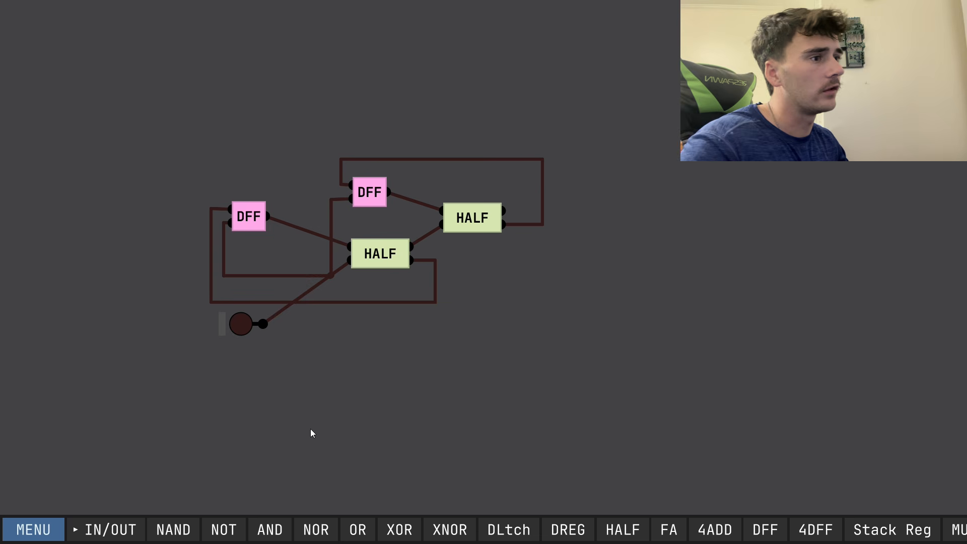
{"action": "left_click", "coordinate": [242, 324]}
{"action": "left_click", "coordinate": [241, 324]}
{"action": "left_click", "coordinate": [249, 320]}
{"action": "double_click", "coordinate": [249, 320]}
{"action": "left_click", "coordinate": [249, 320]}
{"action": "left_click", "coordinate": [249, 320]}
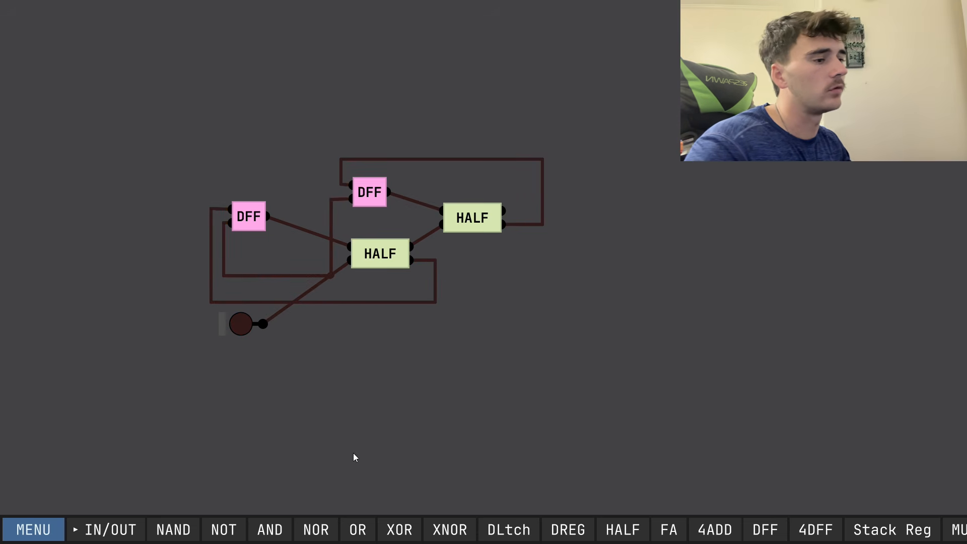
Place two stacked NOT gates after the HALF chips and wire each HALF's bottom output line to its own NOT.
{"action": "left_click_drag", "start_coordinate": [460, 347], "coordinate": [354, 381]}
{"action": "right_click", "coordinate": [116, 359]}
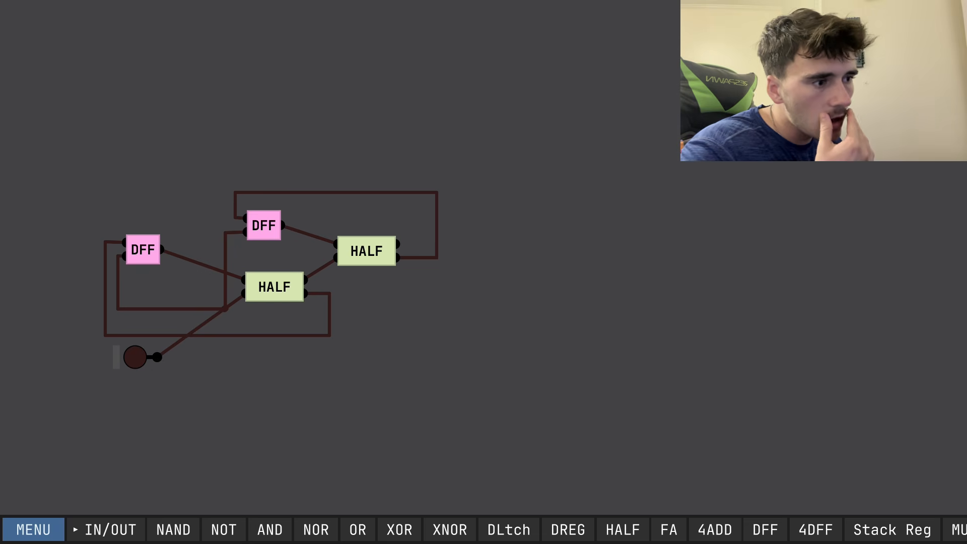
{"action": "left_click", "coordinate": [224, 529]}
{"action": "left_click", "coordinate": [522, 246]}
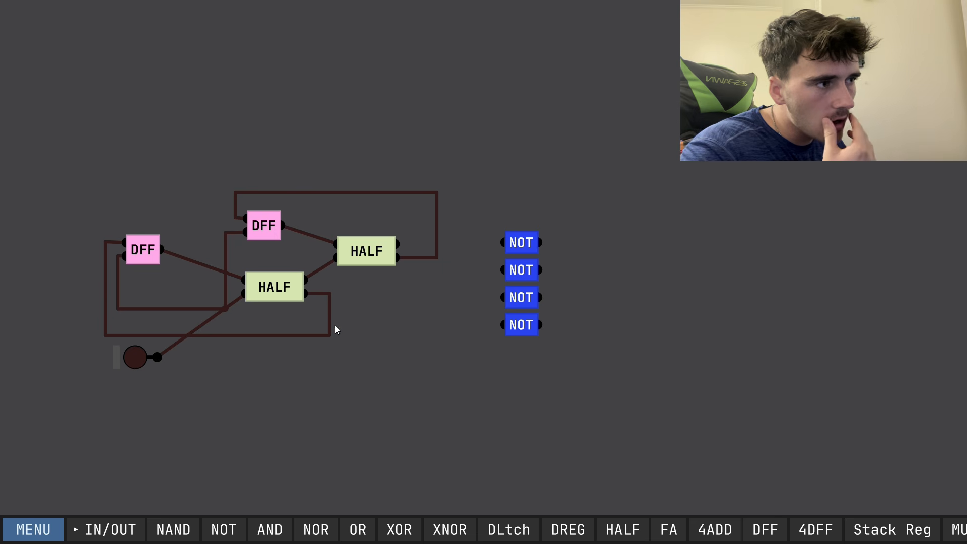
{"action": "left_click_drag", "start_coordinate": [498, 214], "coordinate": [569, 274]}
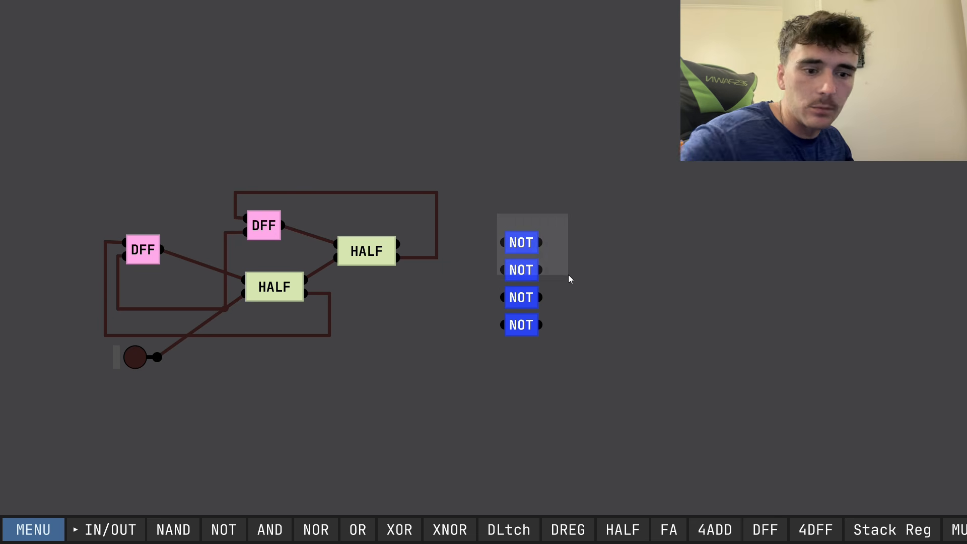
{"action": "key", "text": "Delete"}
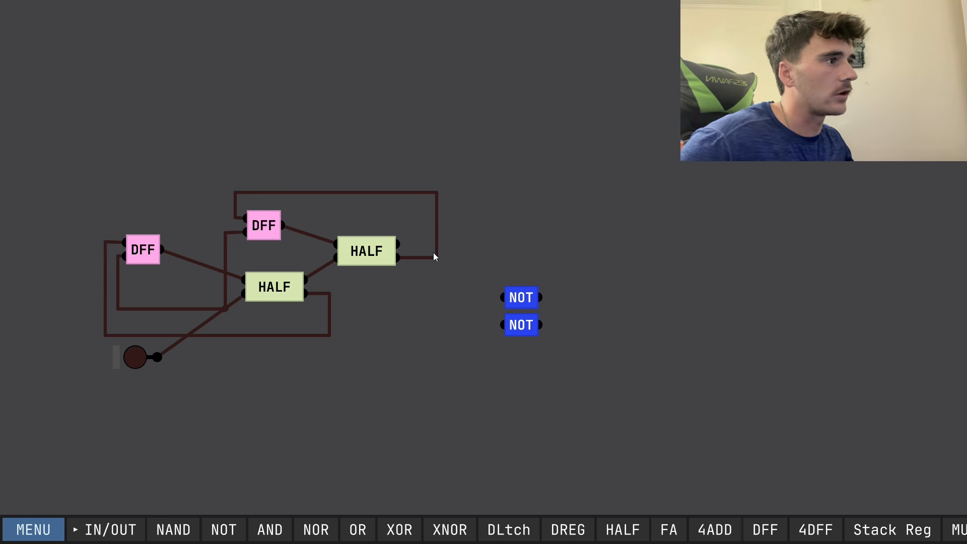
{"action": "left_click_drag", "start_coordinate": [438, 257], "coordinate": [329, 325]}
Place a column of four AND gates after the NOT gates and wire both NOT outputs to the lowest AND.
{"action": "left_click", "coordinate": [269, 530]}
{"action": "left_click_drag", "start_coordinate": [733, 204], "coordinate": [639, 204]}
{"action": "left_click_drag", "start_coordinate": [539, 324], "coordinate": [624, 321]}
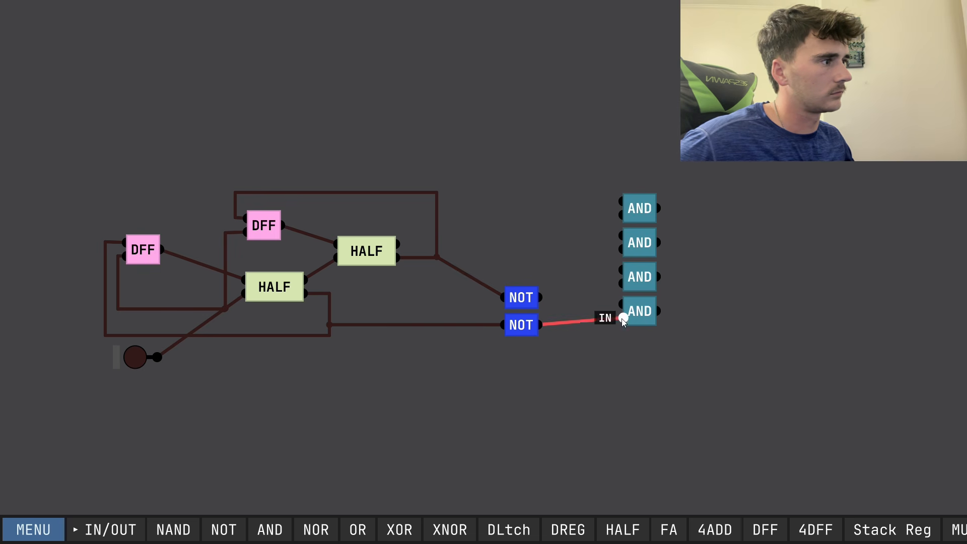
Place four OUT-1 pins beyond the AND gates and wire each AND output to its own pin.
{"action": "left_click", "coordinate": [106, 530]}
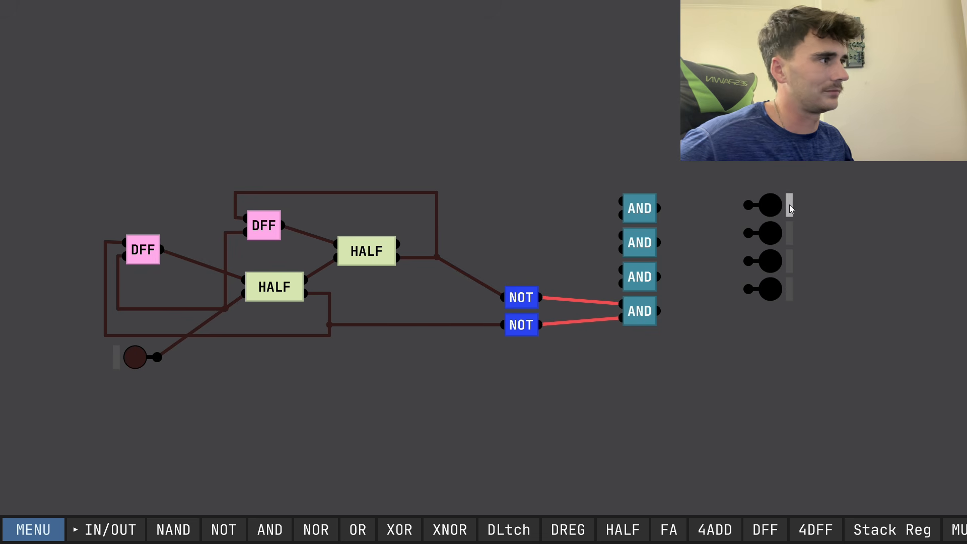
{"action": "left_click_drag", "start_coordinate": [753, 205], "coordinate": [749, 205]}
{"action": "left_click_drag", "start_coordinate": [660, 243], "coordinate": [749, 234]}
{"action": "mouse_move", "coordinate": [660, 277]}
{"action": "left_mouse_down"}
{"action": "mouse_move", "coordinate": [748, 262]}
{"action": "mouse_move", "coordinate": [658, 312]}
{"action": "left_mouse_up"}
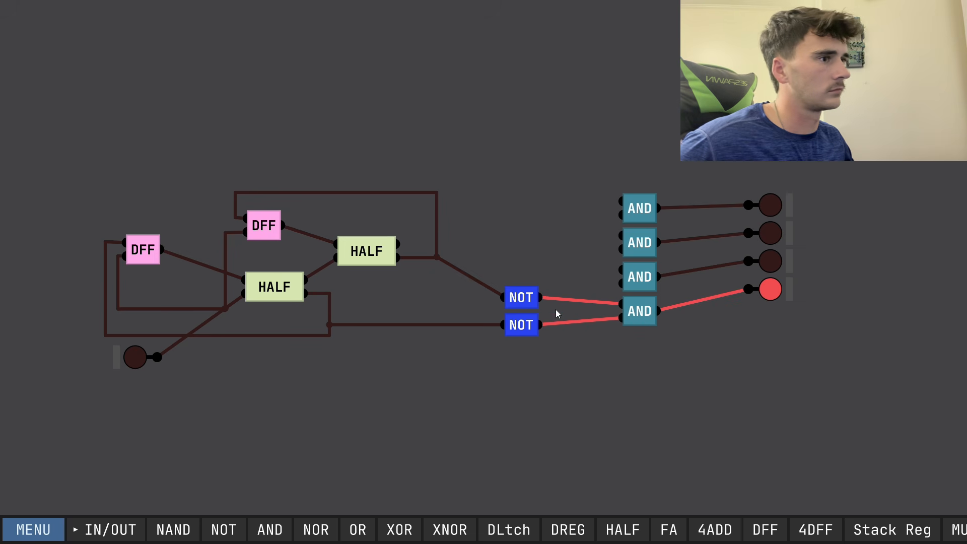
Advance the counter, then wire the third AND's bottom input to the lower HALF's output line and its top input to the upper NOT's output.
{"action": "left_click", "coordinate": [133, 358]}
{"action": "left_click_drag", "start_coordinate": [622, 284], "coordinate": [439, 285]}
{"action": "left_click_drag", "start_coordinate": [438, 322], "coordinate": [439, 324]}
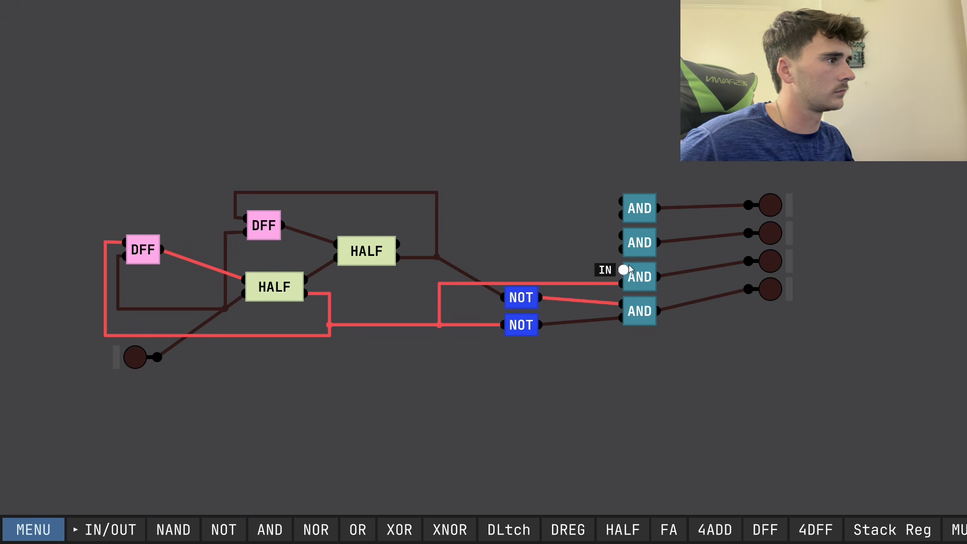
{"action": "left_click_drag", "start_coordinate": [602, 301], "coordinate": [602, 301]}
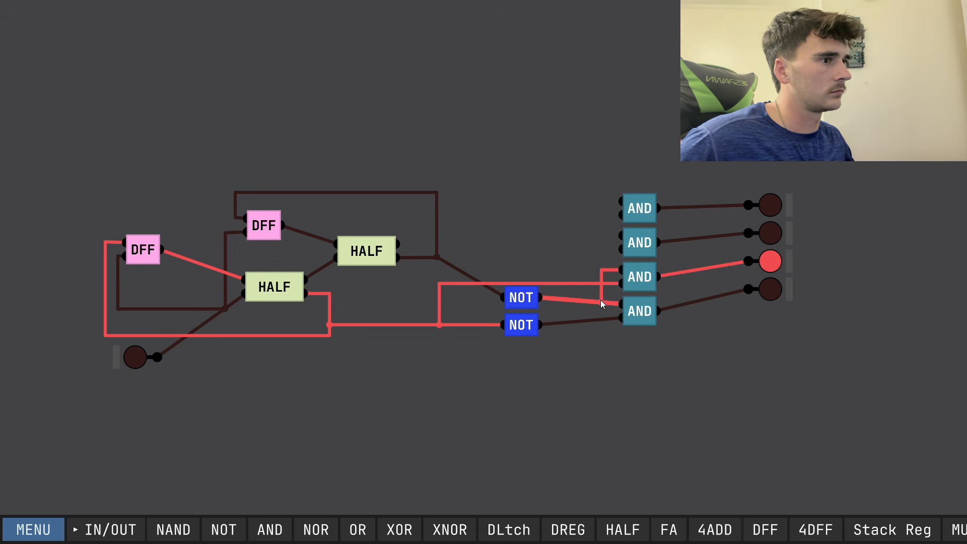
Advance the counter and wire the second AND's bottom input to the upper HALF's output line and its top input to the lower NOT's output.
{"action": "left_click", "coordinate": [132, 357]}
{"action": "left_click", "coordinate": [137, 355]}
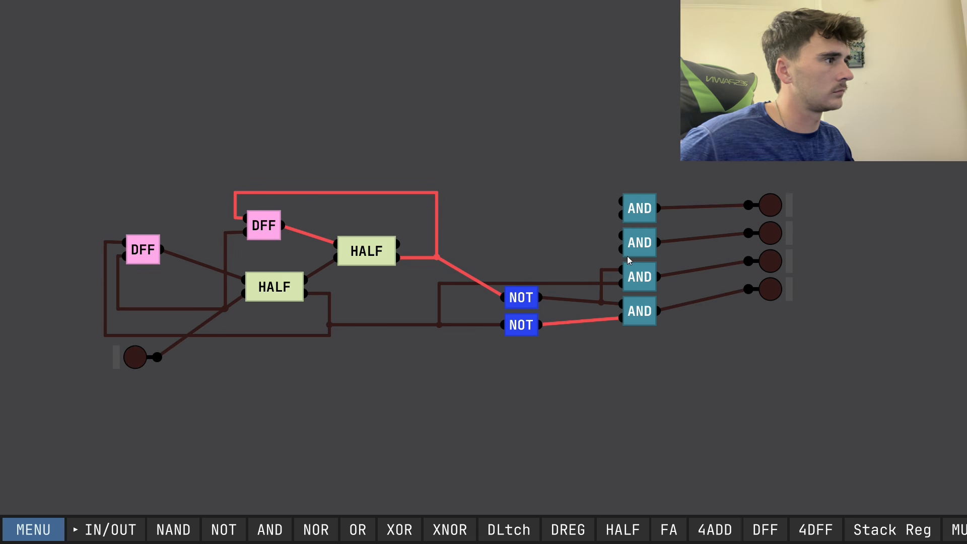
{"action": "left_click_drag", "start_coordinate": [467, 244], "coordinate": [438, 250]}
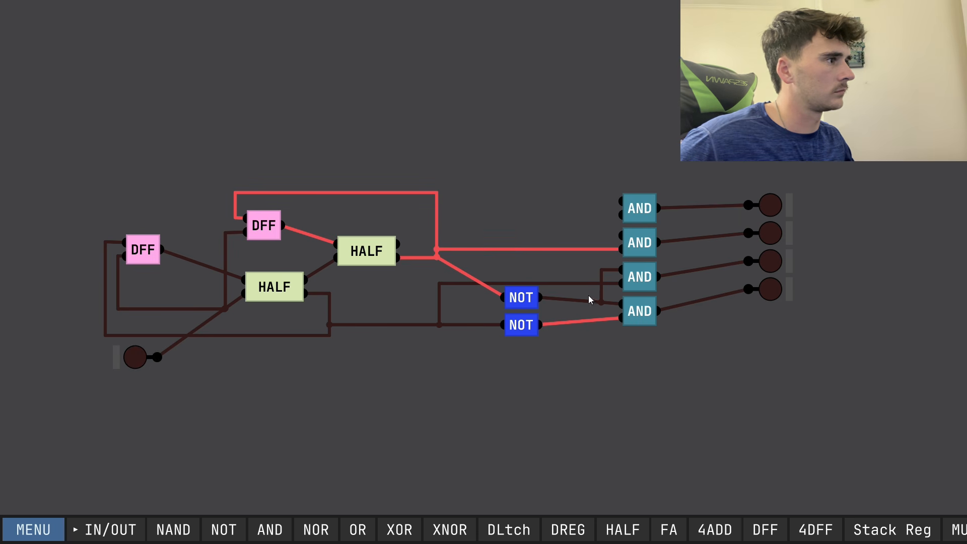
{"action": "left_click_drag", "start_coordinate": [622, 235], "coordinate": [574, 322]}
Advance the counter and wire the highest AND's top input to the upper HALF's output line and its bottom input to the lower HALF's output line.
{"action": "left_click", "coordinate": [135, 357]}
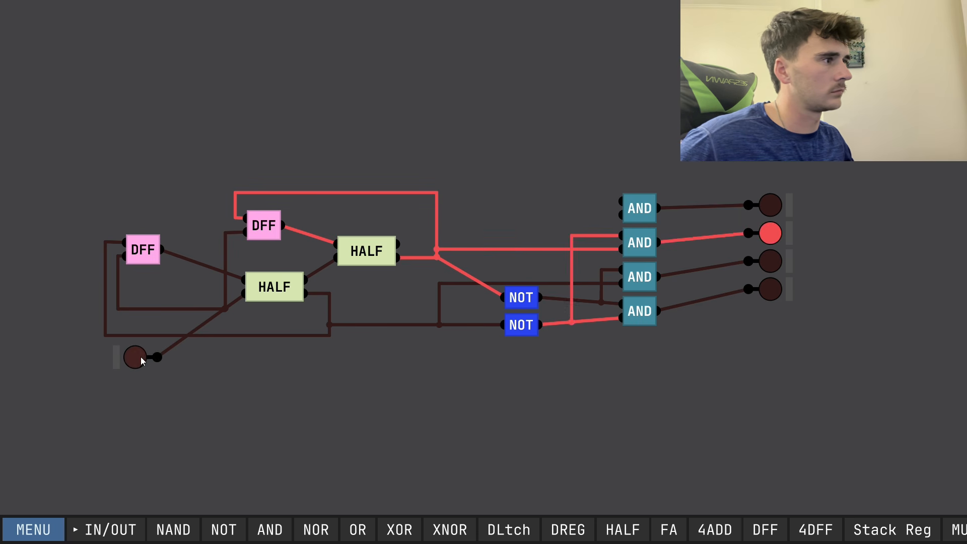
{"action": "left_click_drag", "start_coordinate": [623, 201], "coordinate": [503, 249]}
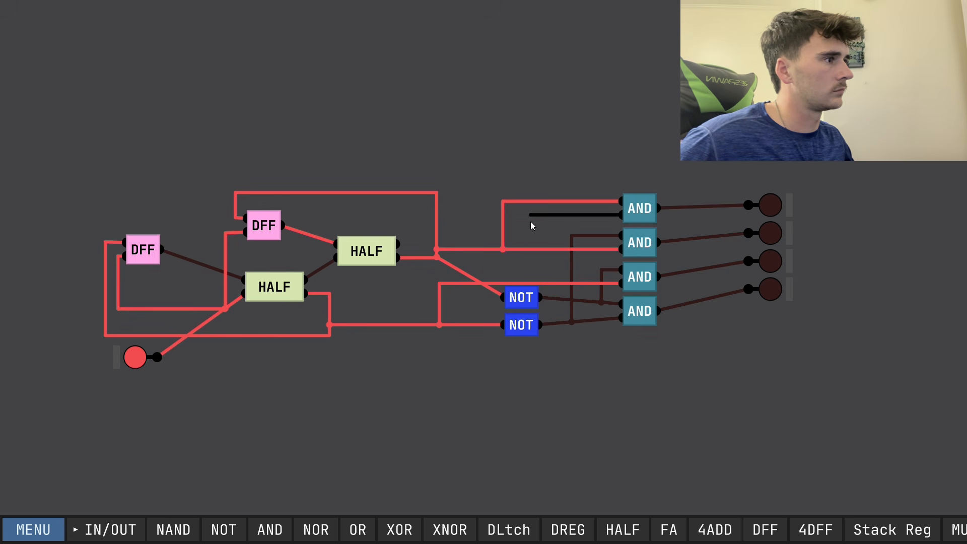
{"action": "left_click_drag", "start_coordinate": [542, 284], "coordinate": [540, 281]}
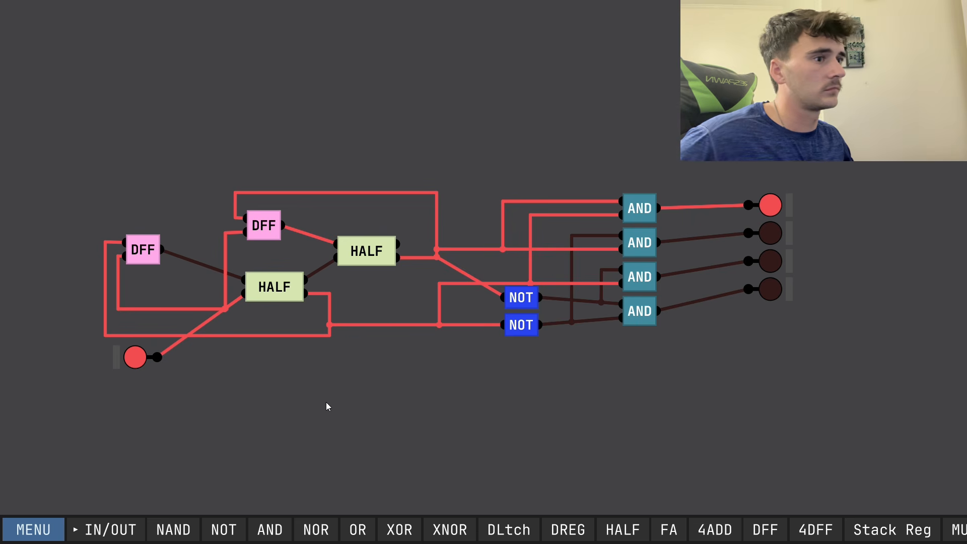
Toggle the clock input repeatedly to test how the counter steps through the four decoded outputs.
{"action": "double_click", "coordinate": [135, 362]}
{"action": "left_click", "coordinate": [135, 359]}
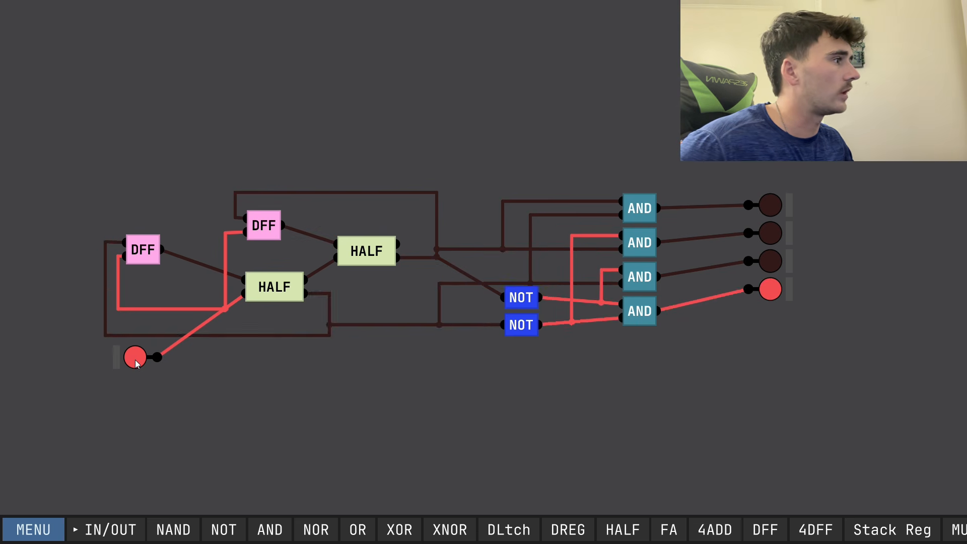
{"action": "left_click", "coordinate": [135, 359]}
{"action": "left_click", "coordinate": [135, 359]}
{"action": "left_click", "coordinate": [135, 359]}
{"action": "left_click", "coordinate": [135, 359]}
{"action": "left_click", "coordinate": [136, 359]}
{"action": "double_click", "coordinate": [135, 360]}
{"action": "left_click", "coordinate": [135, 360]}
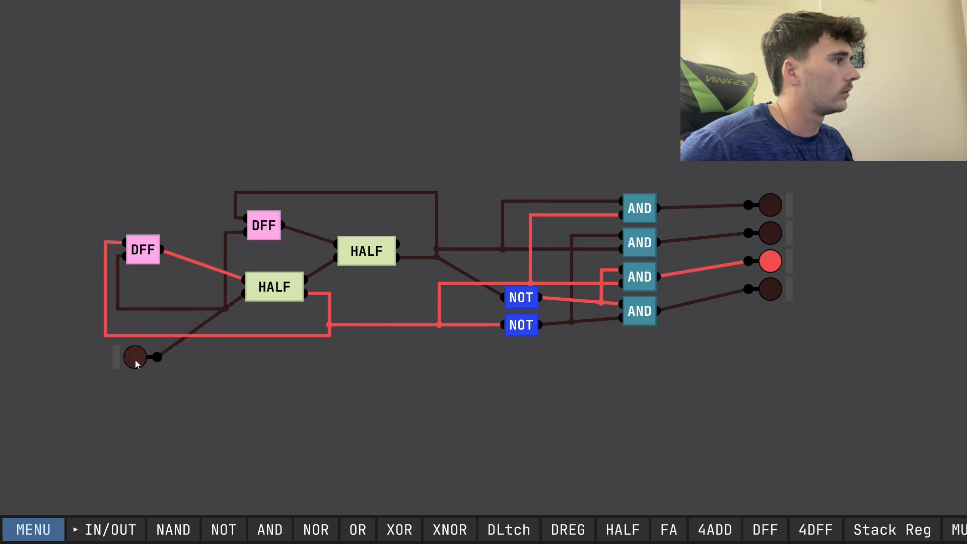
{"action": "left_click", "coordinate": [135, 360]}
{"action": "left_click", "coordinate": [135, 360]}
{"action": "double_click", "coordinate": [135, 359]}
{"action": "left_click", "coordinate": [135, 360]}
{"action": "left_click", "coordinate": [135, 360]}
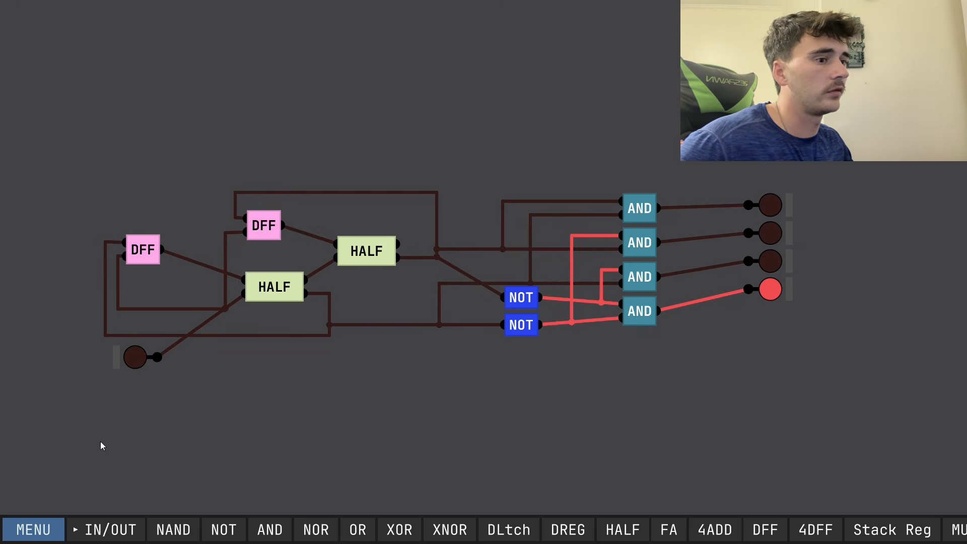
Save the circuit as a chip named INC and check the starred chips in the library for it.
{"action": "left_click", "coordinate": [55, 526]}
{"action": "left_click", "coordinate": [43, 407]}
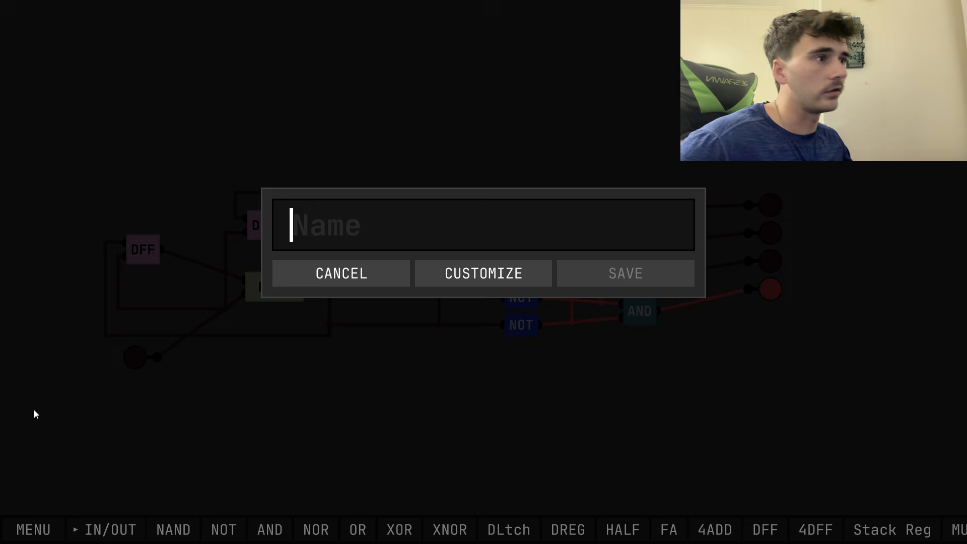
{"action": "type", "text": "INC"}
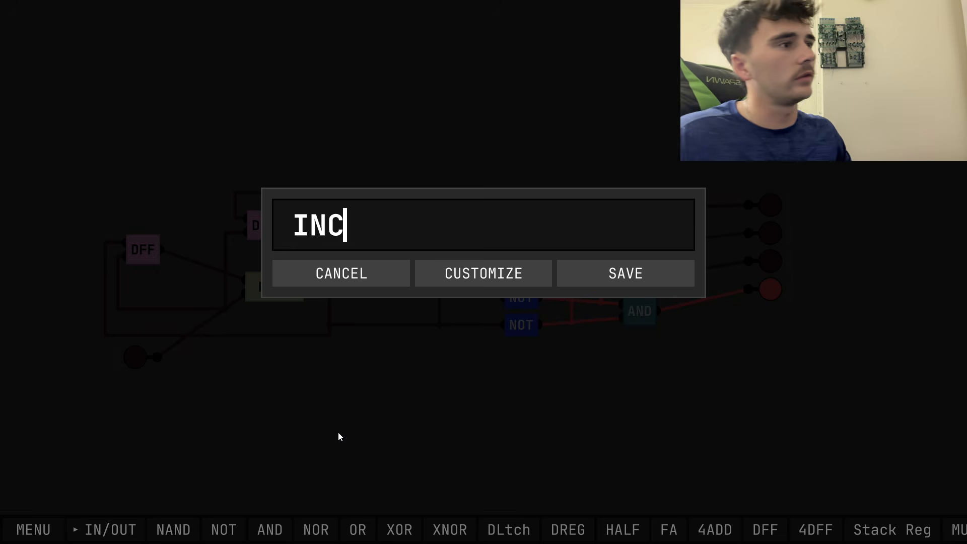
{"action": "left_click", "coordinate": [609, 278]}
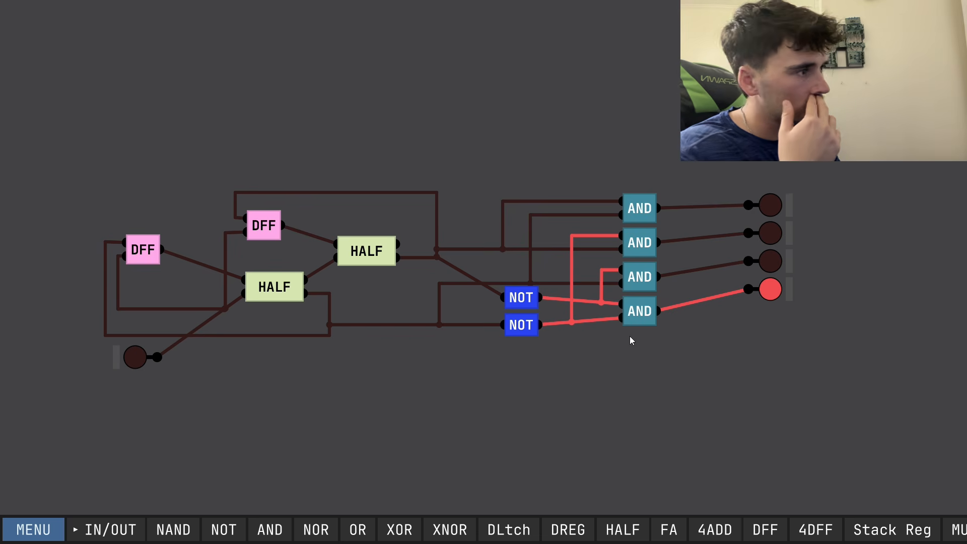
{"action": "left_click", "coordinate": [34, 530]}
{"action": "left_click", "coordinate": [50, 414]}
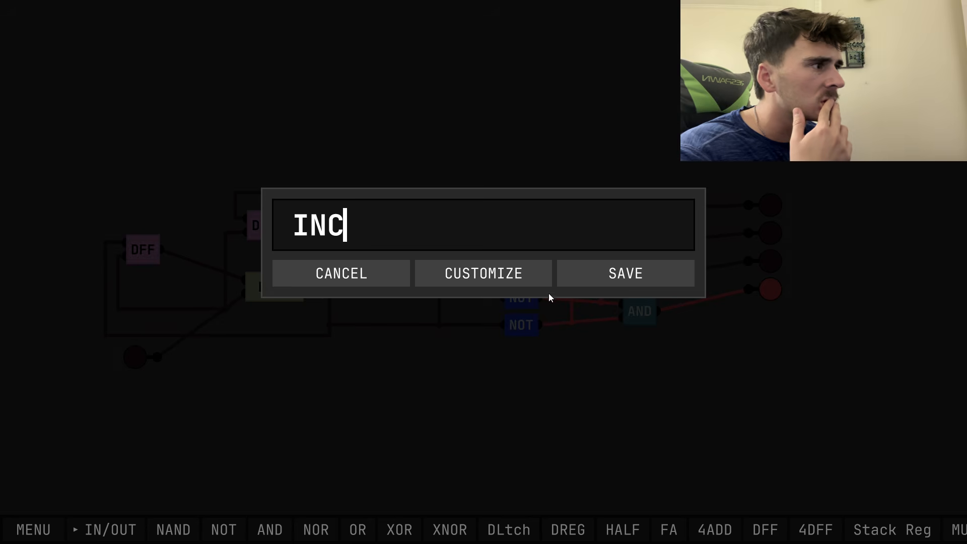
{"action": "left_click", "coordinate": [597, 285]}
{"action": "left_click", "coordinate": [31, 529]}
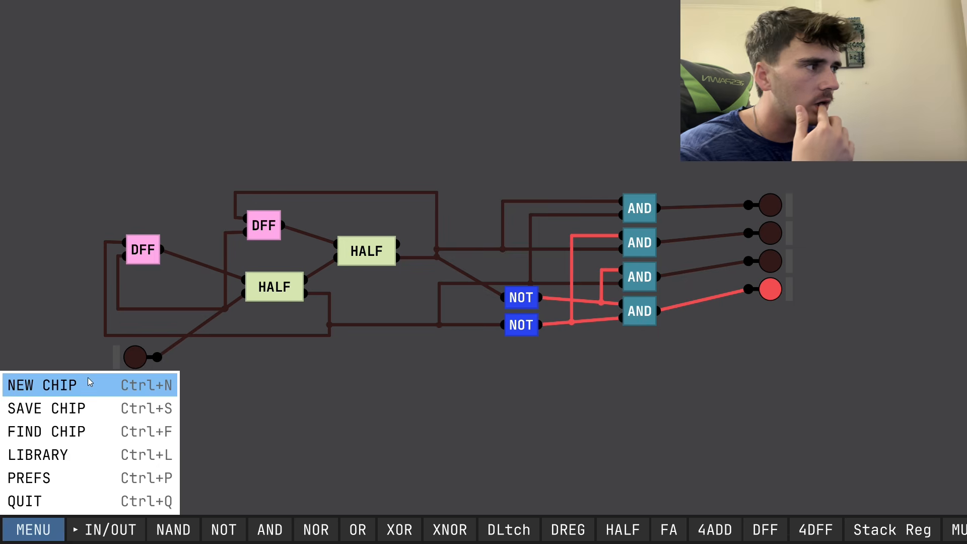
{"action": "left_click", "coordinate": [75, 453]}
{"action": "left_click", "coordinate": [106, 434]}
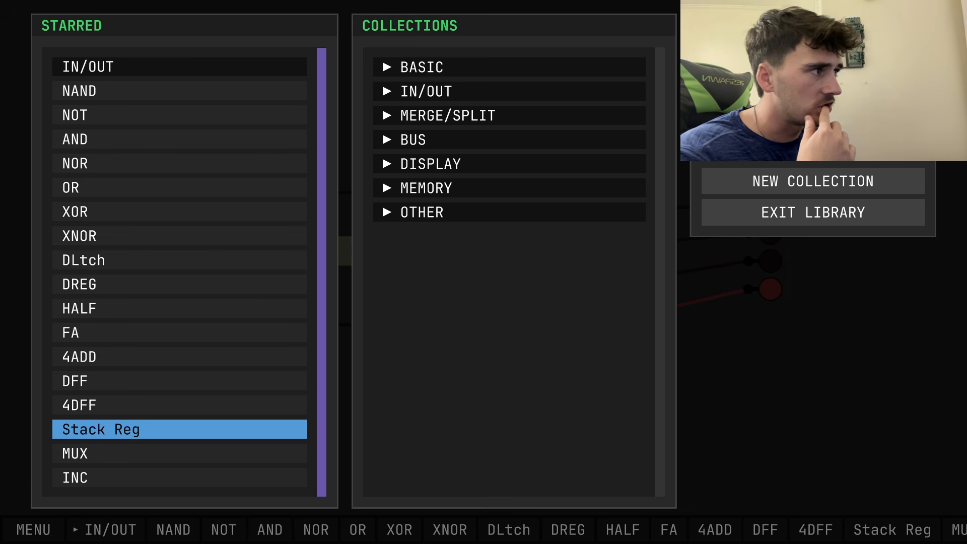
{"action": "left_click", "coordinate": [824, 222]}
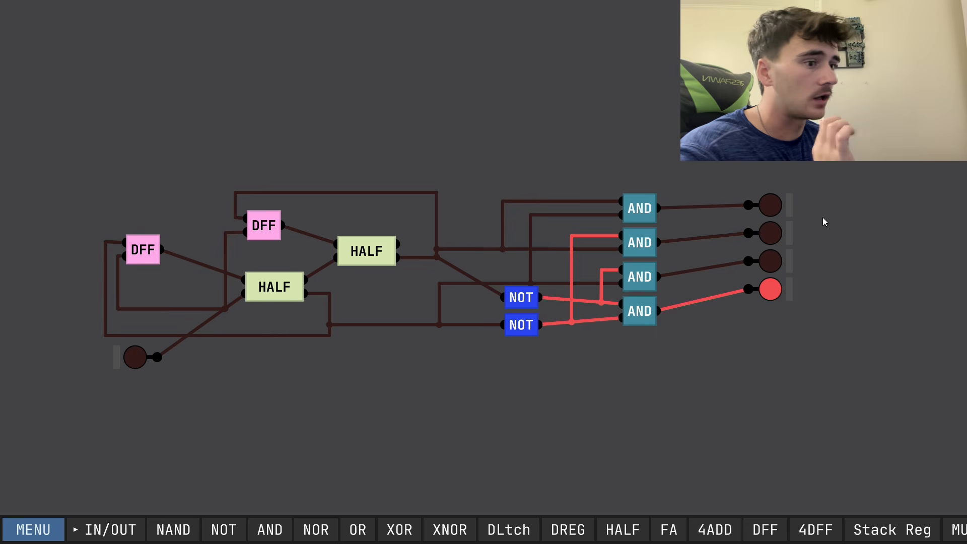
Start a new chip and pick the 3-STATE BUFFER from the library's BASIC collection for use.
{"action": "left_click", "coordinate": [31, 529]}
{"action": "left_click", "coordinate": [13, 387]}
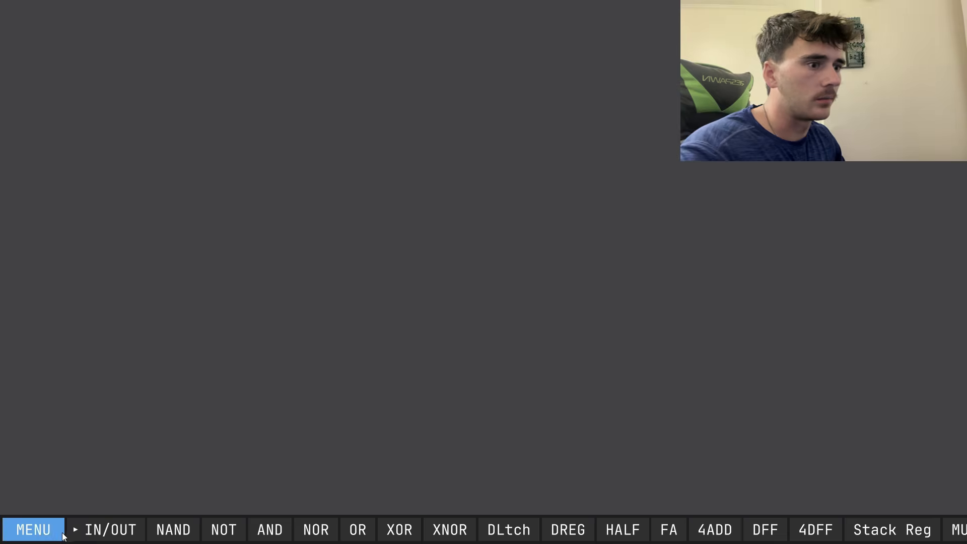
{"action": "mouse_move", "coordinate": [101, 533]}
{"action": "left_click", "coordinate": [33, 529]}
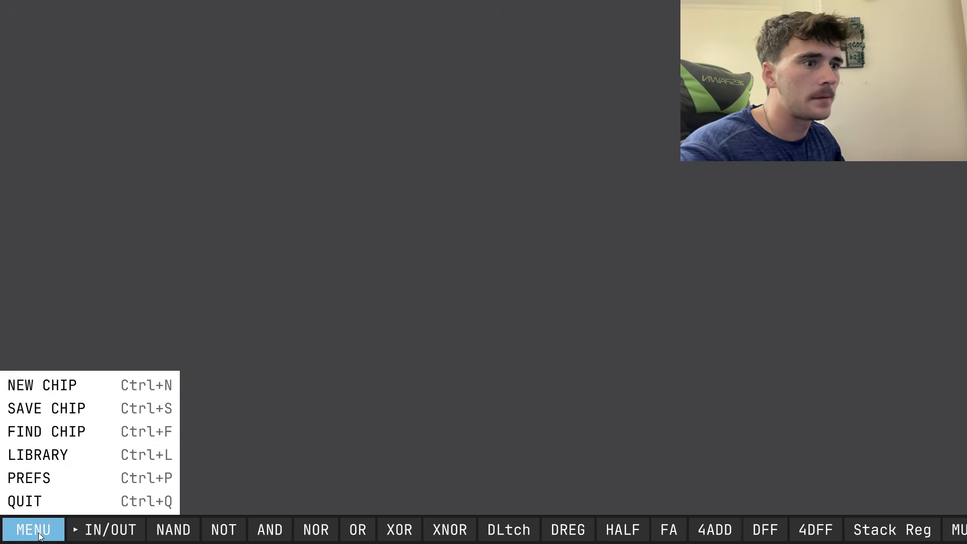
{"action": "left_click", "coordinate": [30, 453]}
{"action": "left_click", "coordinate": [388, 70]}
{"action": "left_click", "coordinate": [388, 69]}
{"action": "left_click", "coordinate": [390, 91]}
{"action": "left_click", "coordinate": [391, 98]}
{"action": "left_click", "coordinate": [388, 117]}
{"action": "left_click", "coordinate": [389, 118]}
{"action": "left_click", "coordinate": [386, 71]}
{"action": "left_click", "coordinate": [417, 189]}
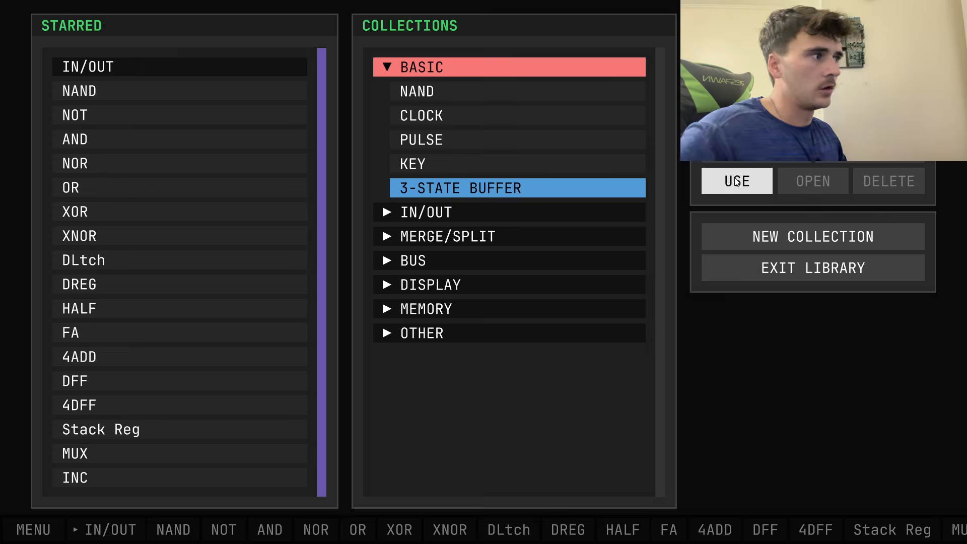
{"action": "left_click", "coordinate": [736, 182]}
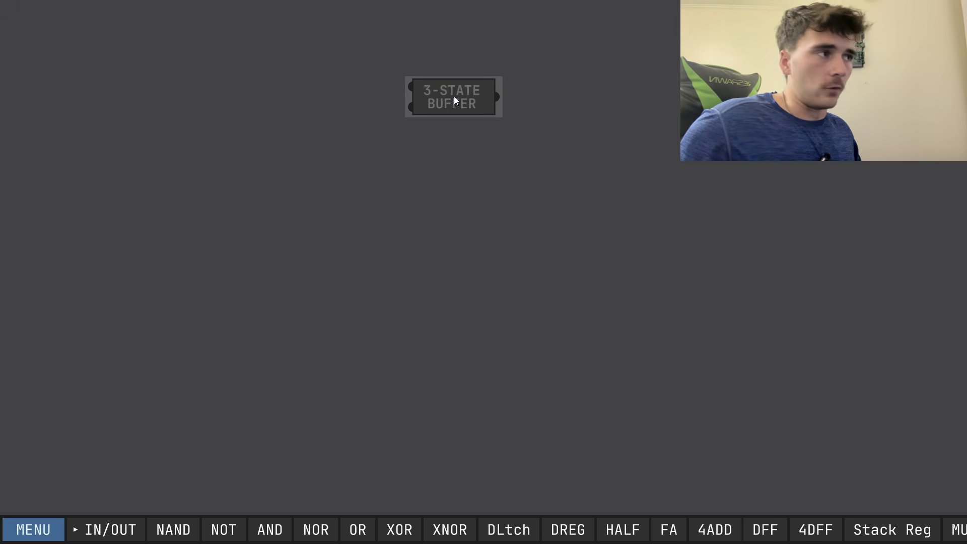
Place four 3-STATE BUFFER chips in a vertical column.
{"action": "left_click", "coordinate": [454, 95]}
{"action": "left_click", "coordinate": [450, 143]}
{"action": "left_click", "coordinate": [458, 204]}
{"action": "left_click", "coordinate": [455, 243]}
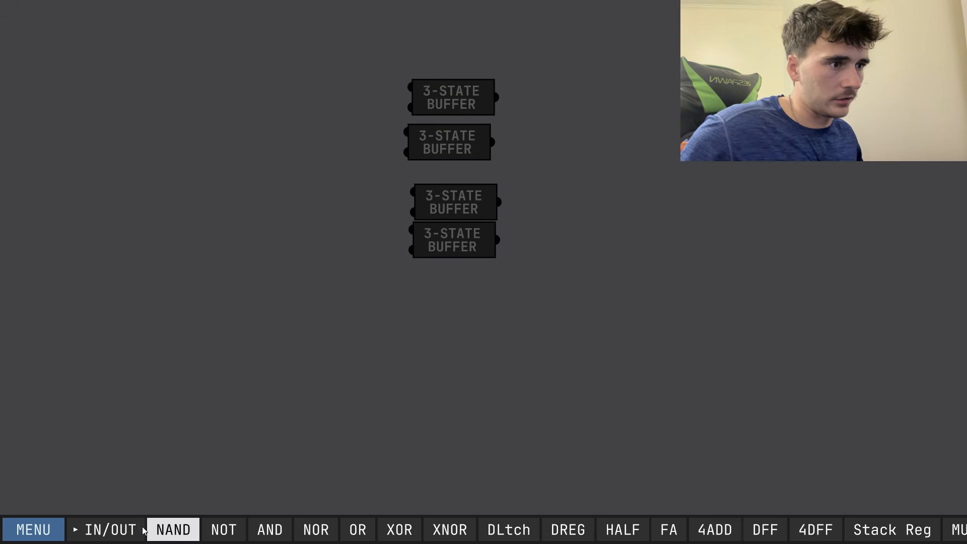
Place a stack of four IN-1 pins before the buffers and a separate fifth IN-1 pin below them.
{"action": "left_click", "coordinate": [121, 529]}
{"action": "left_click", "coordinate": [103, 377]}
{"action": "left_click", "coordinate": [104, 377]}
{"action": "left_click", "coordinate": [104, 377]}
{"action": "left_click", "coordinate": [103, 376]}
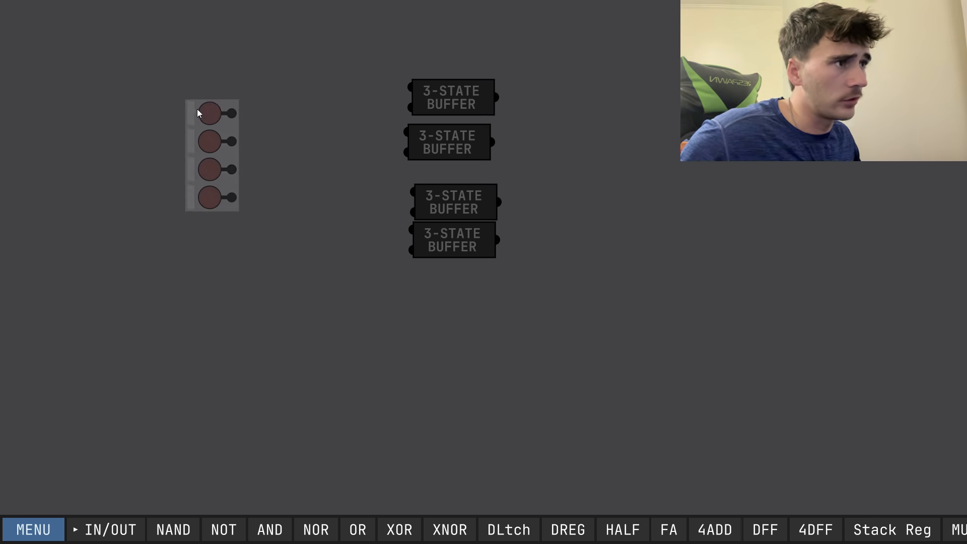
{"action": "left_click", "coordinate": [243, 125]}
{"action": "left_click", "coordinate": [80, 530]}
{"action": "left_click", "coordinate": [103, 376]}
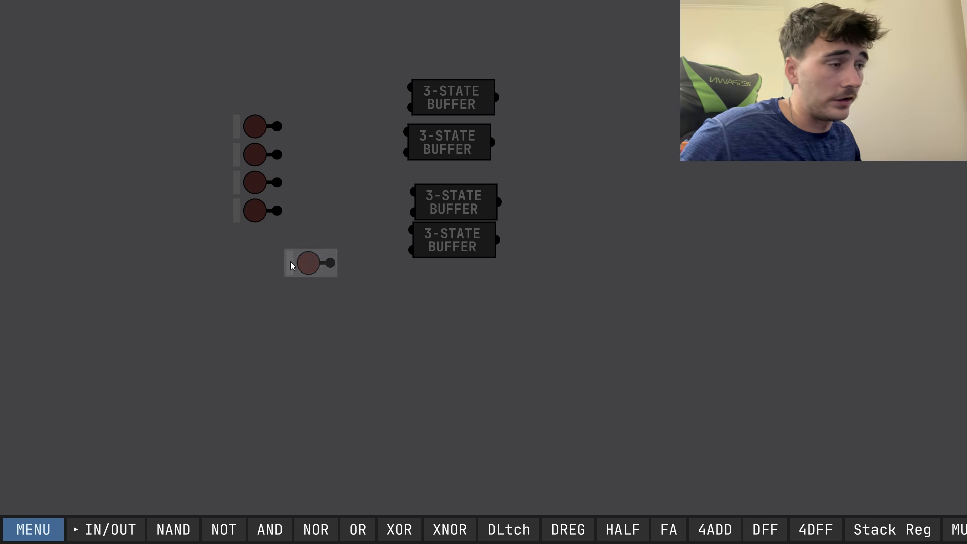
{"action": "left_click", "coordinate": [268, 270]}
Wire the separate fifth input pin to the lower input of all four 3-state buffers.
{"action": "left_click_drag", "start_coordinate": [304, 268], "coordinate": [412, 250]}
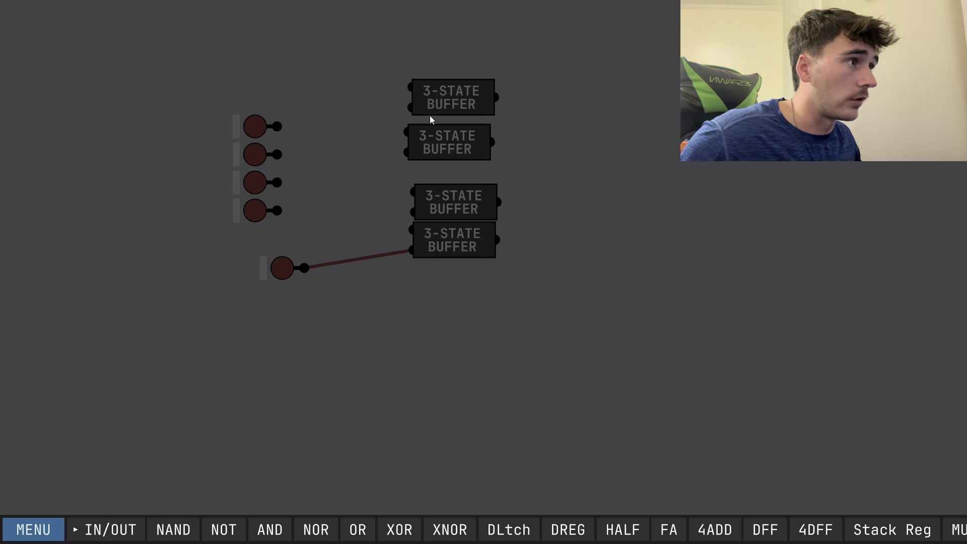
{"action": "left_click", "coordinate": [395, 253]}
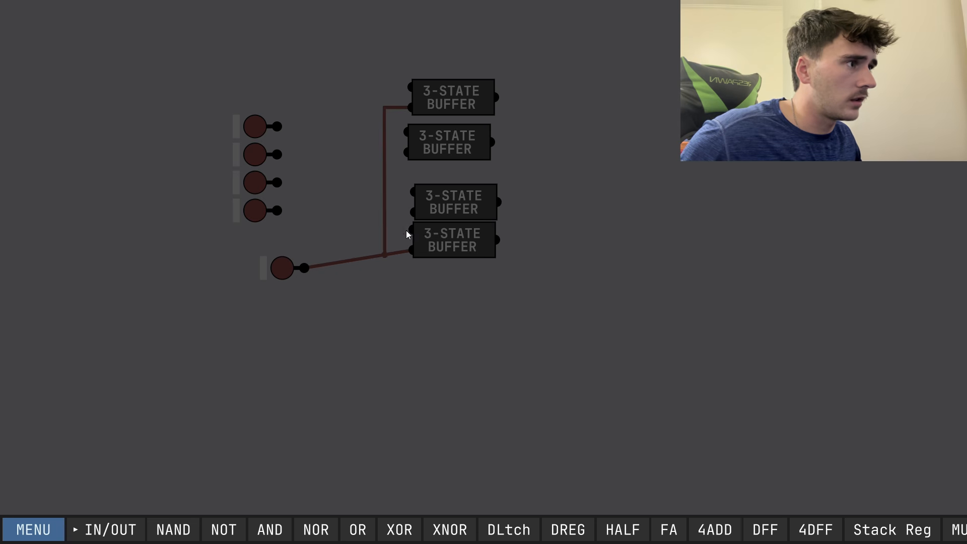
{"action": "left_click", "coordinate": [413, 212]}
{"action": "left_click", "coordinate": [383, 214]}
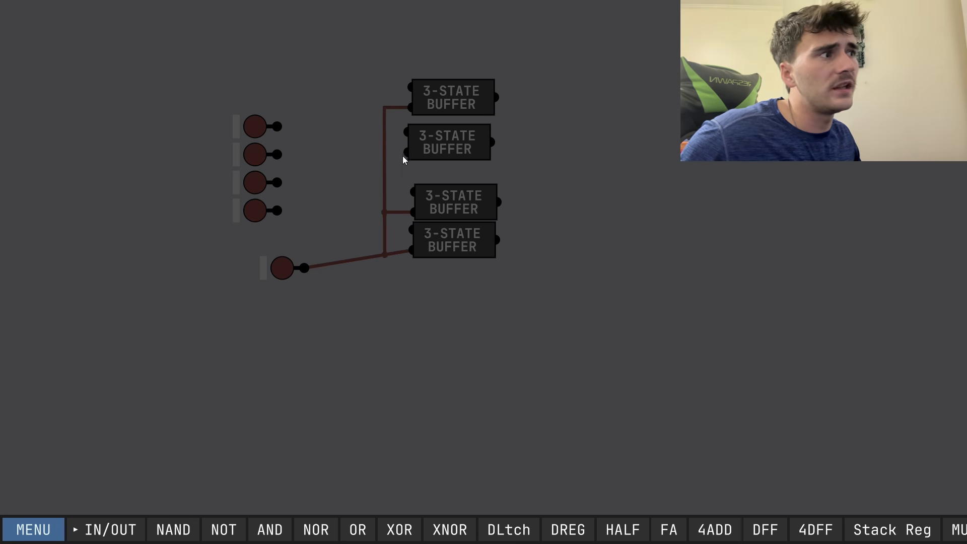
{"action": "left_click", "coordinate": [384, 153]}
Add a stack of four OUT-1 pins beyond the buffers.
{"action": "left_click", "coordinate": [107, 529]}
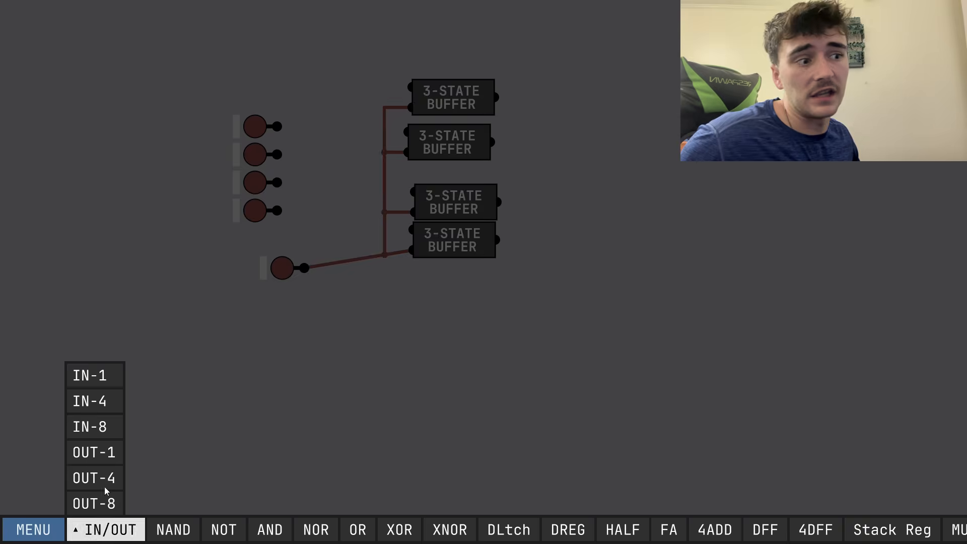
{"action": "triple_click", "coordinate": [117, 455]}
{"action": "left_click", "coordinate": [524, 175]}
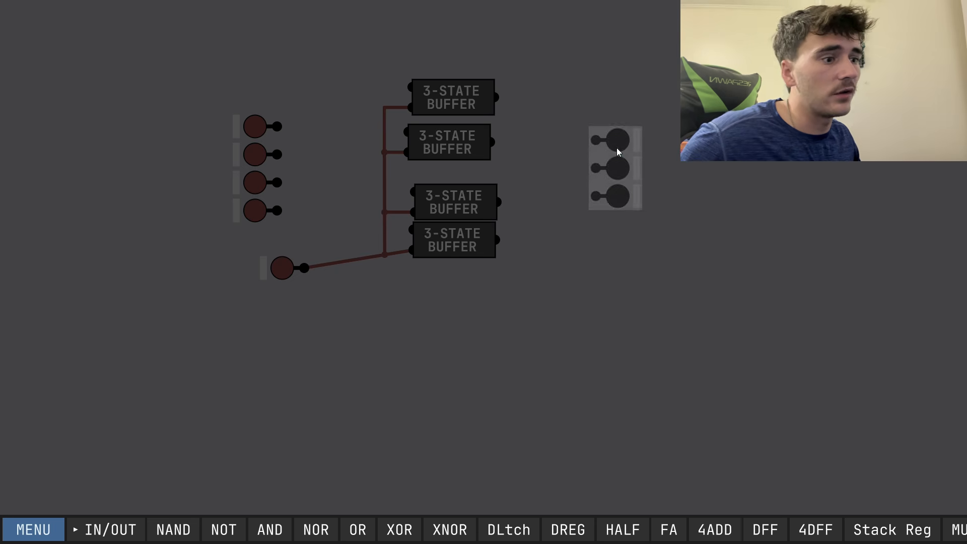
{"action": "left_click", "coordinate": [119, 531]}
{"action": "left_click", "coordinate": [95, 477]}
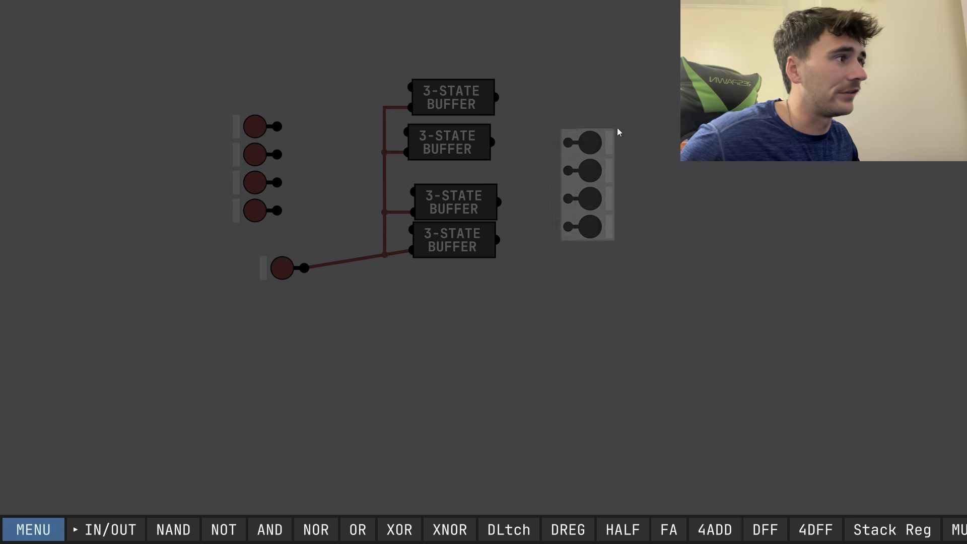
Wire each 3-state buffer's output to its own output pin in order.
{"action": "left_click", "coordinate": [574, 153]}
{"action": "left_click", "coordinate": [491, 143]}
{"action": "left_click", "coordinate": [499, 202]}
{"action": "left_click", "coordinate": [574, 181]}
{"action": "left_click", "coordinate": [497, 240]}
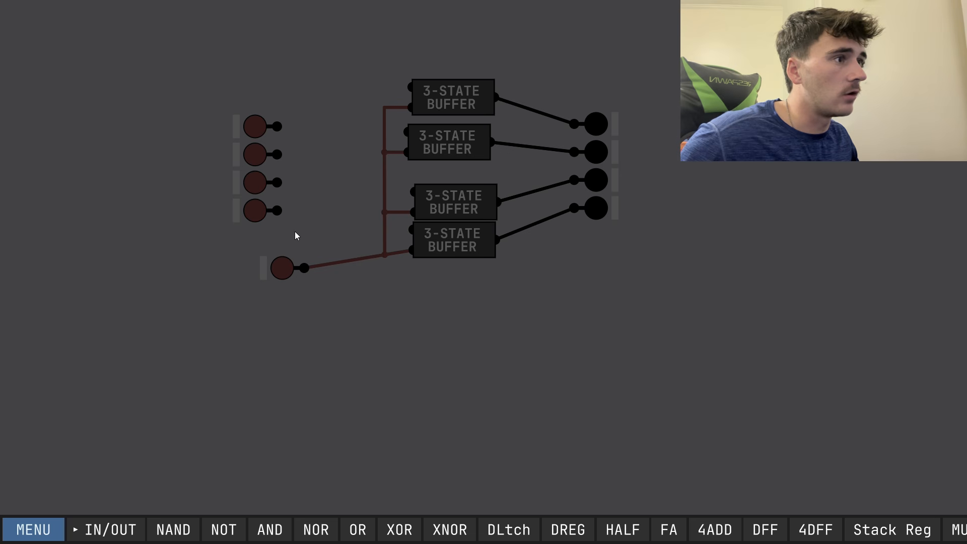
Wire the four stacked input pins to the IN inputs of the four 3-state buffers in order.
{"action": "left_click", "coordinate": [411, 229]}
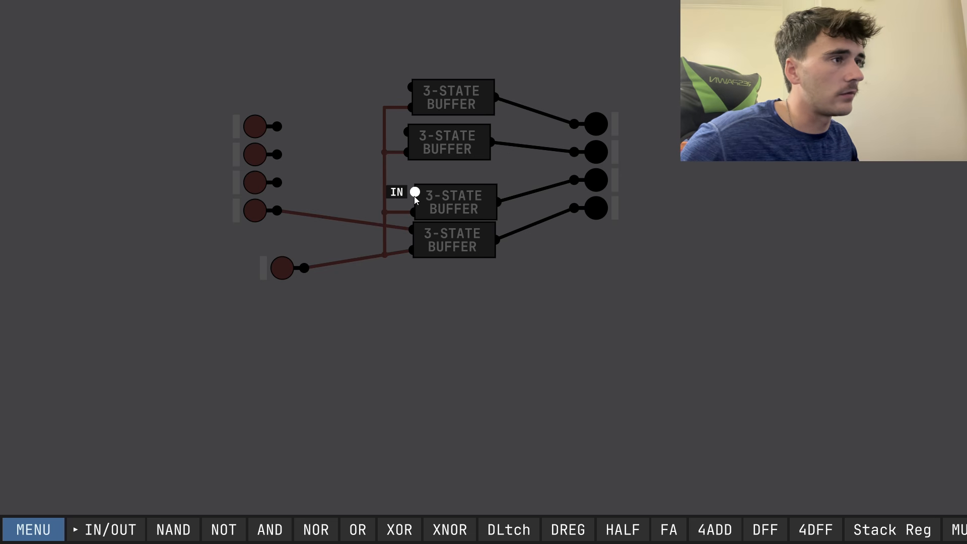
{"action": "left_click", "coordinate": [277, 183]}
{"action": "left_click", "coordinate": [412, 191]}
{"action": "left_click", "coordinate": [406, 133]}
{"action": "left_click", "coordinate": [277, 154]}
{"action": "left_click", "coordinate": [277, 127]}
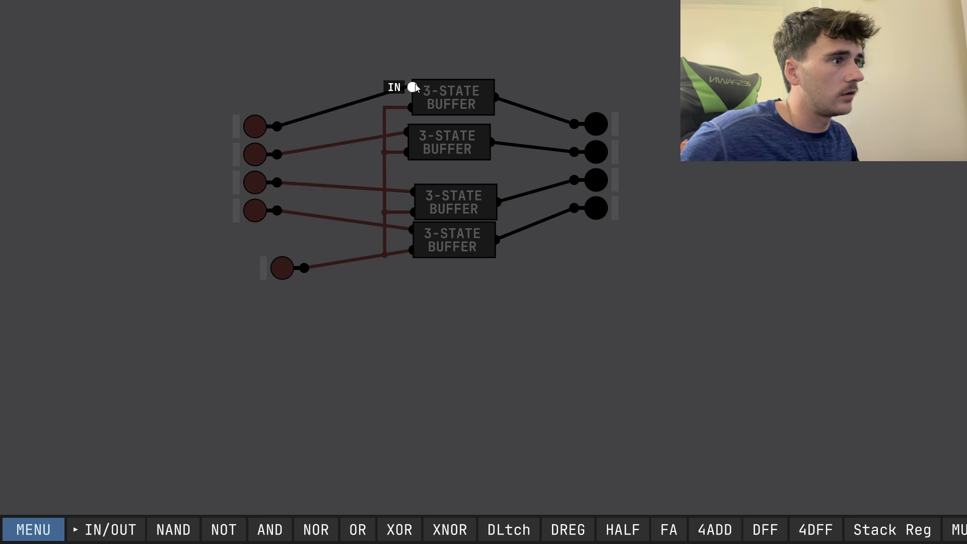
{"action": "left_click", "coordinate": [412, 88]}
Label the separate fifth input pin EN.
{"action": "right_click", "coordinate": [262, 267]}
{"action": "left_click", "coordinate": [278, 295]}
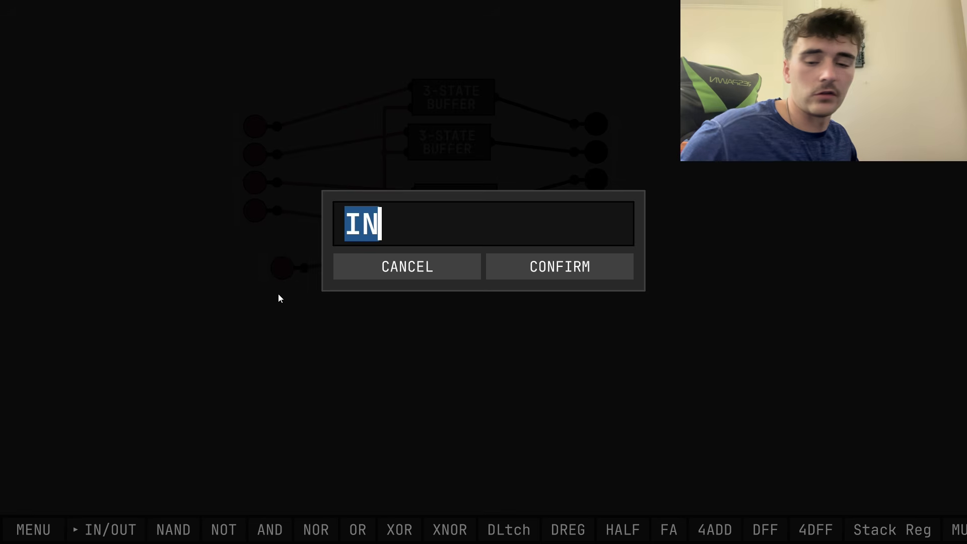
{"action": "type", "text": "en"}
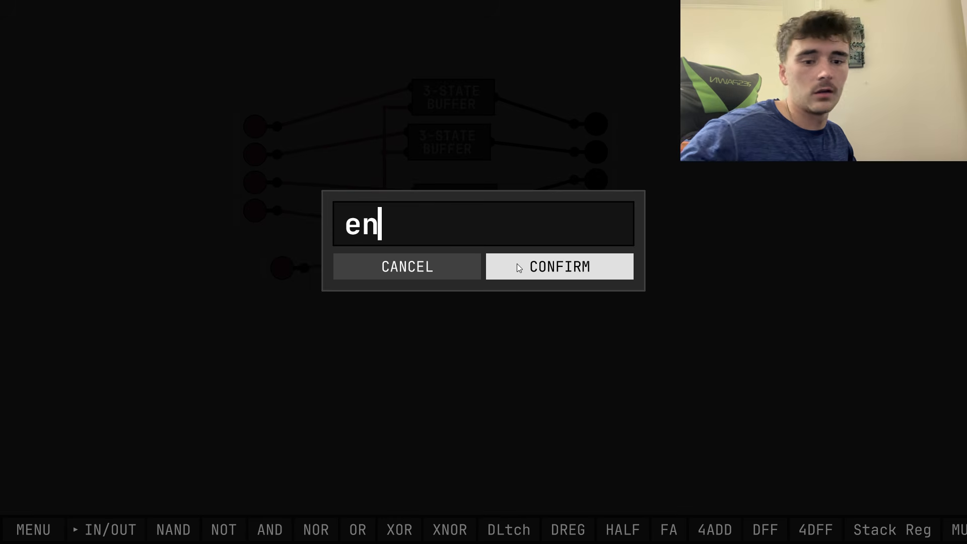
{"action": "key", "text": "BackSpace"}
{"action": "key", "text": "BackSpace"}
{"action": "type", "text": "EN"}
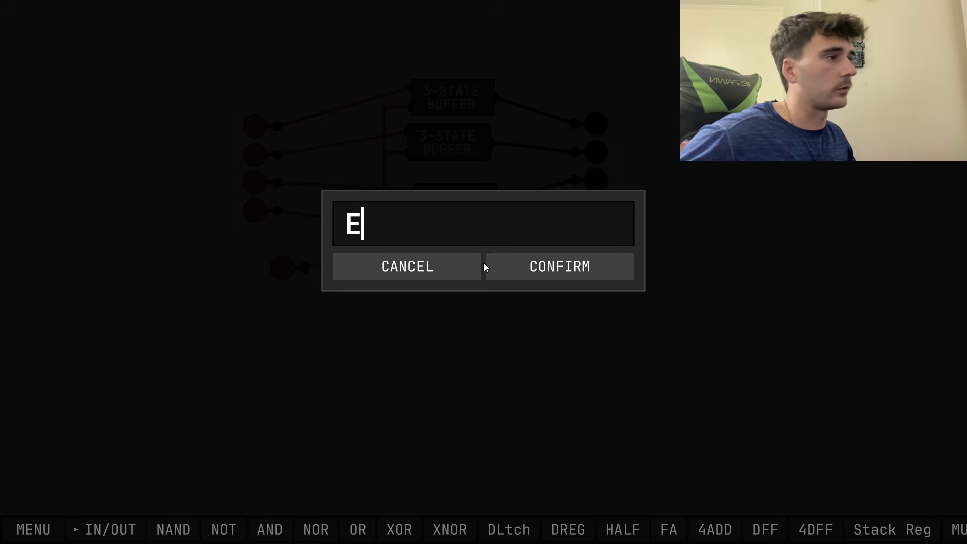
{"action": "left_click", "coordinate": [562, 268]}
Save the circuit as a chip named 4TRI.
{"action": "left_click", "coordinate": [26, 517]}
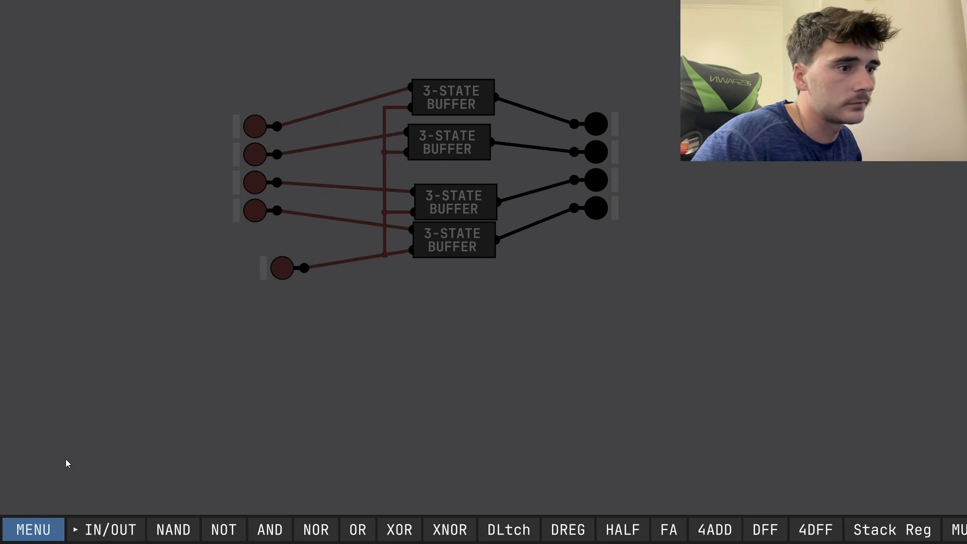
{"action": "left_click", "coordinate": [93, 409]}
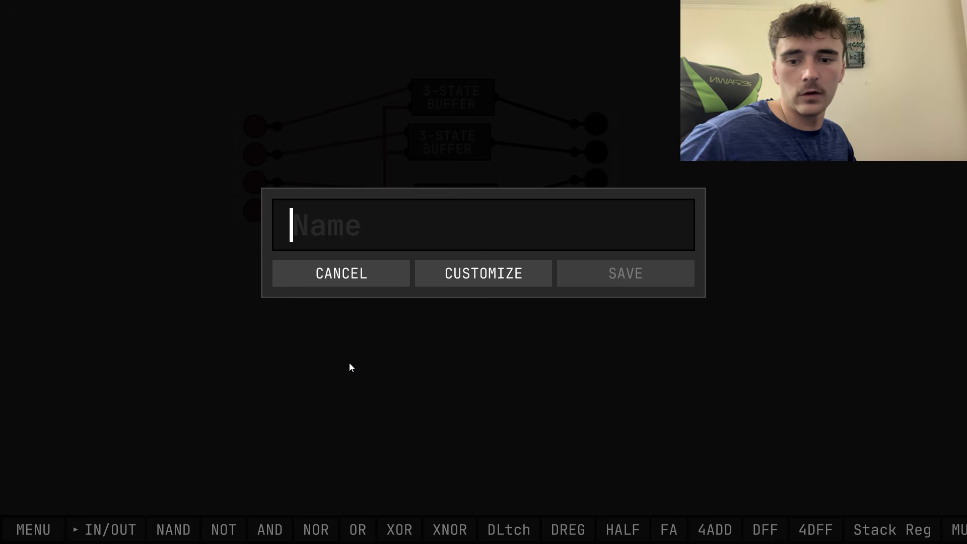
{"action": "type", "text": "4TRI"}
{"action": "left_click", "coordinate": [579, 267]}
Open the saved Stack Reg chip from the chip library for editing.
{"action": "left_click", "coordinate": [57, 538]}
{"action": "left_click", "coordinate": [68, 452]}
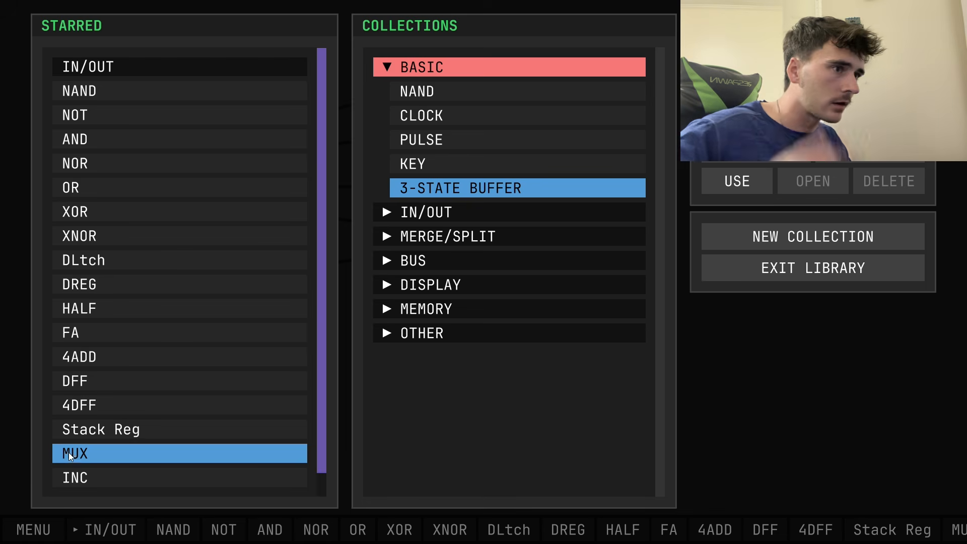
{"action": "left_click", "coordinate": [121, 437]}
{"action": "left_click", "coordinate": [813, 126]}
Place four 4TRI chips above the 4DFF row and spread them in a rising diagonal, one for each 4DFF.
{"action": "scroll", "coordinate": [328, 321], "scroll_direction": "down", "scroll_amount": 5}
{"action": "left_click_drag", "start_coordinate": [312, 326], "coordinate": [380, 305]}
{"action": "left_click_drag", "start_coordinate": [822, 532], "coordinate": [361, 522]}
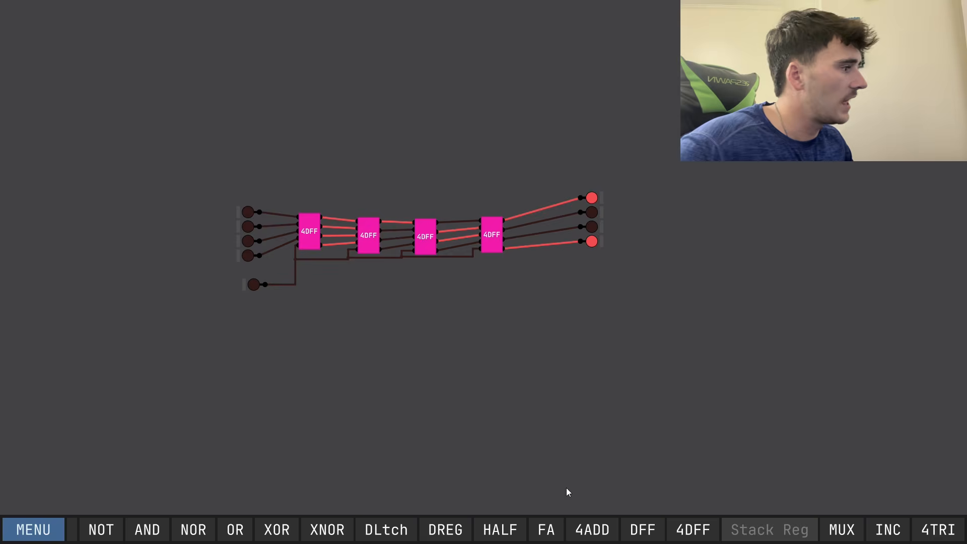
{"action": "left_click", "coordinate": [933, 531]}
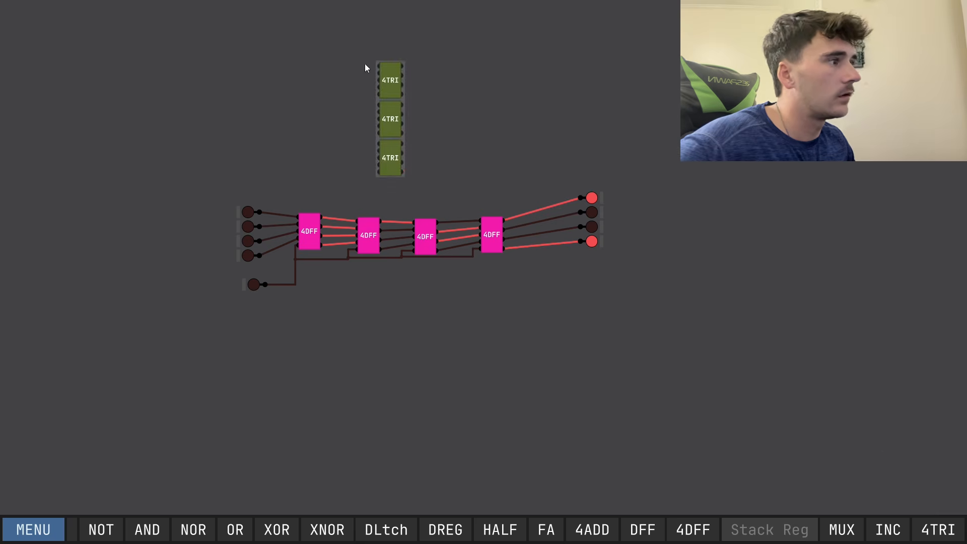
{"action": "left_click_drag", "start_coordinate": [360, 325], "coordinate": [357, 173]}
{"action": "left_click_drag", "start_coordinate": [362, 352], "coordinate": [419, 118]}
{"action": "left_click_drag", "start_coordinate": [357, 394], "coordinate": [482, 48]}
{"action": "left_click_drag", "start_coordinate": [357, 427], "coordinate": [546, 1]}
{"action": "left_click_drag", "start_coordinate": [483, 58], "coordinate": [455, 180]}
{"action": "left_click_drag", "start_coordinate": [539, 121], "coordinate": [535, 191]}
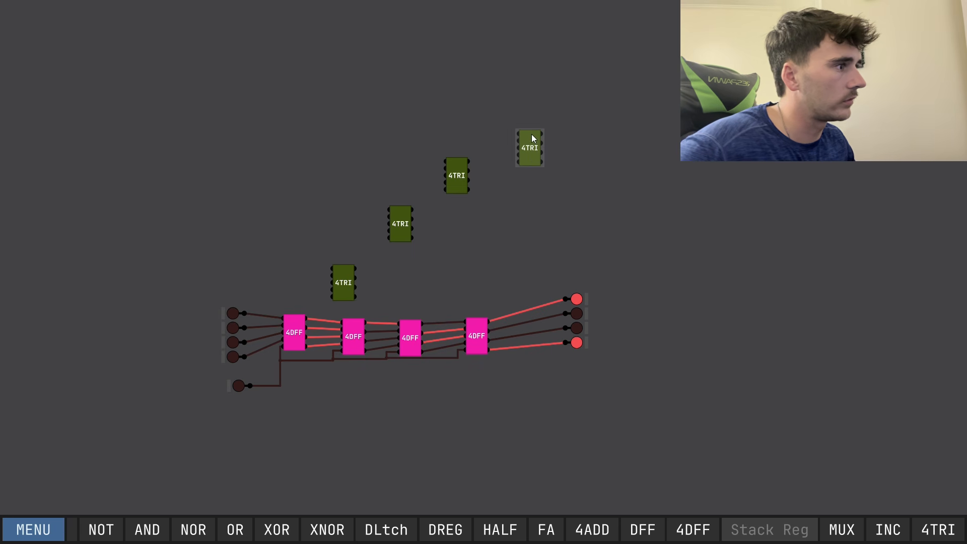
Delete the four output pins and wire the last 4DFF's outputs to the four data inputs of the highest 4TRI in order.
{"action": "left_click_drag", "start_coordinate": [558, 288], "coordinate": [628, 402]}
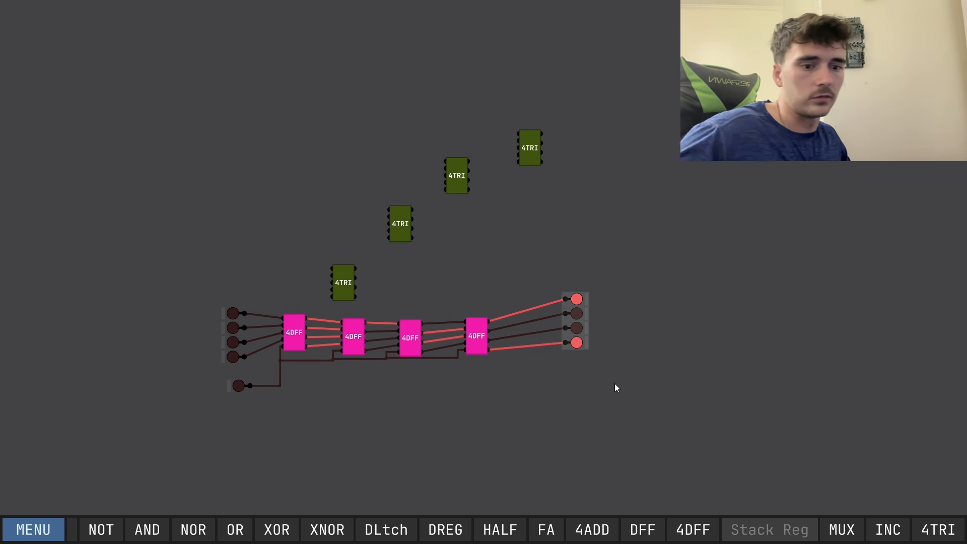
{"action": "key", "text": "Delete"}
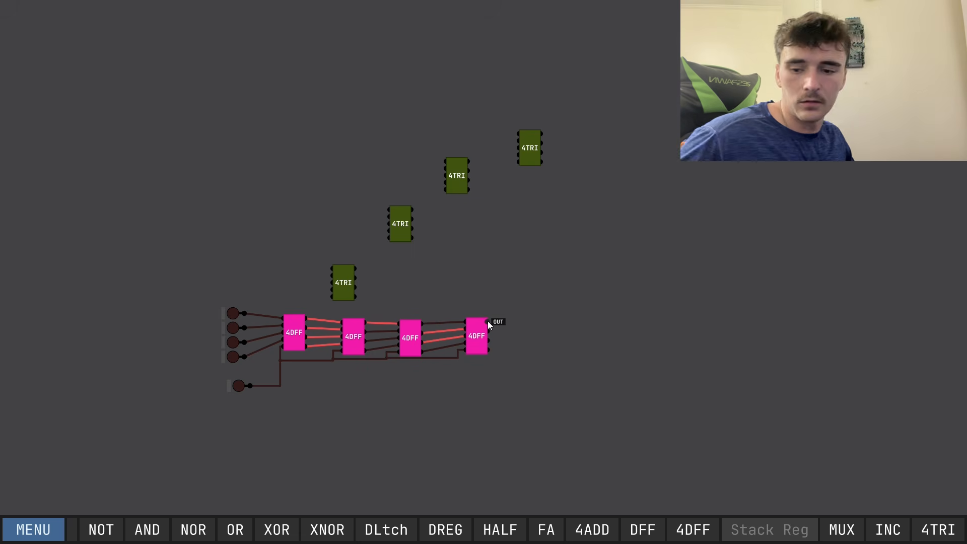
{"action": "left_click_drag", "start_coordinate": [500, 318], "coordinate": [478, 499]}
{"action": "scroll", "coordinate": [519, 142], "scroll_direction": "up", "scroll_amount": 3}
{"action": "left_click", "coordinate": [475, 496]}
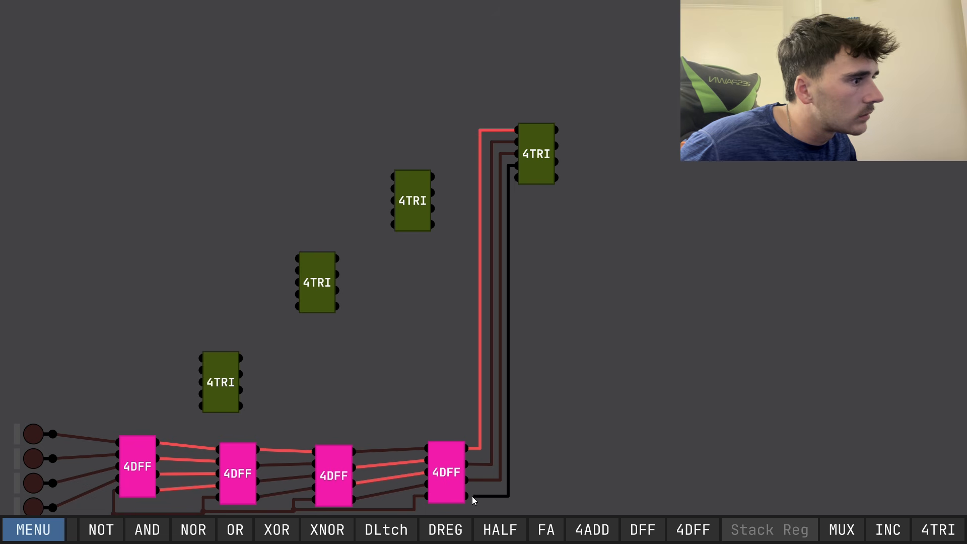
{"action": "left_click", "coordinate": [467, 496]}
Wire the third 4DFF's four output lines to the data inputs of the third 4TRI in order.
{"action": "left_click_drag", "start_coordinate": [399, 169], "coordinate": [487, 408]}
{"action": "left_click_drag", "start_coordinate": [519, 150], "coordinate": [495, 425]}
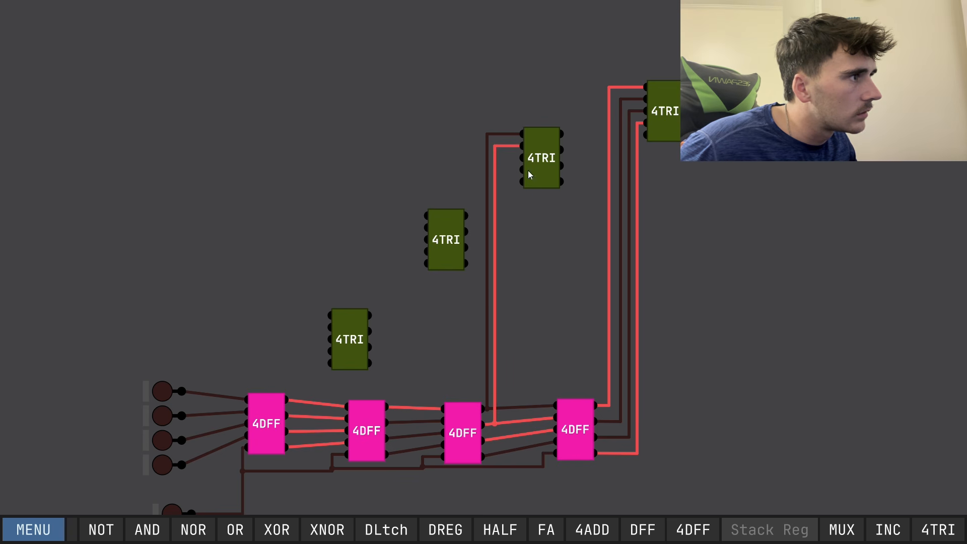
{"action": "left_click_drag", "start_coordinate": [518, 160], "coordinate": [500, 438]}
{"action": "left_click_drag", "start_coordinate": [522, 170], "coordinate": [518, 455]}
{"action": "left_click", "coordinate": [516, 450]}
Wire the second 4DFF's four output lines to the data inputs of the second 4TRI in order.
{"action": "left_click_drag", "start_coordinate": [424, 295], "coordinate": [478, 258]}
{"action": "left_click", "coordinate": [479, 180]}
{"action": "left_click", "coordinate": [452, 371]}
{"action": "left_click", "coordinate": [480, 190]}
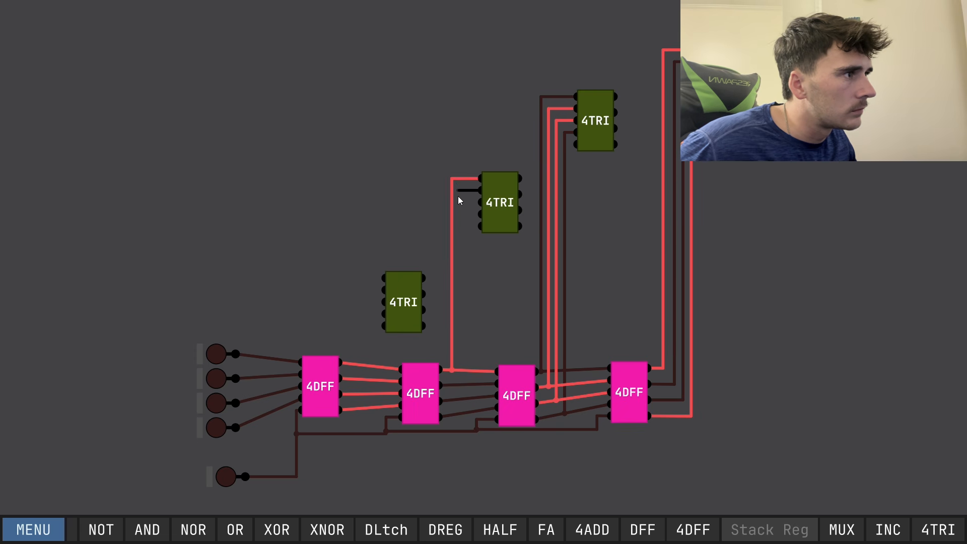
{"action": "left_click", "coordinate": [458, 385]}
{"action": "left_click", "coordinate": [467, 399]}
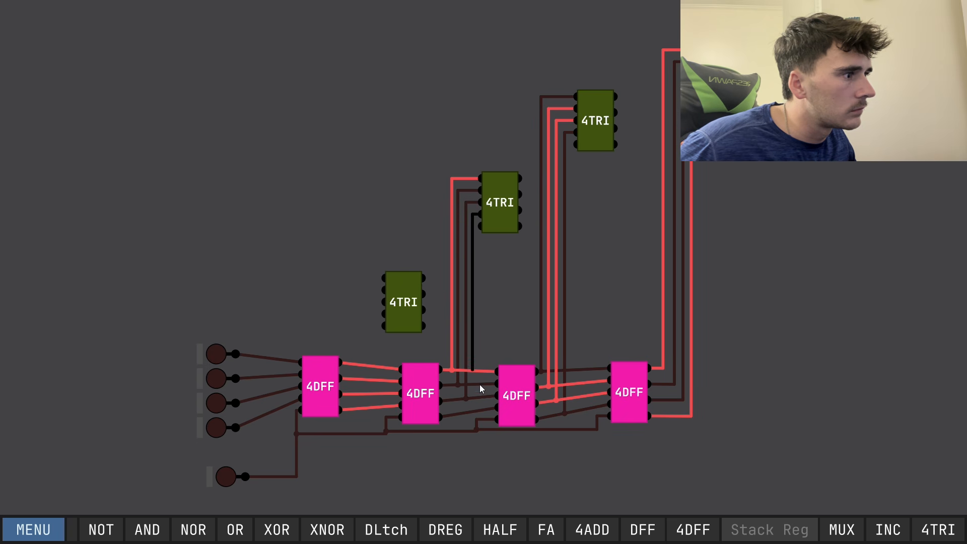
{"action": "left_click", "coordinate": [476, 411]}
Wire the first 4DFF's four output lines to the data inputs of the first 4TRI in order.
{"action": "scroll", "coordinate": [510, 285], "scroll_direction": "up", "scroll_amount": 5}
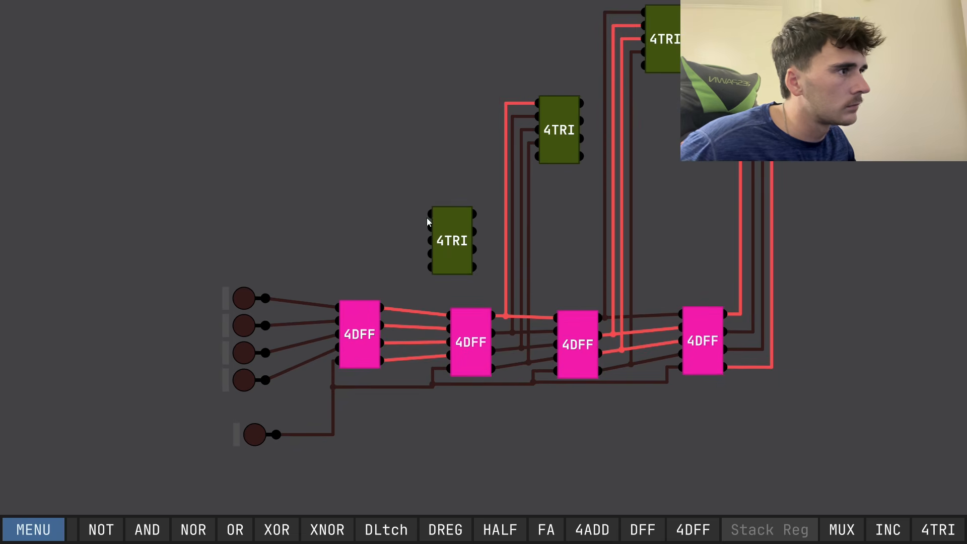
{"action": "left_click", "coordinate": [436, 213]}
{"action": "left_click", "coordinate": [376, 373]}
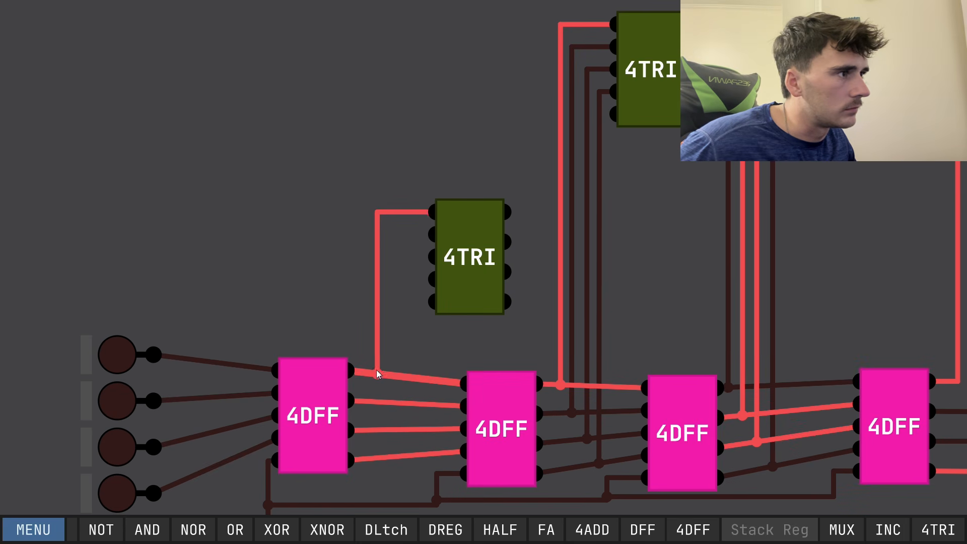
{"action": "left_click_drag", "start_coordinate": [414, 318], "coordinate": [452, 210]}
{"action": "left_click", "coordinate": [479, 113]}
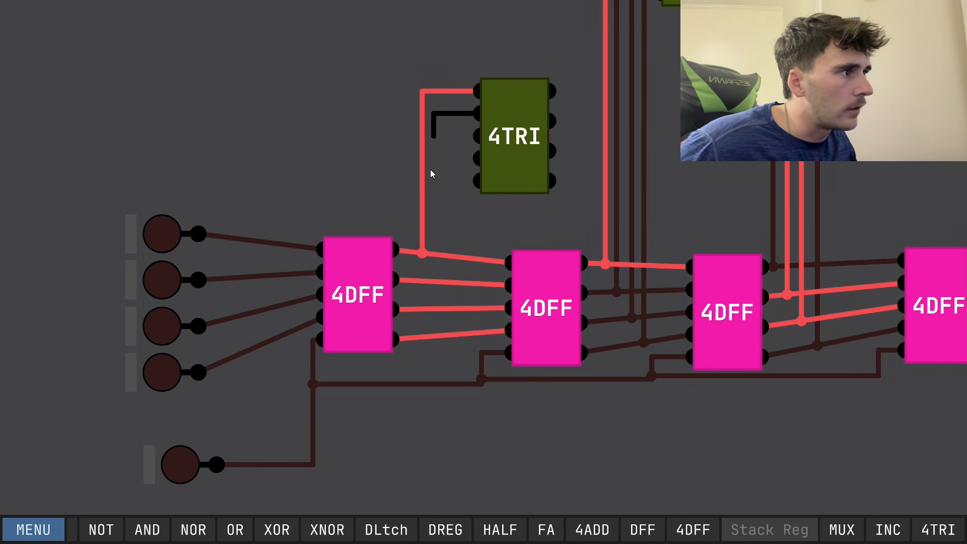
{"action": "left_click", "coordinate": [433, 282]}
{"action": "left_click", "coordinate": [477, 136]}
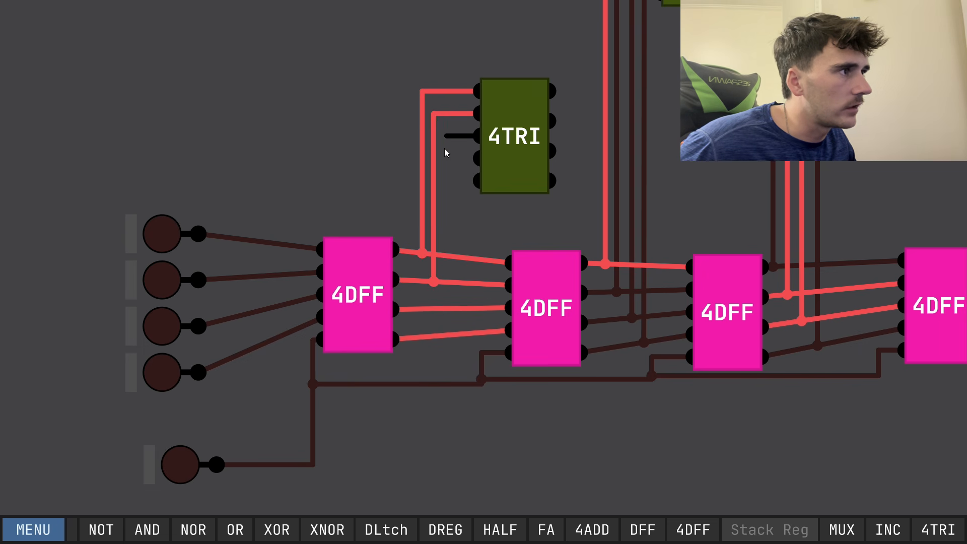
{"action": "left_click", "coordinate": [443, 309]}
{"action": "left_click", "coordinate": [477, 157]}
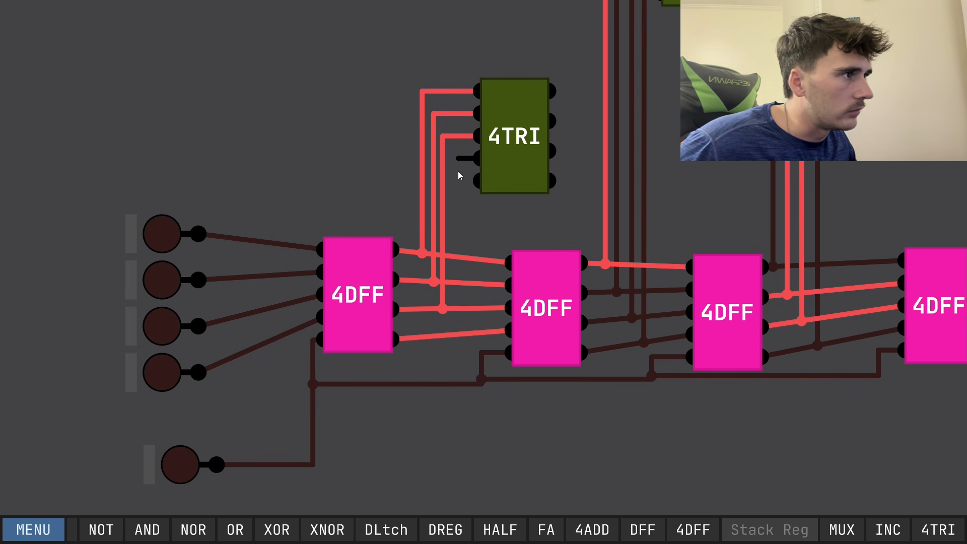
{"action": "left_click", "coordinate": [453, 336]}
Place an INC chip below the separate clock input pin.
{"action": "scroll", "coordinate": [460, 317], "scroll_direction": "down", "scroll_amount": 3}
{"action": "scroll", "coordinate": [461, 311], "scroll_direction": "down", "scroll_amount": 2}
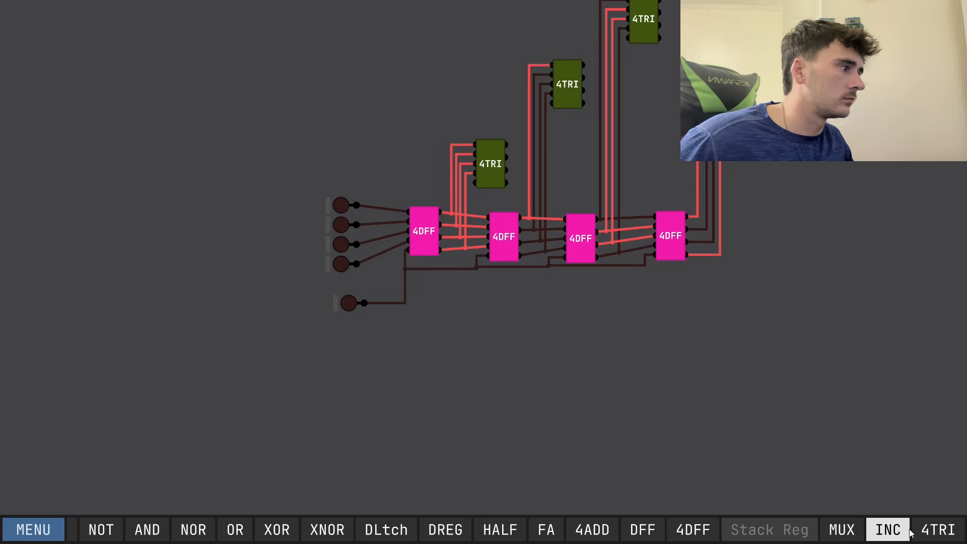
{"action": "left_click", "coordinate": [931, 534]}
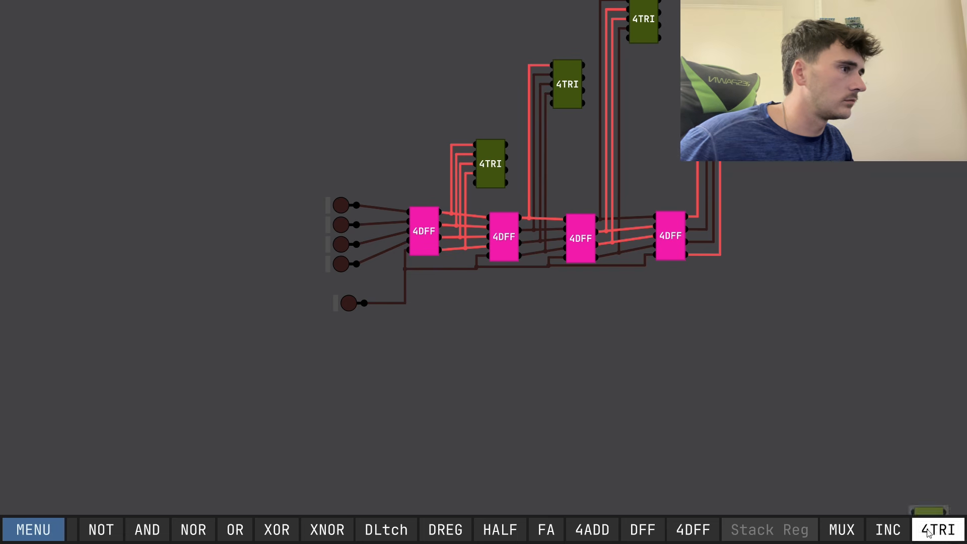
{"action": "right_click", "coordinate": [349, 376]}
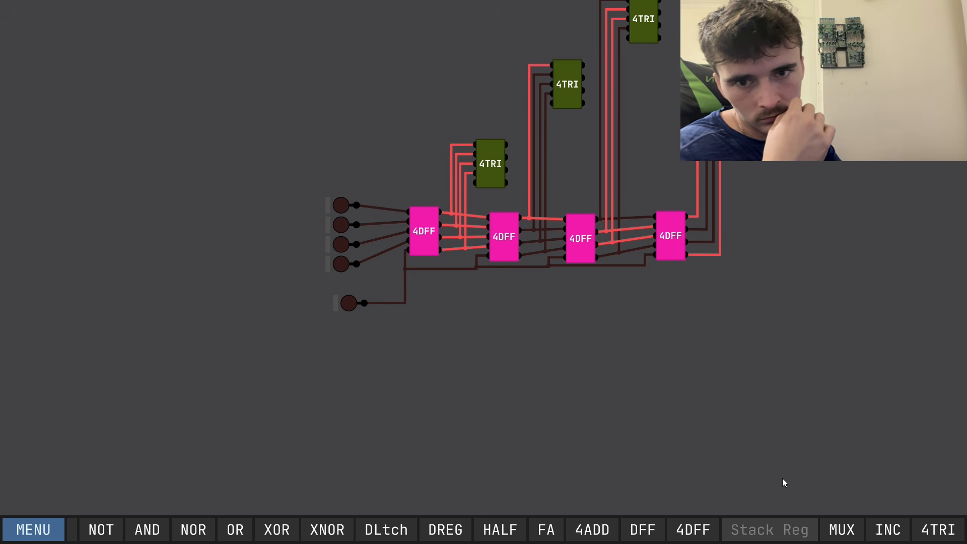
{"action": "left_click", "coordinate": [887, 530]}
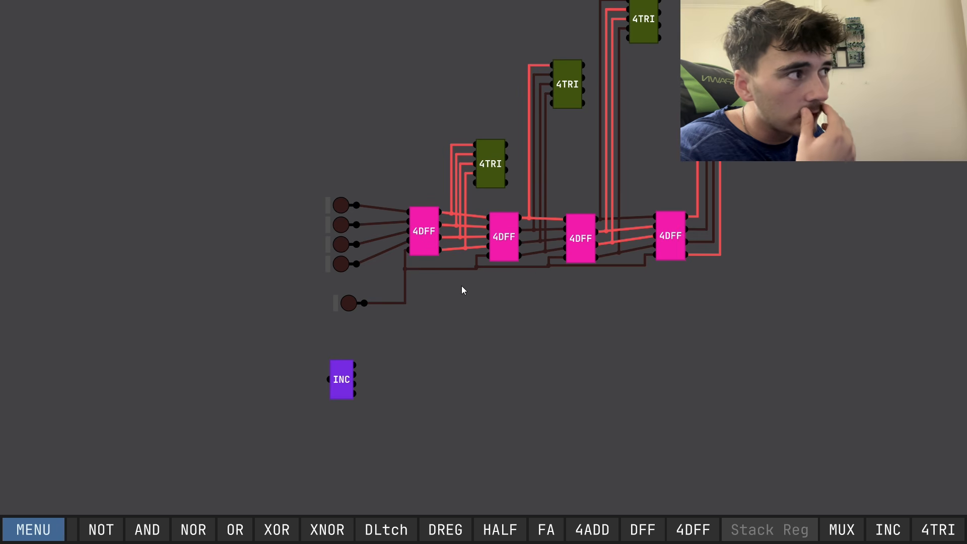
Wire the INC chip's lowest output to the EN input of the highest 4TRI.
{"action": "scroll", "coordinate": [460, 293], "scroll_direction": "down", "scroll_amount": 1}
{"action": "left_click_drag", "start_coordinate": [460, 294], "coordinate": [349, 356]}
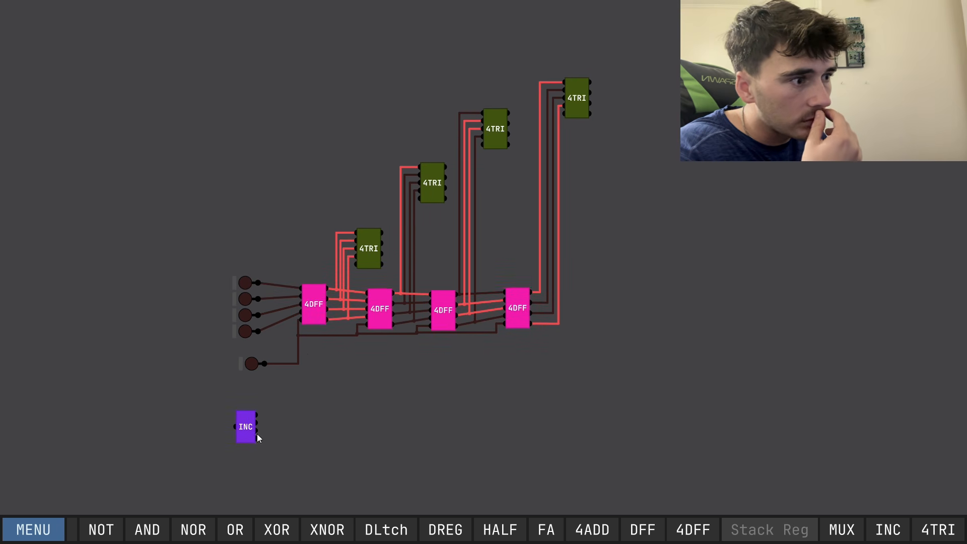
{"action": "left_click_drag", "start_coordinate": [256, 439], "coordinate": [596, 198]}
{"action": "scroll", "coordinate": [560, 123], "scroll_direction": "up", "scroll_amount": 2}
{"action": "left_click_drag", "start_coordinate": [560, 123], "coordinate": [563, 116]}
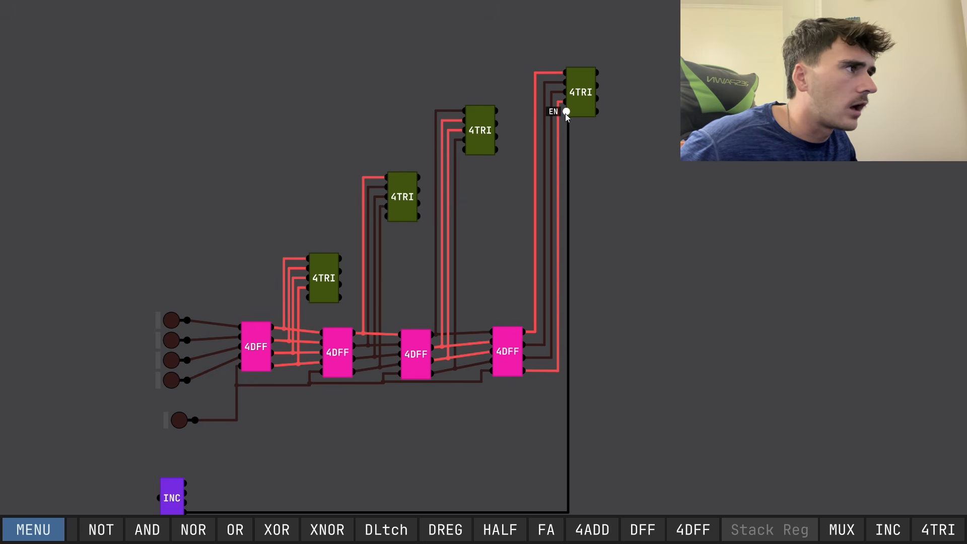
{"action": "left_click", "coordinate": [567, 113]}
Wire the INC chip's third output to the EN input of the third 4TRI.
{"action": "left_click_drag", "start_coordinate": [532, 221], "coordinate": [555, 111]}
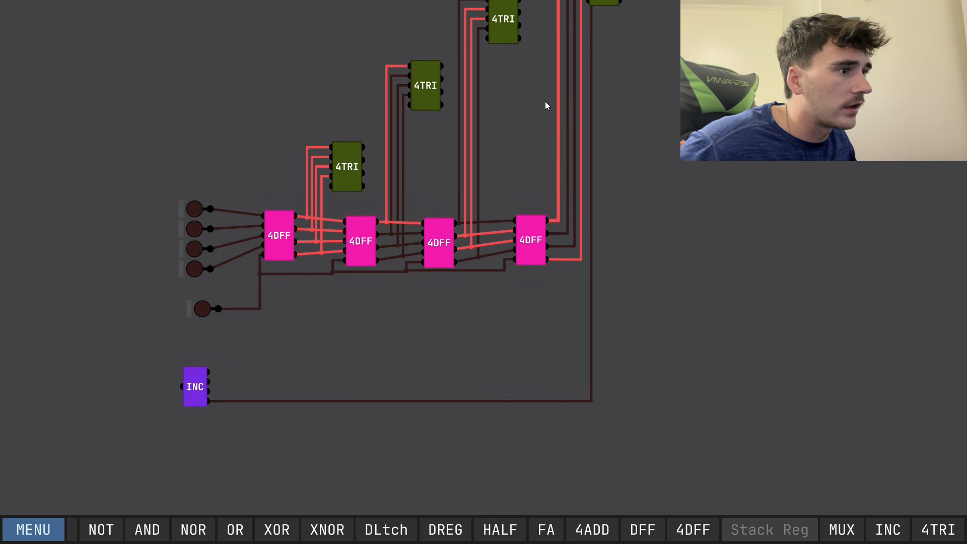
{"action": "left_click", "coordinate": [208, 391]}
{"action": "left_click_drag", "start_coordinate": [487, 344], "coordinate": [502, 400]}
{"action": "scroll", "coordinate": [502, 401], "scroll_direction": "down", "scroll_amount": 1}
{"action": "left_click", "coordinate": [511, 437], "text": "shift"}
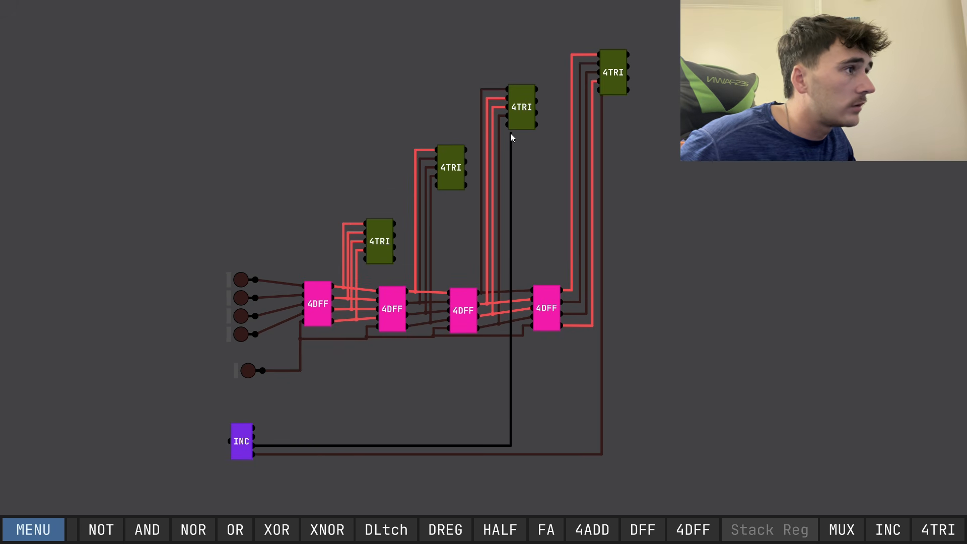
{"action": "left_click", "coordinate": [511, 129]}
Wire the INC chip's second and first outputs to the EN inputs of the second and first 4TRI chips respectively.
{"action": "left_click", "coordinate": [253, 436]}
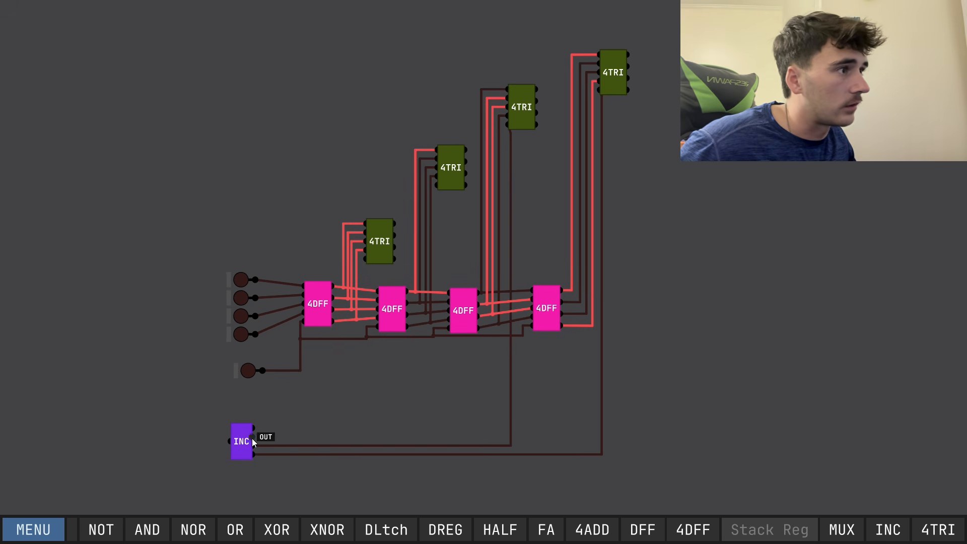
{"action": "left_click", "coordinate": [432, 436], "text": "shift"}
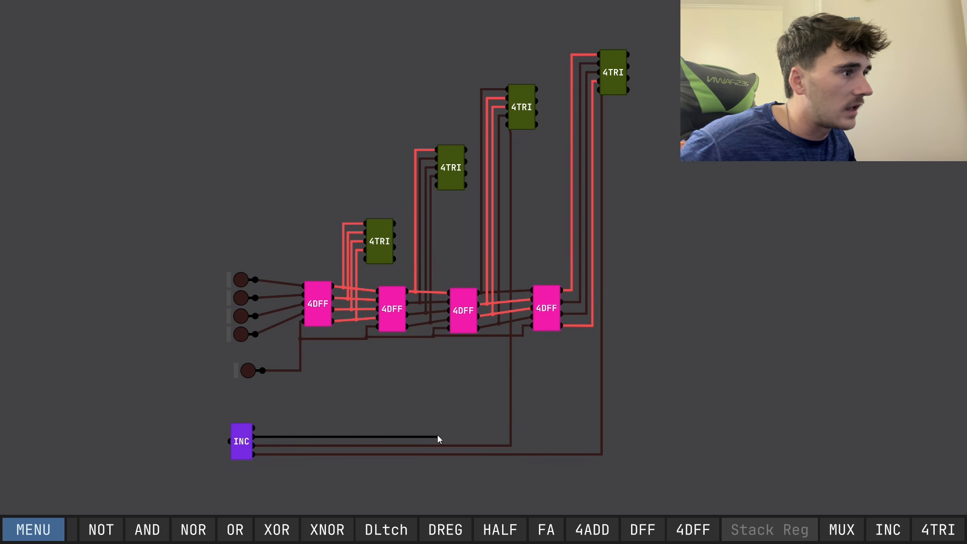
{"action": "left_click", "coordinate": [438, 185]}
{"action": "left_click", "coordinate": [252, 429]}
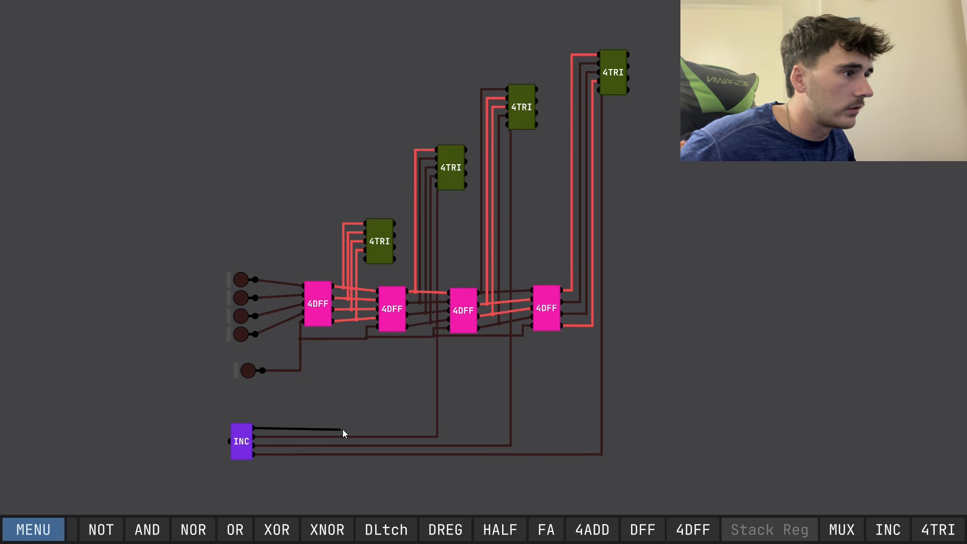
{"action": "left_click", "coordinate": [362, 428]}
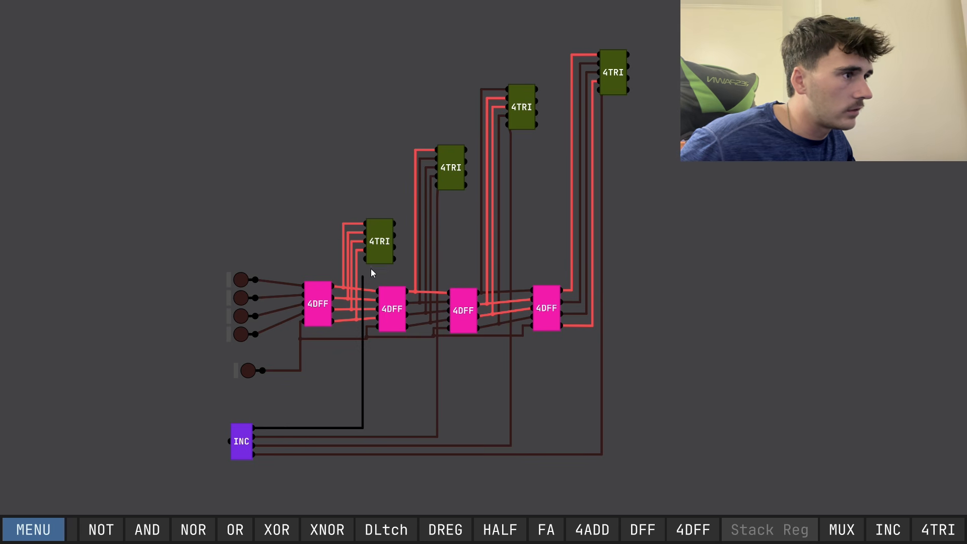
{"action": "left_click", "coordinate": [365, 260]}
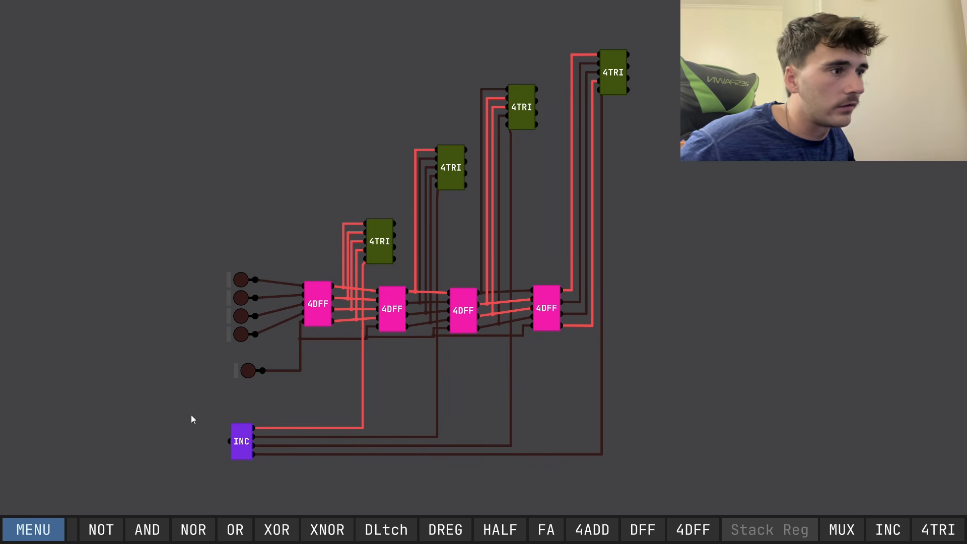
Add an input pin beside the INC chip and wire it to the chip's input.
{"action": "left_click_drag", "start_coordinate": [235, 373], "coordinate": [276, 328]}
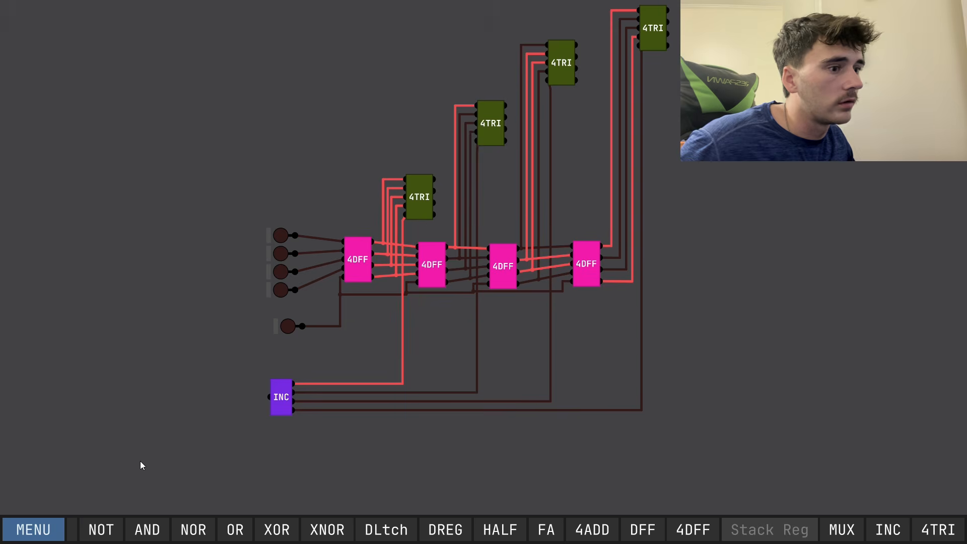
{"action": "scroll", "coordinate": [112, 529], "scroll_direction": "up", "scroll_amount": 2}
{"action": "left_click", "coordinate": [106, 529]}
{"action": "left_click", "coordinate": [101, 375]}
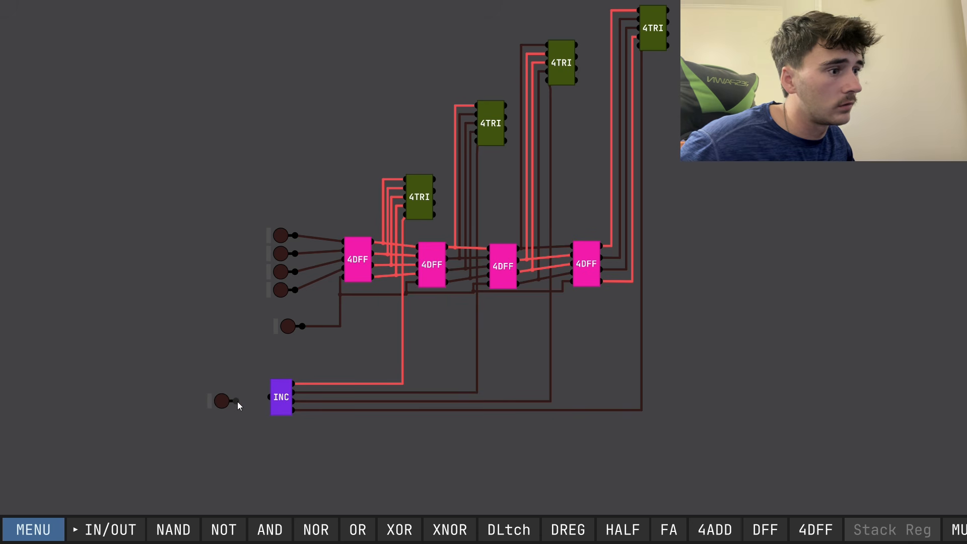
Rename the CLK input pin to PUSH.
{"action": "right_click", "coordinate": [276, 331]}
{"action": "left_click", "coordinate": [320, 362]}
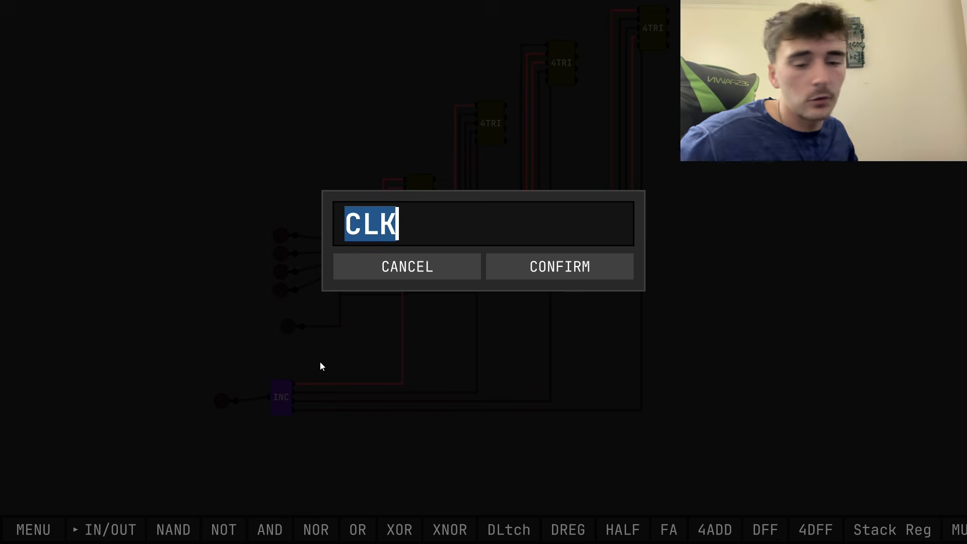
{"action": "type", "text": "PUSHS"}
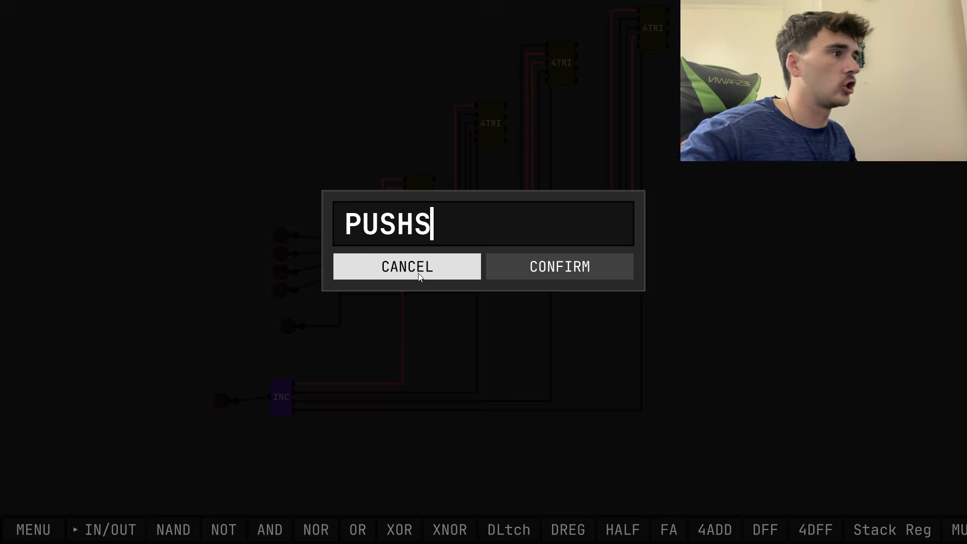
{"action": "key", "text": "BackSpace"}
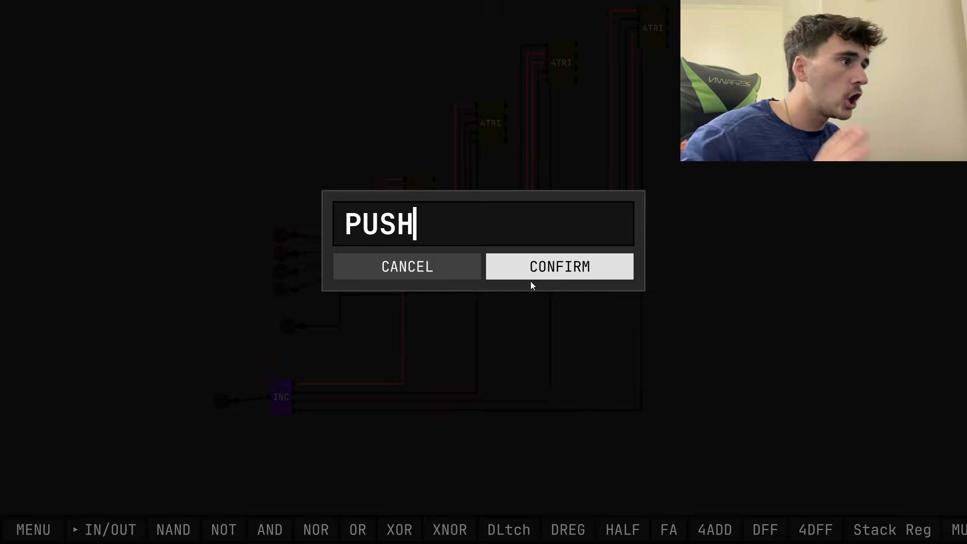
{"action": "left_click", "coordinate": [531, 276]}
Label the input pin feeding the INC chip POP.
{"action": "right_click", "coordinate": [210, 406]}
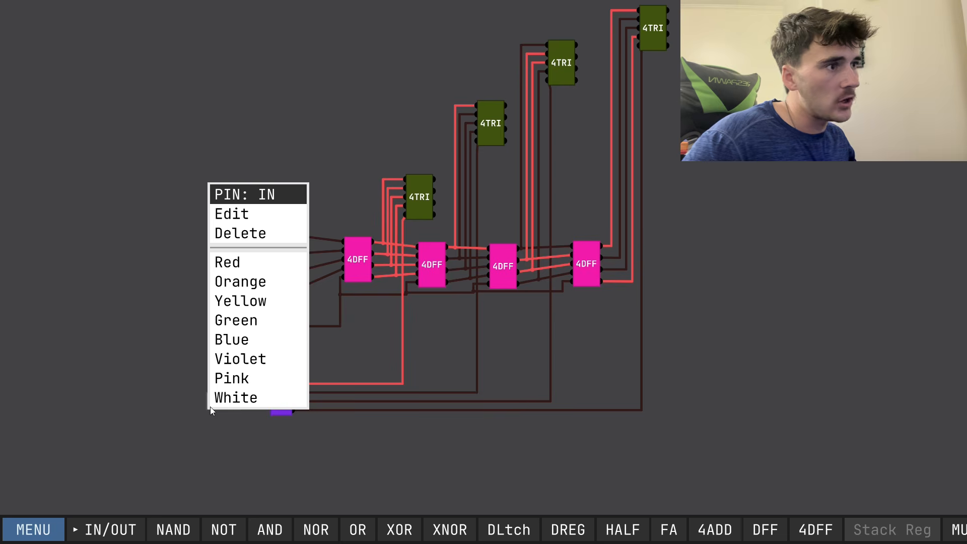
{"action": "left_click", "coordinate": [277, 217]}
{"action": "type", "text": "POP"}
{"action": "left_click", "coordinate": [514, 274]}
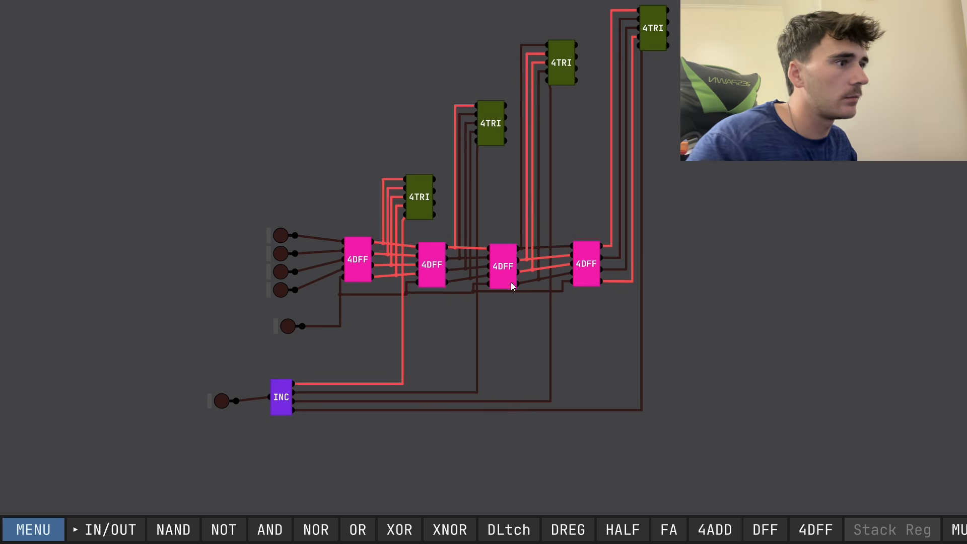
Show the pin labels and pulse PUSH and POP to test the register shifting and the INC output selection.
{"action": "key", "text": "Tab"}
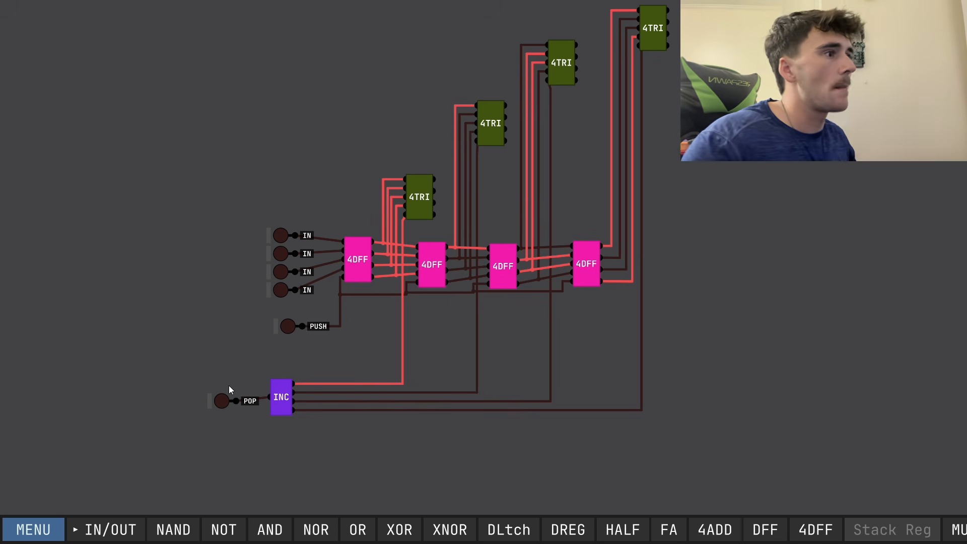
{"action": "left_click_drag", "start_coordinate": [309, 344], "coordinate": [208, 376]}
{"action": "left_click", "coordinate": [192, 359]}
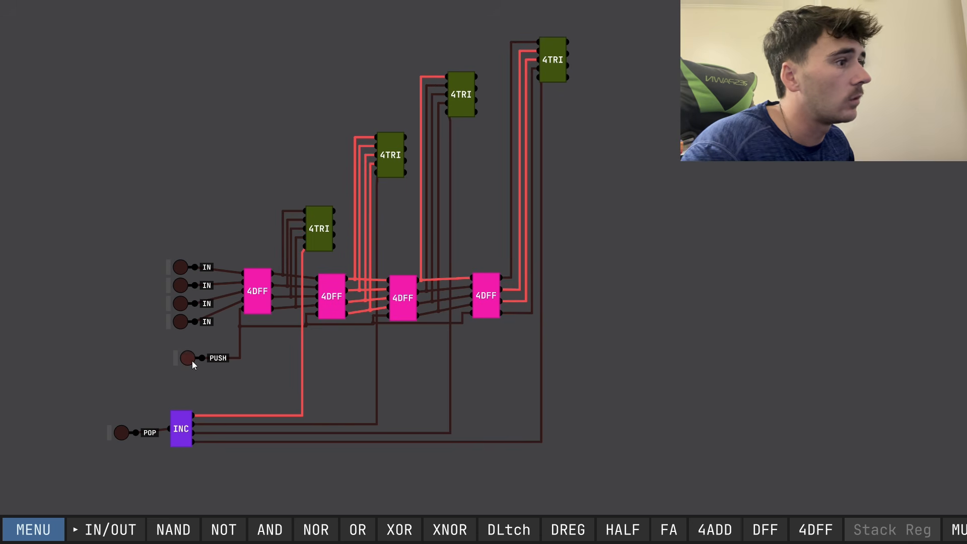
{"action": "left_click", "coordinate": [120, 433]}
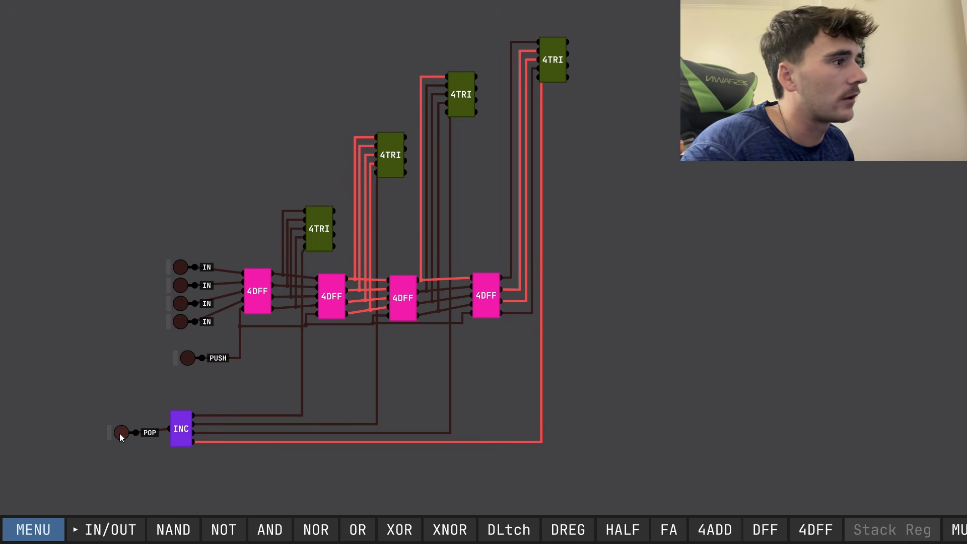
{"action": "left_click", "coordinate": [119, 433]}
{"action": "left_click", "coordinate": [120, 433]}
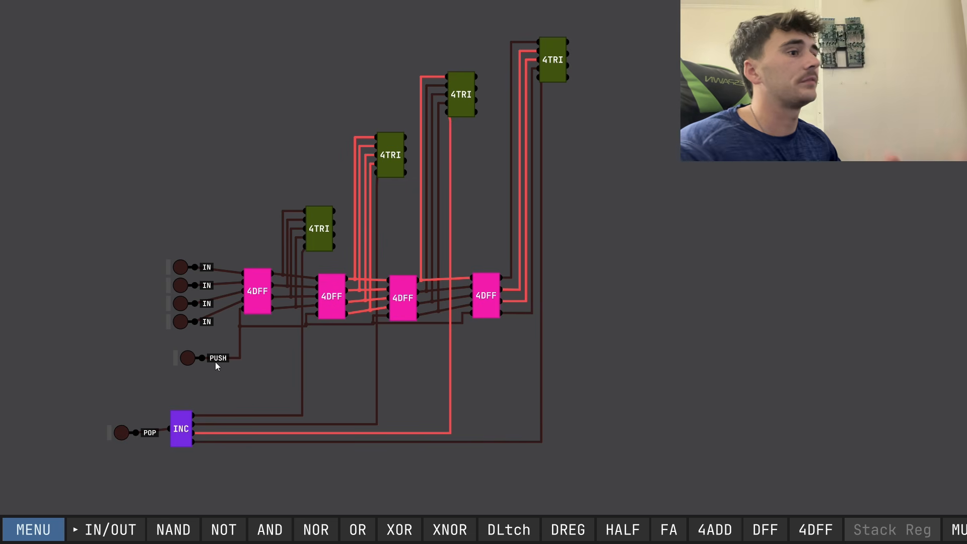
{"action": "left_click", "coordinate": [187, 358]}
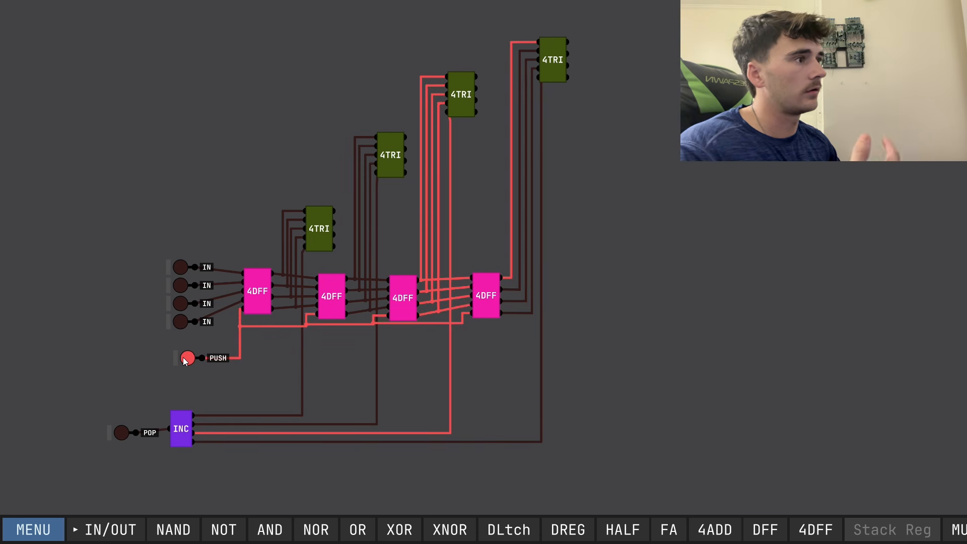
{"action": "left_click", "coordinate": [183, 358]}
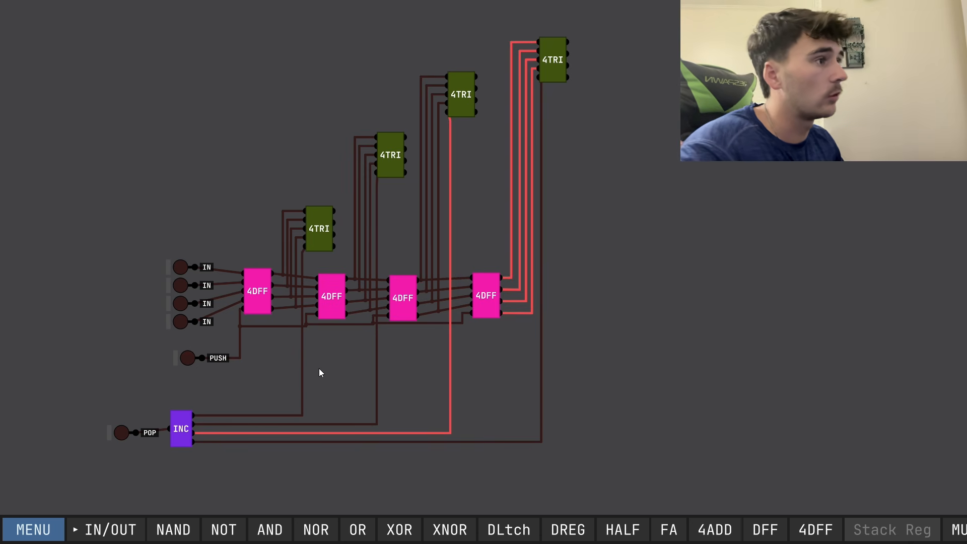
{"action": "left_click", "coordinate": [121, 432]}
{"action": "left_click", "coordinate": [121, 432]}
{"action": "left_click", "coordinate": [121, 432]}
{"action": "left_click", "coordinate": [121, 432]}
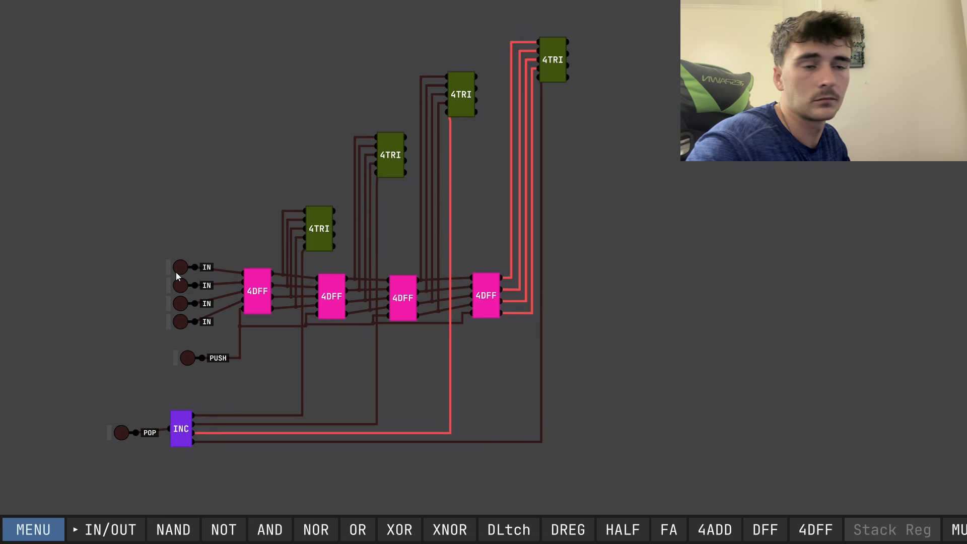
Add four 4TRI chips and stagger them in a descending row below the INC chip's output wires.
{"action": "scroll", "coordinate": [182, 347], "scroll_direction": "down", "scroll_amount": 4}
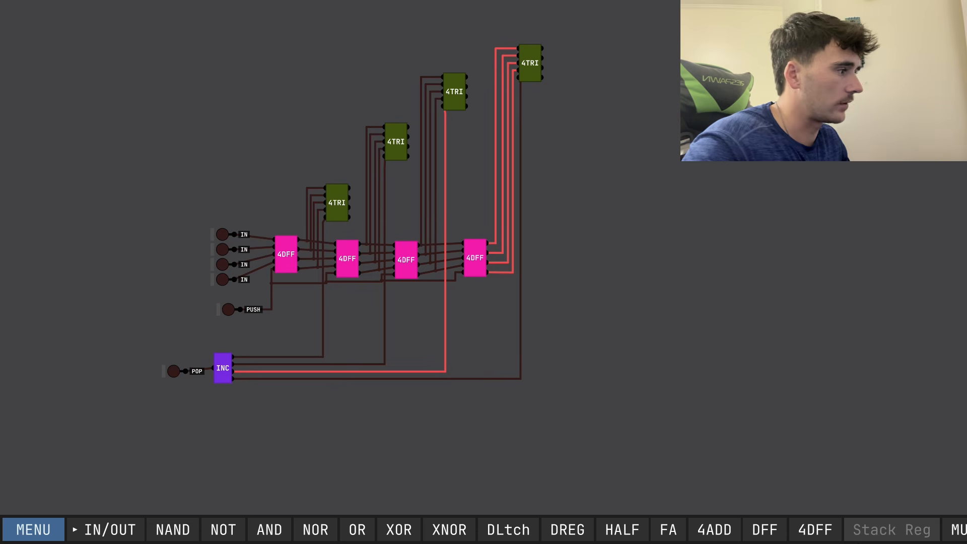
{"action": "scroll", "coordinate": [845, 526], "scroll_direction": "right", "scroll_amount": 3}
{"action": "left_click_drag", "start_coordinate": [938, 528], "coordinate": [292, 479]}
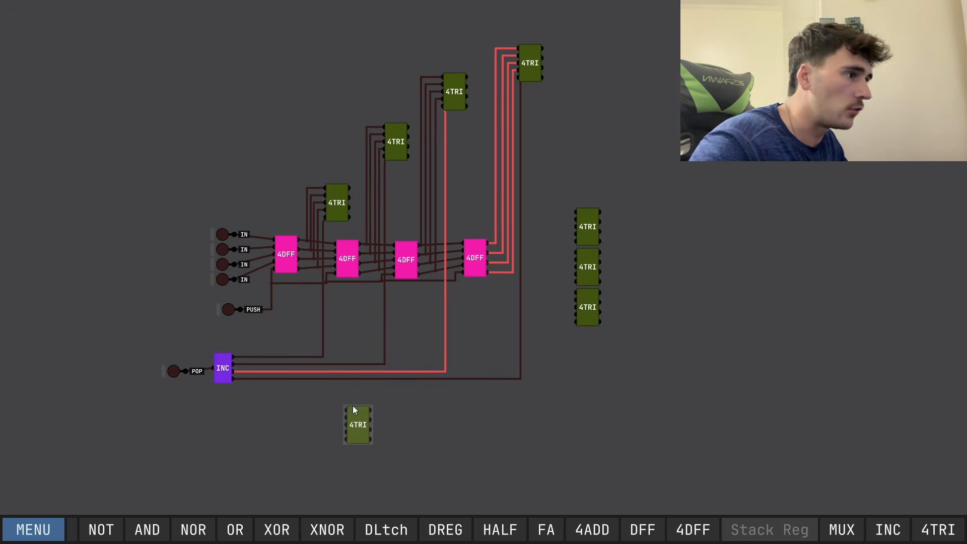
{"action": "left_click_drag", "start_coordinate": [355, 419], "coordinate": [389, 330]}
{"action": "left_click_drag", "start_coordinate": [625, 132], "coordinate": [417, 370]}
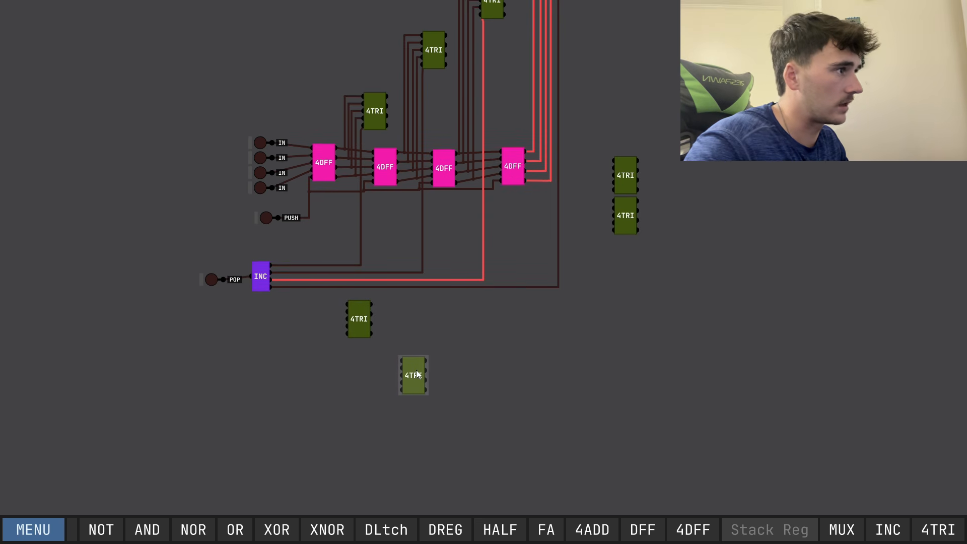
{"action": "left_click_drag", "start_coordinate": [623, 172], "coordinate": [464, 419]}
{"action": "left_click_drag", "start_coordinate": [624, 221], "coordinate": [561, 461]}
Move the last of the new 4TRI chips up to just below the fourth 4DFF.
{"action": "scroll", "coordinate": [522, 282], "scroll_direction": "up", "scroll_amount": 1}
{"action": "left_click_drag", "start_coordinate": [522, 282], "coordinate": [456, 192]}
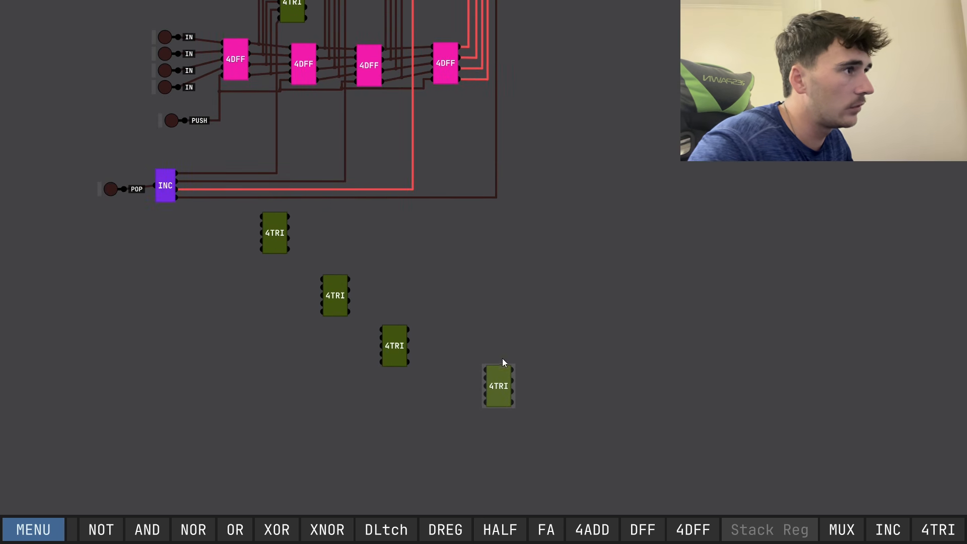
{"action": "left_click_drag", "start_coordinate": [486, 265], "coordinate": [497, 108]}
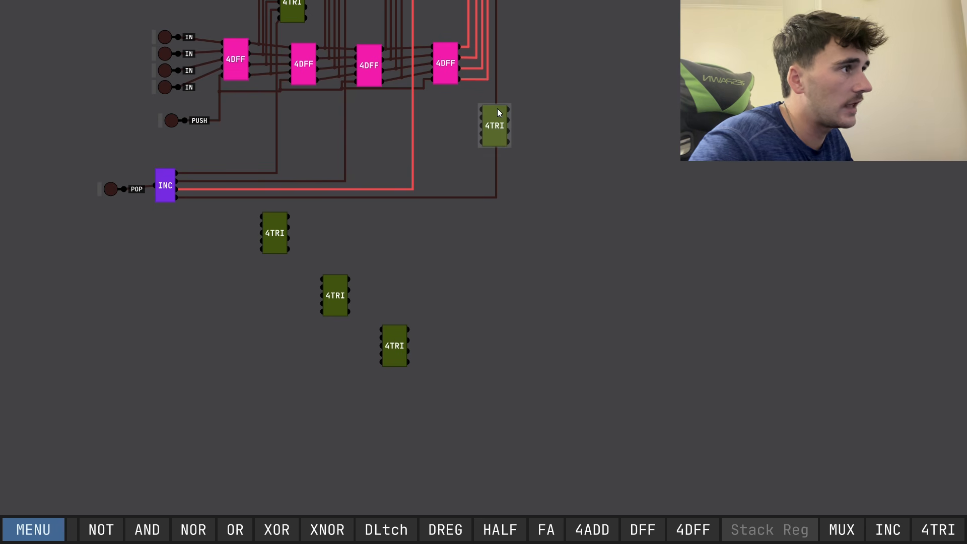
{"action": "scroll", "coordinate": [496, 109], "scroll_direction": "up", "scroll_amount": 3}
{"action": "scroll", "coordinate": [497, 107], "scroll_direction": "up", "scroll_amount": 3}
{"action": "left_click_drag", "start_coordinate": [481, 174], "coordinate": [493, 284]}
{"action": "left_click", "coordinate": [478, 282]}
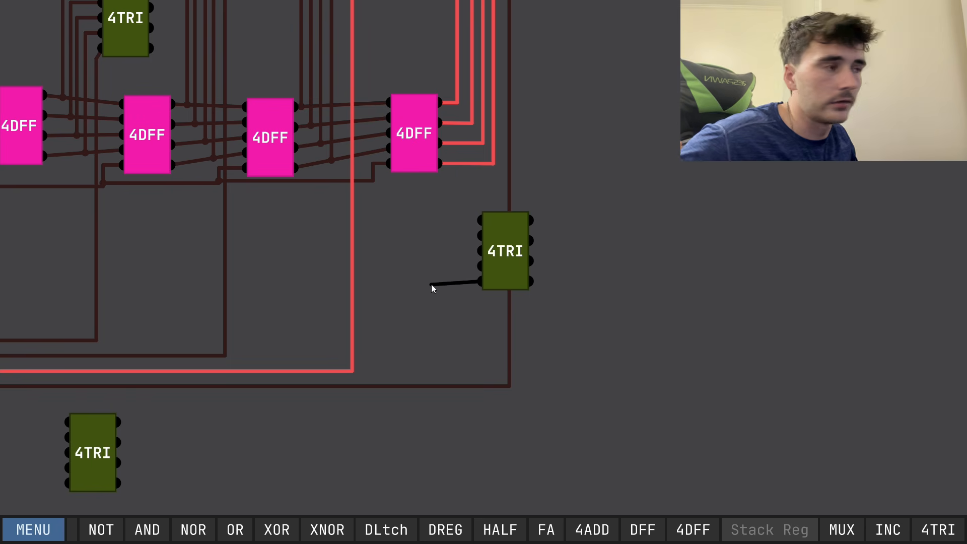
{"action": "left_click", "coordinate": [446, 102]}
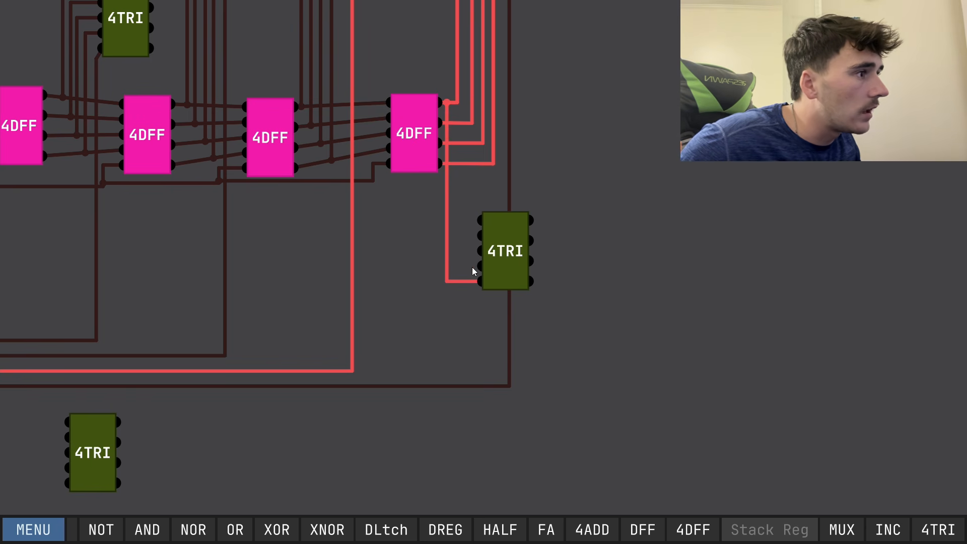
{"action": "right_click", "coordinate": [447, 269]}
{"action": "left_click", "coordinate": [464, 318]}
Wire the fourth 4DFF's four outputs in order to the four data inputs of the 4TRI below it.
{"action": "left_click", "coordinate": [479, 222]}
{"action": "left_click", "coordinate": [446, 102]}
{"action": "left_click", "coordinate": [480, 236]}
{"action": "left_click", "coordinate": [455, 122]}
{"action": "left_click_drag", "start_coordinate": [499, 230], "coordinate": [520, 245]}
{"action": "left_click", "coordinate": [496, 251]}
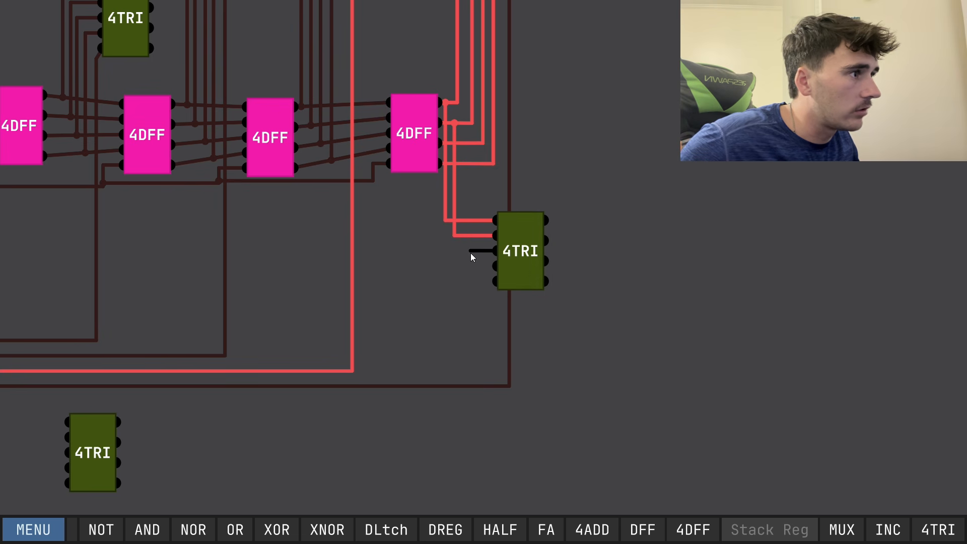
{"action": "left_click", "coordinate": [468, 143]}
{"action": "left_click", "coordinate": [494, 265]}
{"action": "left_click", "coordinate": [481, 266]}
{"action": "left_click", "coordinate": [480, 163]}
Move the third lower 4TRI over the INC output wires, between and below the third and fourth 4DFF chips.
{"action": "left_click_drag", "start_coordinate": [403, 280], "coordinate": [485, 162]}
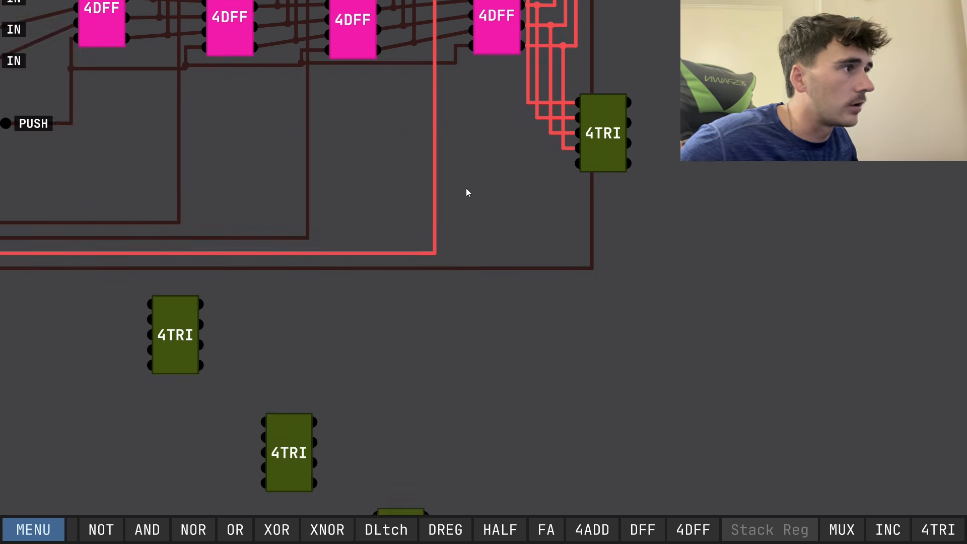
{"action": "scroll", "coordinate": [408, 302], "scroll_direction": "down", "scroll_amount": 3}
{"action": "scroll", "coordinate": [406, 387], "scroll_direction": "down", "scroll_amount": 1}
{"action": "left_click_drag", "start_coordinate": [410, 442], "coordinate": [436, 215]}
{"action": "scroll", "coordinate": [408, 199], "scroll_direction": "up", "scroll_amount": 3}
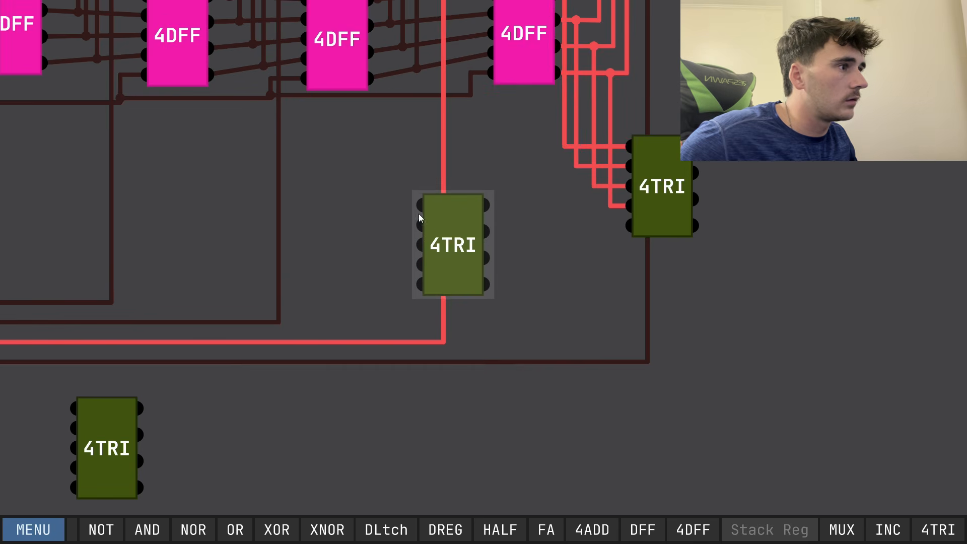
{"action": "scroll", "coordinate": [413, 225], "scroll_direction": "down", "scroll_amount": 2}
{"action": "left_click_drag", "start_coordinate": [434, 247], "coordinate": [414, 436]}
{"action": "left_click_drag", "start_coordinate": [422, 401], "coordinate": [428, 225]}
{"action": "scroll", "coordinate": [424, 218], "scroll_direction": "up", "scroll_amount": 3}
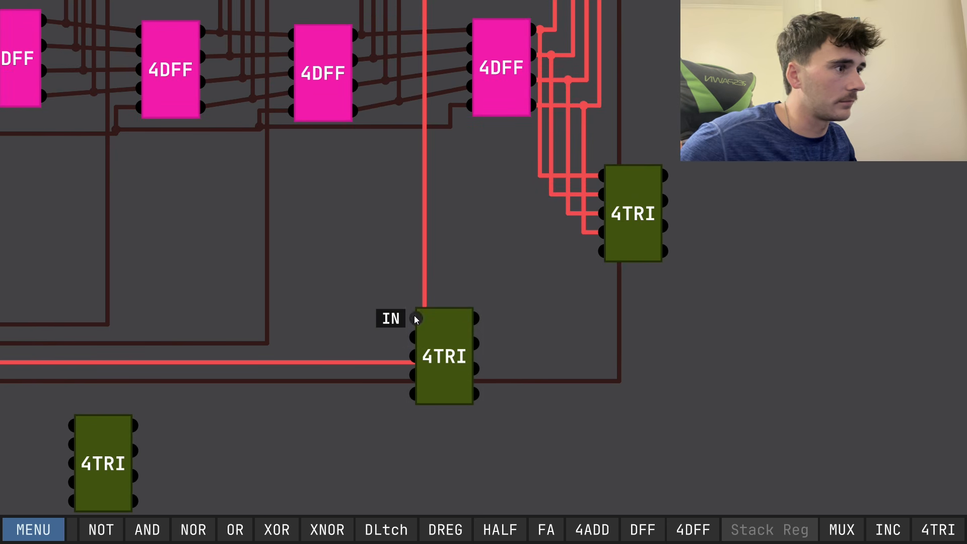
Wire the third 4DFF's four outputs in order to the data inputs of the third lower 4TRI.
{"action": "left_click_drag", "start_coordinate": [403, 323], "coordinate": [406, 31]}
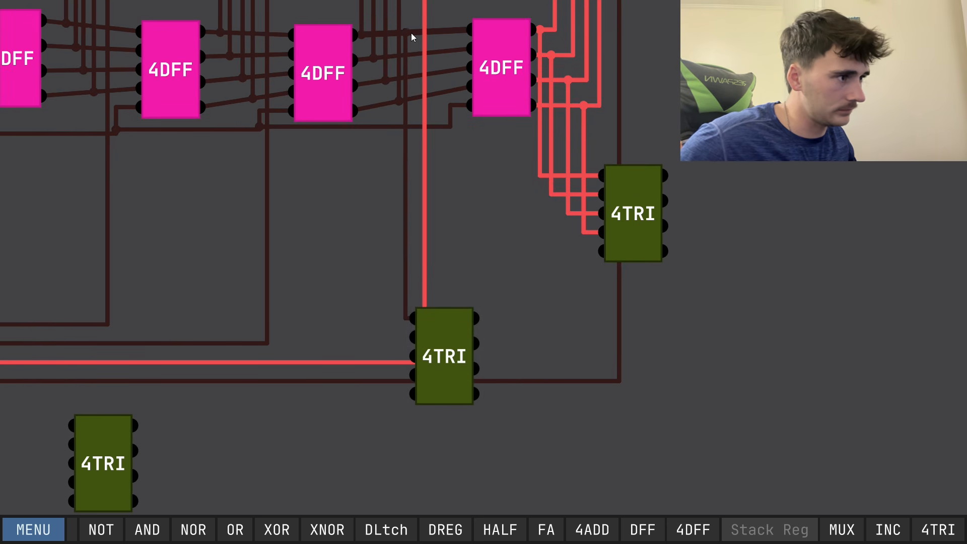
{"action": "left_click_drag", "start_coordinate": [413, 336], "coordinate": [392, 58]}
{"action": "left_click_drag", "start_coordinate": [412, 357], "coordinate": [374, 81]}
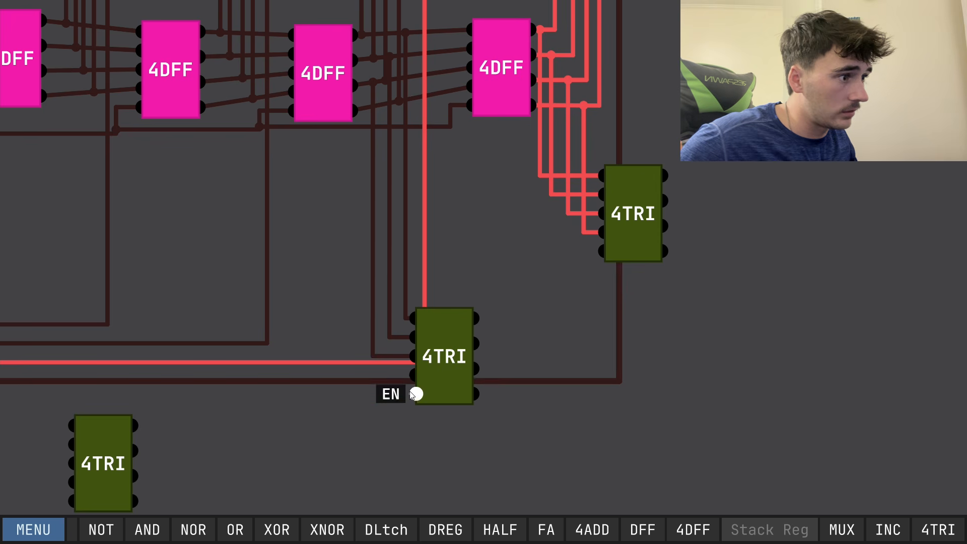
{"action": "left_click_drag", "start_coordinate": [412, 375], "coordinate": [355, 110]}
Position the two unwired 4TRI chips below the gaps following the first and second 4DFF chips.
{"action": "left_click_drag", "start_coordinate": [305, 272], "coordinate": [347, 134]}
{"action": "left_click_drag", "start_coordinate": [153, 315], "coordinate": [342, 327]}
{"action": "scroll", "coordinate": [346, 315], "scroll_direction": "down", "scroll_amount": 4}
{"action": "left_click_drag", "start_coordinate": [303, 403], "coordinate": [235, 405]}
{"action": "left_click_drag", "start_coordinate": [346, 337], "coordinate": [328, 332]}
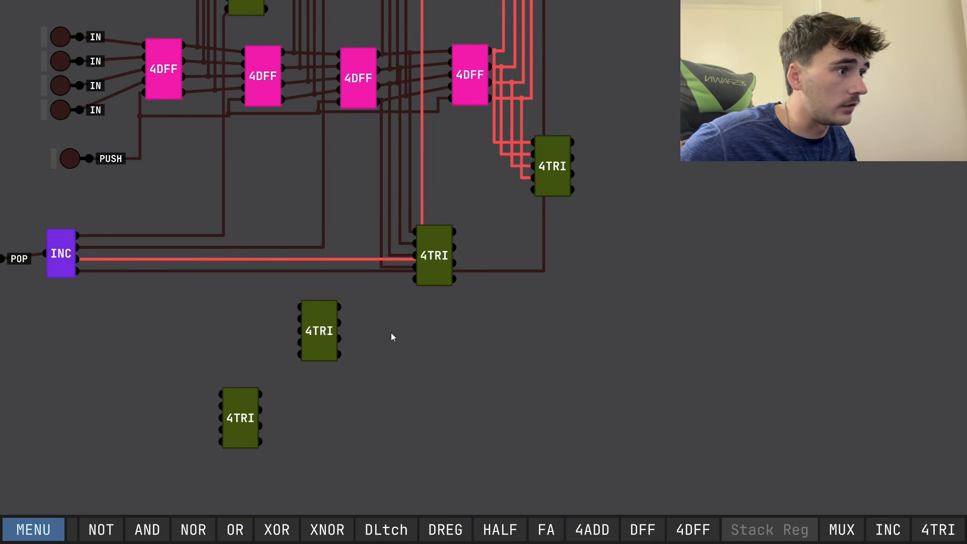
{"action": "left_click_drag", "start_coordinate": [394, 317], "coordinate": [496, 376]}
Wire the second 4DFF's outputs to the second lower 4TRI's data inputs, shifting the chip slightly to make room.
{"action": "left_click_drag", "start_coordinate": [404, 361], "coordinate": [404, 111]}
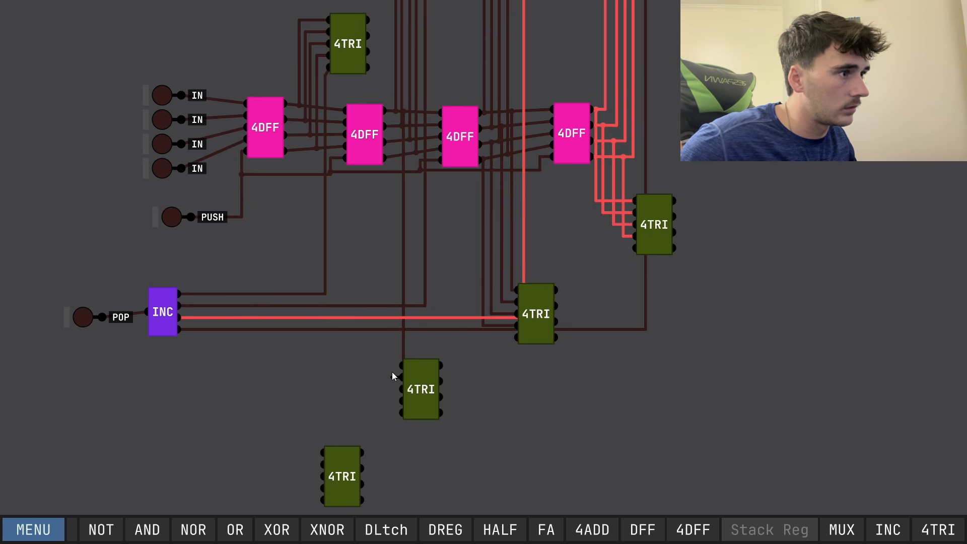
{"action": "left_click_drag", "start_coordinate": [397, 320], "coordinate": [393, 125]}
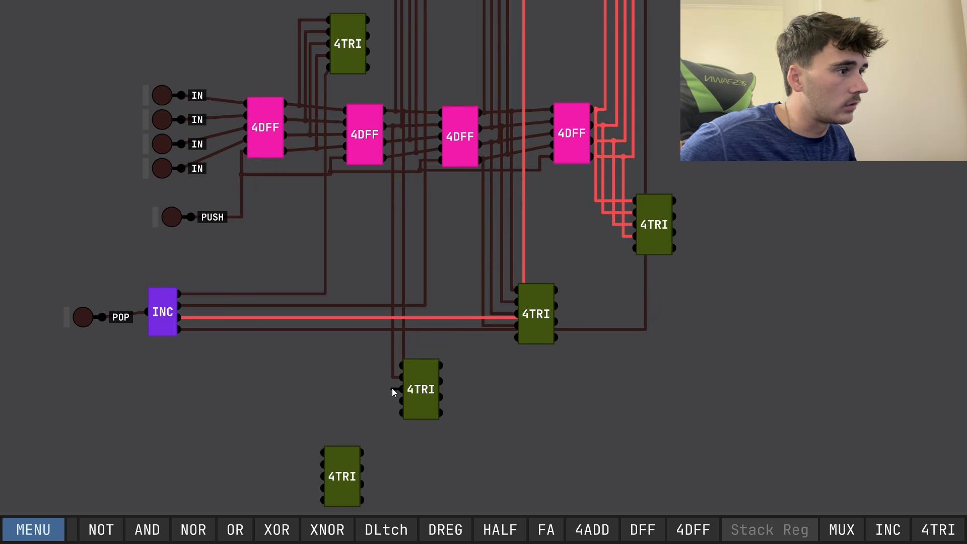
{"action": "left_click_drag", "start_coordinate": [420, 394], "coordinate": [440, 395]}
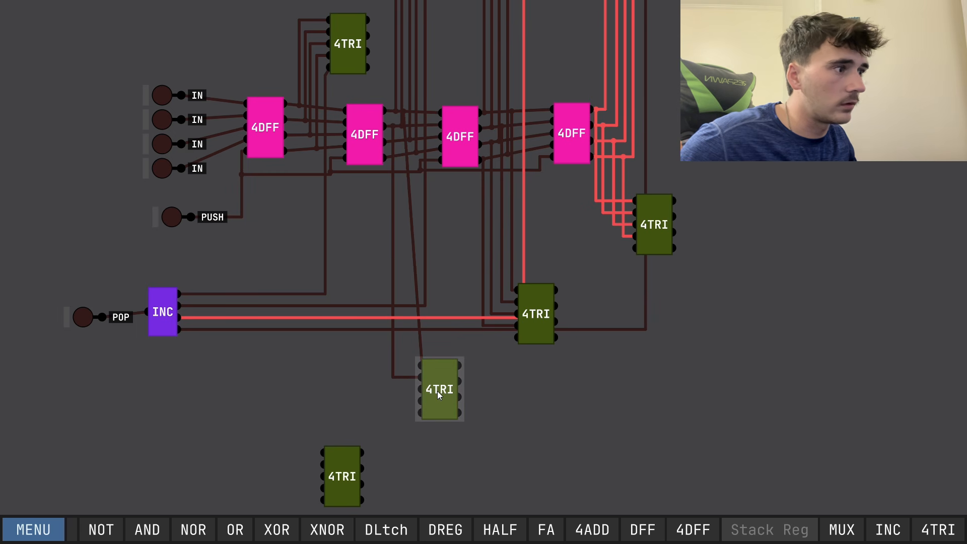
{"action": "left_click_drag", "start_coordinate": [421, 401], "coordinate": [400, 140]}
{"action": "left_click_drag", "start_coordinate": [421, 401], "coordinate": [399, 159]}
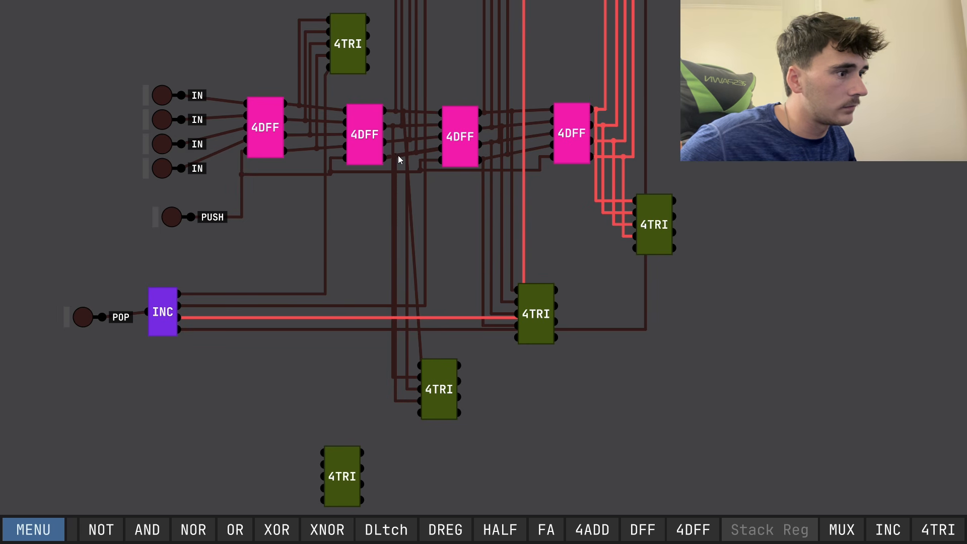
Wire the first 4DFF's four outputs to the data inputs of the first lower 4TRI.
{"action": "left_click_drag", "start_coordinate": [338, 470], "coordinate": [324, 112]}
{"action": "left_click_drag", "start_coordinate": [318, 454], "coordinate": [300, 125]}
{"action": "left_click_drag", "start_coordinate": [318, 464], "coordinate": [304, 138]}
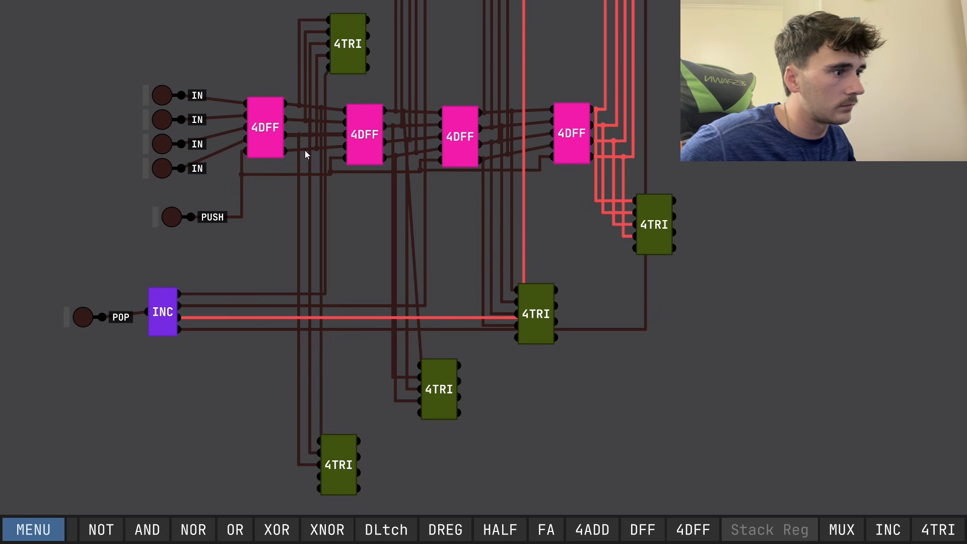
{"action": "left_click_drag", "start_coordinate": [321, 478], "coordinate": [288, 475]}
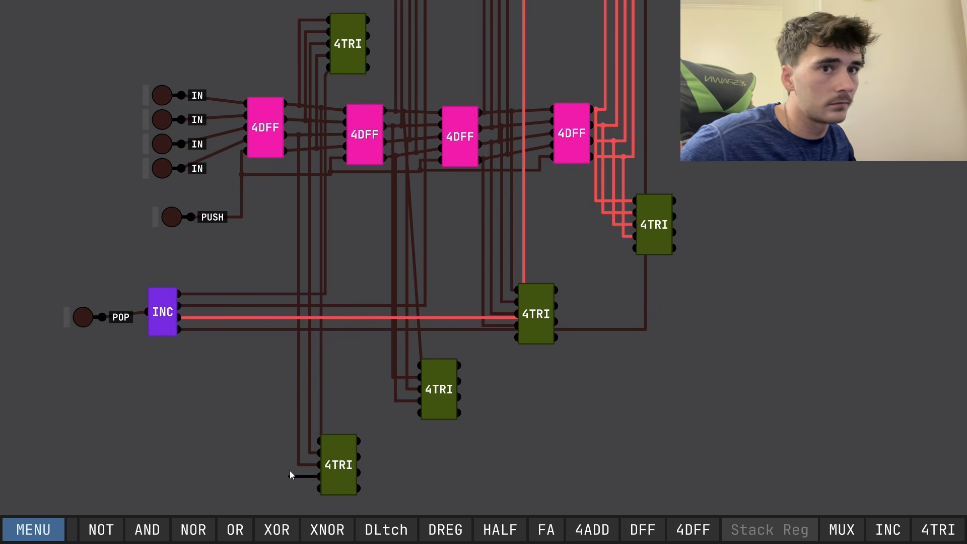
{"action": "left_click", "coordinate": [294, 152]}
Examine the two rows of 4TRI chips and pulse PUSH to shift the stored bits out of the fourth 4DFF.
{"action": "left_click_drag", "start_coordinate": [257, 324], "coordinate": [310, 341]}
{"action": "scroll", "coordinate": [335, 243], "scroll_direction": "down", "scroll_amount": 3}
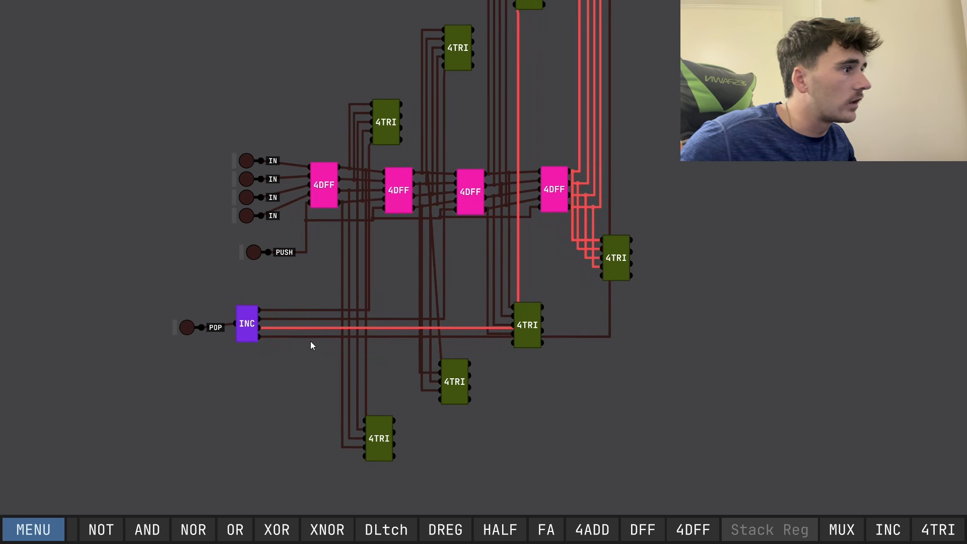
{"action": "scroll", "coordinate": [507, 313], "scroll_direction": "down", "scroll_amount": 3}
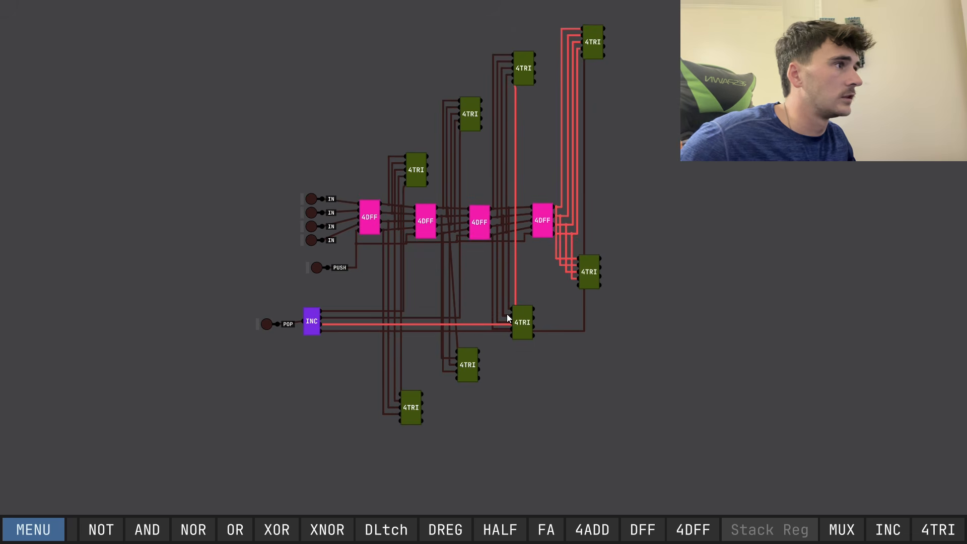
{"action": "scroll", "coordinate": [507, 314], "scroll_direction": "up", "scroll_amount": 2}
{"action": "scroll", "coordinate": [507, 315], "scroll_direction": "down", "scroll_amount": 1}
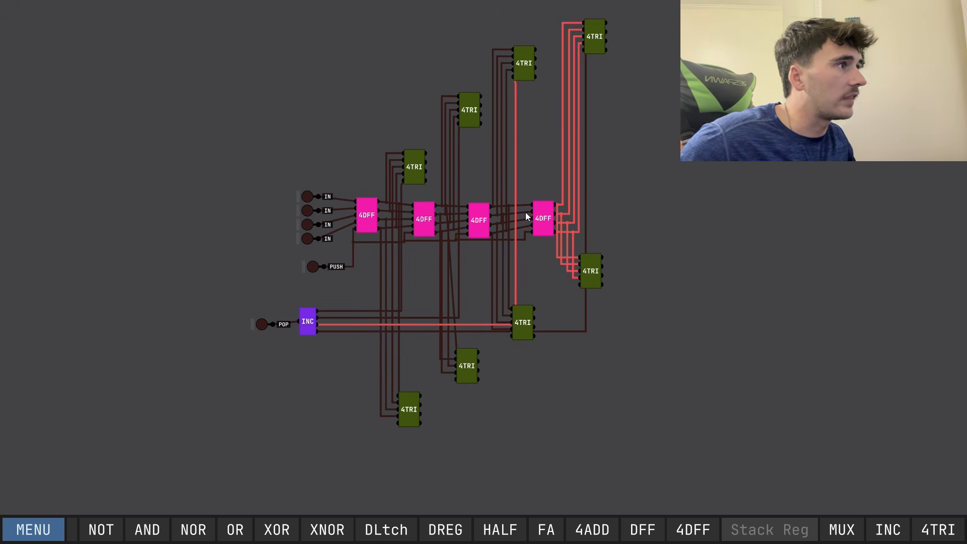
{"action": "left_click", "coordinate": [313, 269]}
{"action": "scroll", "coordinate": [498, 305], "scroll_direction": "up", "scroll_amount": 2}
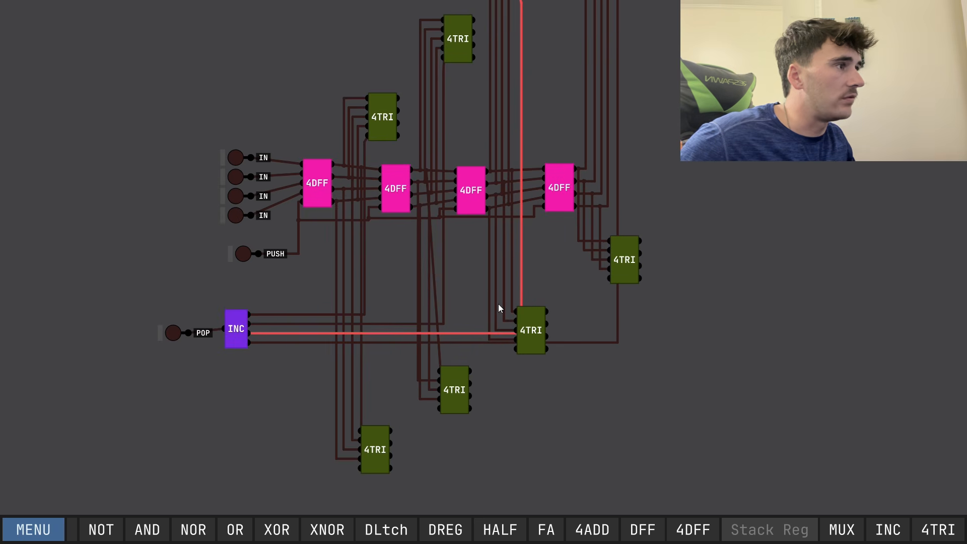
{"action": "scroll", "coordinate": [504, 287], "scroll_direction": "down", "scroll_amount": 1}
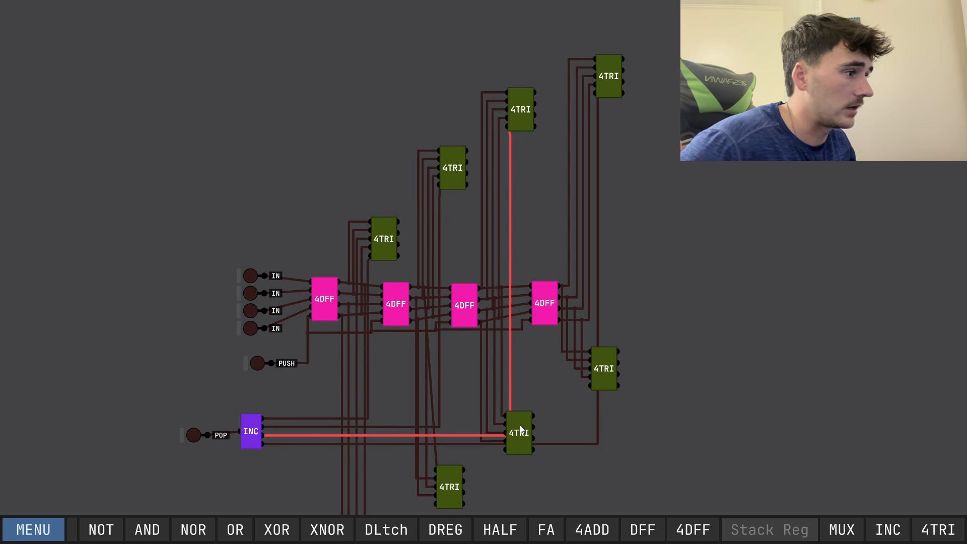
Nudge the third lower 4TRI and wire the fourth lower 4TRI's EN input to the INC chip's third output wire.
{"action": "mouse_move", "coordinate": [520, 438]}
{"action": "left_mouse_down"}
{"action": "mouse_move", "coordinate": [523, 446]}
{"action": "mouse_move", "coordinate": [523, 436]}
{"action": "left_mouse_up"}
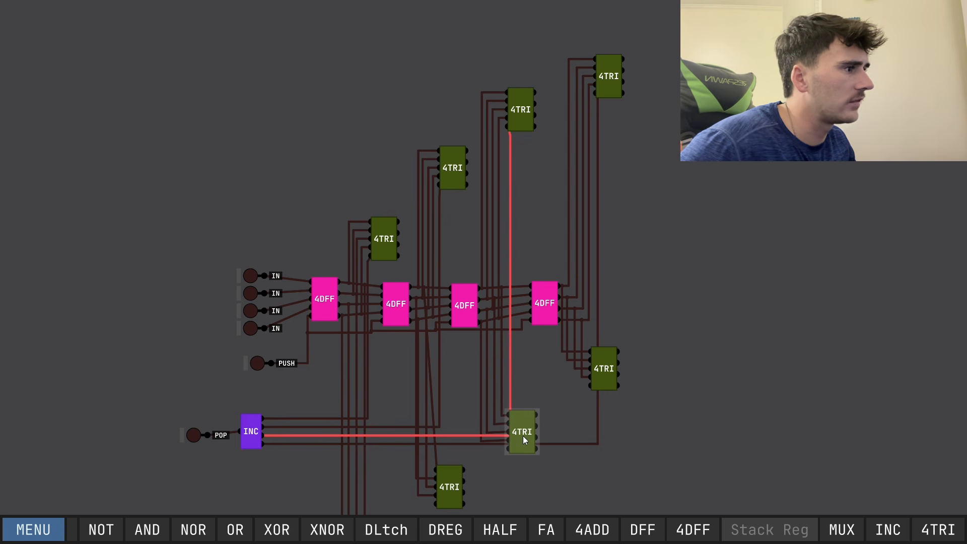
{"action": "left_click_drag", "start_coordinate": [590, 386], "coordinate": [510, 389]}
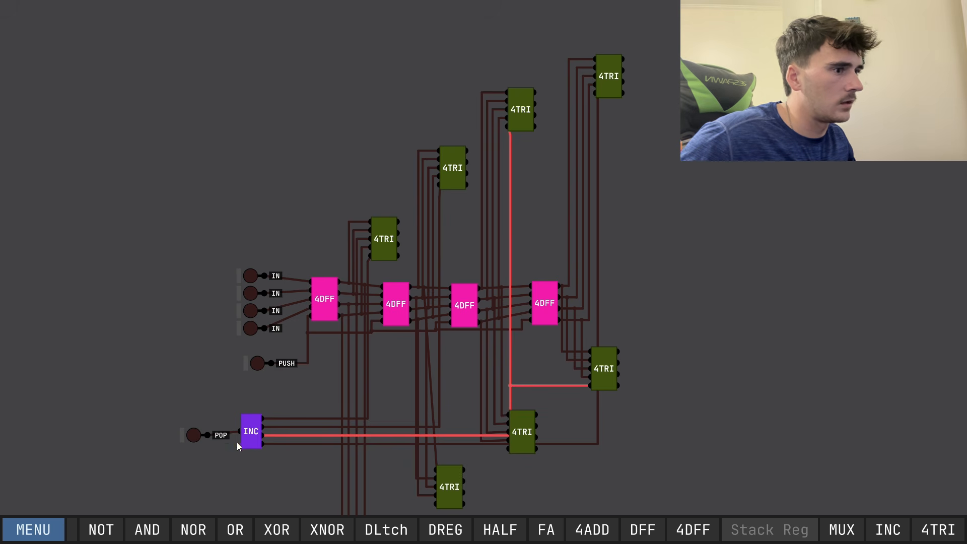
Pulse POP and wire the third lower 4TRI's EN input to the INC chip's second output wire.
{"action": "left_click", "coordinate": [196, 437]}
{"action": "left_click", "coordinate": [196, 437]}
{"action": "left_click_drag", "start_coordinate": [513, 464], "coordinate": [540, 424]}
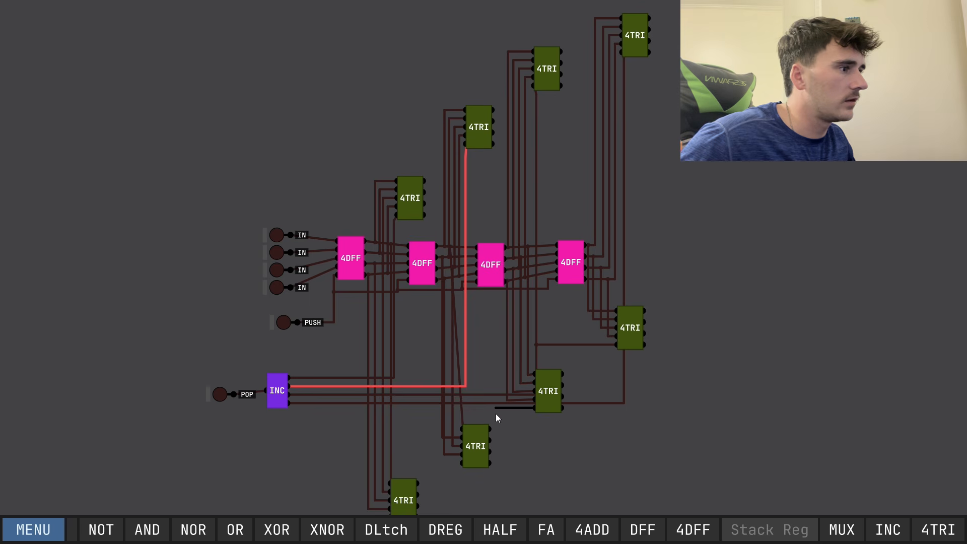
{"action": "left_click_drag", "start_coordinate": [489, 378], "coordinate": [466, 372]}
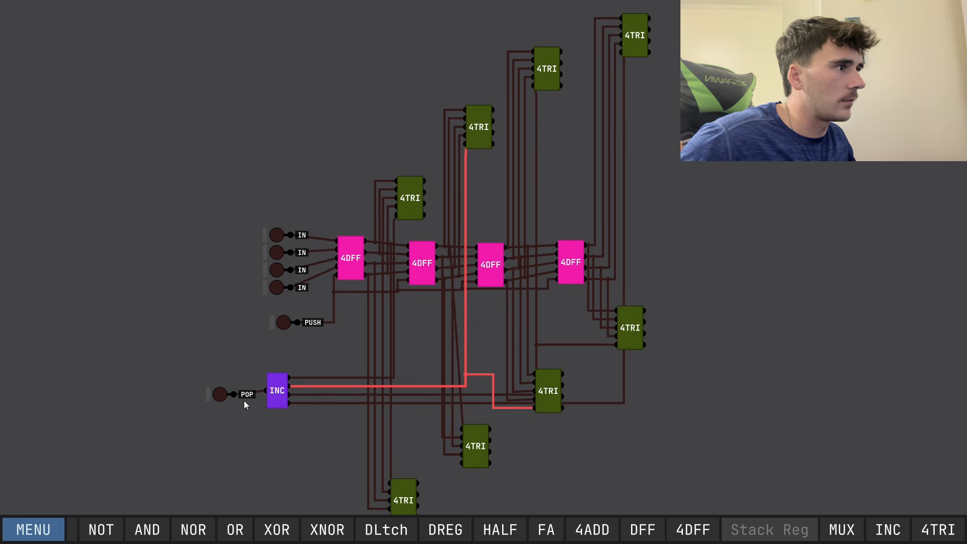
Wire the second lower 4TRI's EN input to INC's first output wire and the first lower 4TRI's EN to INC's fourth, pulsing POP between.
{"action": "left_click", "coordinate": [217, 396]}
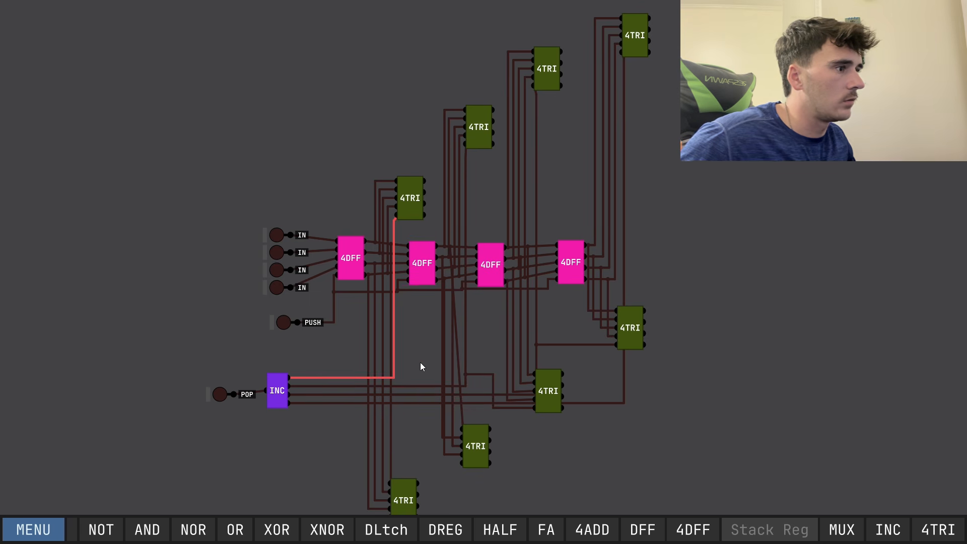
{"action": "left_click_drag", "start_coordinate": [424, 422], "coordinate": [506, 354]}
{"action": "left_click_drag", "start_coordinate": [542, 398], "coordinate": [475, 281]}
{"action": "left_click", "coordinate": [305, 327]}
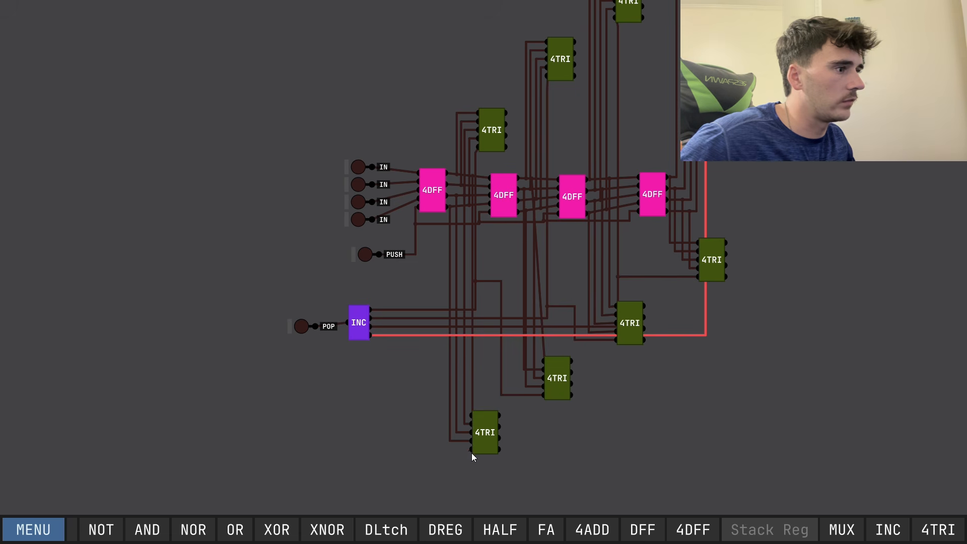
{"action": "left_click_drag", "start_coordinate": [472, 449], "coordinate": [415, 337]}
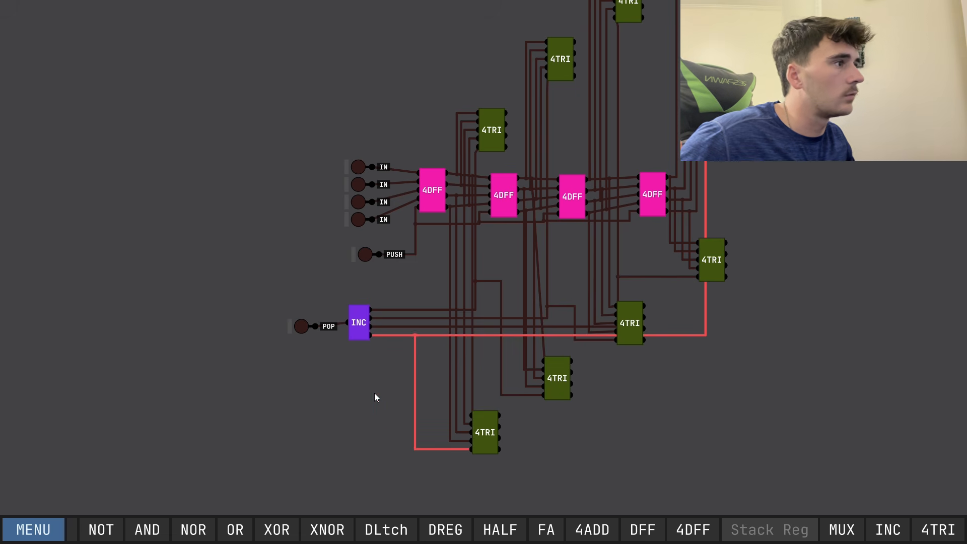
Choose the BUS-1 component from the library's BUS collection for placement in the circuit.
{"action": "scroll", "coordinate": [398, 383], "scroll_direction": "down", "scroll_amount": 2}
{"action": "left_click_drag", "start_coordinate": [410, 377], "coordinate": [276, 371]}
{"action": "left_click", "coordinate": [58, 531]}
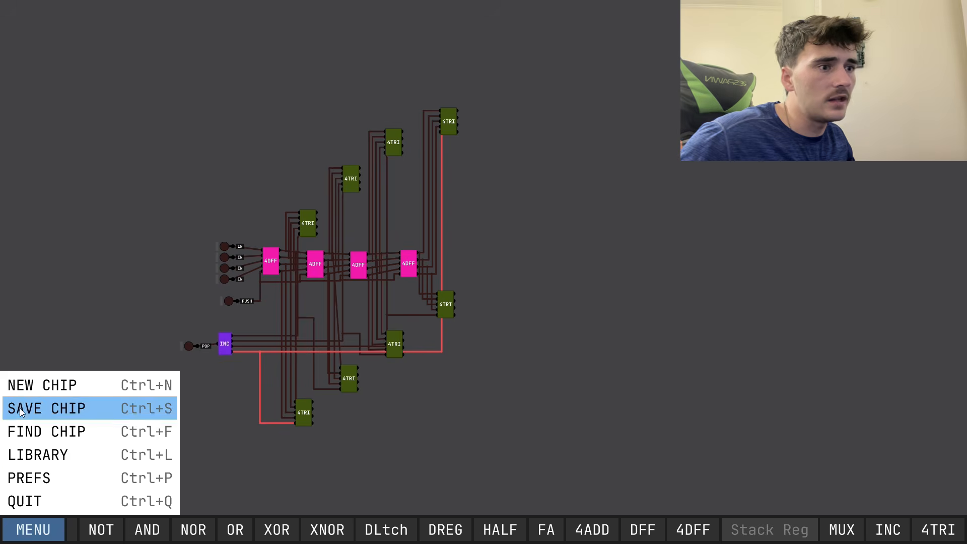
{"action": "left_click", "coordinate": [44, 454]}
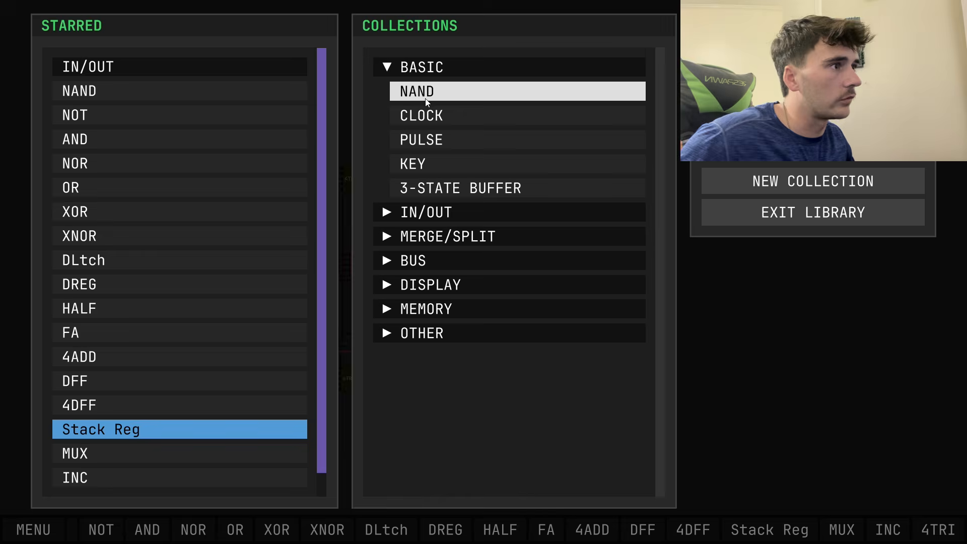
{"action": "double_click", "coordinate": [379, 217]}
{"action": "left_click", "coordinate": [384, 259]}
{"action": "left_click", "coordinate": [405, 284]}
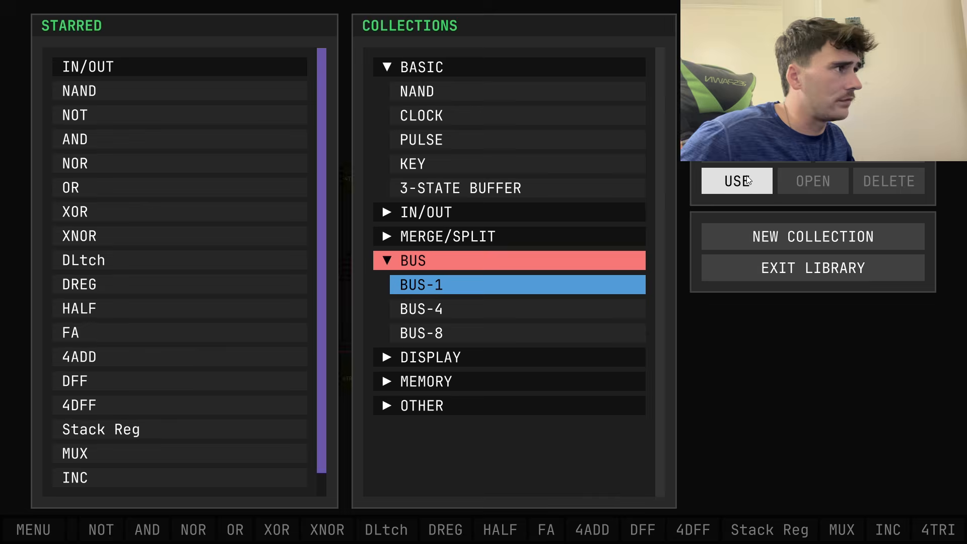
{"action": "left_click", "coordinate": [736, 182]}
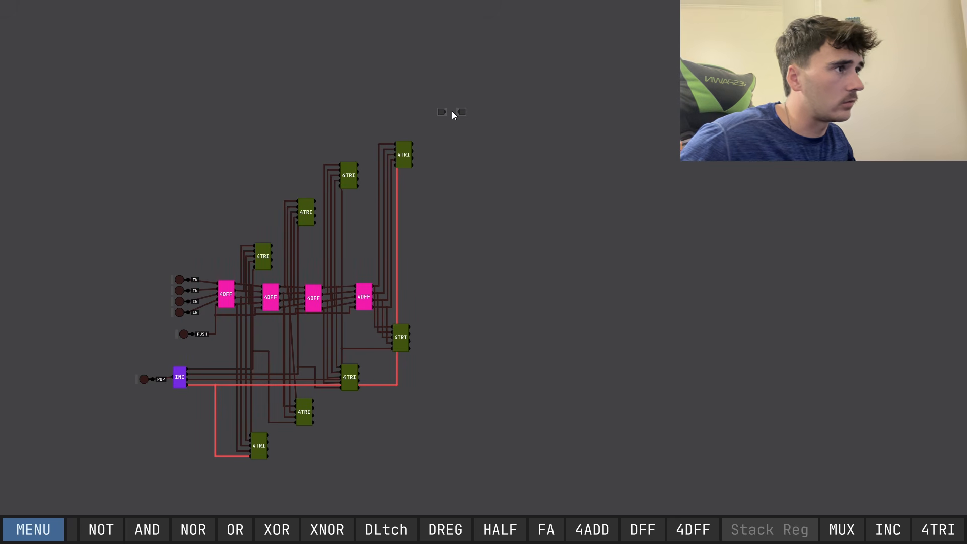
Place four BUS-1 components in a row above the upper 4TRIs and four more in a row beside the lower ones.
{"action": "left_click", "coordinate": [480, 102]}
{"action": "left_click", "coordinate": [509, 101]}
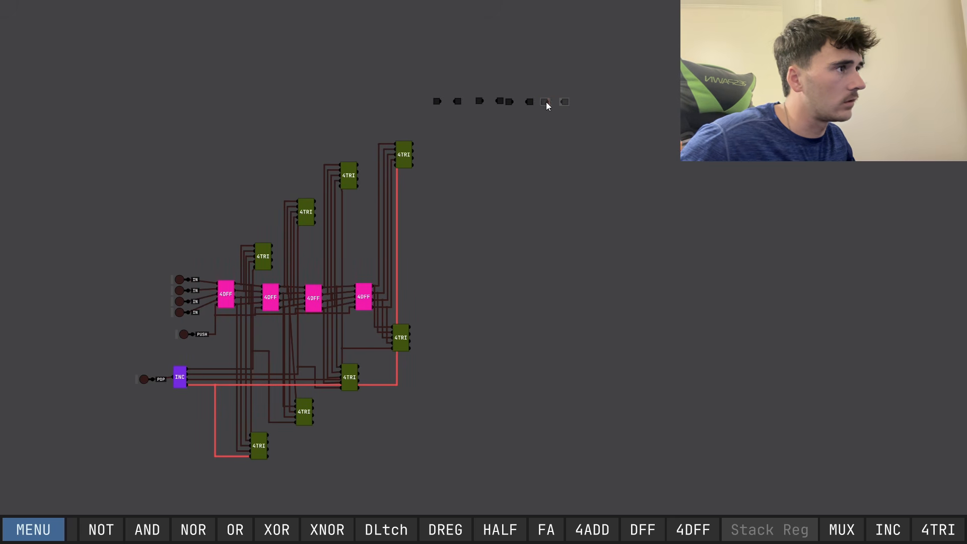
{"action": "left_click", "coordinate": [547, 103]}
{"action": "left_click", "coordinate": [491, 325]}
{"action": "left_click", "coordinate": [530, 325]}
{"action": "left_click", "coordinate": [575, 326]}
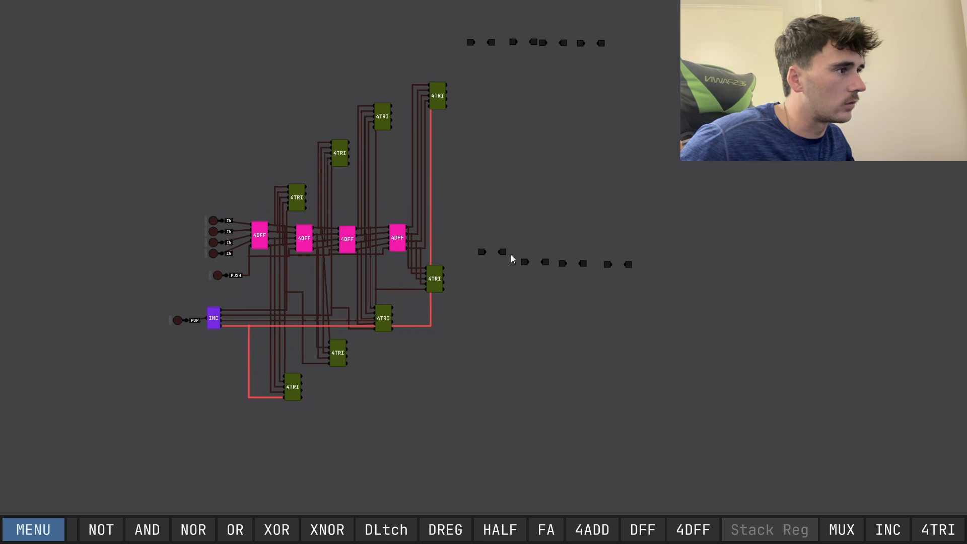
Arrange the four lower BUS-1 components as long, closely spaced vertical lines beside the lower 4TRI row.
{"action": "mouse_move", "coordinate": [500, 240]}
{"action": "left_mouse_down"}
{"action": "mouse_move", "coordinate": [509, 237]}
{"action": "mouse_move", "coordinate": [488, 398]}
{"action": "mouse_move", "coordinate": [499, 432]}
{"action": "left_mouse_up"}
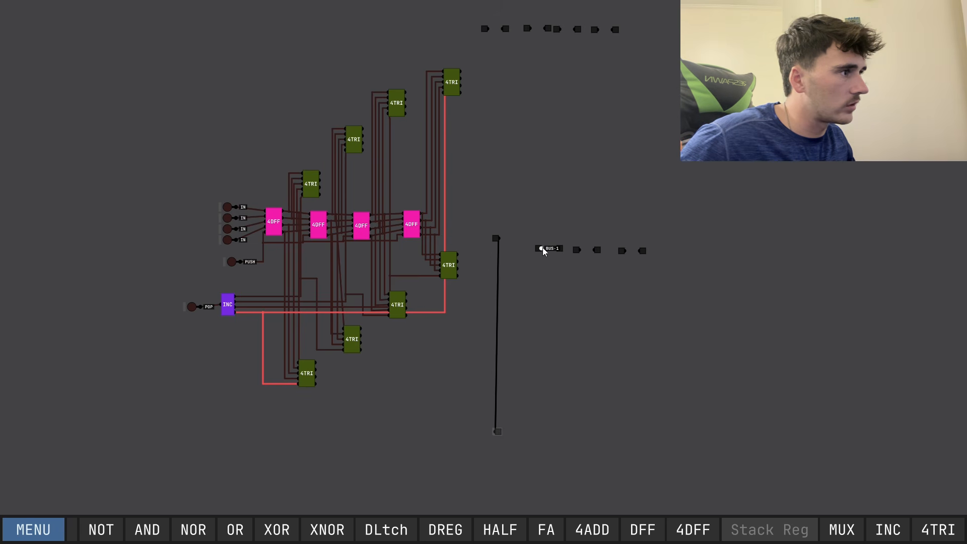
{"action": "left_click_drag", "start_coordinate": [517, 244], "coordinate": [516, 430]}
{"action": "left_click_drag", "start_coordinate": [576, 251], "coordinate": [523, 240]}
{"action": "left_click_drag", "start_coordinate": [600, 250], "coordinate": [527, 431]}
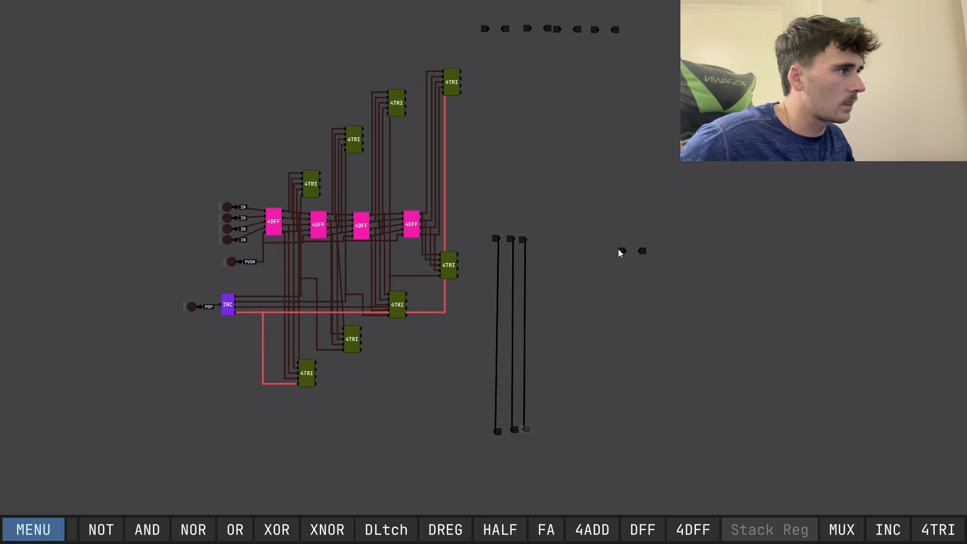
{"action": "left_click_drag", "start_coordinate": [624, 253], "coordinate": [540, 242]}
{"action": "left_click_drag", "start_coordinate": [642, 250], "coordinate": [543, 433]}
Arrange the four upper BUS-1 components as long, parallel vertical lines beside the upper 4TRI row.
{"action": "scroll", "coordinate": [497, 189], "scroll_direction": "up", "scroll_amount": 2}
{"action": "left_click_drag", "start_coordinate": [498, 186], "coordinate": [480, 307]}
{"action": "scroll", "coordinate": [476, 215], "scroll_direction": "up", "scroll_amount": 7}
{"action": "left_click", "coordinate": [446, 193]}
{"action": "scroll", "coordinate": [481, 195], "scroll_direction": "down", "scroll_amount": 4}
{"action": "left_click_drag", "start_coordinate": [477, 217], "coordinate": [472, 422]}
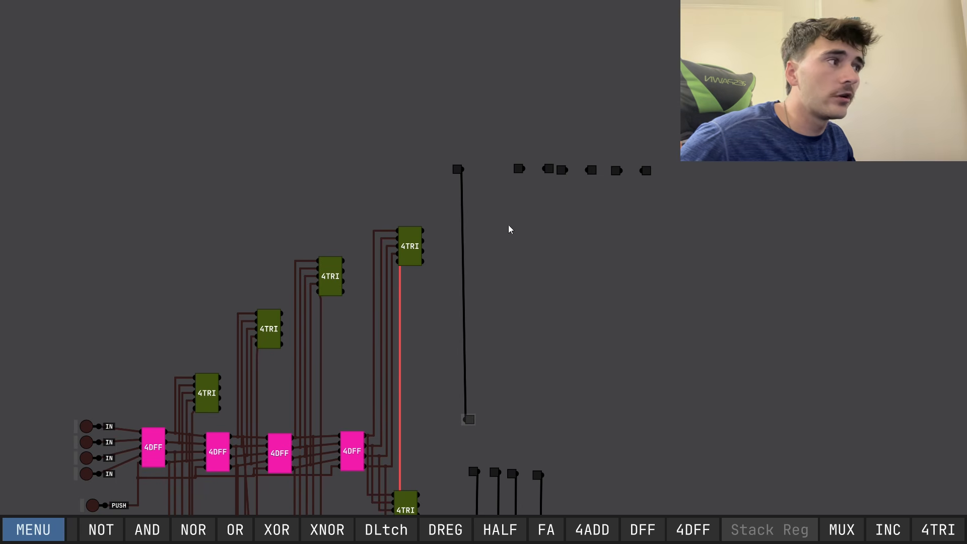
{"action": "left_click_drag", "start_coordinate": [520, 169], "coordinate": [484, 171]}
{"action": "left_click_drag", "start_coordinate": [550, 173], "coordinate": [492, 425]}
{"action": "left_click_drag", "start_coordinate": [565, 172], "coordinate": [512, 170]}
{"action": "left_click_drag", "start_coordinate": [594, 174], "coordinate": [516, 430]}
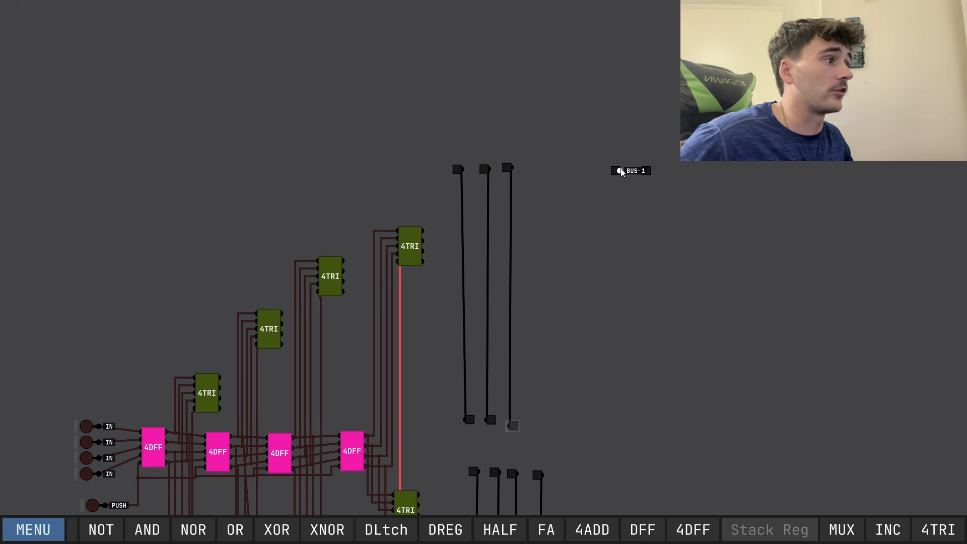
{"action": "left_click_drag", "start_coordinate": [618, 175], "coordinate": [529, 169]}
{"action": "left_click_drag", "start_coordinate": [650, 172], "coordinate": [535, 437]}
Wire the fourth upper 4TRI's four outputs to the four upper bus lines, one output per line.
{"action": "scroll", "coordinate": [419, 281], "scroll_direction": "up", "scroll_amount": 2}
{"action": "scroll", "coordinate": [419, 277], "scroll_direction": "up", "scroll_amount": 1}
{"action": "left_click_drag", "start_coordinate": [420, 246], "coordinate": [467, 159]}
{"action": "scroll", "coordinate": [468, 157], "scroll_direction": "down", "scroll_amount": 1}
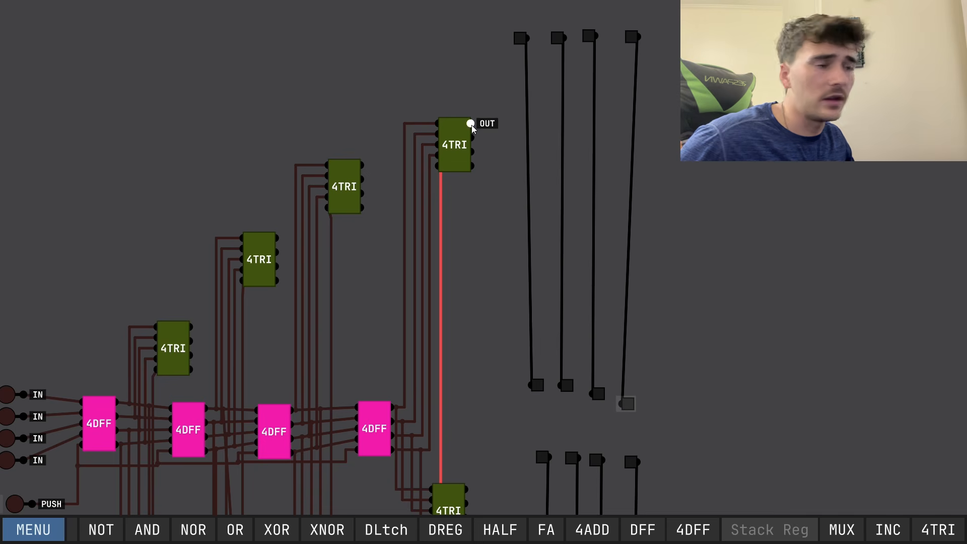
{"action": "left_click_drag", "start_coordinate": [472, 126], "coordinate": [528, 127]}
{"action": "left_click_drag", "start_coordinate": [473, 137], "coordinate": [563, 146]}
{"action": "mouse_move", "coordinate": [472, 152]}
{"action": "left_mouse_down"}
{"action": "mouse_move", "coordinate": [601, 160]}
{"action": "mouse_move", "coordinate": [595, 152]}
{"action": "left_mouse_up"}
{"action": "left_click_drag", "start_coordinate": [474, 168], "coordinate": [633, 174]}
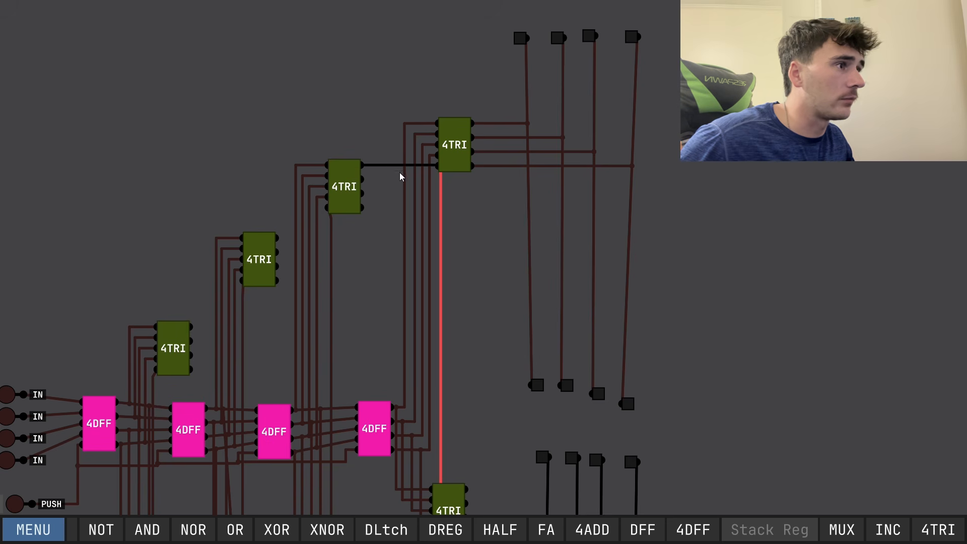
Wire the outputs of the third and second upper 4TRIs to the four upper bus lines in the same order.
{"action": "left_click_drag", "start_coordinate": [500, 185], "coordinate": [563, 190]}
{"action": "left_click_drag", "start_coordinate": [365, 191], "coordinate": [594, 207]}
{"action": "left_click_drag", "start_coordinate": [366, 211], "coordinate": [630, 219]}
{"action": "left_click_drag", "start_coordinate": [276, 238], "coordinate": [530, 237]}
{"action": "left_click_drag", "start_coordinate": [277, 252], "coordinate": [563, 253]}
{"action": "left_click_drag", "start_coordinate": [278, 269], "coordinate": [592, 276]}
{"action": "left_click_drag", "start_coordinate": [277, 281], "coordinate": [628, 289]}
Wire the first upper 4TRI's four outputs to the four upper bus lines.
{"action": "left_click_drag", "start_coordinate": [209, 354], "coordinate": [591, 247]}
{"action": "left_click_drag", "start_coordinate": [244, 257], "coordinate": [615, 257]}
{"action": "left_click_drag", "start_coordinate": [243, 275], "coordinate": [645, 276]}
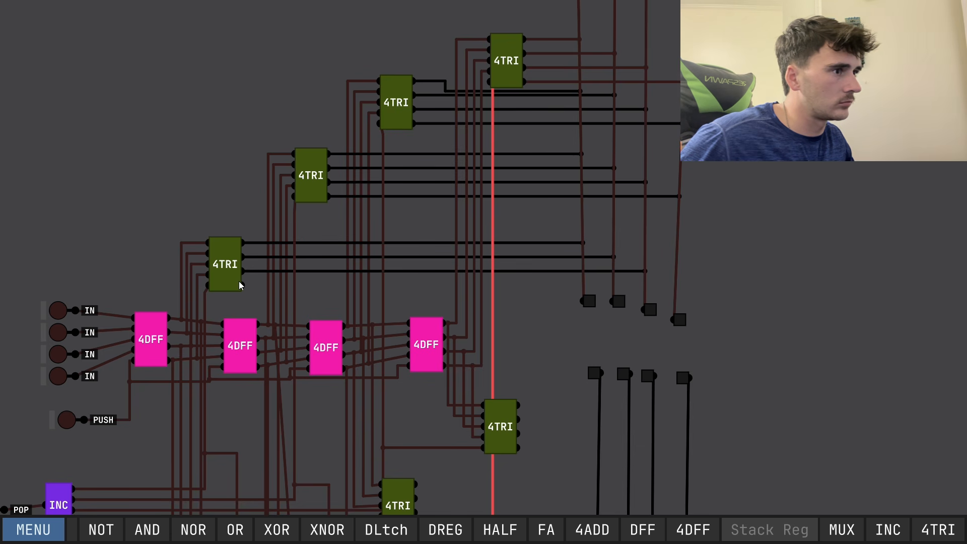
{"action": "left_click_drag", "start_coordinate": [243, 285], "coordinate": [677, 298]}
Wire the fourth lower 4TRI's four outputs to the four lower bus lines, one output per line.
{"action": "scroll", "coordinate": [594, 307], "scroll_direction": "down", "scroll_amount": 5}
{"action": "left_click_drag", "start_coordinate": [581, 241], "coordinate": [568, 242]}
{"action": "left_click_drag", "start_coordinate": [485, 245], "coordinate": [619, 265]}
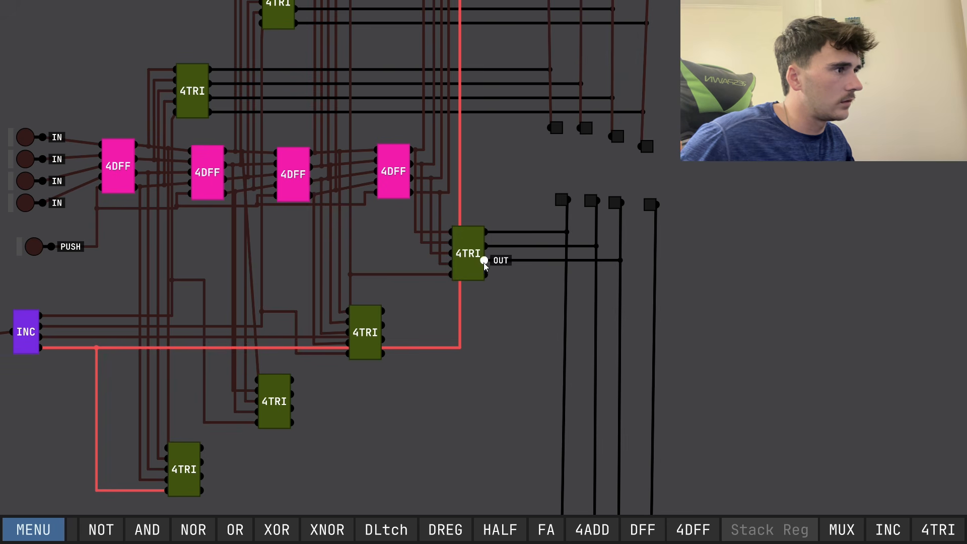
{"action": "left_click_drag", "start_coordinate": [488, 275], "coordinate": [654, 280]}
Wire the third lower 4TRI's four outputs to the four lower bus lines.
{"action": "left_click_drag", "start_coordinate": [456, 326], "coordinate": [419, 191]}
{"action": "left_click_drag", "start_coordinate": [345, 176], "coordinate": [527, 174]}
{"action": "left_click_drag", "start_coordinate": [347, 193], "coordinate": [557, 189]}
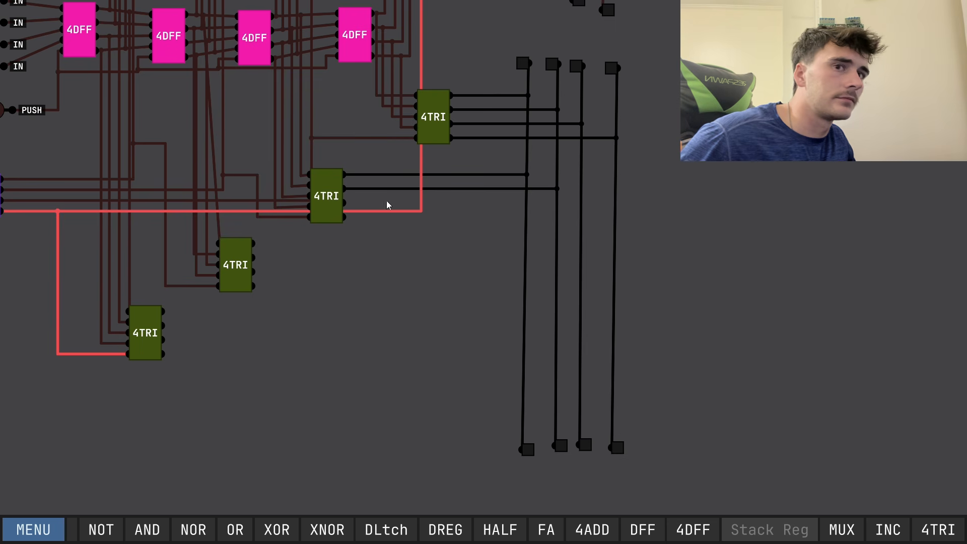
{"action": "left_click_drag", "start_coordinate": [347, 203], "coordinate": [580, 214]}
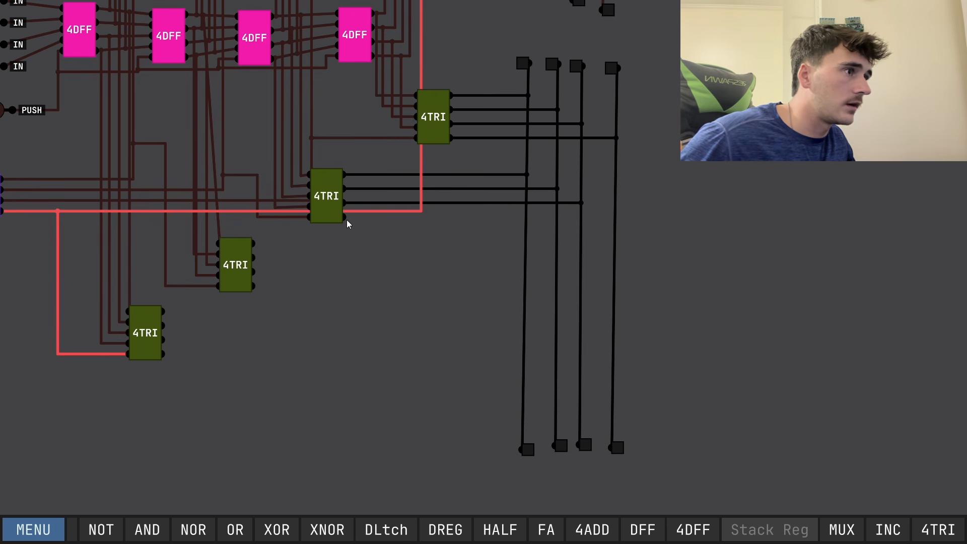
{"action": "left_click_drag", "start_coordinate": [352, 222], "coordinate": [614, 238]}
Wire the second lower 4TRI's four outputs to the four lower bus lines.
{"action": "left_click_drag", "start_coordinate": [255, 248], "coordinate": [524, 253]}
{"action": "left_click_drag", "start_coordinate": [254, 258], "coordinate": [557, 259]}
{"action": "left_click_drag", "start_coordinate": [252, 272], "coordinate": [581, 272]}
{"action": "left_click_drag", "start_coordinate": [388, 291], "coordinate": [614, 296]}
Wire the first lower 4TRI's four outputs to the four lower bus lines.
{"action": "left_click_drag", "start_coordinate": [163, 311], "coordinate": [525, 311]}
{"action": "left_click_drag", "start_coordinate": [163, 326], "coordinate": [559, 337]}
{"action": "left_click_drag", "start_coordinate": [164, 340], "coordinate": [581, 347]}
{"action": "left_click_drag", "start_coordinate": [162, 354], "coordinate": [615, 355]}
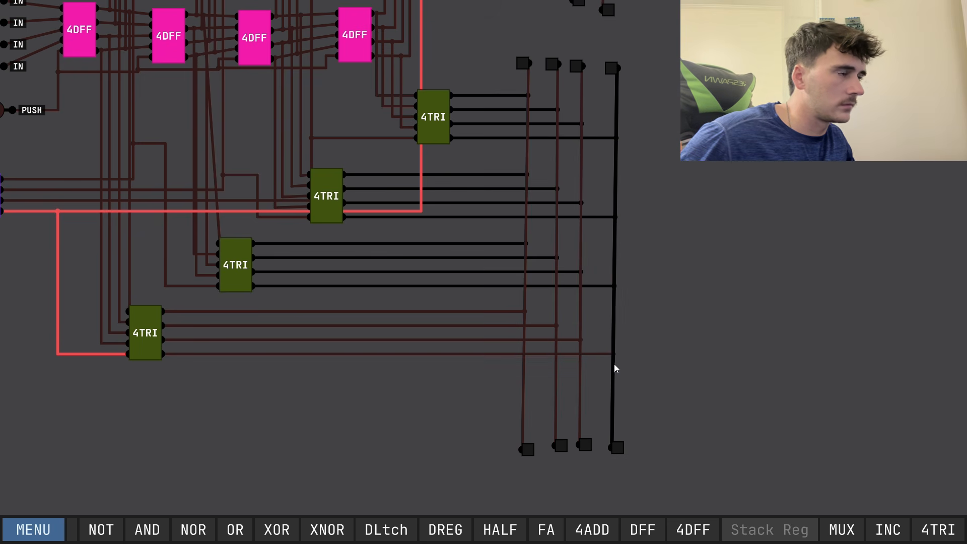
Place a column of four OUT-1 pins beside the upper bus lines and another column of four beside the lower ones.
{"action": "scroll", "coordinate": [687, 268], "scroll_direction": "down", "scroll_amount": 10}
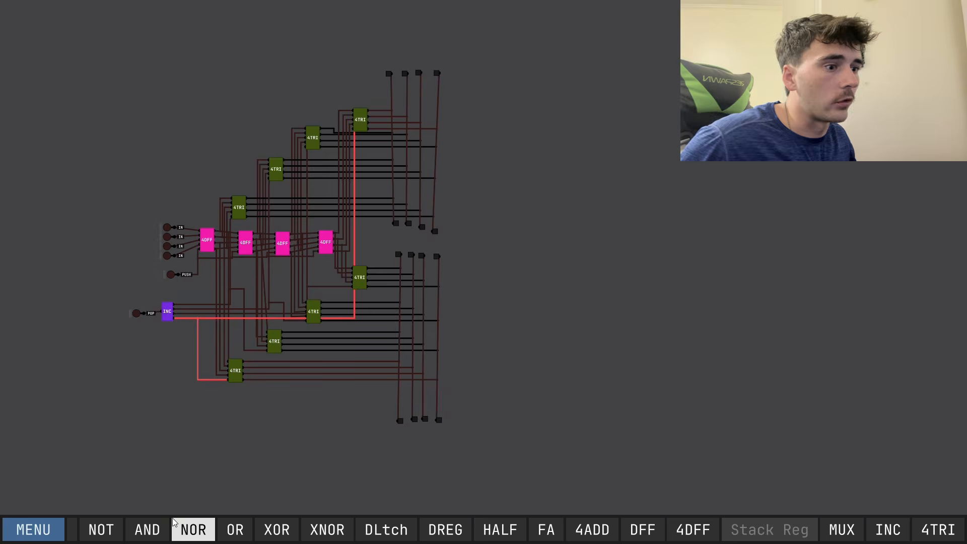
{"action": "scroll", "coordinate": [101, 529], "scroll_direction": "up", "scroll_amount": 3}
{"action": "left_click", "coordinate": [33, 529]}
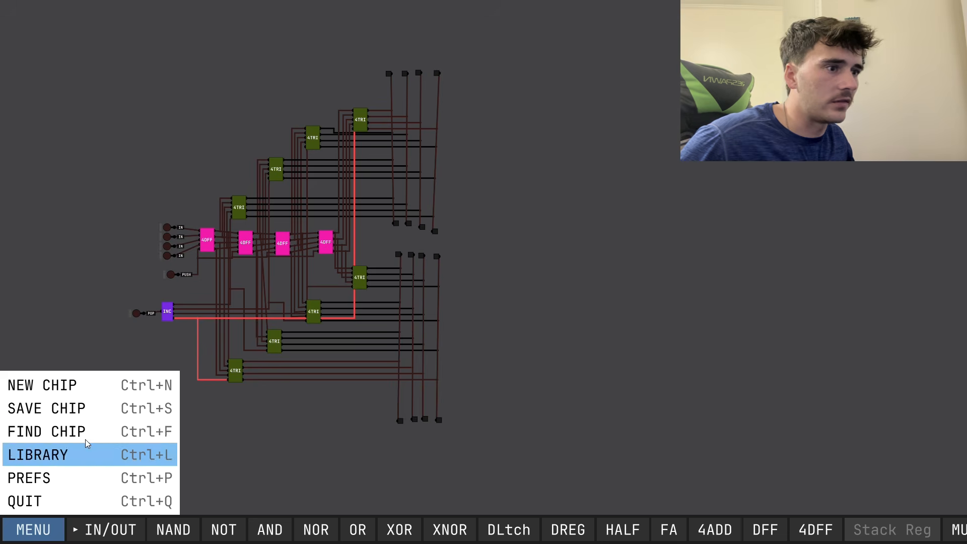
{"action": "left_click", "coordinate": [87, 416]}
{"action": "key", "text": "Return"}
{"action": "left_click", "coordinate": [97, 531]}
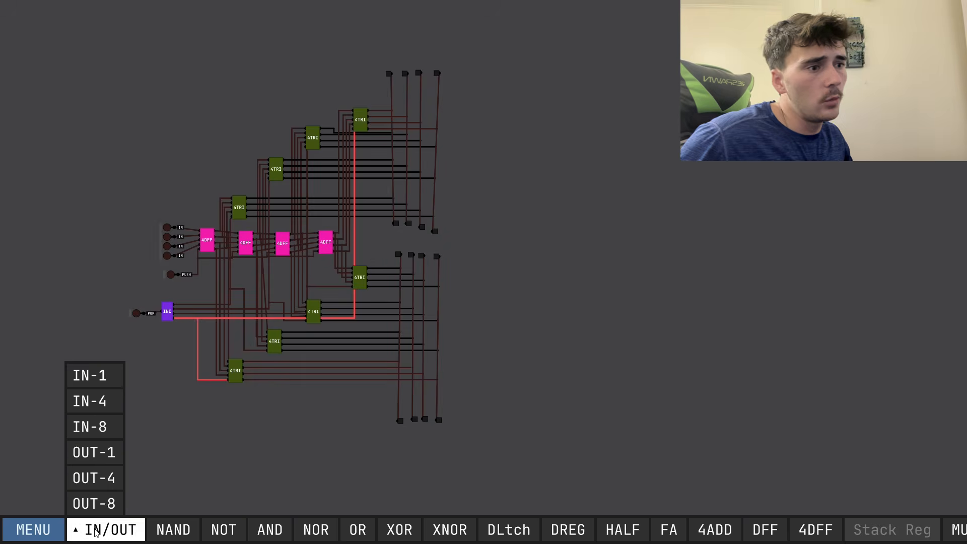
{"action": "left_click", "coordinate": [90, 461]}
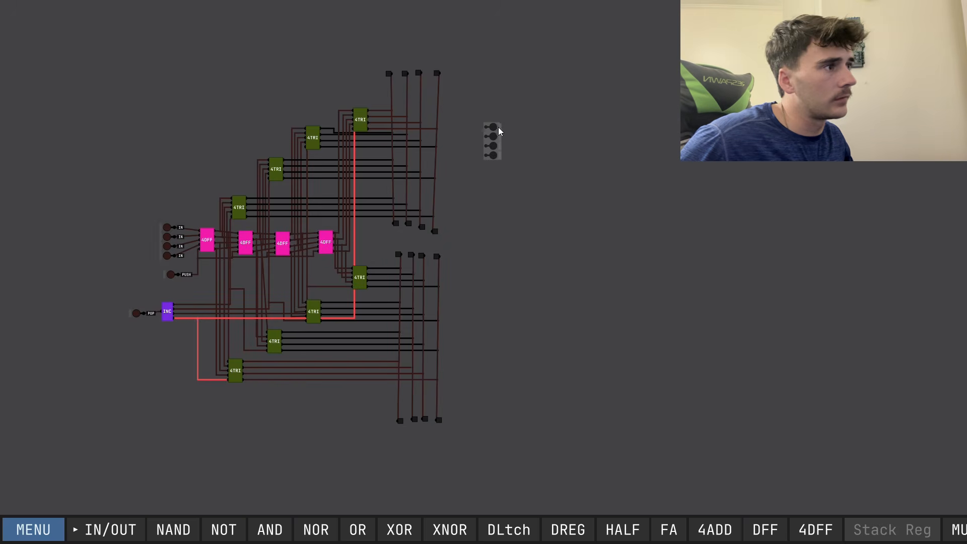
{"action": "left_click", "coordinate": [479, 132]}
{"action": "left_click", "coordinate": [482, 322]}
Wire the four lower OUT pins to the four lower bus lines, one pin per line.
{"action": "scroll", "coordinate": [479, 302], "scroll_direction": "up", "scroll_amount": 5}
{"action": "left_click", "coordinate": [376, 257]}
{"action": "left_click", "coordinate": [411, 281]}
{"action": "left_click", "coordinate": [548, 306]}
{"action": "left_click", "coordinate": [437, 306]}
{"action": "left_click", "coordinate": [548, 331]}
{"action": "left_click", "coordinate": [476, 330]}
{"action": "scroll", "coordinate": [491, 311], "scroll_direction": "down", "scroll_amount": 1}
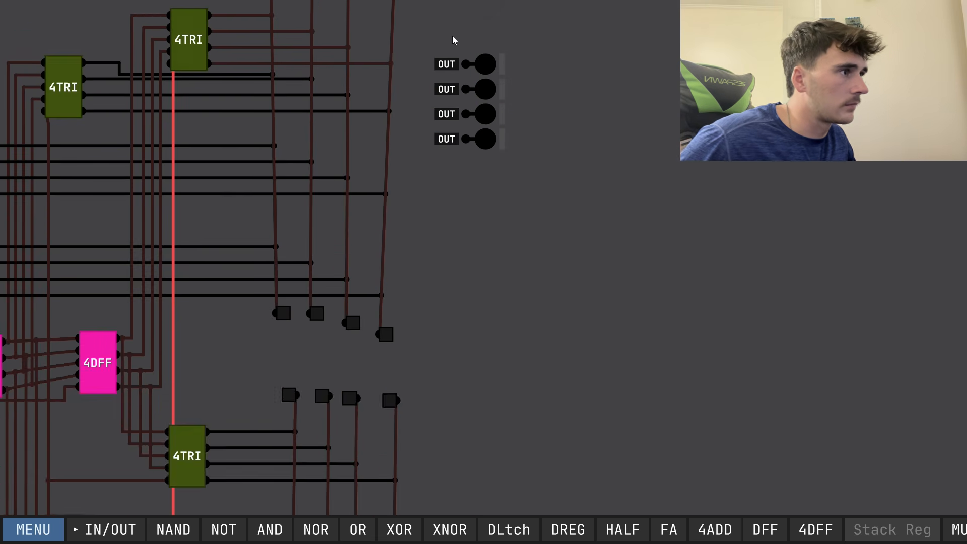
Wire the four upper OUT pins to the four upper bus lines, one pin per line.
{"action": "left_click_drag", "start_coordinate": [453, 37], "coordinate": [461, 247]}
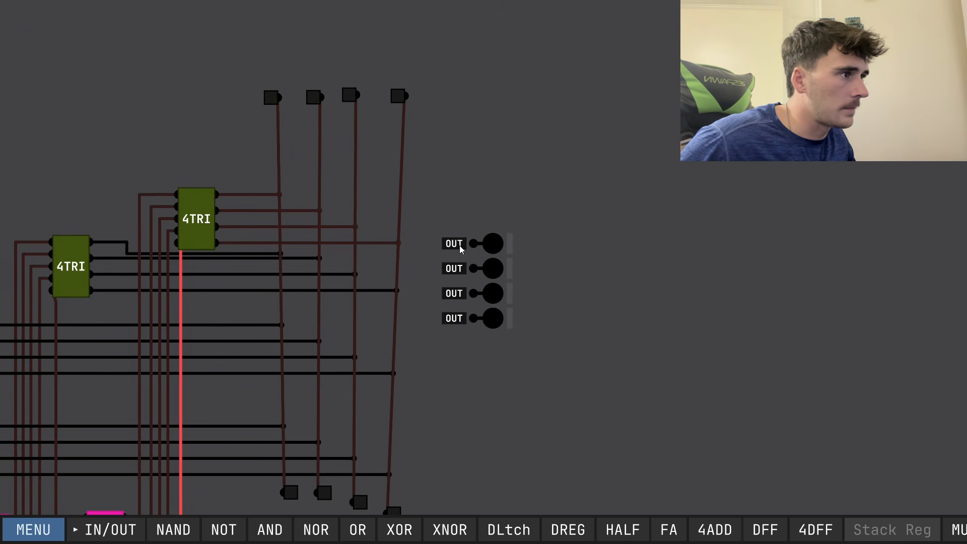
{"action": "left_click", "coordinate": [278, 246]}
{"action": "left_click", "coordinate": [473, 269]}
{"action": "left_click", "coordinate": [320, 271]}
{"action": "left_click", "coordinate": [473, 297]}
{"action": "left_click", "coordinate": [355, 295]}
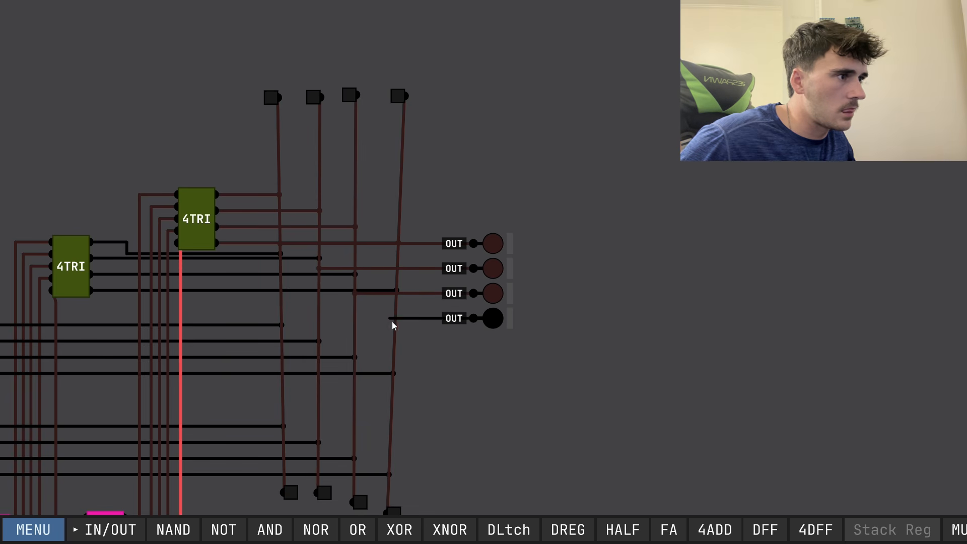
{"action": "left_click", "coordinate": [395, 320]}
Rename all four upper output pins as B.
{"action": "right_click", "coordinate": [508, 321]}
{"action": "left_click", "coordinate": [535, 345]}
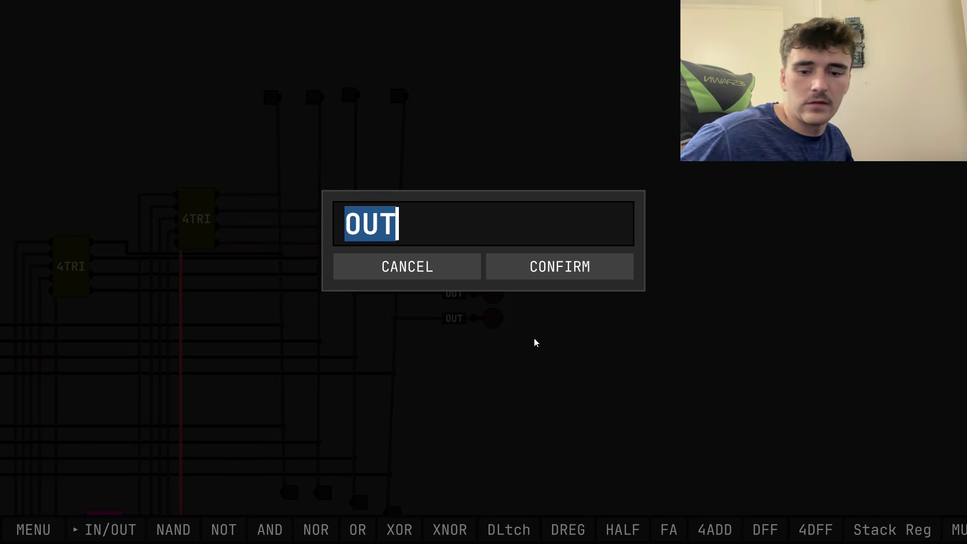
{"action": "type", "text": "B"}
{"action": "left_click", "coordinate": [579, 275]}
{"action": "right_click", "coordinate": [507, 295]}
{"action": "left_click", "coordinate": [529, 324]}
{"action": "type", "text": "B"}
{"action": "left_click", "coordinate": [534, 275]}
{"action": "right_click", "coordinate": [507, 269]}
{"action": "left_click", "coordinate": [529, 294]}
{"action": "type", "text": "B"}
{"action": "left_click", "coordinate": [579, 267]}
{"action": "right_click", "coordinate": [508, 244]}
{"action": "left_click", "coordinate": [526, 278]}
{"action": "type", "text": "B"}
{"action": "left_click", "coordinate": [541, 277]}
Rename all four lower output pins as A.
{"action": "scroll", "coordinate": [479, 443], "scroll_direction": "down", "scroll_amount": 3}
{"action": "left_click_drag", "start_coordinate": [477, 446], "coordinate": [495, 168]}
{"action": "left_click_drag", "start_coordinate": [526, 414], "coordinate": [491, 256]}
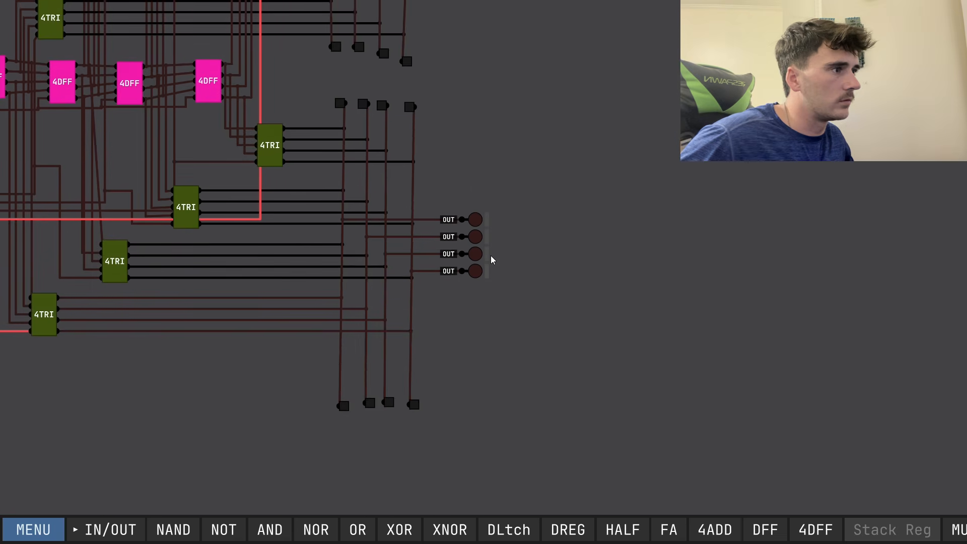
{"action": "scroll", "coordinate": [492, 260], "scroll_direction": "up", "scroll_amount": 2}
{"action": "right_click", "coordinate": [487, 268]}
{"action": "left_click", "coordinate": [509, 300]}
{"action": "type", "text": "A"}
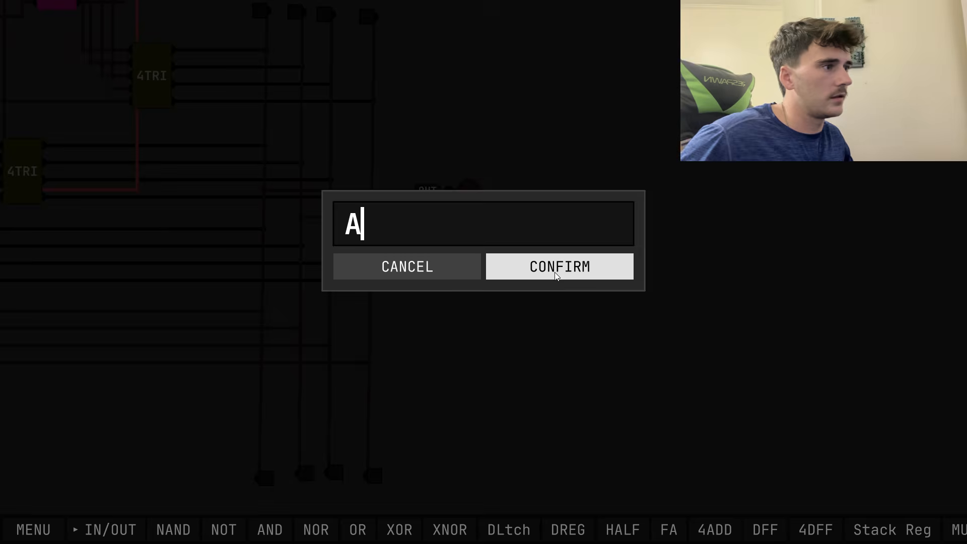
{"action": "left_click", "coordinate": [554, 276]}
{"action": "right_click", "coordinate": [486, 244]}
{"action": "left_click", "coordinate": [508, 270]}
{"action": "type", "text": "A"}
{"action": "left_click", "coordinate": [560, 266]}
{"action": "right_click", "coordinate": [488, 218]}
{"action": "left_click", "coordinate": [507, 249]}
{"action": "type", "text": "A"}
{"action": "key", "text": "Return"}
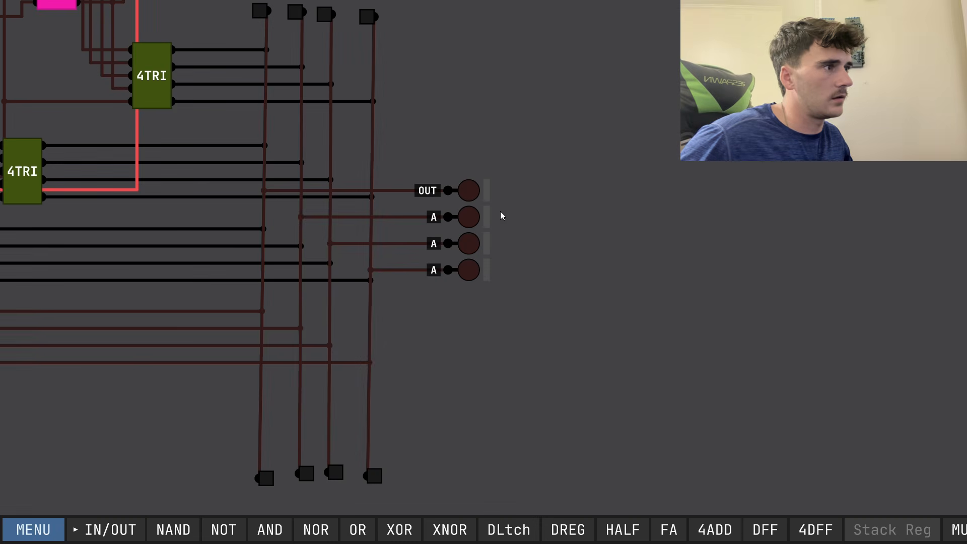
{"action": "right_click", "coordinate": [487, 194]}
{"action": "left_click", "coordinate": [505, 218]}
{"action": "type", "text": "A"}
{"action": "left_click", "coordinate": [546, 280]}
Delete the four IN pins feeding the first 4DFF.
{"action": "scroll", "coordinate": [539, 302], "scroll_direction": "down", "scroll_amount": 2}
{"action": "scroll", "coordinate": [537, 311], "scroll_direction": "down", "scroll_amount": 3}
{"action": "left_click_drag", "start_coordinate": [501, 306], "coordinate": [501, 385]}
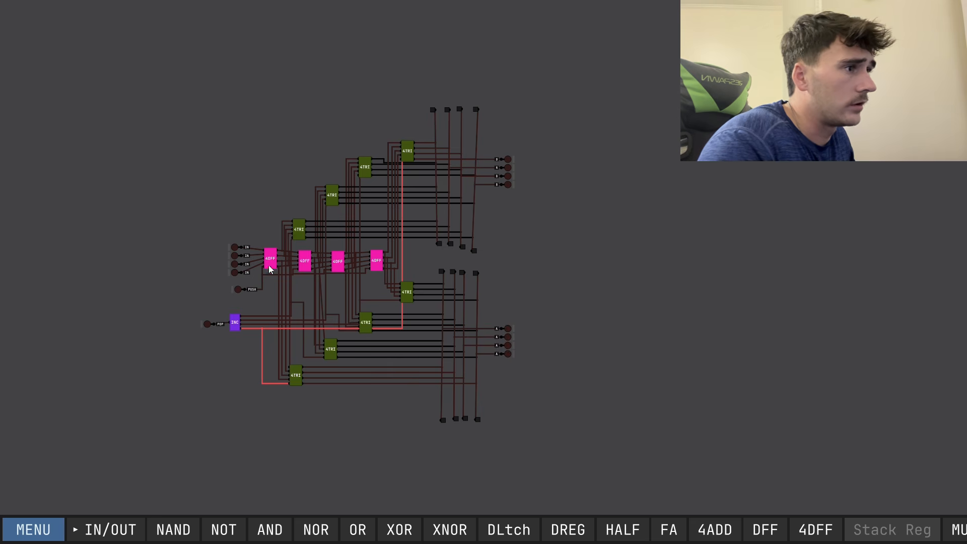
{"action": "left_click_drag", "start_coordinate": [270, 267], "coordinate": [449, 309]}
{"action": "left_click_drag", "start_coordinate": [379, 267], "coordinate": [409, 304]}
{"action": "key", "text": "Delete"}
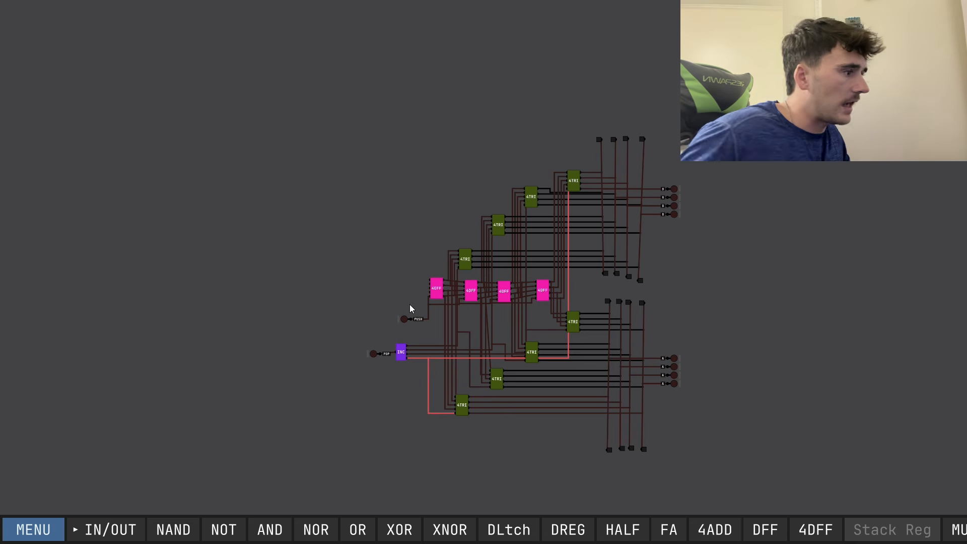
Place a MUX chip to the left of the first 4DFF.
{"action": "scroll", "coordinate": [842, 539], "scroll_direction": "down", "scroll_amount": 2}
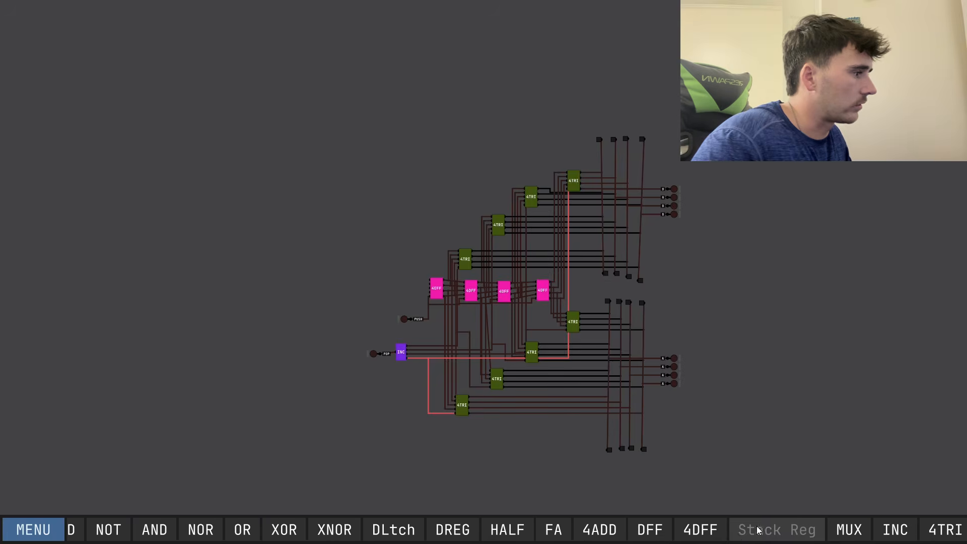
{"action": "left_click", "coordinate": [849, 530]}
{"action": "scroll", "coordinate": [394, 266], "scroll_direction": "up", "scroll_amount": 2}
{"action": "scroll", "coordinate": [394, 266], "scroll_direction": "up", "scroll_amount": 3}
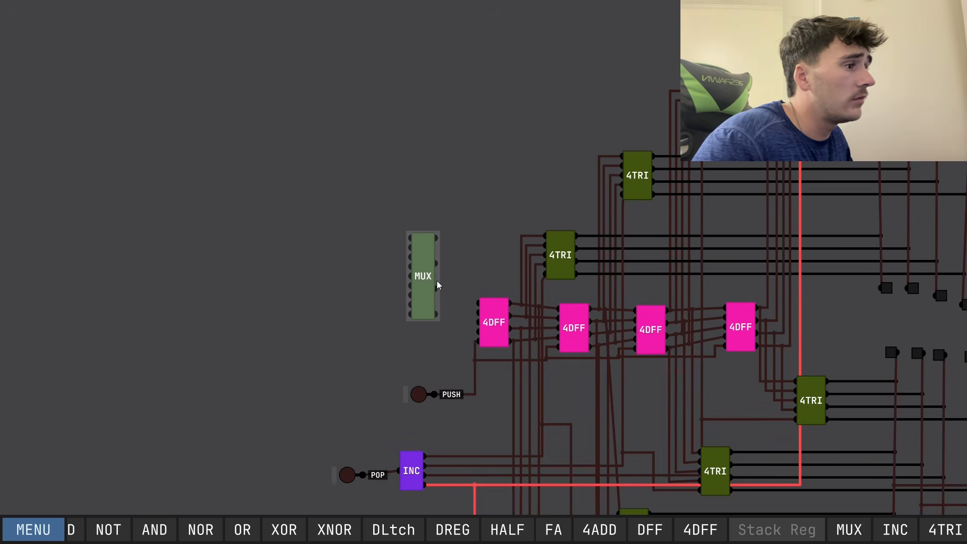
{"action": "left_click", "coordinate": [425, 258]}
Wire the four MUX outputs in order to the four data inputs of the first 4DFF.
{"action": "left_click_drag", "start_coordinate": [437, 305], "coordinate": [481, 338]}
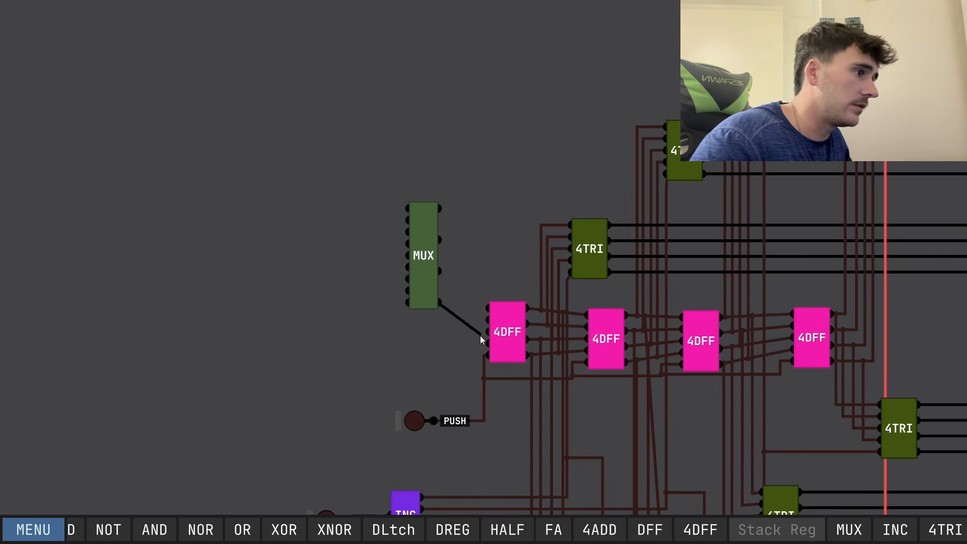
{"action": "left_click", "coordinate": [489, 346]}
{"action": "left_click", "coordinate": [489, 332]}
{"action": "left_click", "coordinate": [440, 272]}
{"action": "left_click", "coordinate": [489, 320]}
{"action": "left_click", "coordinate": [439, 240]}
{"action": "left_click_drag", "start_coordinate": [421, 285], "coordinate": [409, 313]}
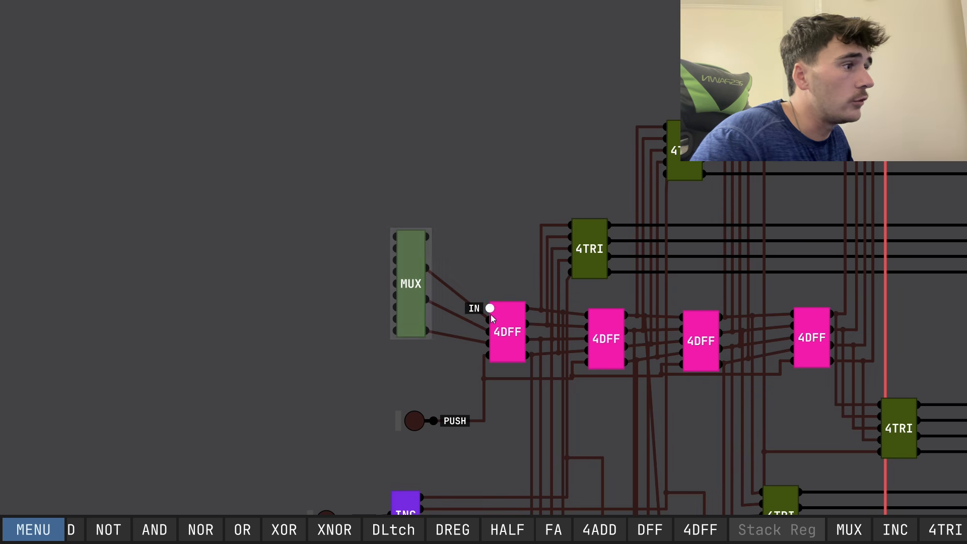
{"action": "left_click", "coordinate": [492, 310]}
{"action": "left_click", "coordinate": [427, 236]}
{"action": "scroll", "coordinate": [428, 238], "scroll_direction": "down", "scroll_amount": 2}
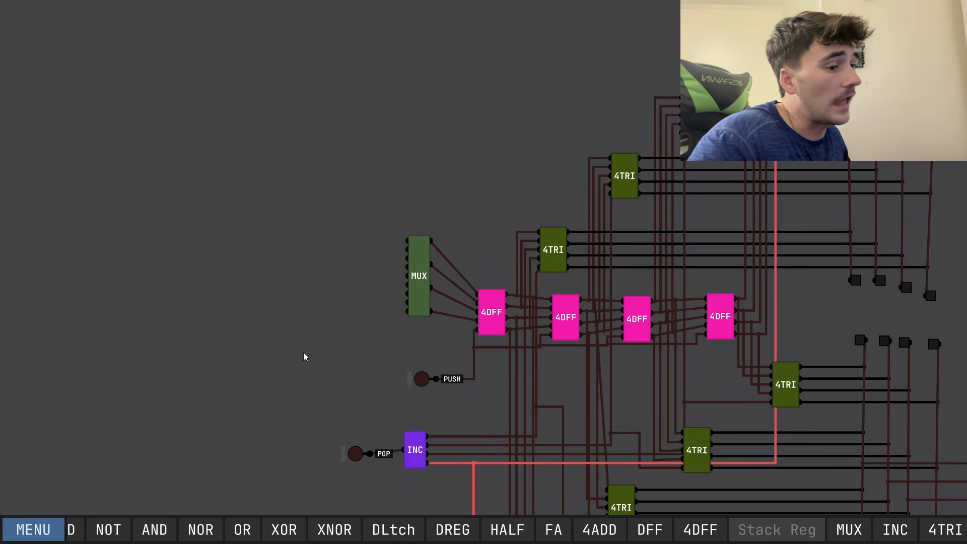
Add two groups of four IN pins left of the MUX, plus a single IN pin wired to its lowest input.
{"action": "scroll", "coordinate": [119, 525], "scroll_direction": "up", "scroll_amount": 2}
{"action": "left_click", "coordinate": [124, 524]}
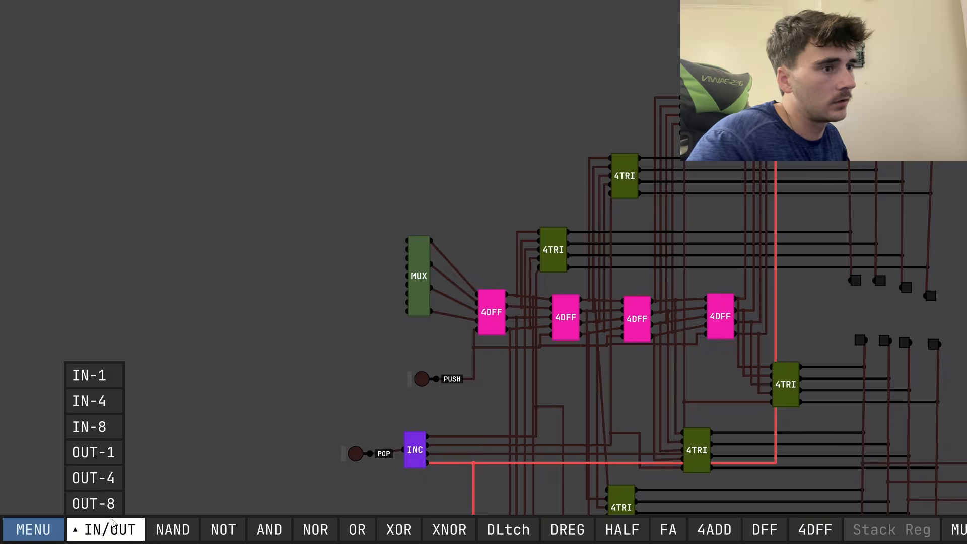
{"action": "left_click", "coordinate": [104, 377]}
{"action": "scroll", "coordinate": [299, 204], "scroll_direction": "up", "scroll_amount": 3}
{"action": "left_click", "coordinate": [324, 164]}
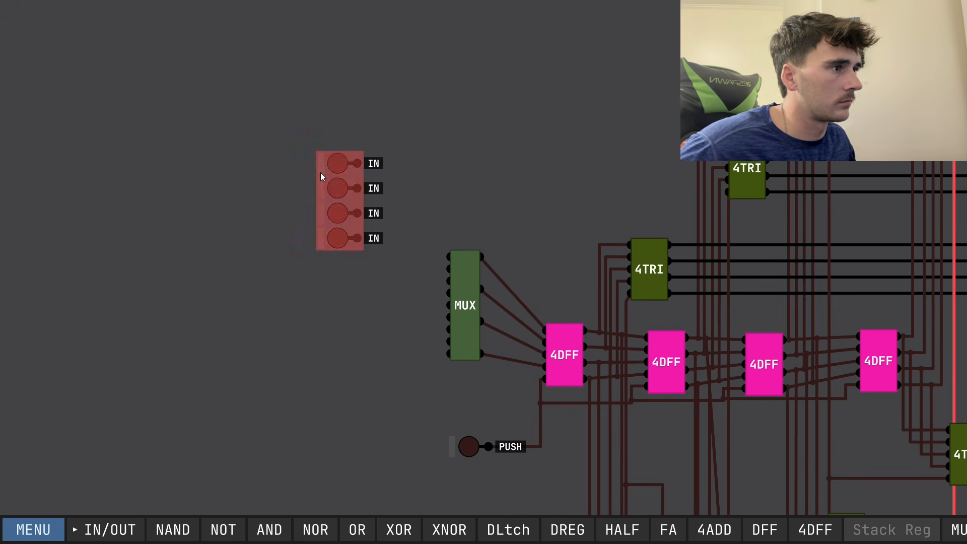
{"action": "left_click", "coordinate": [324, 269]}
{"action": "left_click", "coordinate": [96, 522]}
{"action": "left_click", "coordinate": [96, 377]}
{"action": "left_click", "coordinate": [372, 401]}
{"action": "left_click_drag", "start_coordinate": [422, 376], "coordinate": [447, 353]}
Rename the lower four of the eight stacked input pins as A.
{"action": "right_click", "coordinate": [324, 343]}
{"action": "left_click", "coordinate": [346, 374]}
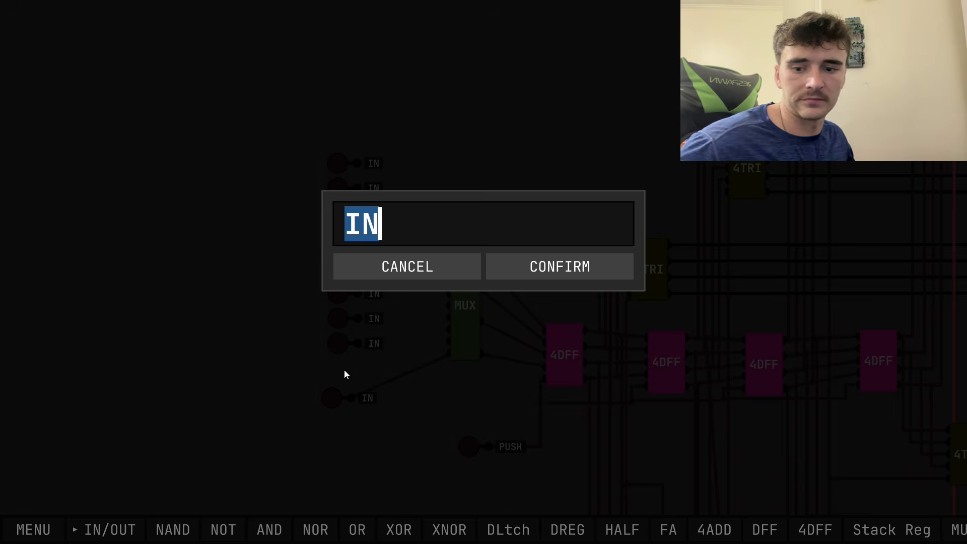
{"action": "type", "text": "A"}
{"action": "left_click", "coordinate": [557, 276]}
{"action": "right_click", "coordinate": [320, 309]}
{"action": "left_click", "coordinate": [359, 345]}
{"action": "type", "text": "A"}
{"action": "left_click", "coordinate": [557, 269]}
{"action": "right_click", "coordinate": [326, 302]}
{"action": "left_click", "coordinate": [346, 327]}
{"action": "type", "text": "A"}
{"action": "left_click", "coordinate": [558, 266]}
{"action": "right_click", "coordinate": [322, 276]}
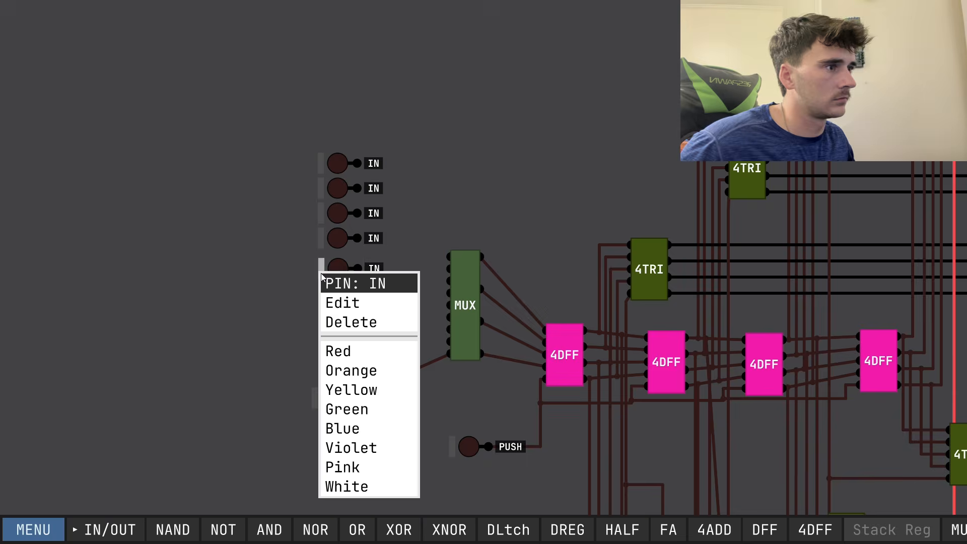
{"action": "left_click", "coordinate": [342, 300]}
{"action": "type", "text": "A"}
{"action": "left_click", "coordinate": [527, 268]}
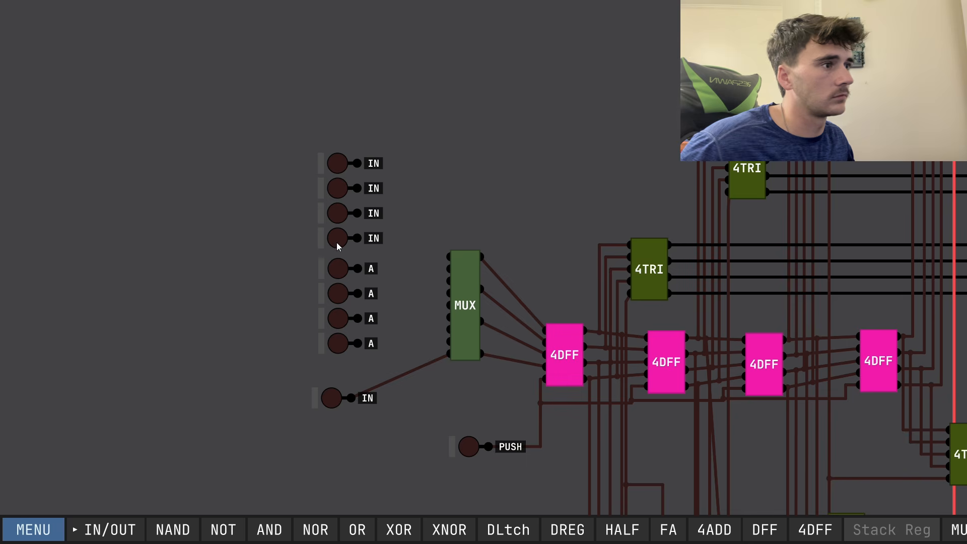
Rename the upper four of the eight stacked input pins as B.
{"action": "right_click", "coordinate": [323, 245]}
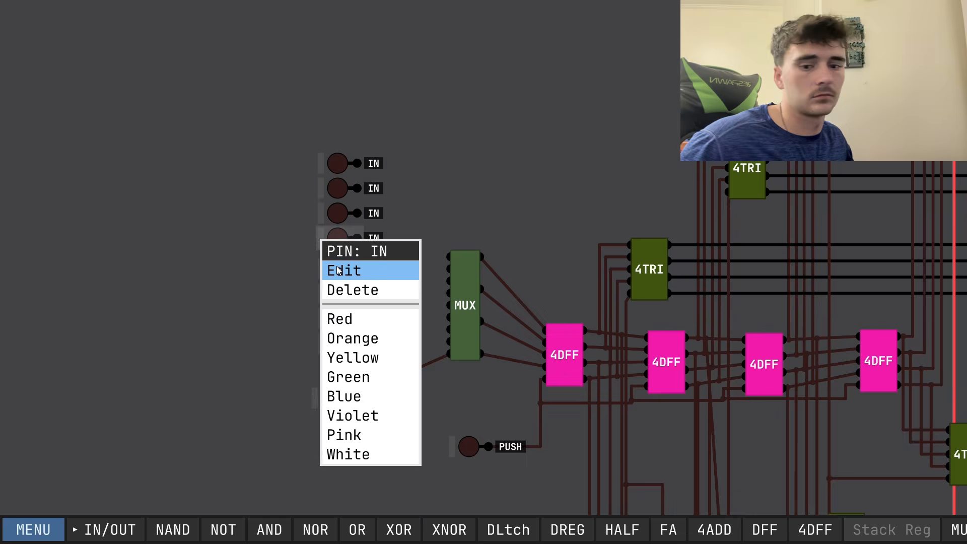
{"action": "left_click", "coordinate": [337, 266]}
{"action": "type", "text": "B"}
{"action": "left_click", "coordinate": [521, 260]}
{"action": "right_click", "coordinate": [323, 221]}
{"action": "left_click", "coordinate": [337, 246]}
{"action": "type", "text": "B"}
{"action": "left_click", "coordinate": [524, 267]}
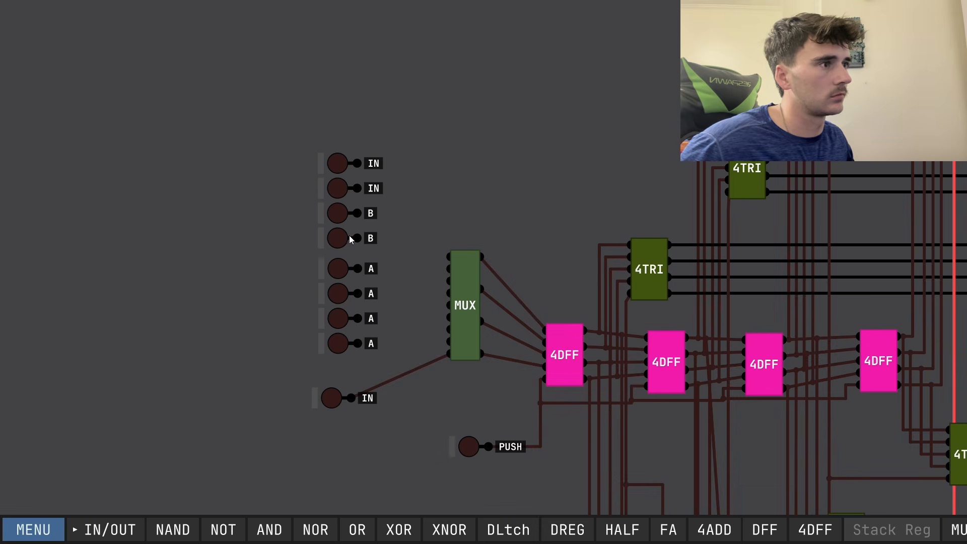
{"action": "right_click", "coordinate": [323, 191]}
{"action": "left_click", "coordinate": [336, 214]}
{"action": "type", "text": "B"}
{"action": "left_click", "coordinate": [531, 270]}
{"action": "right_click", "coordinate": [317, 170]}
{"action": "left_click", "coordinate": [337, 194]}
{"action": "type", "text": "B"}
{"action": "left_click", "coordinate": [517, 263]}
Wire the four B pins and four A pins in order to the eight upper MUX inputs.
{"action": "mouse_move", "coordinate": [358, 163]}
{"action": "left_mouse_down"}
{"action": "mouse_move", "coordinate": [447, 244]}
{"action": "mouse_move", "coordinate": [448, 257]}
{"action": "mouse_move", "coordinate": [357, 188]}
{"action": "left_mouse_up"}
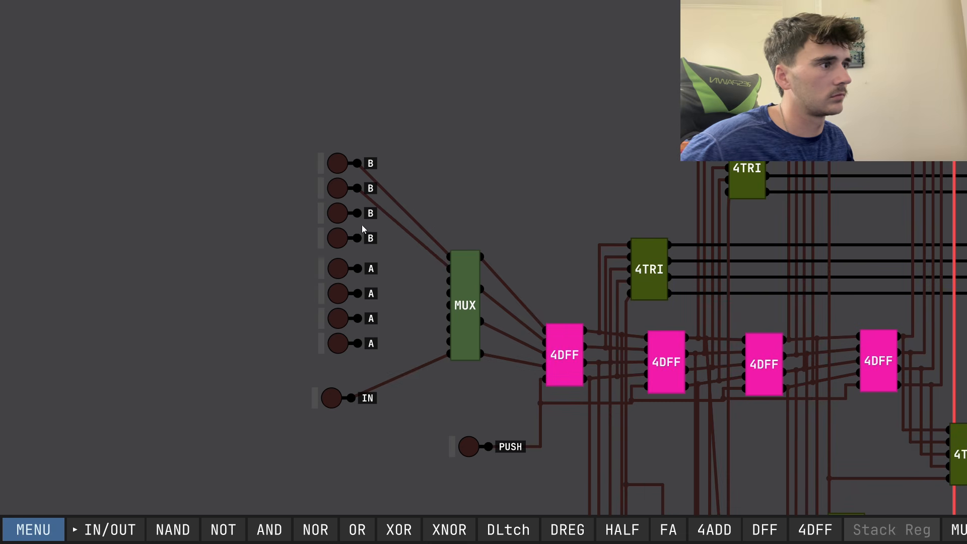
{"action": "left_click_drag", "start_coordinate": [429, 276], "coordinate": [450, 281]}
{"action": "left_click_drag", "start_coordinate": [357, 238], "coordinate": [445, 290]}
{"action": "left_click_drag", "start_coordinate": [359, 241], "coordinate": [448, 317]}
{"action": "left_click_drag", "start_coordinate": [364, 318], "coordinate": [359, 319]}
{"action": "left_click_drag", "start_coordinate": [445, 345], "coordinate": [449, 343]}
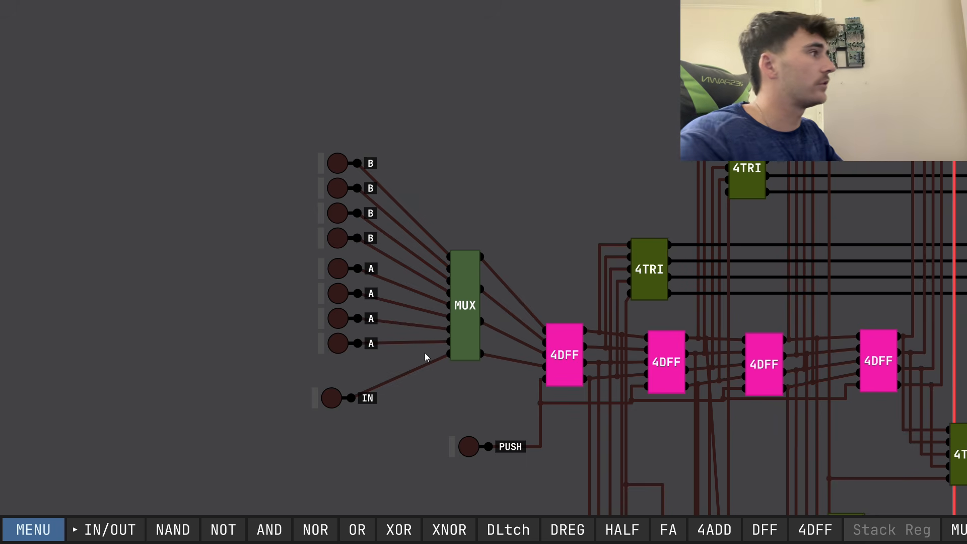
Test storing a value by switching on the two middle A inputs, pulsing PUSH, and switching both inputs off.
{"action": "scroll", "coordinate": [603, 249], "scroll_direction": "down", "scroll_amount": 5}
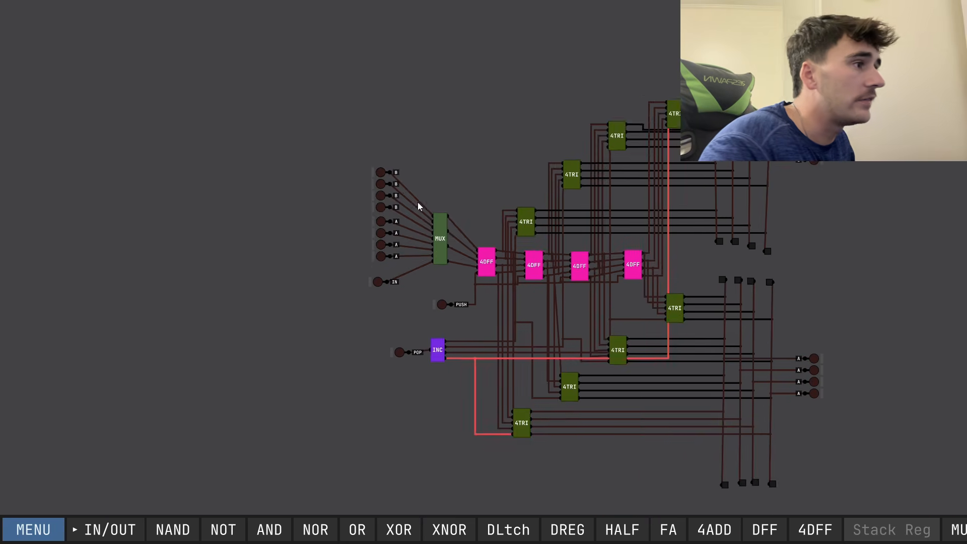
{"action": "left_click_drag", "start_coordinate": [216, 281], "coordinate": [195, 239]}
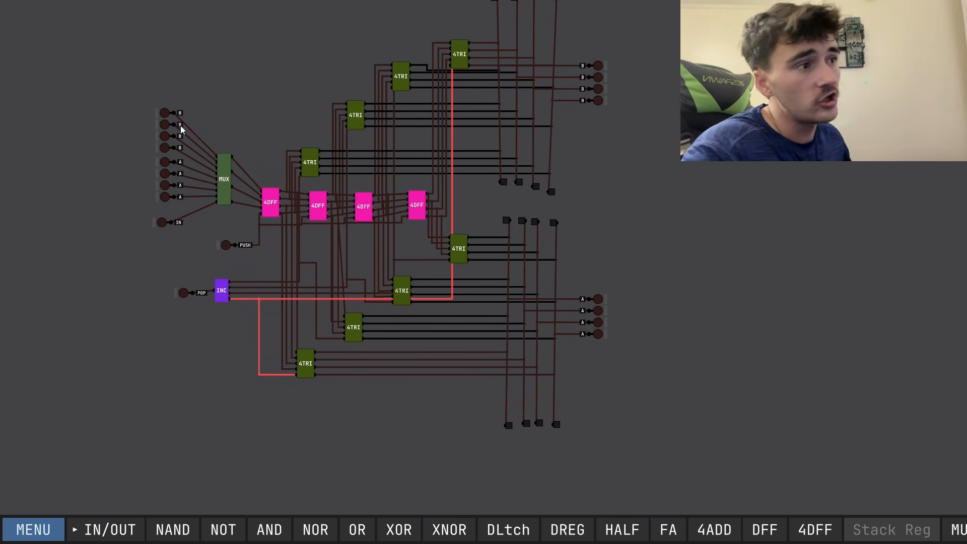
{"action": "left_click", "coordinate": [165, 175]}
{"action": "left_click", "coordinate": [166, 174]}
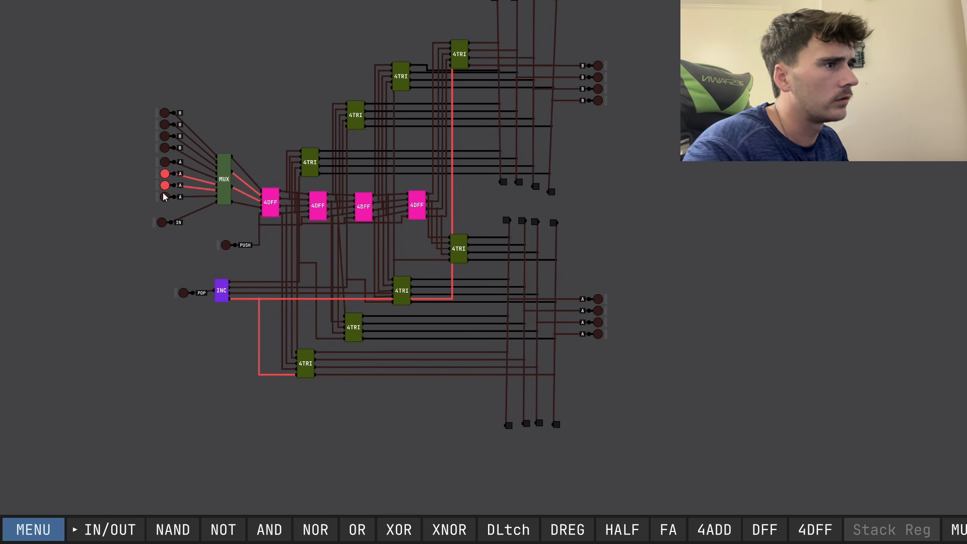
{"action": "left_click", "coordinate": [167, 173]}
{"action": "left_click", "coordinate": [166, 185]}
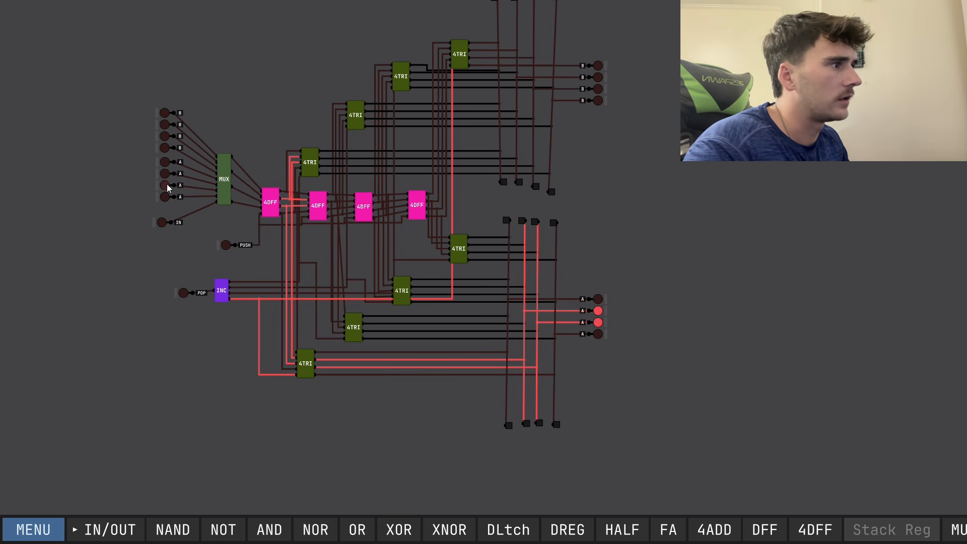
Test the stack by pulsing POP and PUSH repeatedly to shift the stored value and cycle the active outputs.
{"action": "left_click", "coordinate": [183, 294]}
{"action": "left_click", "coordinate": [183, 294]}
{"action": "left_click", "coordinate": [183, 293]}
{"action": "left_click", "coordinate": [226, 246]}
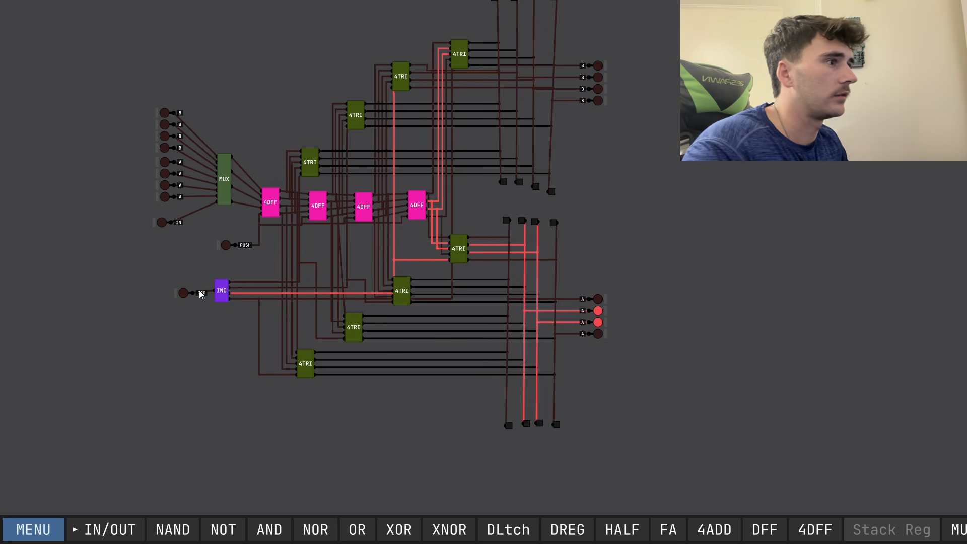
{"action": "left_click", "coordinate": [183, 293]}
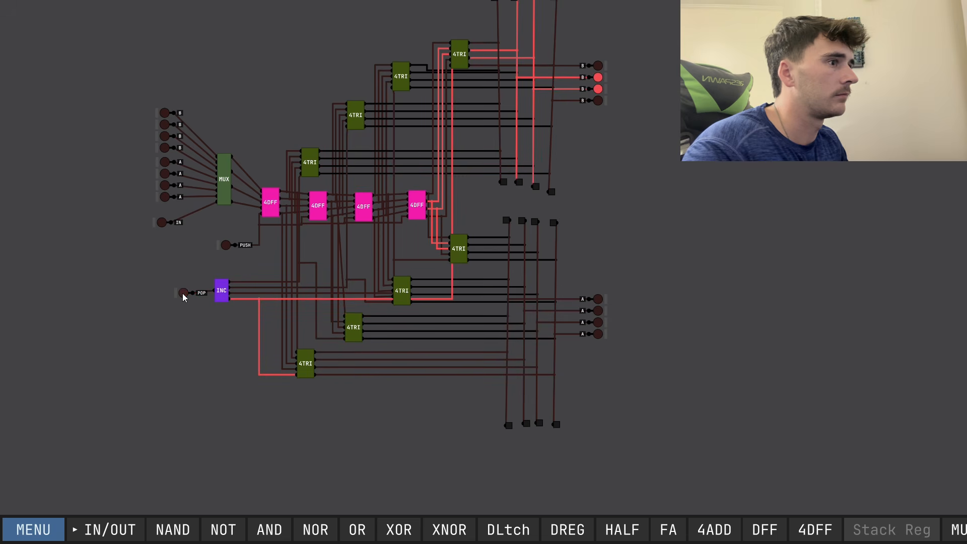
{"action": "left_click", "coordinate": [226, 245]}
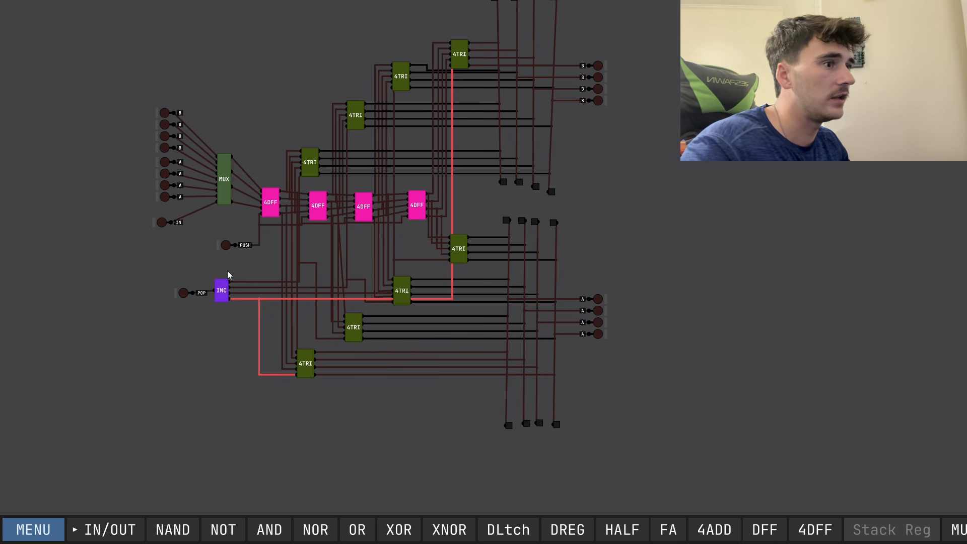
{"action": "left_click", "coordinate": [184, 293]}
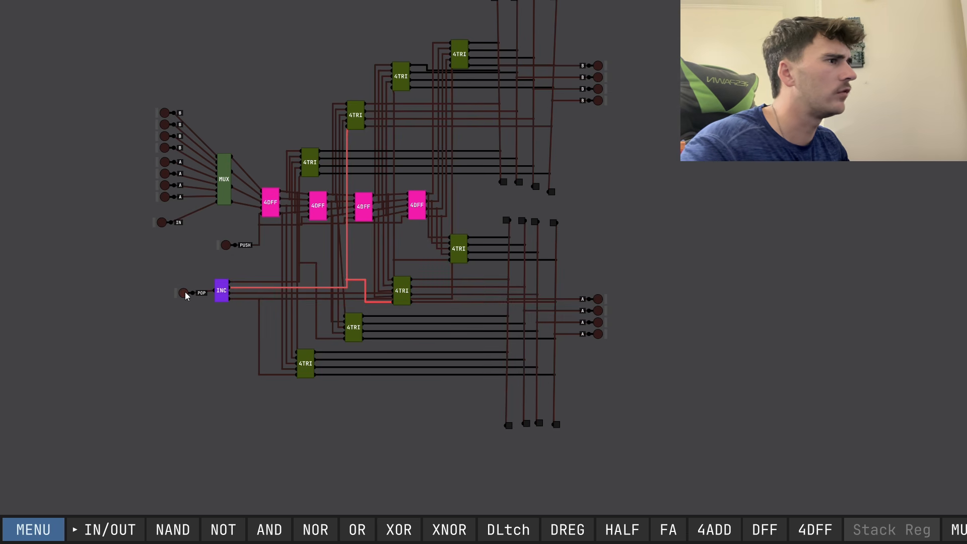
{"action": "left_click", "coordinate": [184, 293]}
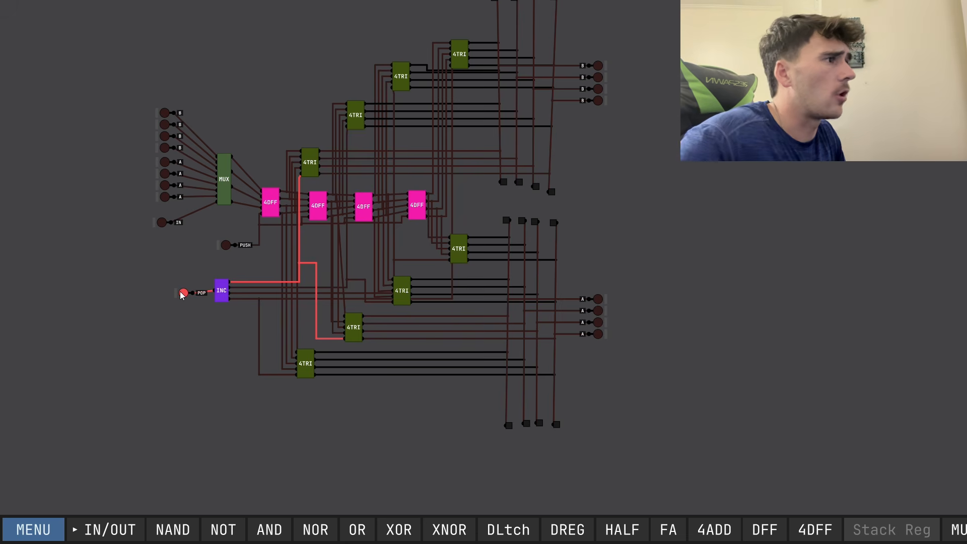
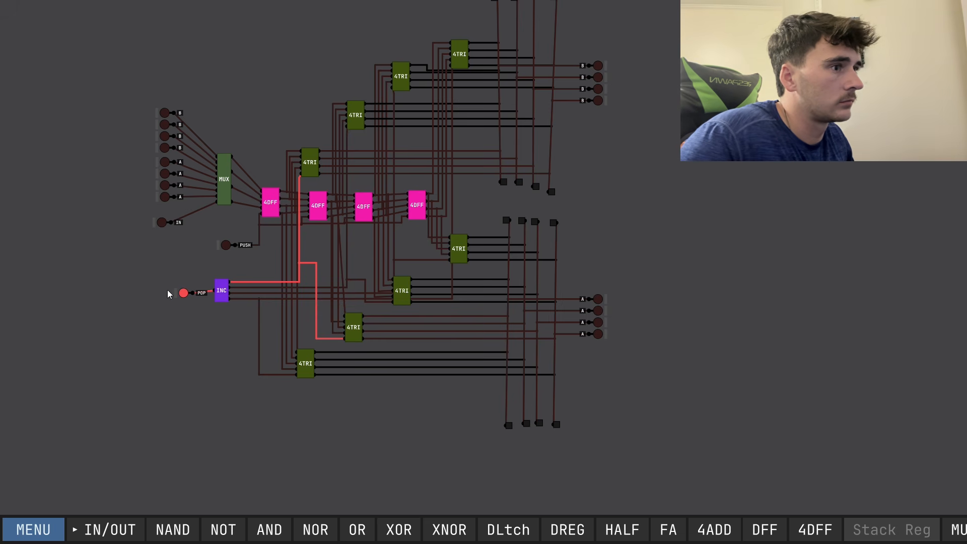
Save the reworked Stack Reg chip and start a new empty chip.
{"action": "left_click", "coordinate": [23, 529]}
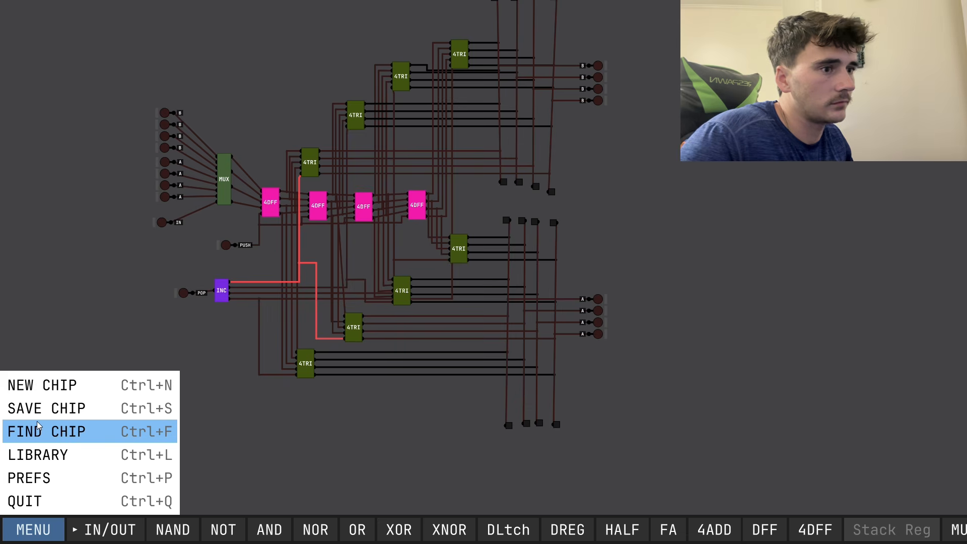
{"action": "left_click", "coordinate": [49, 411]}
{"action": "left_click", "coordinate": [646, 278]}
{"action": "left_click", "coordinate": [33, 529]}
{"action": "left_click", "coordinate": [71, 389]}
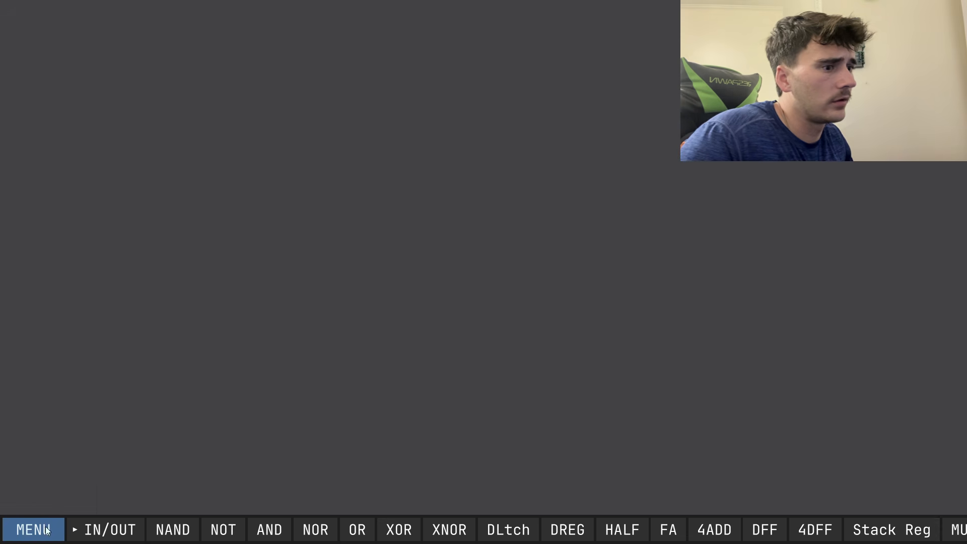
Place a Stack Reg chip with a 4ADD chip to its right.
{"action": "left_click", "coordinate": [891, 529]}
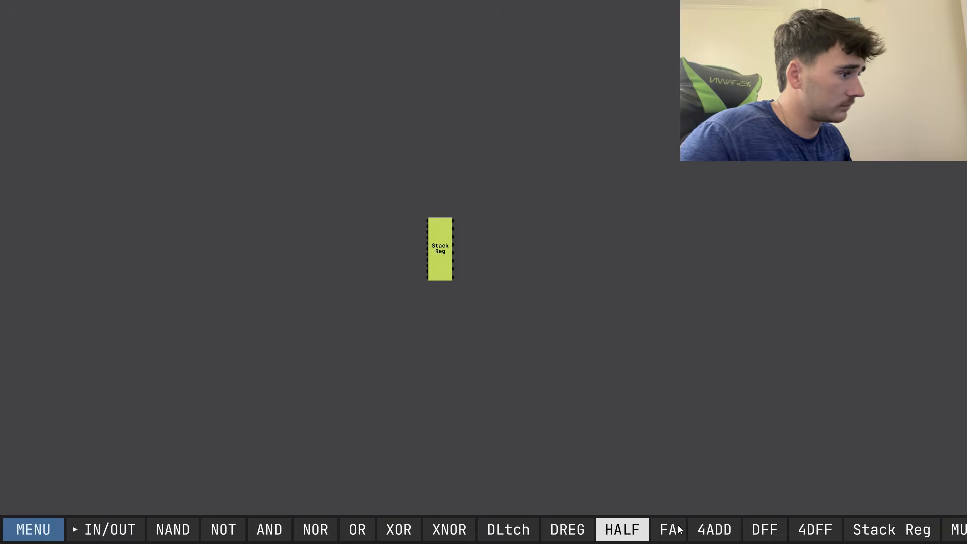
{"action": "left_click", "coordinate": [715, 529]}
{"action": "scroll", "coordinate": [485, 286], "scroll_direction": "up", "scroll_amount": 5}
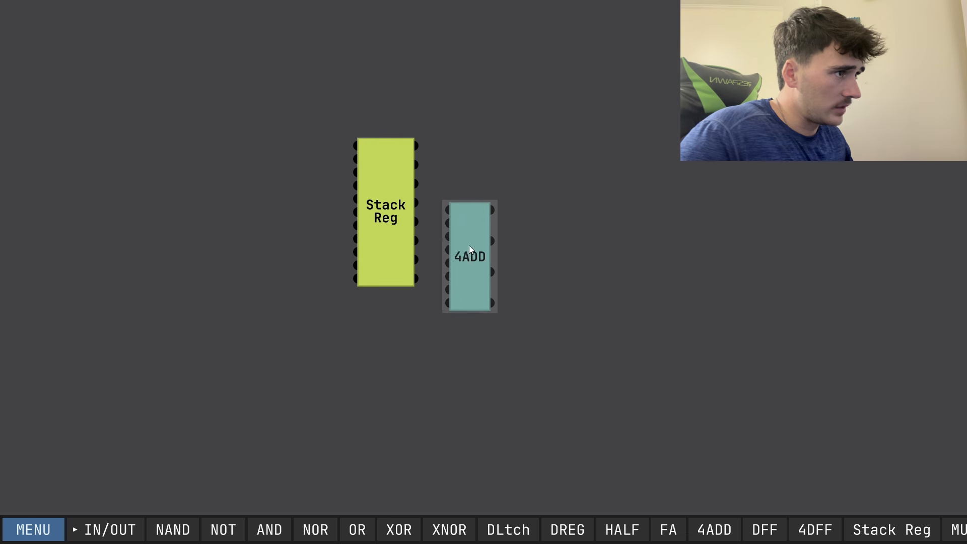
{"action": "left_click", "coordinate": [502, 204]}
{"action": "left_click_drag", "start_coordinate": [400, 220], "coordinate": [386, 183]}
View the inside of the placed Stack Reg, examine its INC and 4TRI signals, and return to the new chip.
{"action": "right_click", "coordinate": [372, 205]}
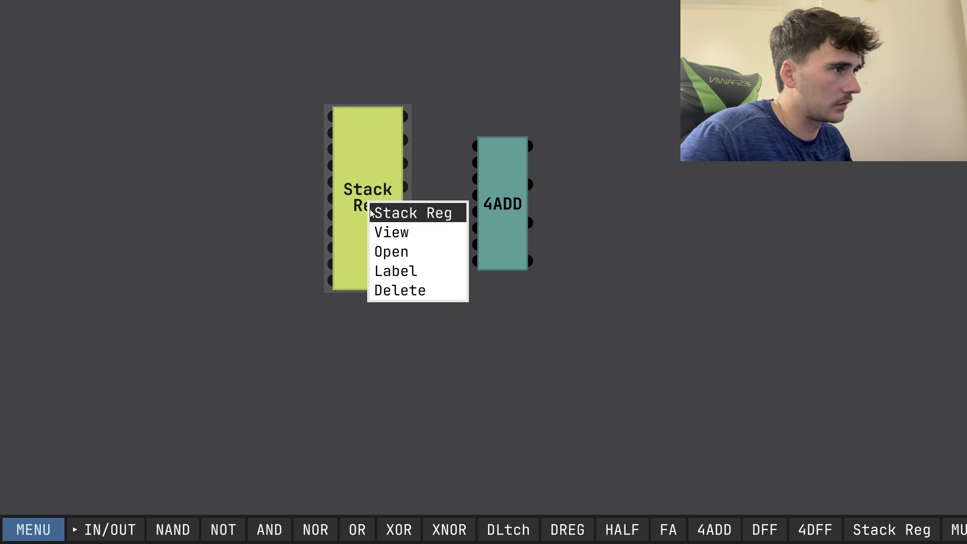
{"action": "left_click", "coordinate": [386, 231]}
{"action": "scroll", "coordinate": [188, 340], "scroll_direction": "down", "scroll_amount": 5}
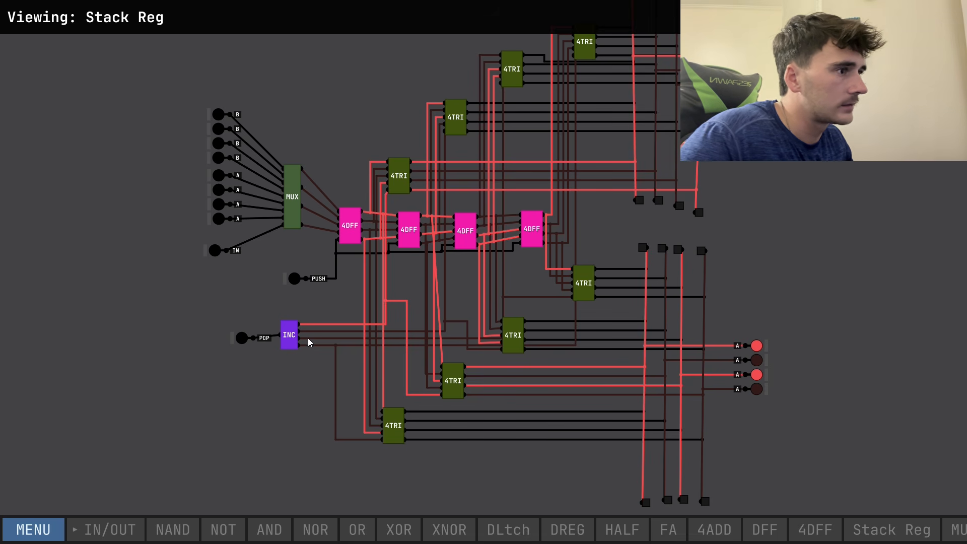
{"action": "scroll", "coordinate": [348, 335], "scroll_direction": "up", "scroll_amount": 2}
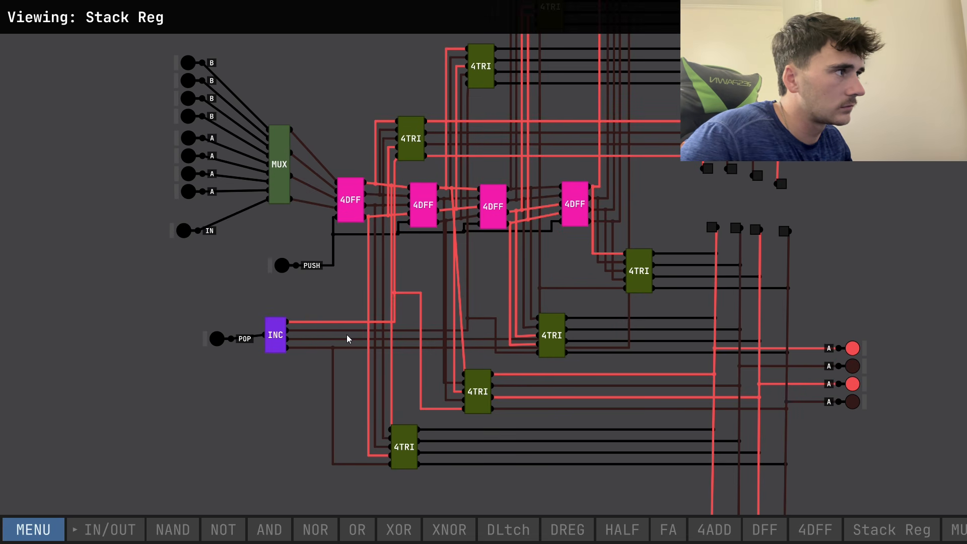
{"action": "scroll", "coordinate": [347, 334], "scroll_direction": "down", "scroll_amount": 2}
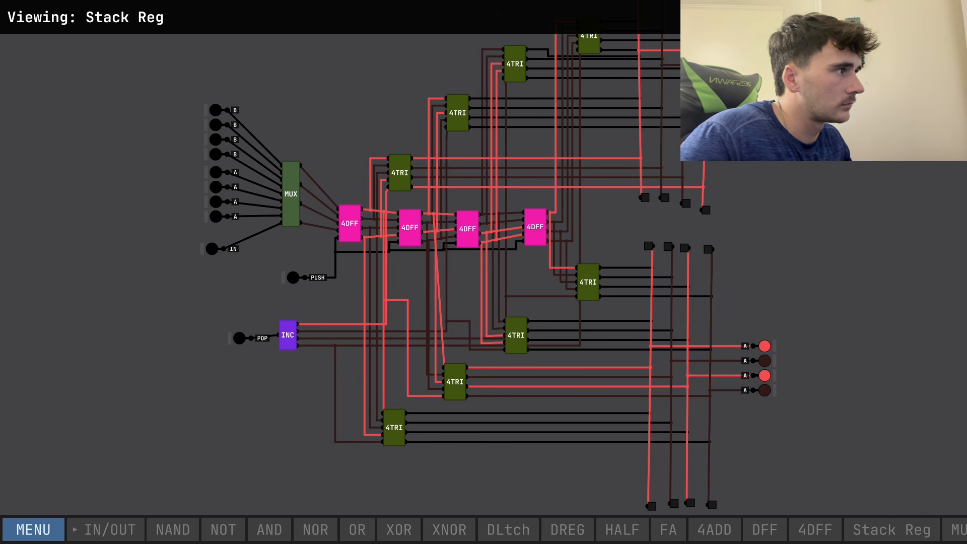
{"action": "key", "text": "Escape"}
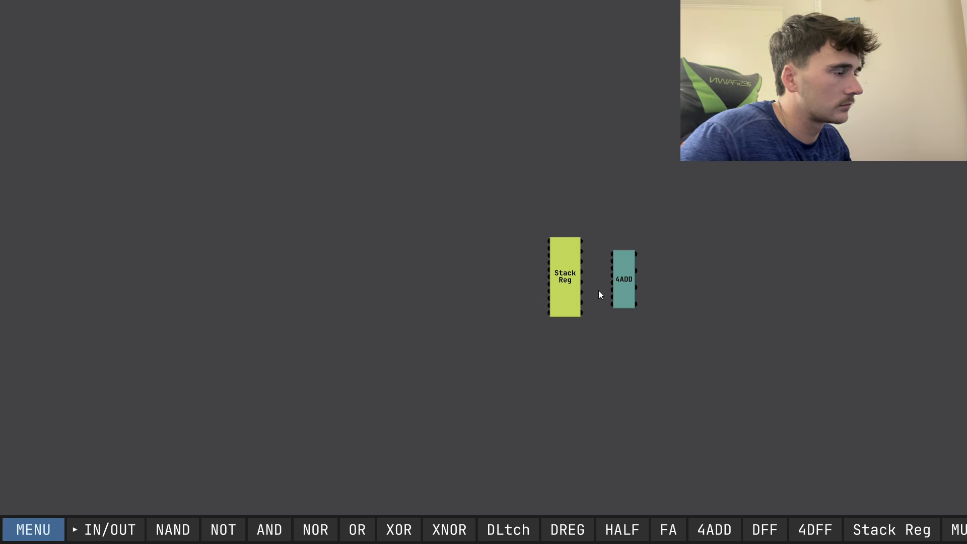
Wire the eight Stack Reg outputs in order to the eight 4ADD inputs.
{"action": "scroll", "coordinate": [598, 294], "scroll_direction": "up", "scroll_amount": 4}
{"action": "left_click_drag", "start_coordinate": [563, 342], "coordinate": [559, 176]}
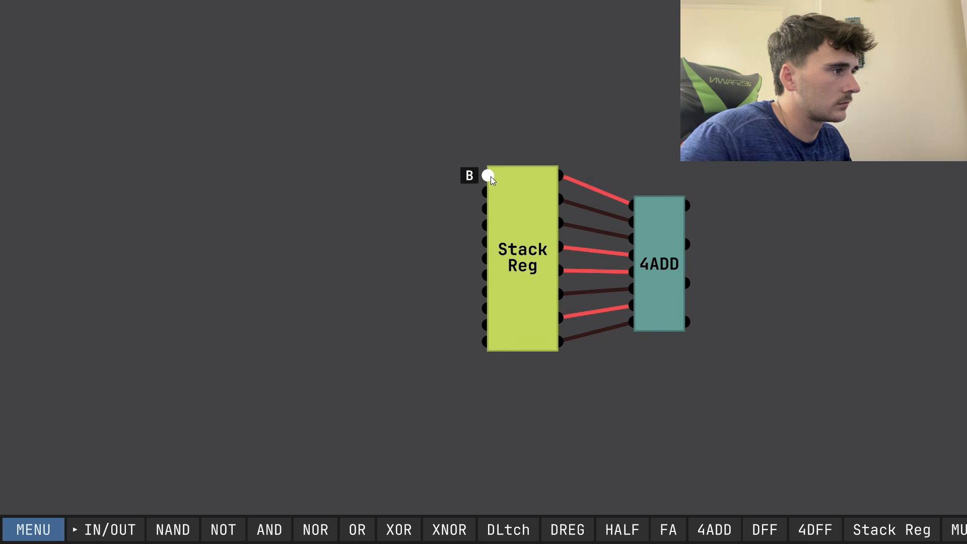
{"action": "left_click_drag", "start_coordinate": [526, 260], "coordinate": [462, 322]}
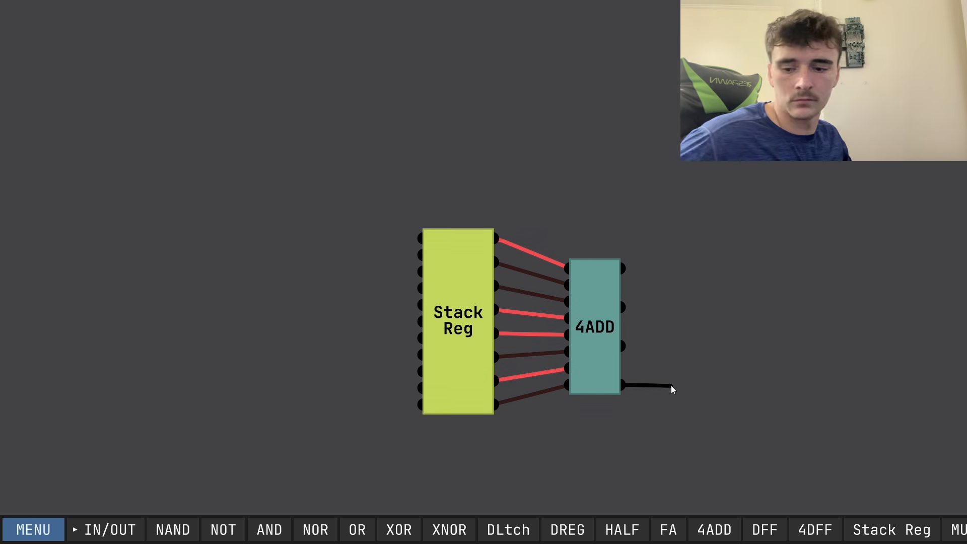
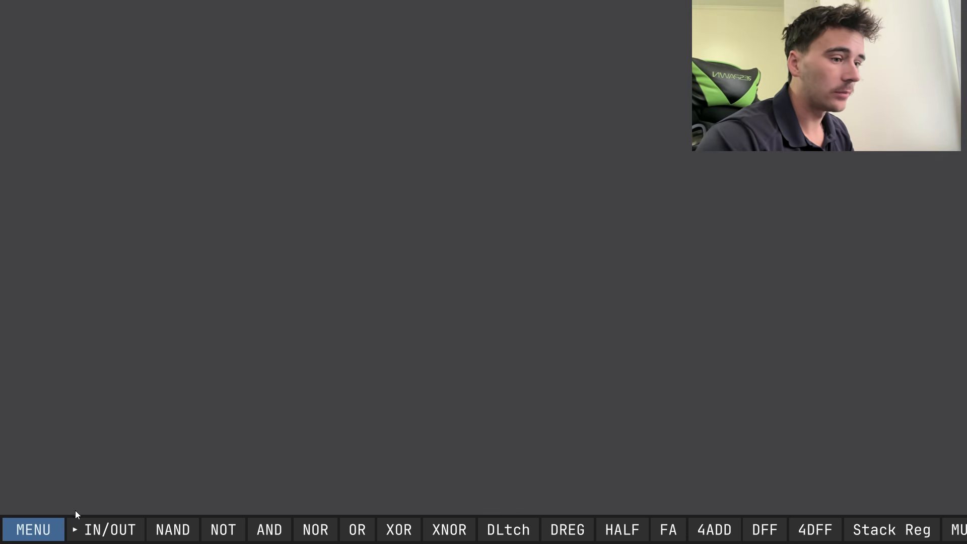
Expand the MERGE/SPLIT collection in the chip library, look over its chips, and return to the empty chip.
{"action": "left_click", "coordinate": [35, 531]}
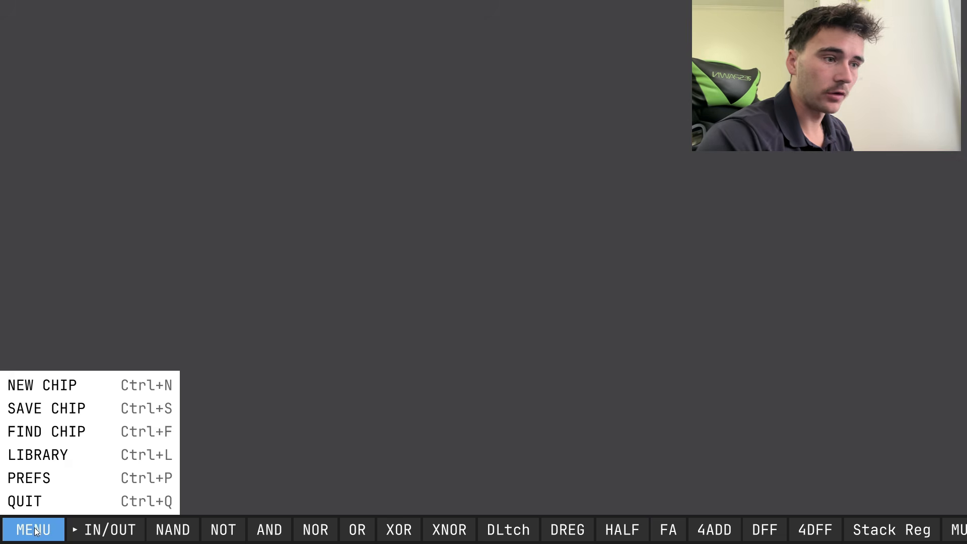
{"action": "left_click", "coordinate": [56, 455]}
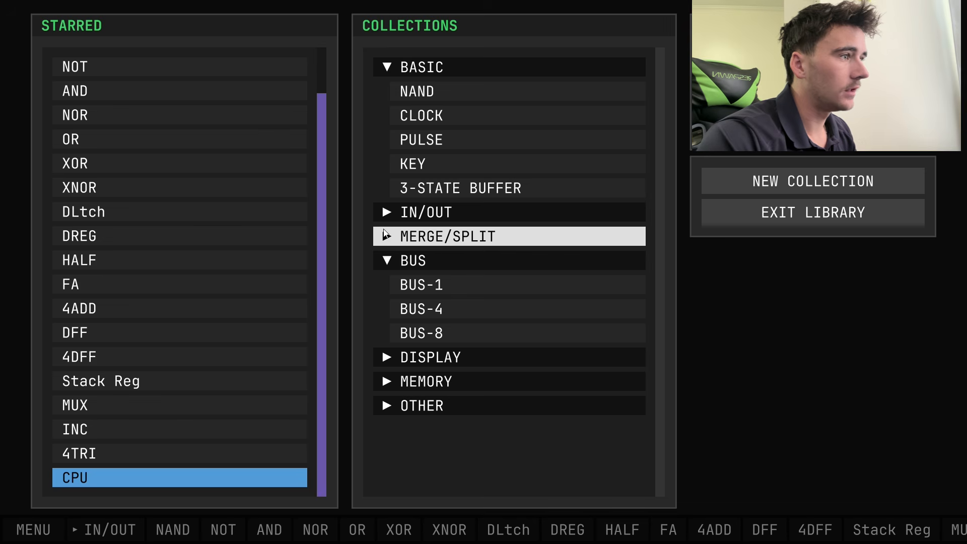
{"action": "left_click", "coordinate": [398, 236]}
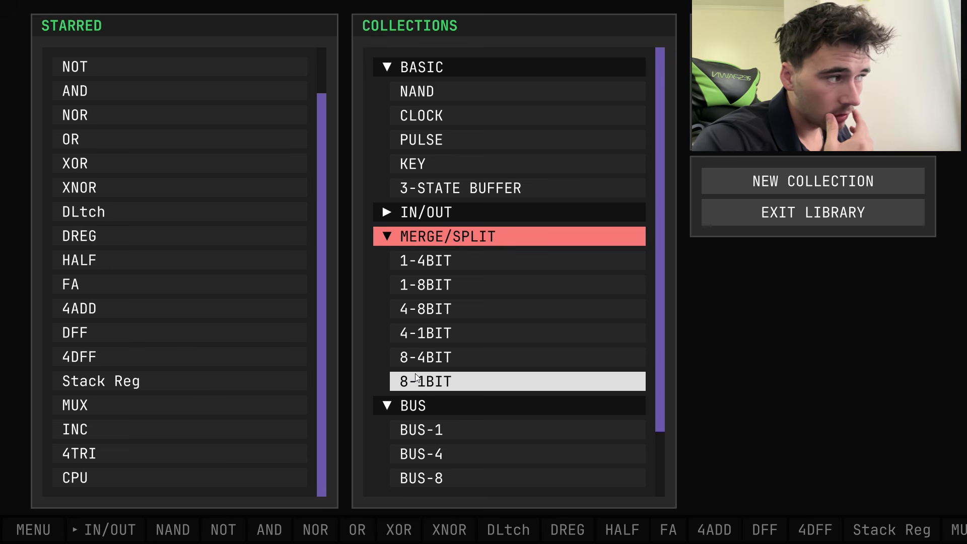
{"action": "left_click", "coordinate": [865, 213]}
Place an 8-bit input pin with a 1-bit input pin below it.
{"action": "mouse_move", "coordinate": [98, 525]}
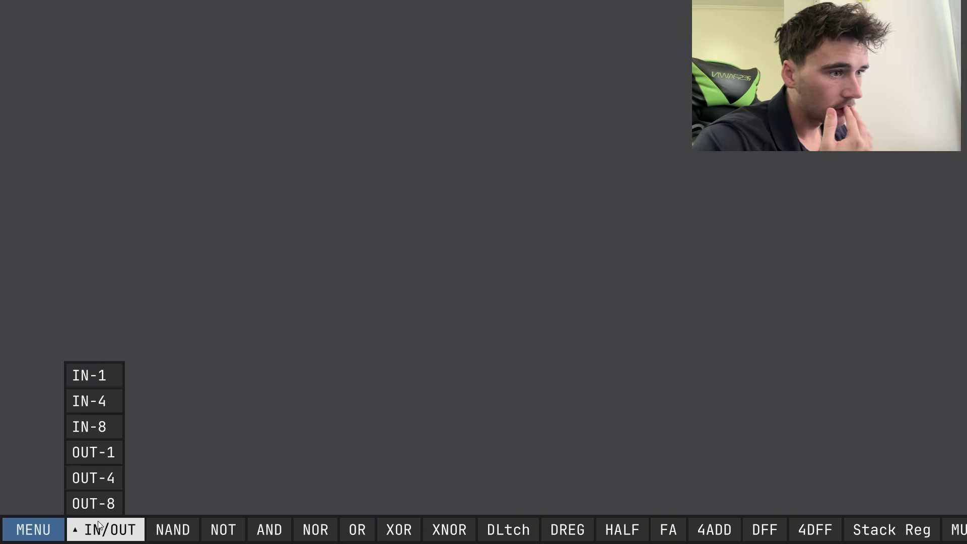
{"action": "left_click", "coordinate": [94, 453]}
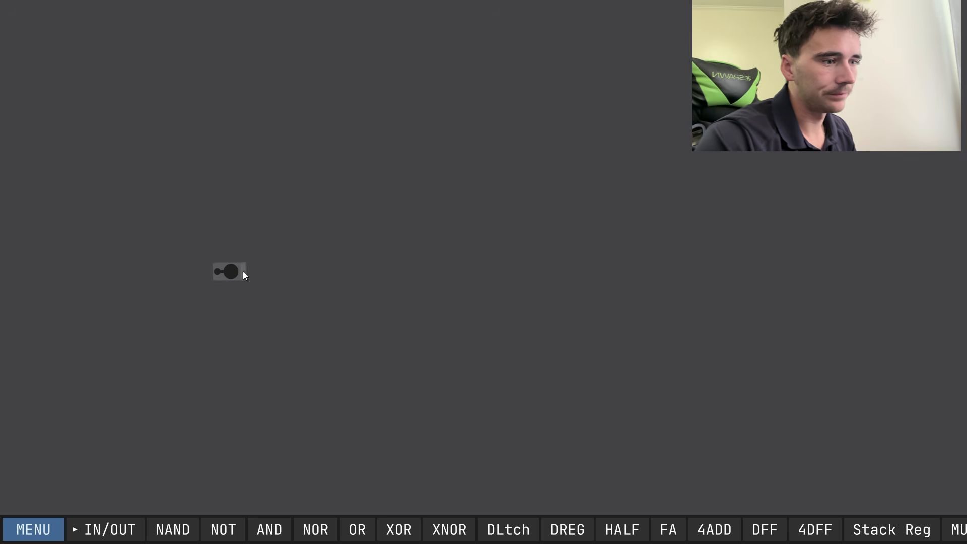
{"action": "left_click", "coordinate": [93, 426]}
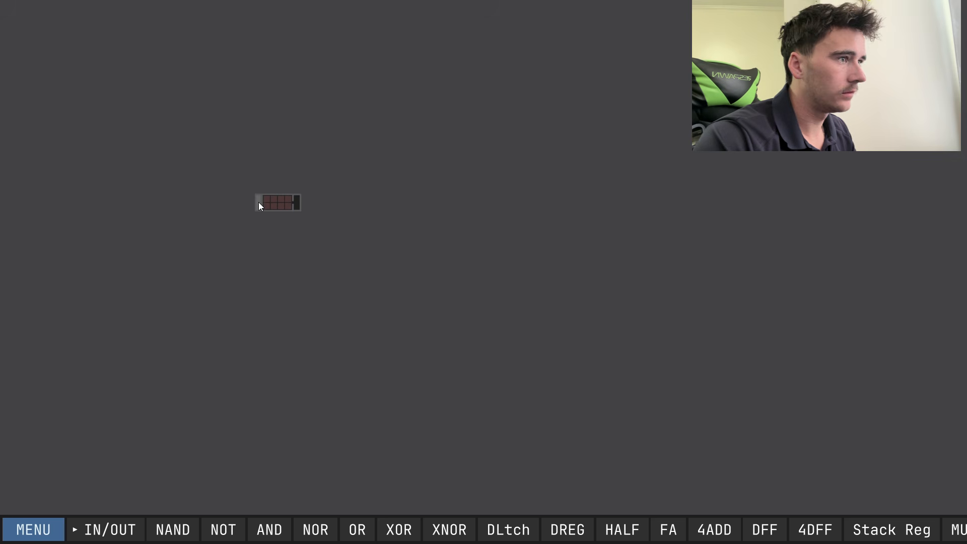
{"action": "left_click", "coordinate": [258, 201]}
{"action": "left_click", "coordinate": [95, 374]}
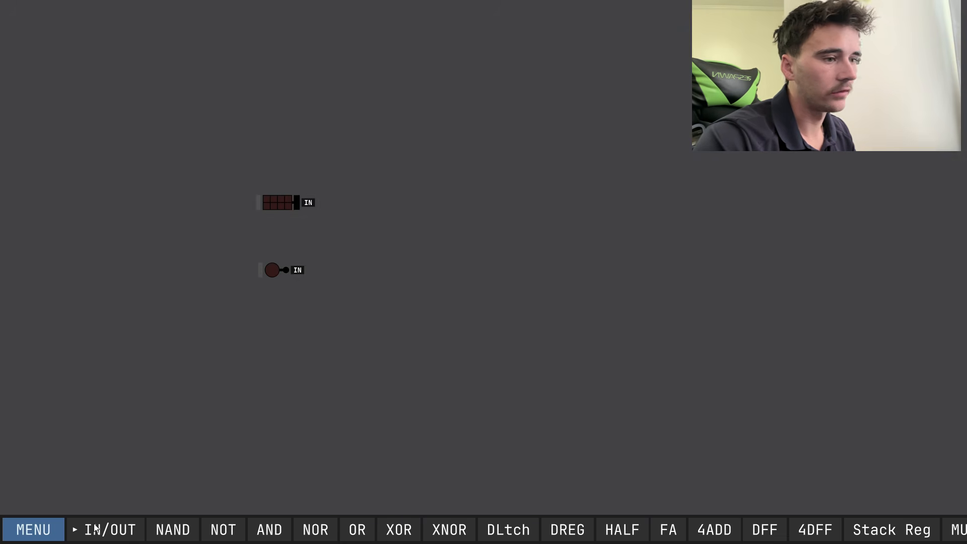
Place an 8-1BIT splitter to the right of the 8-bit input and wire that input into it.
{"action": "mouse_move", "coordinate": [33, 529]}
{"action": "left_click", "coordinate": [56, 456]}
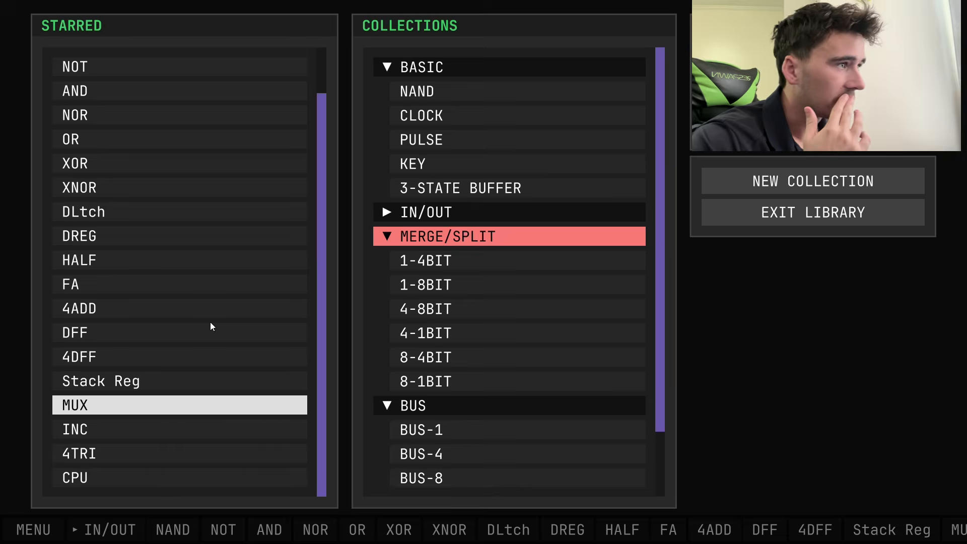
{"action": "left_click", "coordinate": [435, 380]}
{"action": "left_click", "coordinate": [737, 182]}
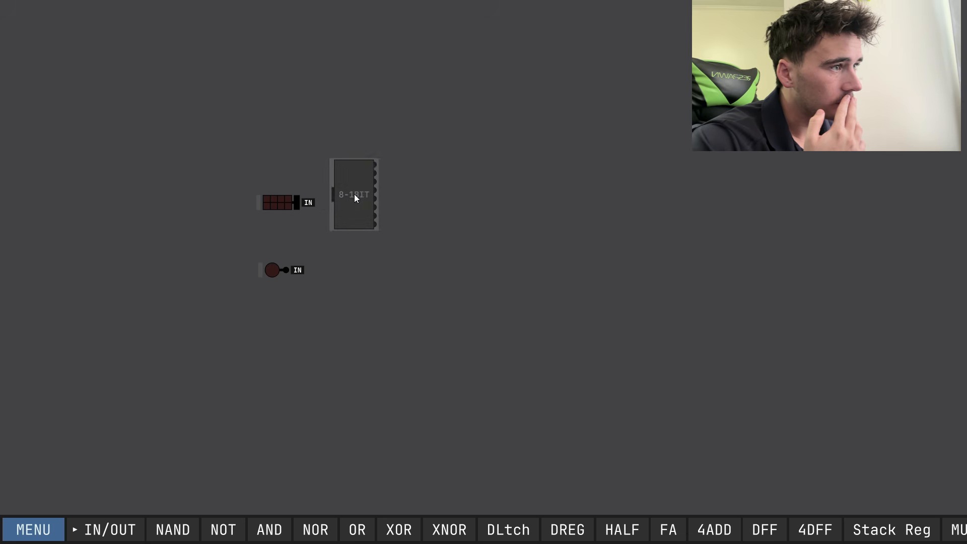
{"action": "left_click", "coordinate": [355, 194]}
{"action": "left_click_drag", "start_coordinate": [298, 205], "coordinate": [331, 195]}
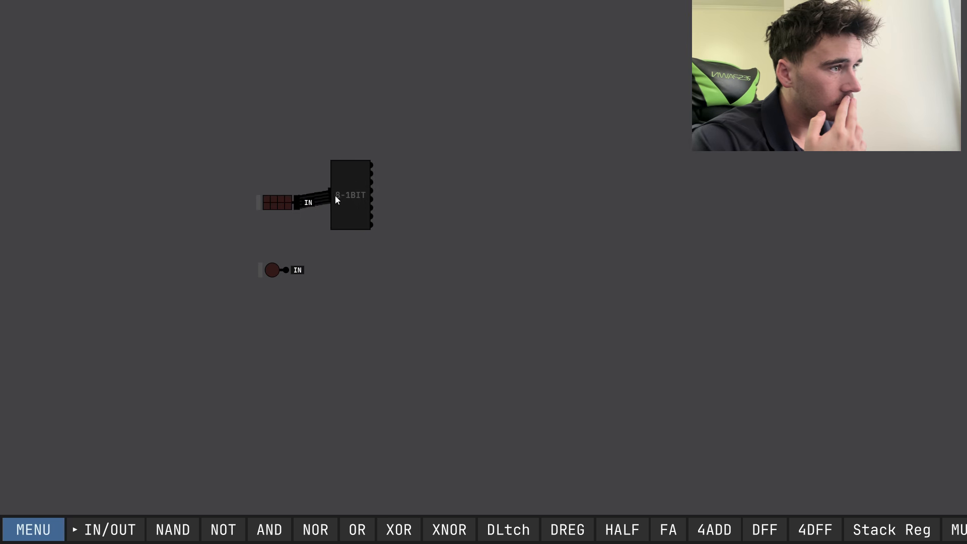
Place eight 3-STATE BUFFER chips in a vertical column to the right of the 8-1BIT splitter.
{"action": "left_click", "coordinate": [33, 529]}
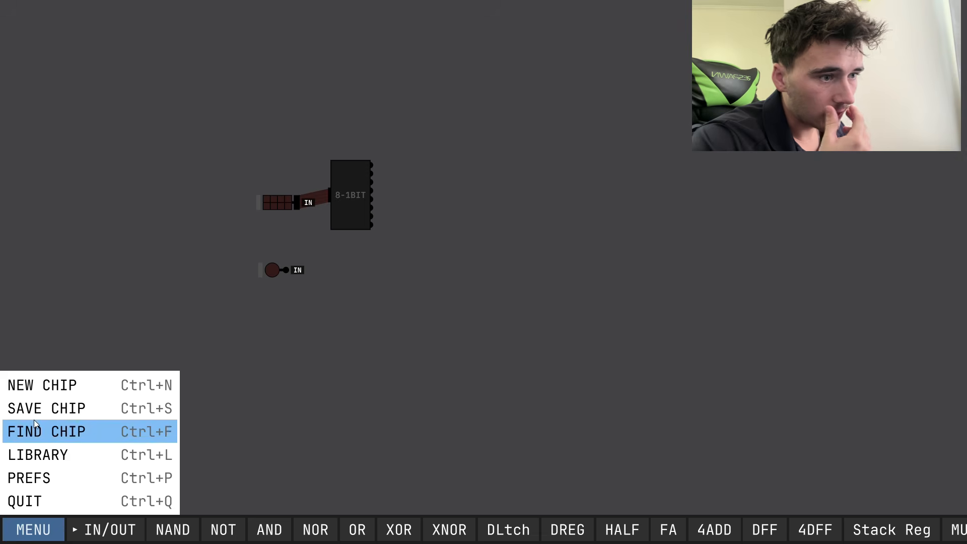
{"action": "left_click", "coordinate": [35, 453]}
{"action": "left_click", "coordinate": [454, 188]}
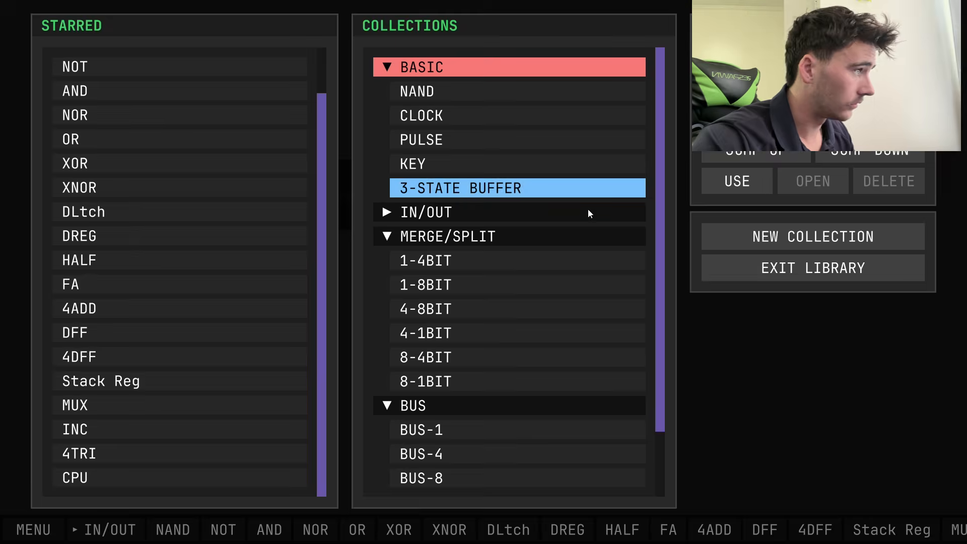
{"action": "left_click", "coordinate": [737, 181]}
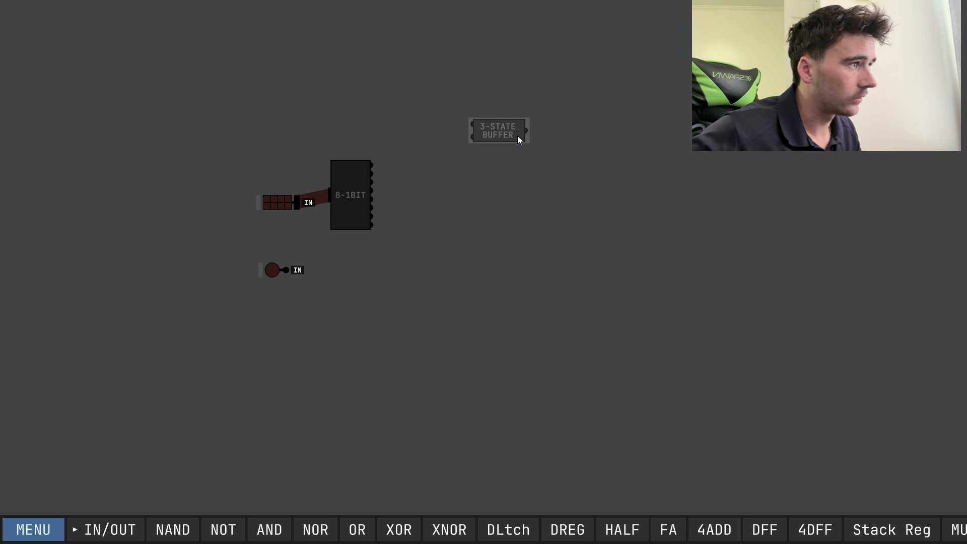
{"action": "left_click", "coordinate": [515, 132]}
{"action": "left_click", "coordinate": [513, 161]}
{"action": "left_click", "coordinate": [515, 189]}
{"action": "left_click", "coordinate": [514, 226]}
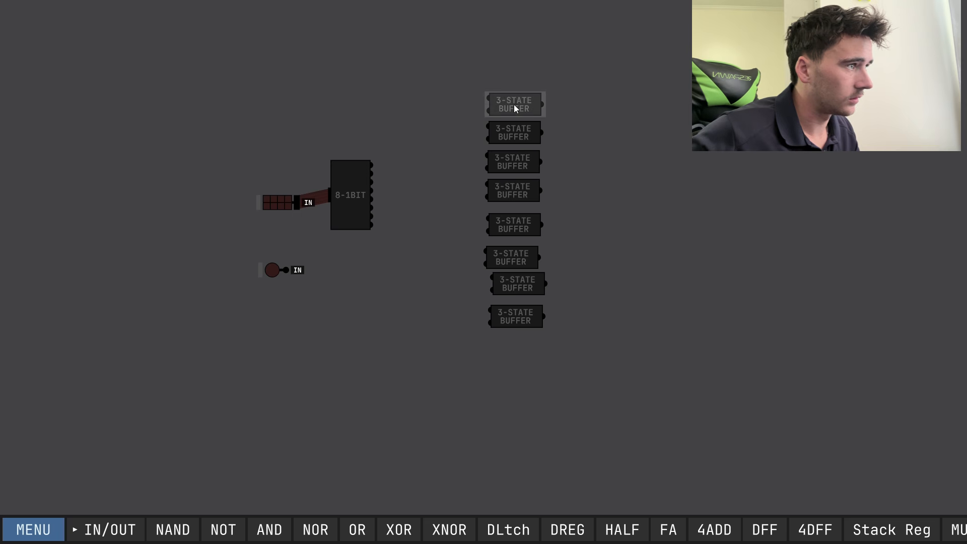
{"action": "left_click", "coordinate": [514, 105]}
{"action": "key", "text": "Escape"}
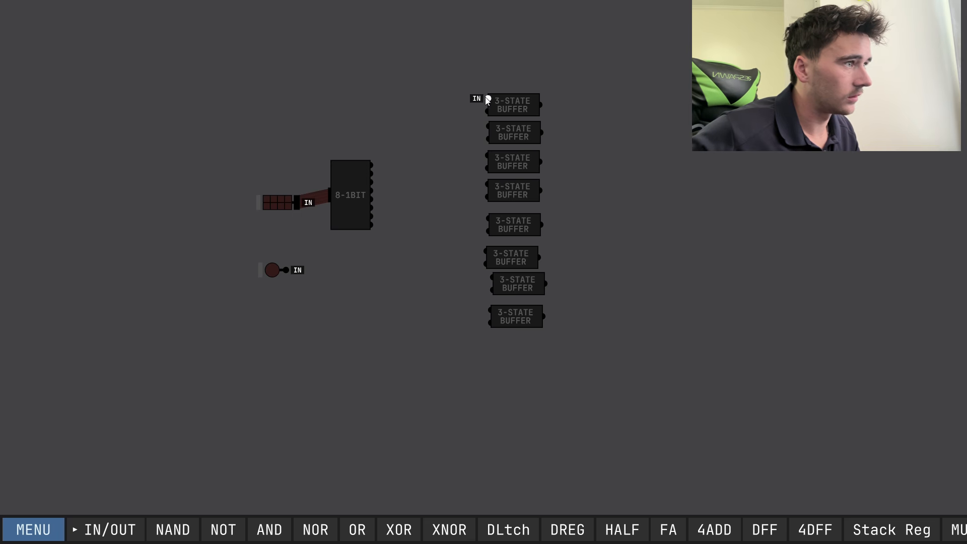
Wire the eight 8-1BIT outputs in order to the upper inputs of the eight 3-state buffers.
{"action": "left_click_drag", "start_coordinate": [488, 100], "coordinate": [372, 181]}
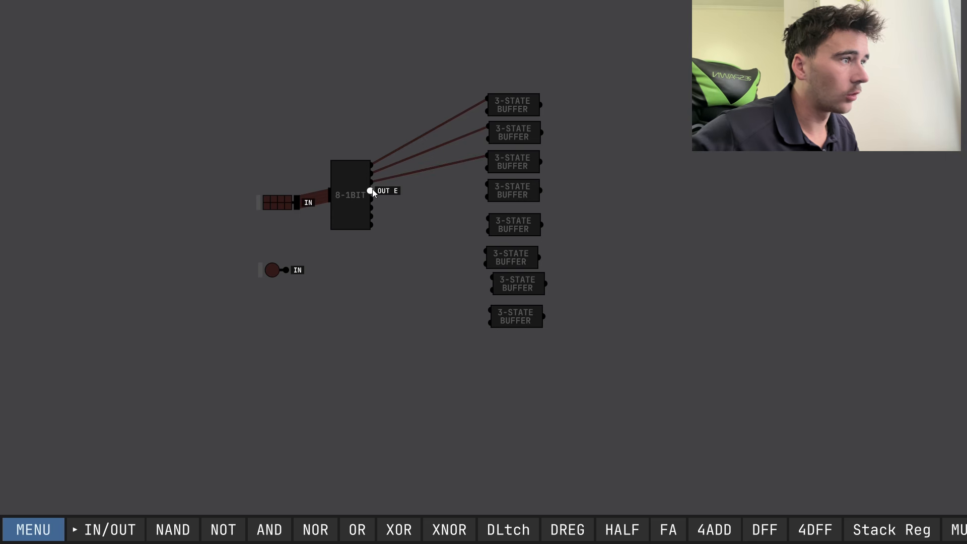
{"action": "left_click_drag", "start_coordinate": [465, 182], "coordinate": [371, 200]}
{"action": "left_click_drag", "start_coordinate": [506, 258], "coordinate": [372, 217]}
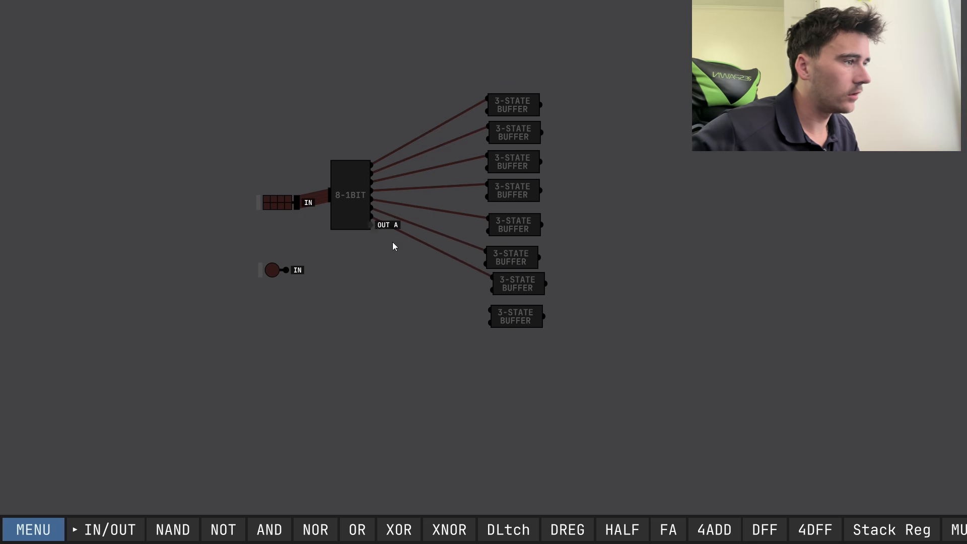
{"action": "left_click_drag", "start_coordinate": [487, 314], "coordinate": [371, 225]}
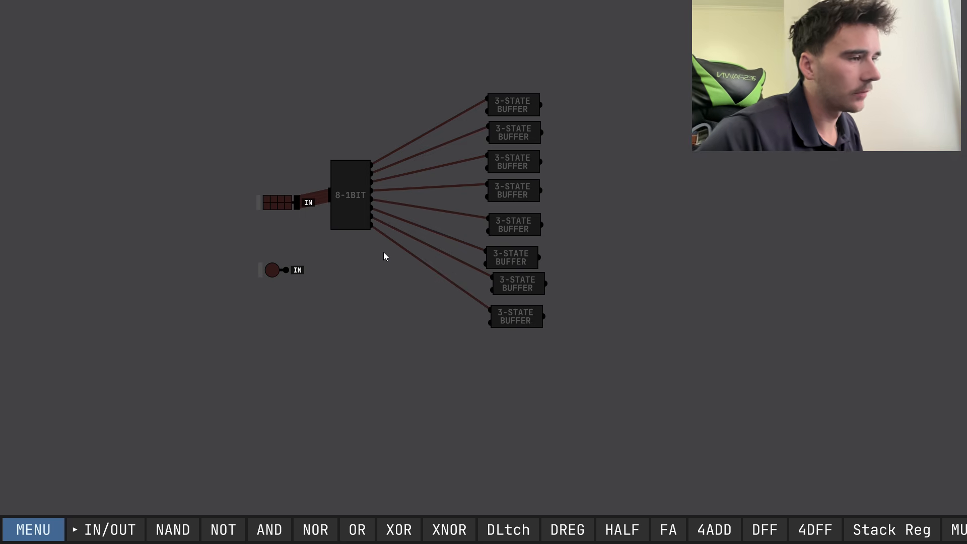
Rename the 1-bit input pin to EN and wire it to the lower inputs of all eight 3-state buffers.
{"action": "right_click", "coordinate": [259, 273]}
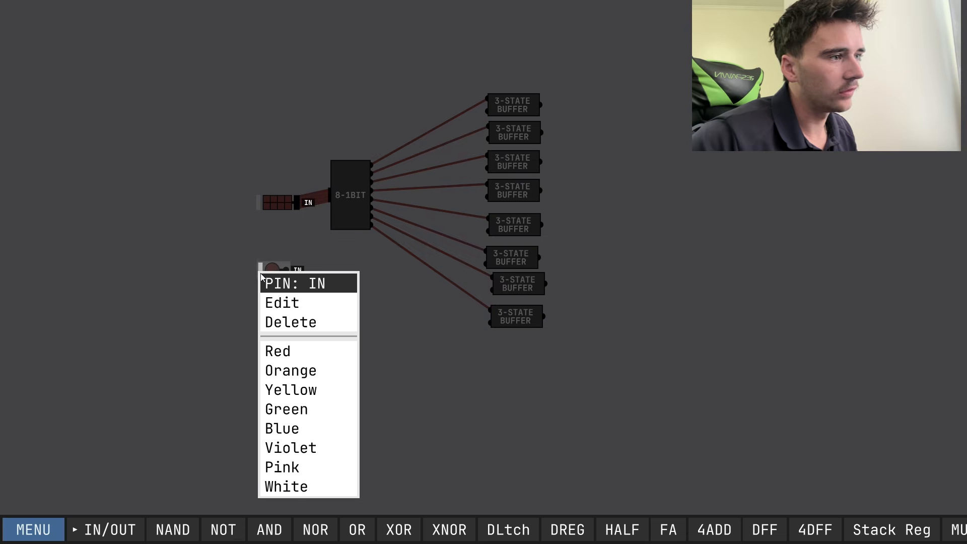
{"action": "left_click", "coordinate": [276, 302]}
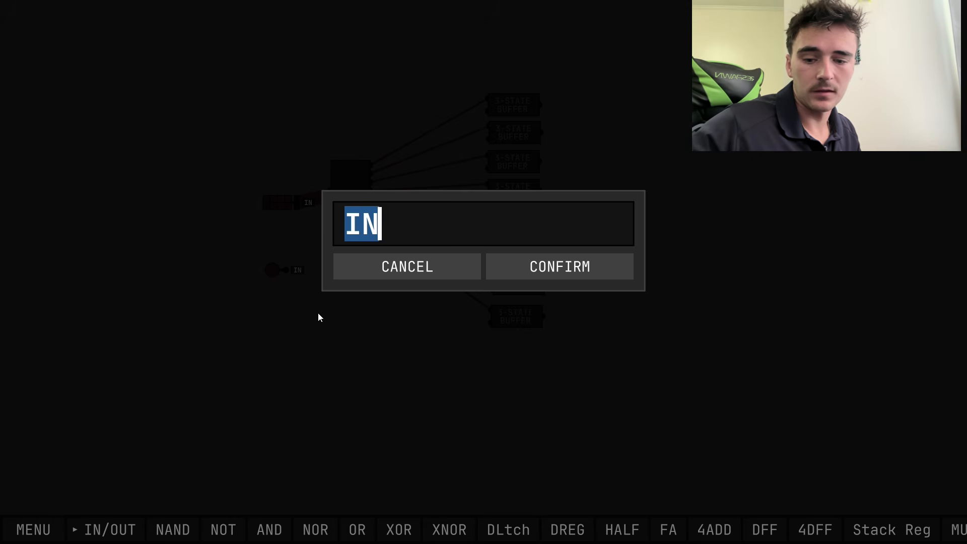
{"action": "type", "text": "EN"}
{"action": "left_click", "coordinate": [515, 273]}
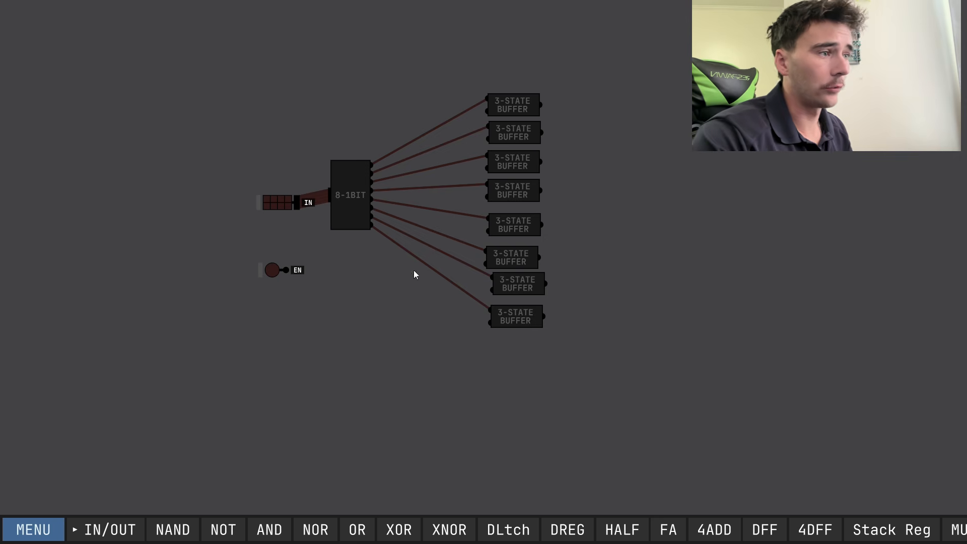
{"action": "mouse_move", "coordinate": [286, 270]}
{"action": "left_mouse_down"}
{"action": "mouse_move", "coordinate": [466, 300]}
{"action": "mouse_move", "coordinate": [491, 323]}
{"action": "left_mouse_up"}
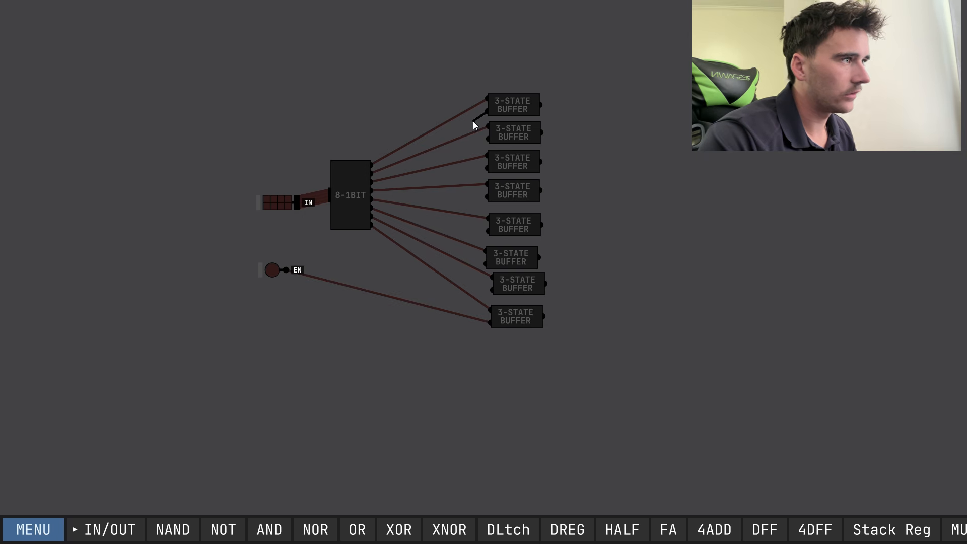
{"action": "left_click_drag", "start_coordinate": [458, 126], "coordinate": [464, 147]}
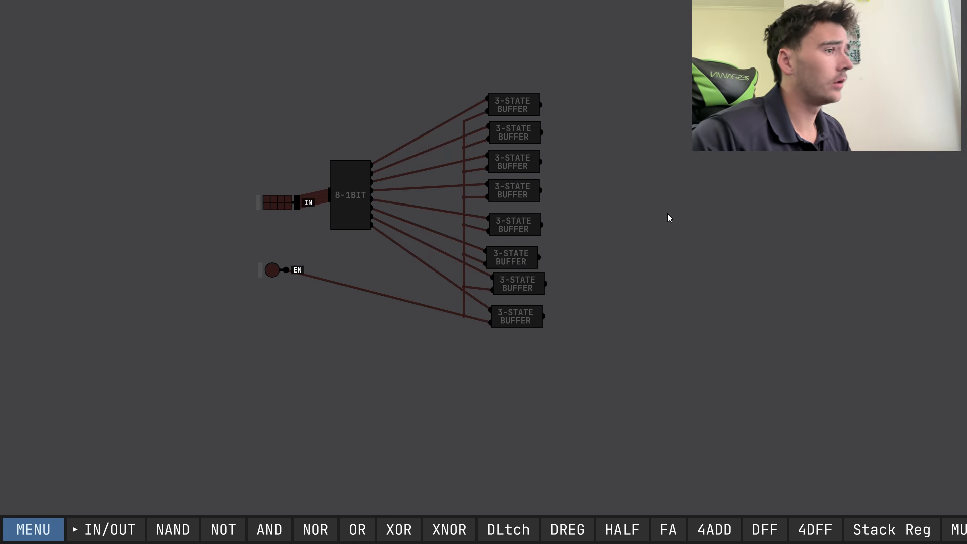
Toggle two lower-row bits of the 8-bit input on and off to test the splitter wiring.
{"action": "left_click", "coordinate": [273, 206]}
{"action": "left_click", "coordinate": [279, 206]}
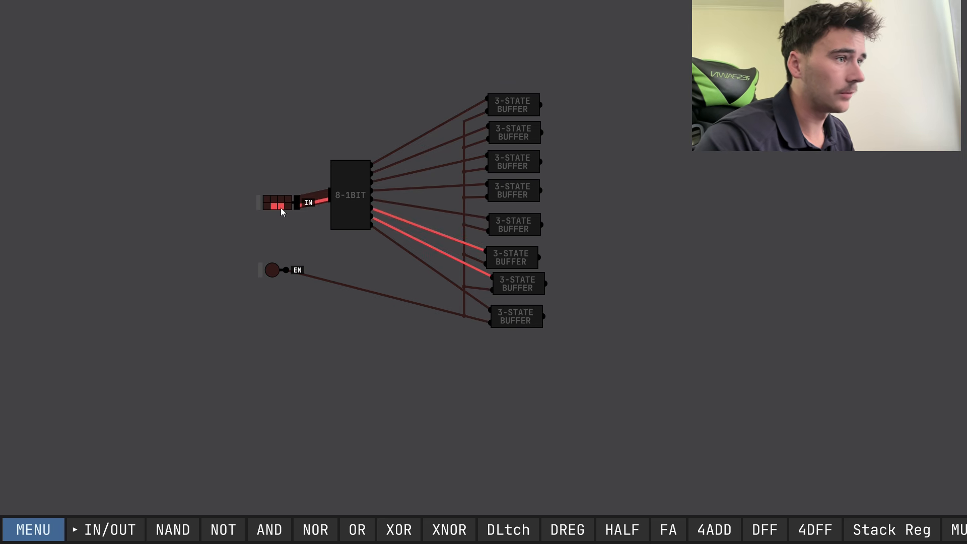
{"action": "left_click", "coordinate": [273, 206]}
{"action": "left_click", "coordinate": [280, 206]}
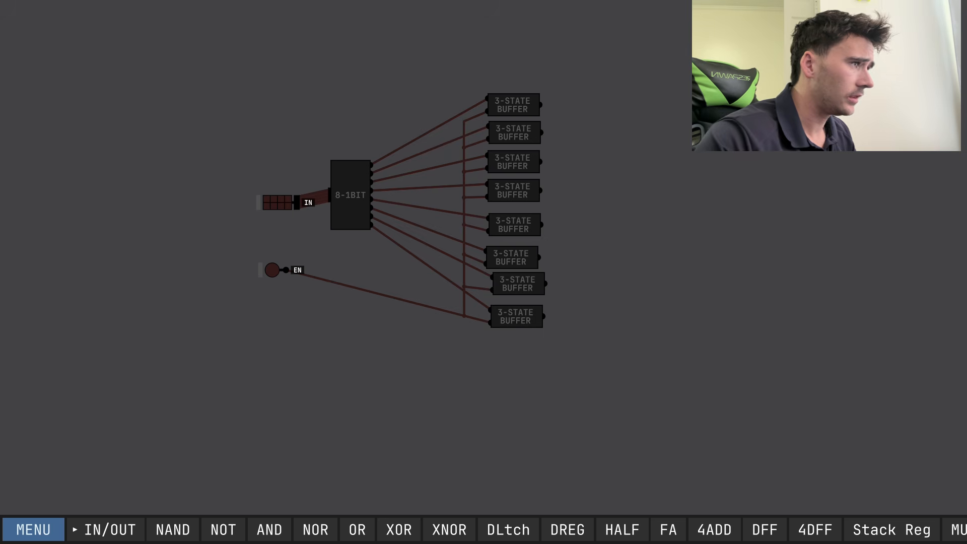
Place a 1-8BIT merge chip to the right of the column of 3-state buffers.
{"action": "scroll", "coordinate": [550, 342], "scroll_direction": "down", "scroll_amount": 2}
{"action": "left_click_drag", "start_coordinate": [550, 343], "coordinate": [404, 321]}
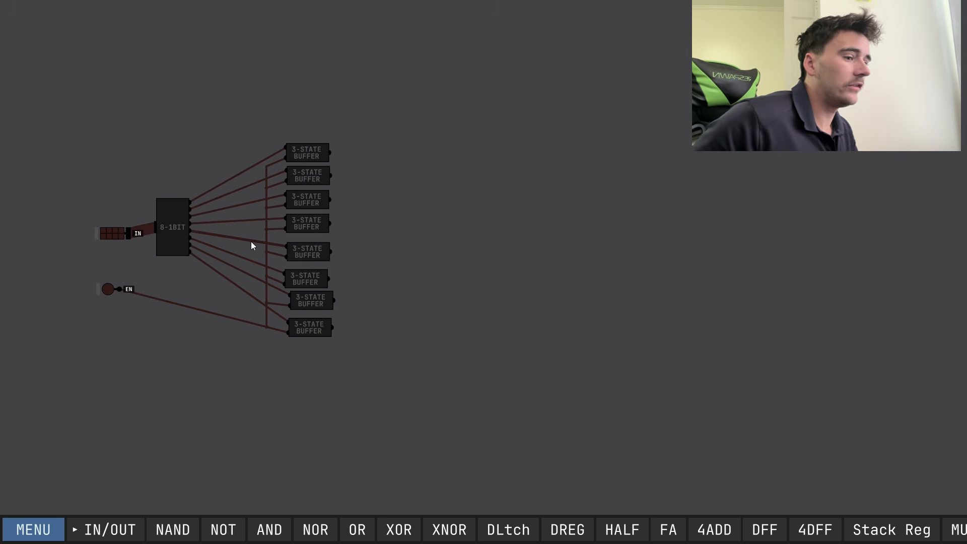
{"action": "left_click", "coordinate": [23, 537]}
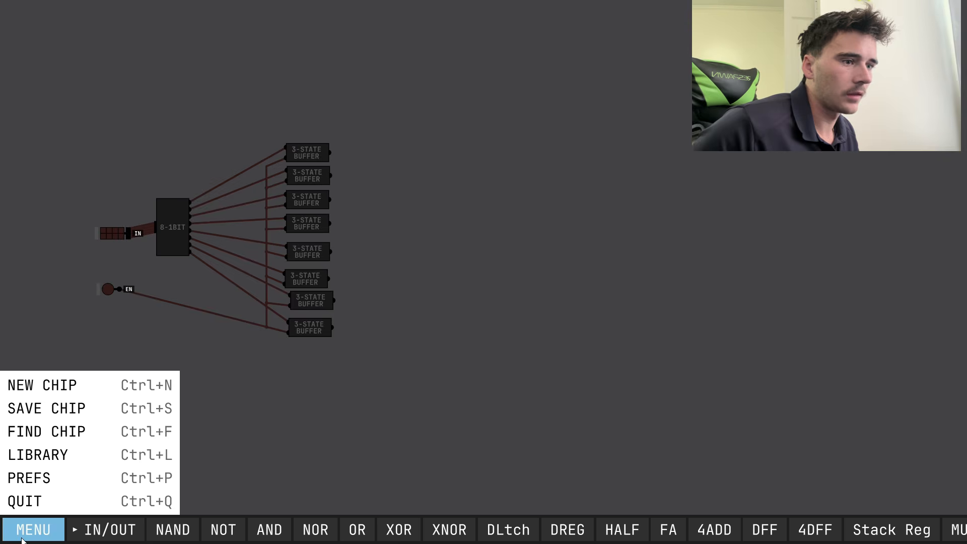
{"action": "left_click", "coordinate": [60, 455]}
{"action": "left_click", "coordinate": [447, 353]}
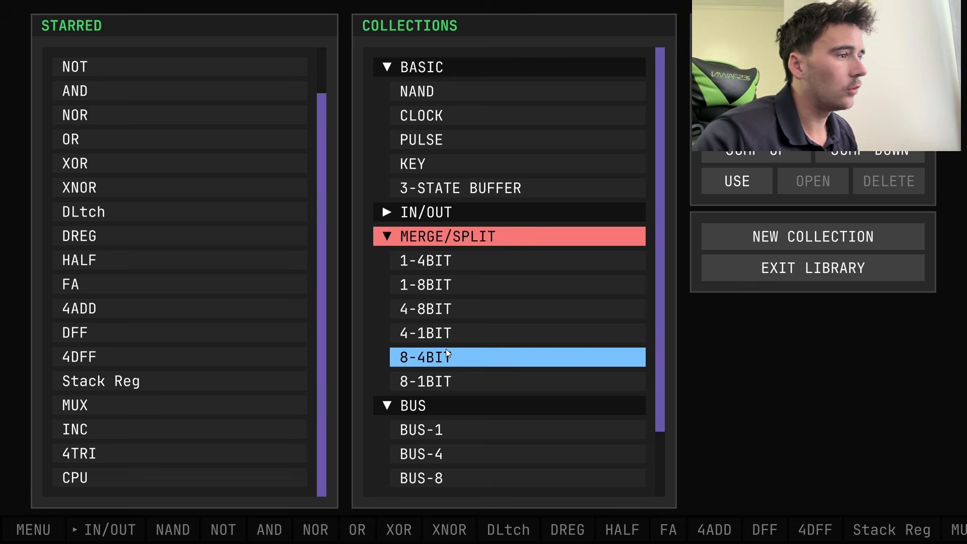
{"action": "left_click", "coordinate": [429, 385]}
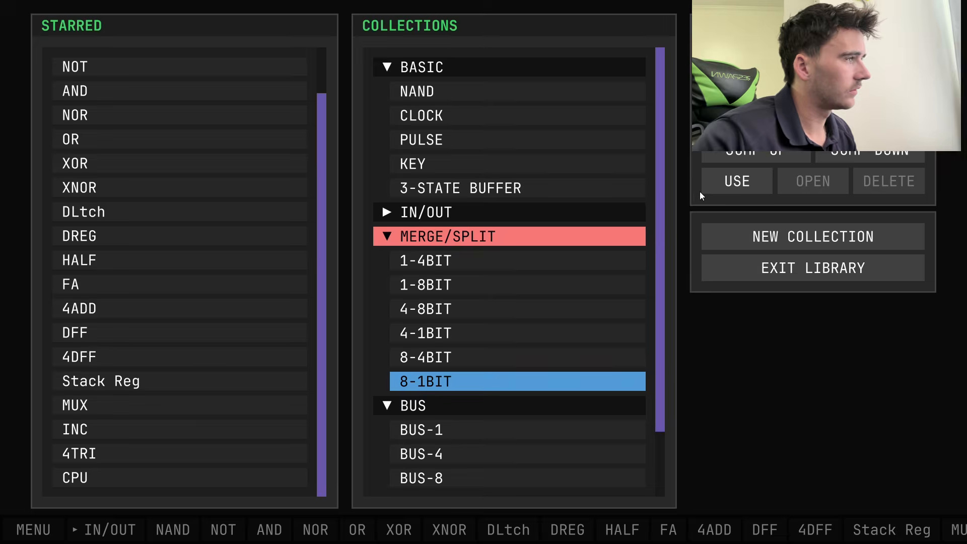
{"action": "left_click", "coordinate": [428, 285]}
{"action": "left_click", "coordinate": [760, 181]}
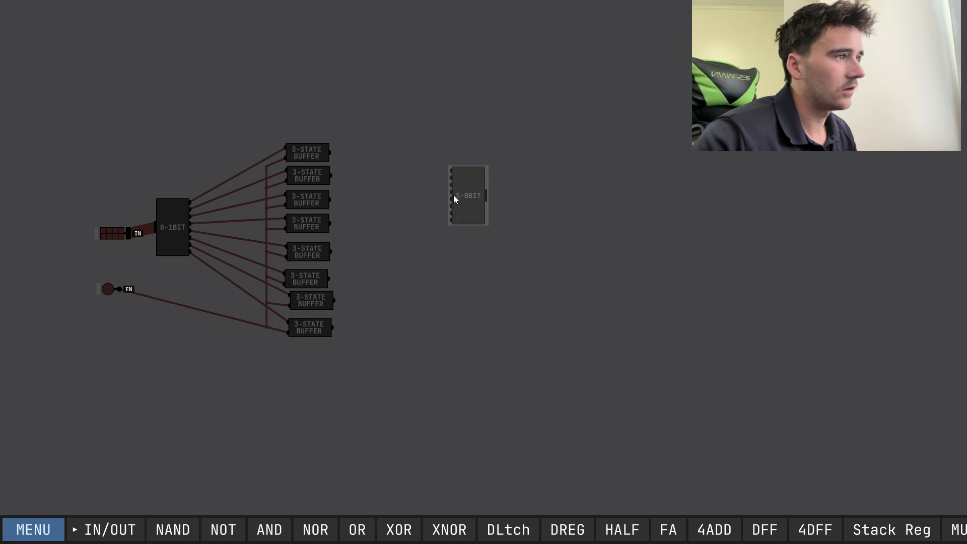
{"action": "left_click", "coordinate": [422, 236]}
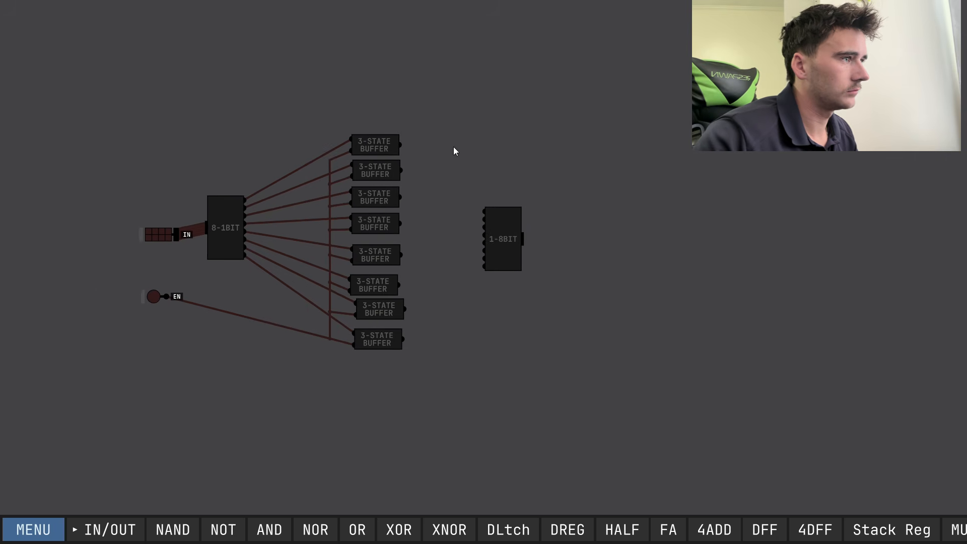
Wire the outputs of the eight 3-state buffers in order to the eight inputs of the 1-8BIT merge chip.
{"action": "left_click", "coordinate": [425, 147]}
{"action": "left_click", "coordinate": [509, 211]}
{"action": "left_click", "coordinate": [508, 221]}
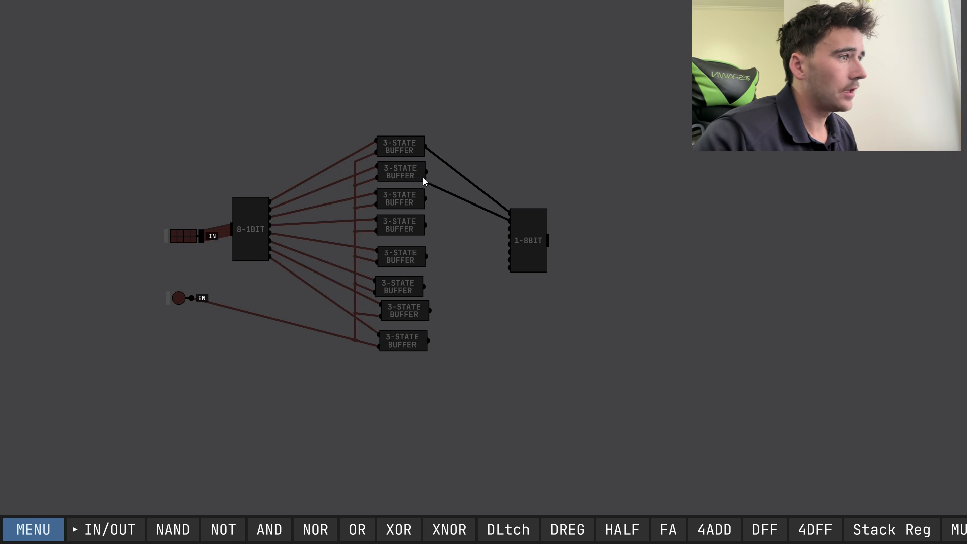
{"action": "left_click", "coordinate": [426, 173]}
{"action": "left_click", "coordinate": [509, 235]}
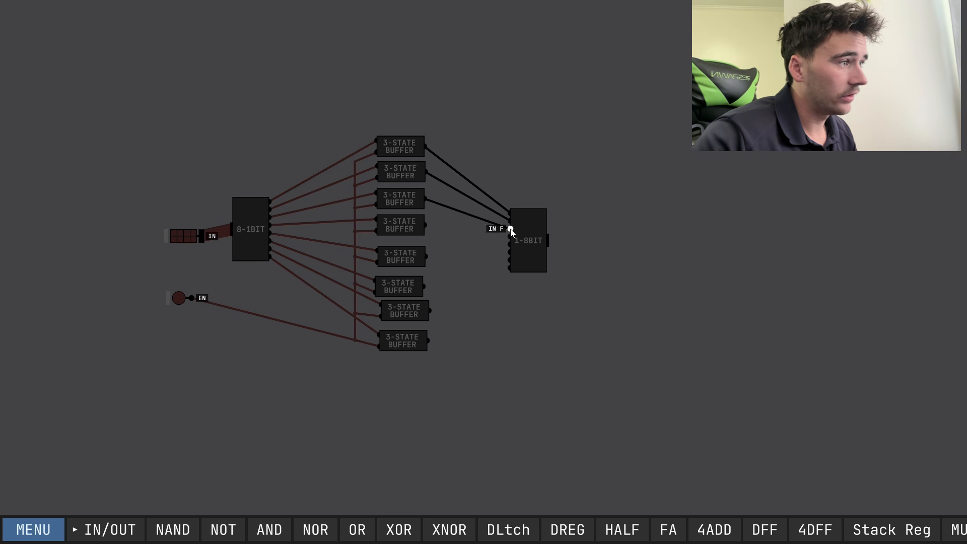
{"action": "left_click", "coordinate": [425, 225]}
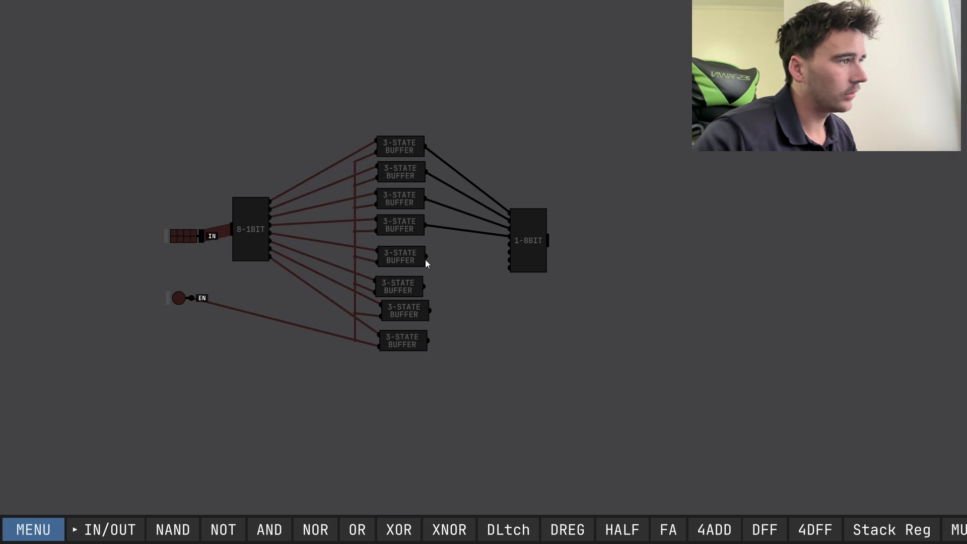
{"action": "left_click", "coordinate": [510, 252]}
{"action": "left_click", "coordinate": [424, 286]}
{"action": "left_click", "coordinate": [430, 310]}
{"action": "left_click", "coordinate": [509, 267]}
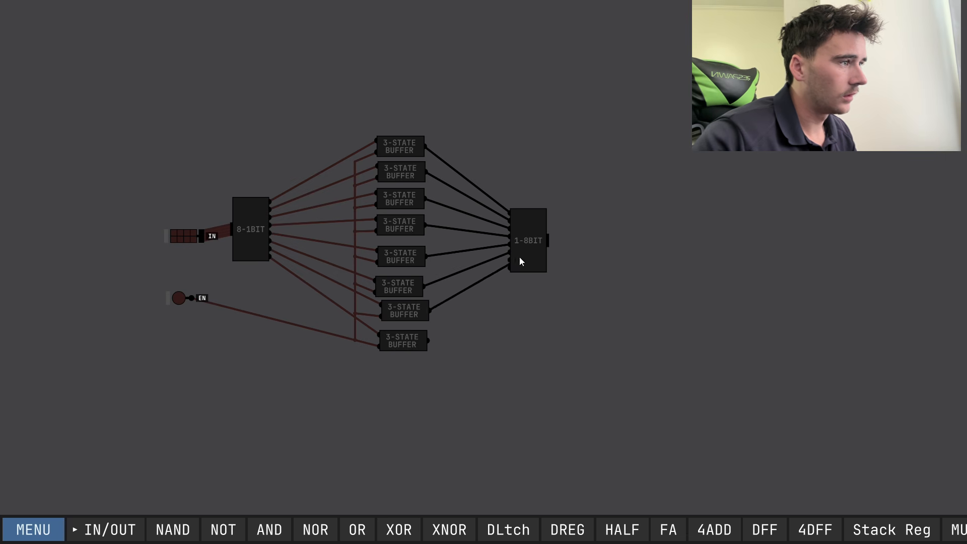
{"action": "left_click", "coordinate": [510, 269]}
{"action": "left_click", "coordinate": [427, 341]}
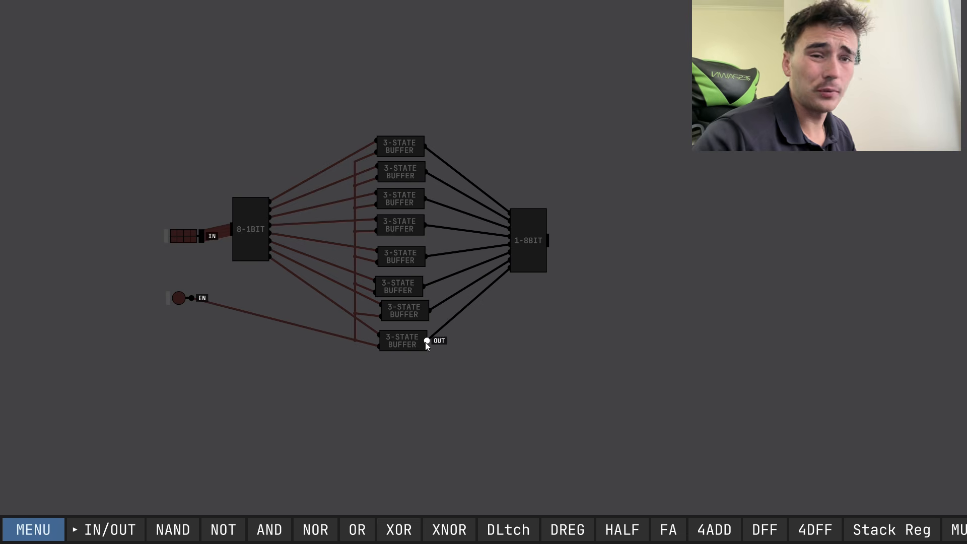
Place an 8-bit output pin beside the 1-8BIT chip and wire it to that chip's output.
{"action": "left_click", "coordinate": [104, 530]}
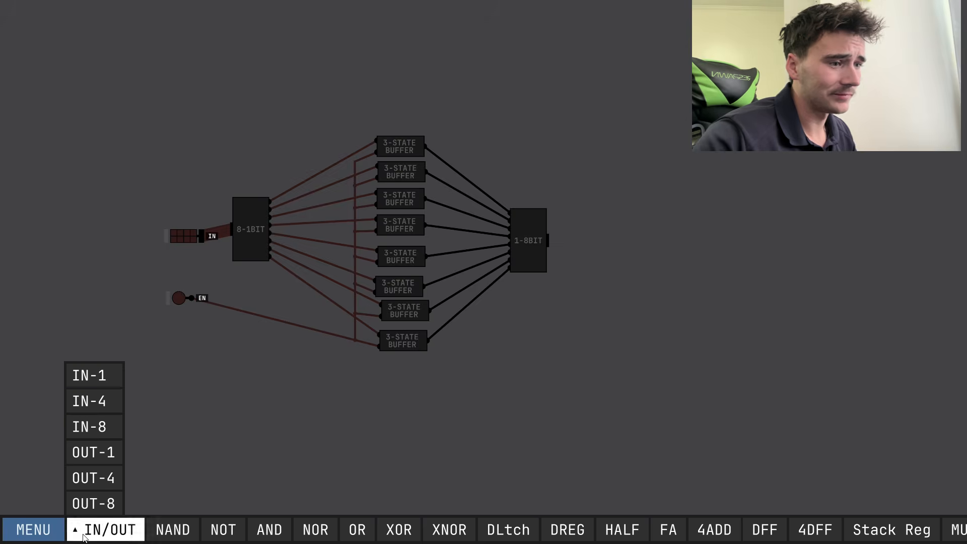
{"action": "left_click", "coordinate": [88, 456]}
{"action": "right_click", "coordinate": [131, 432]}
{"action": "left_click", "coordinate": [116, 528]}
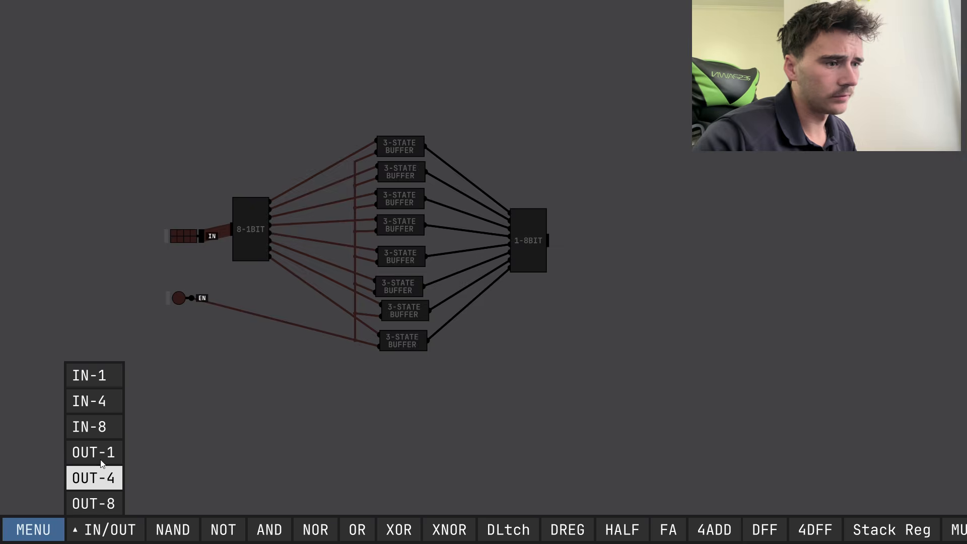
{"action": "left_click", "coordinate": [93, 503]}
{"action": "left_click", "coordinate": [607, 245]}
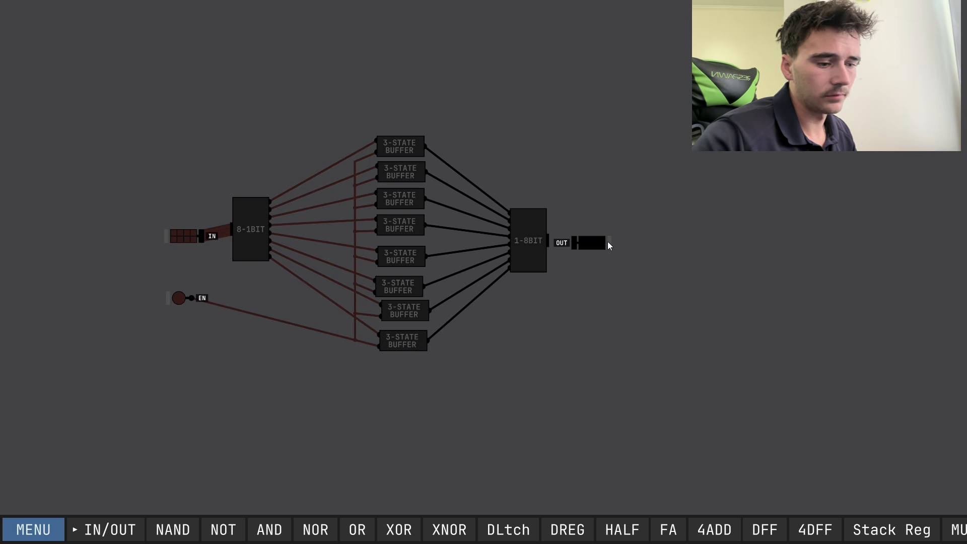
{"action": "left_click", "coordinate": [575, 243]}
{"action": "left_click", "coordinate": [549, 241]}
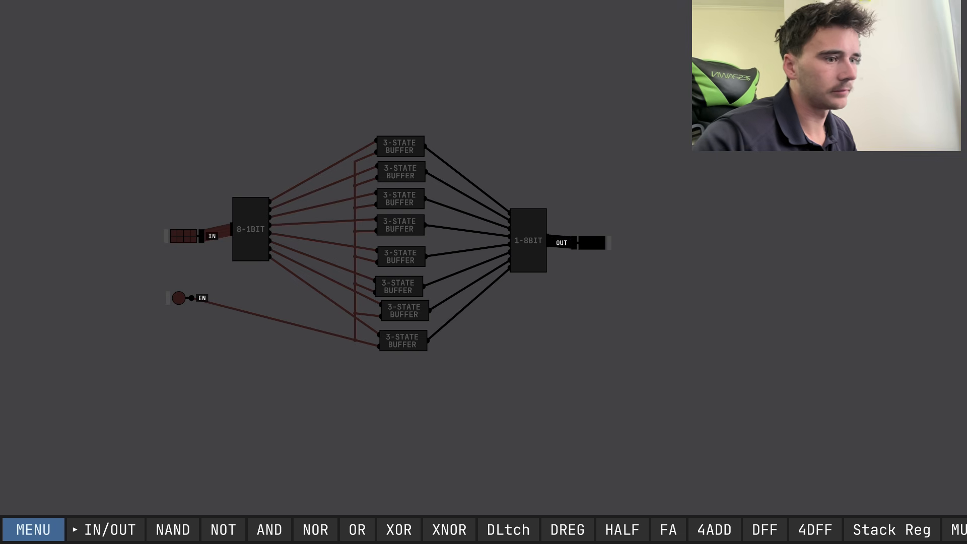
Save the finished 8-bit tri-state buffer as a chip named OP, keeping its name label in the middle.
{"action": "left_click", "coordinate": [31, 526]}
{"action": "left_click", "coordinate": [50, 408]}
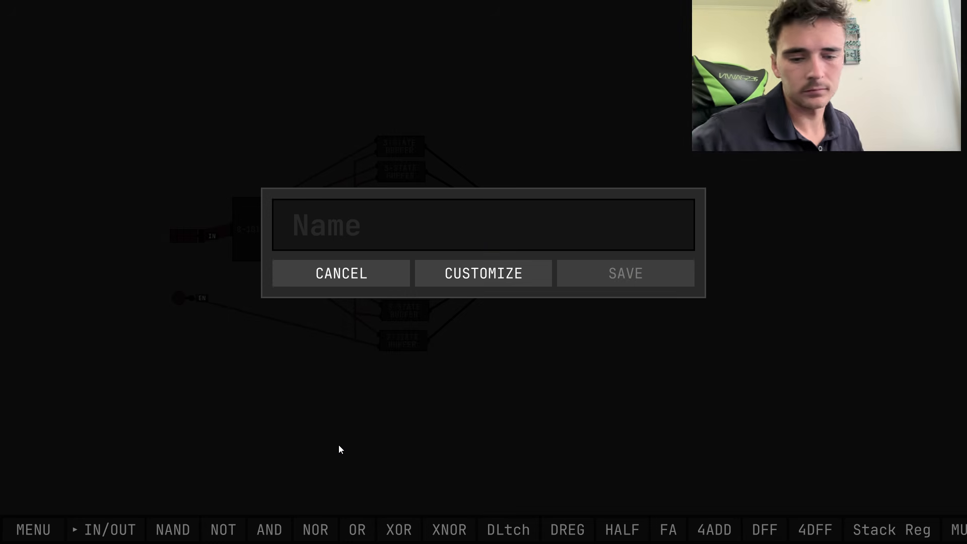
{"action": "type", "text": "OP"}
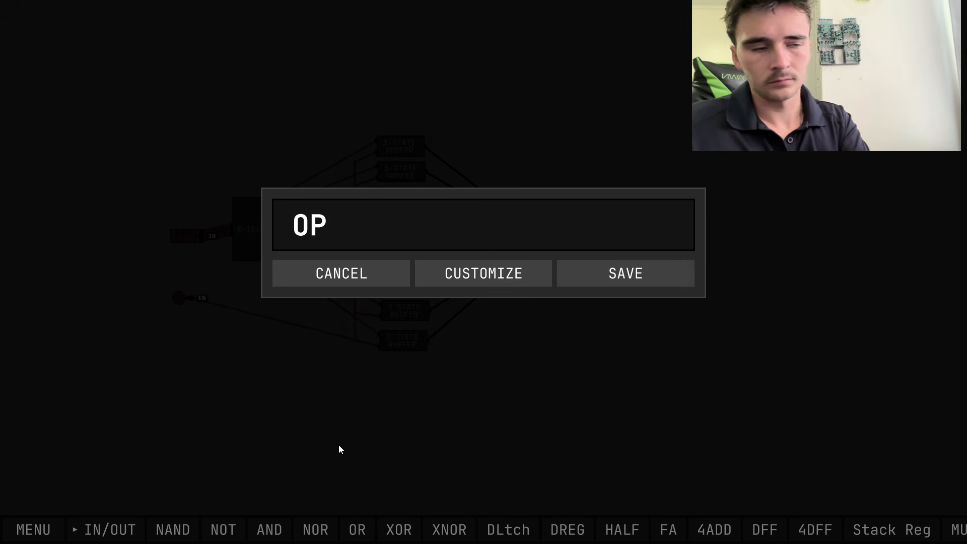
{"action": "left_click", "coordinate": [484, 273]}
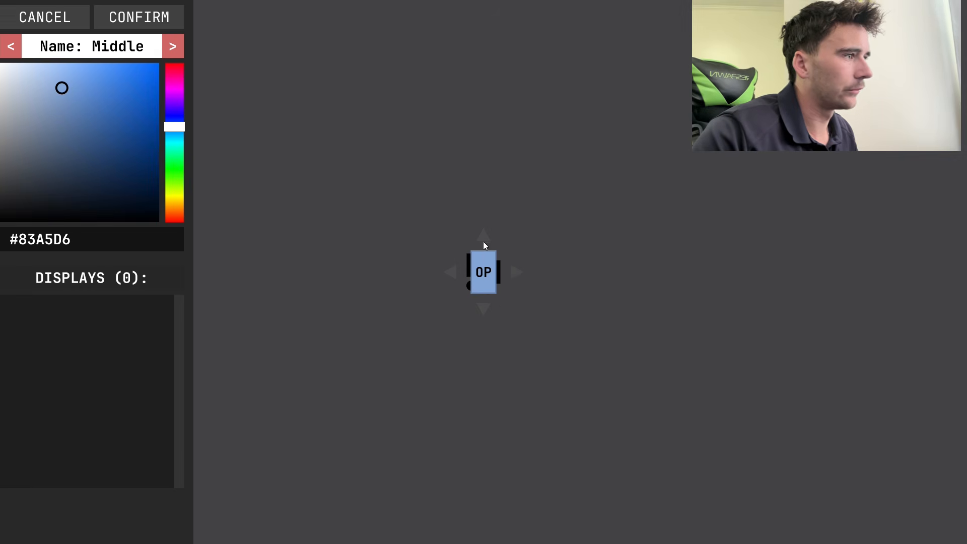
{"action": "left_click", "coordinate": [136, 16]}
{"action": "left_click", "coordinate": [640, 279]}
Open the CPU chip from the library for editing.
{"action": "left_click", "coordinate": [33, 530]}
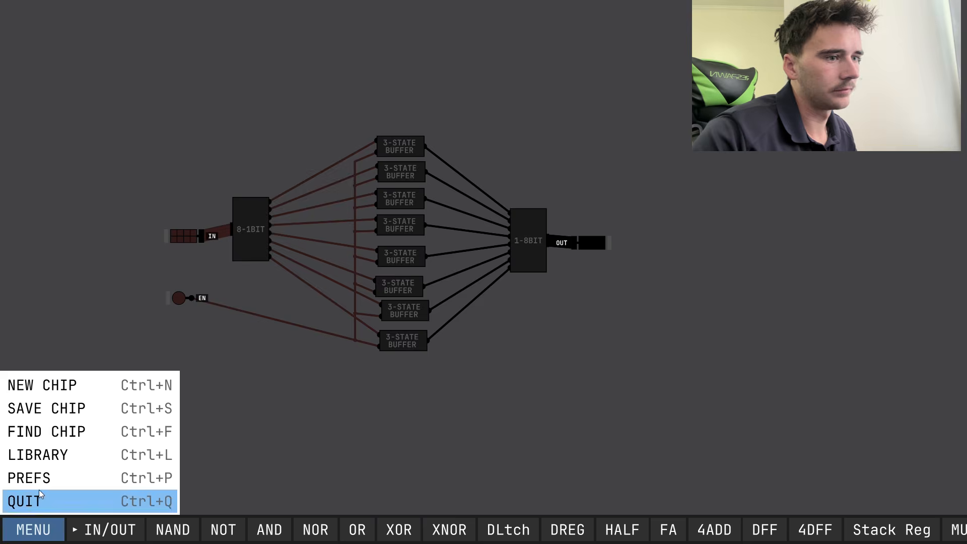
{"action": "left_click", "coordinate": [50, 454]}
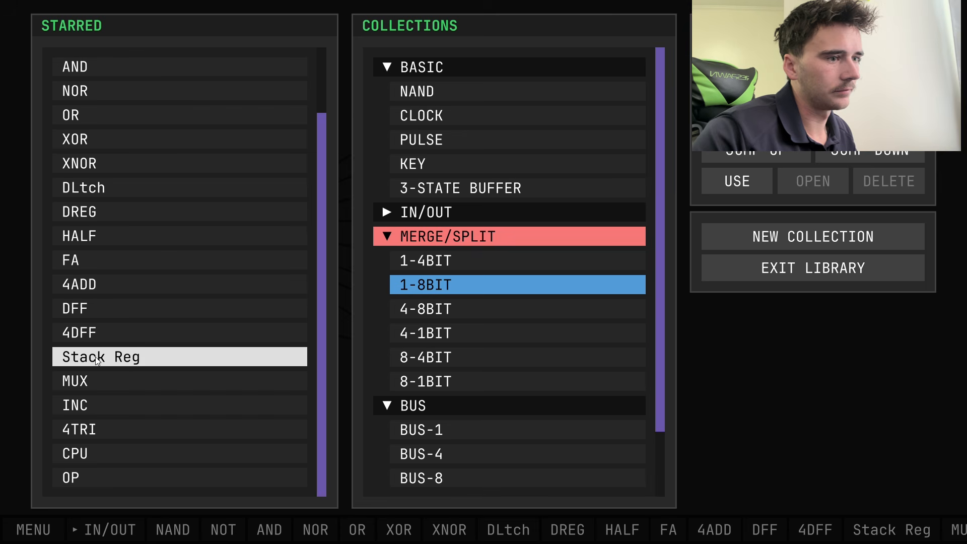
{"action": "left_click", "coordinate": [98, 454]}
{"action": "left_click", "coordinate": [735, 212]}
Place a vertical column of four OP chips above and to the left of the Stack Reg.
{"action": "scroll", "coordinate": [373, 353], "scroll_direction": "down", "scroll_amount": 2}
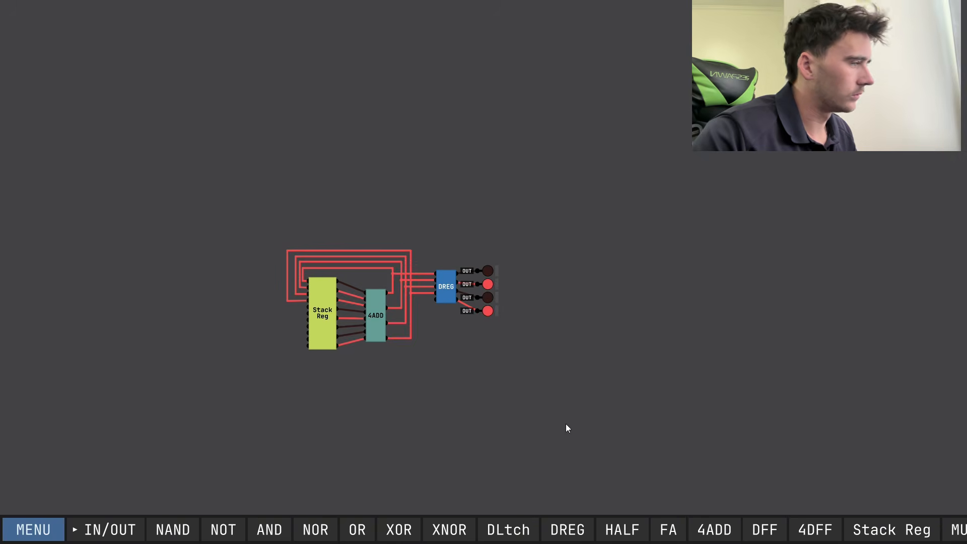
{"action": "scroll", "coordinate": [883, 538], "scroll_direction": "down", "scroll_amount": 5}
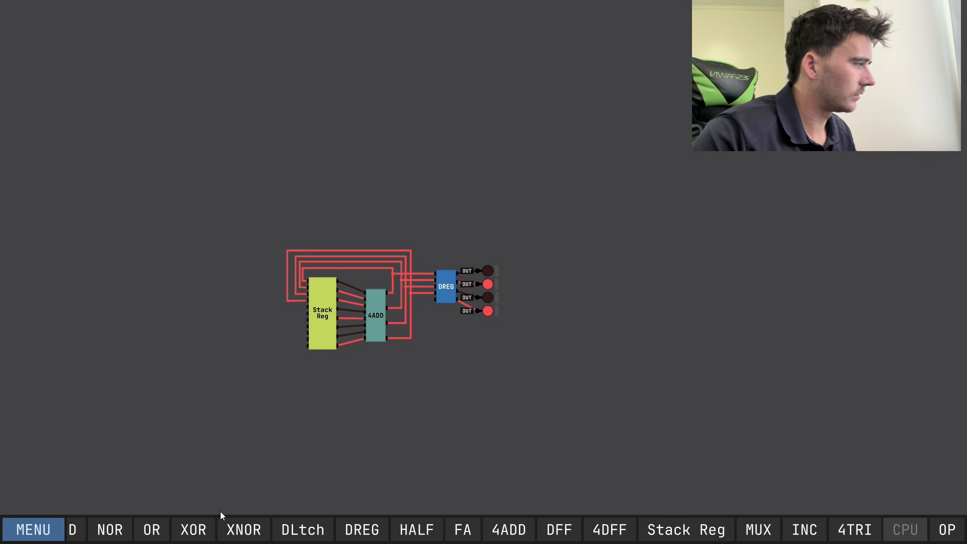
{"action": "left_click", "coordinate": [956, 534]}
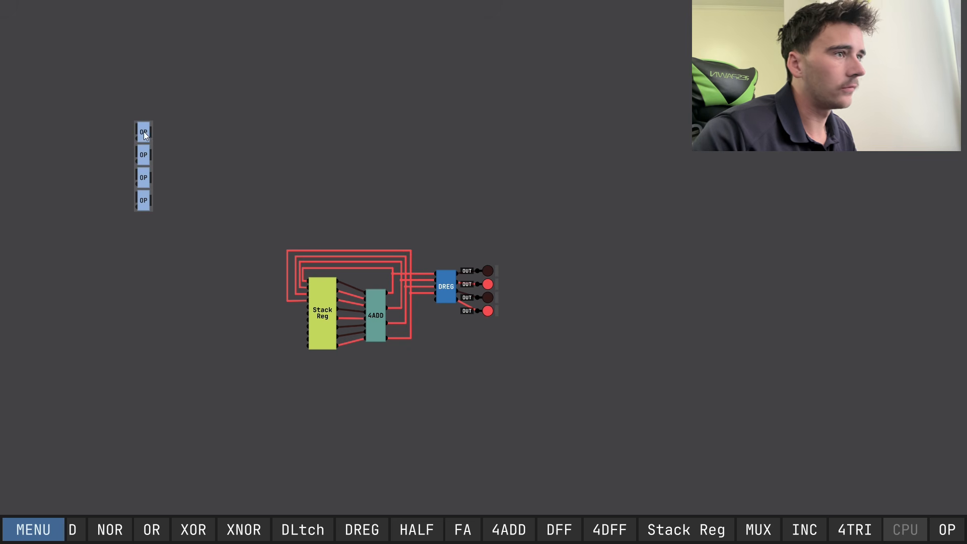
{"action": "left_click", "coordinate": [139, 135]}
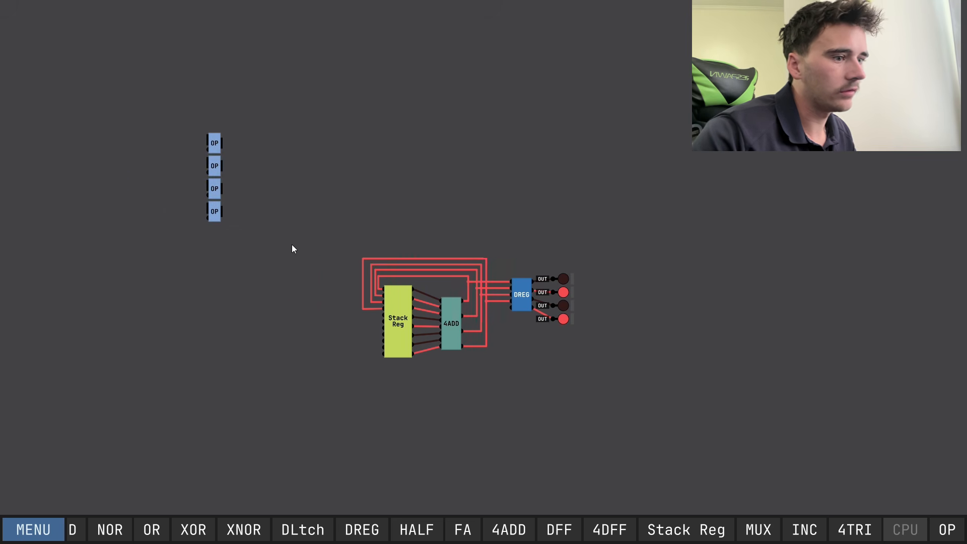
Place a vertical BUS-8 between the OP chips and the Stack Reg, running from above the OPs to below the Stack Reg.
{"action": "left_click", "coordinate": [54, 537]}
{"action": "left_click", "coordinate": [22, 452]}
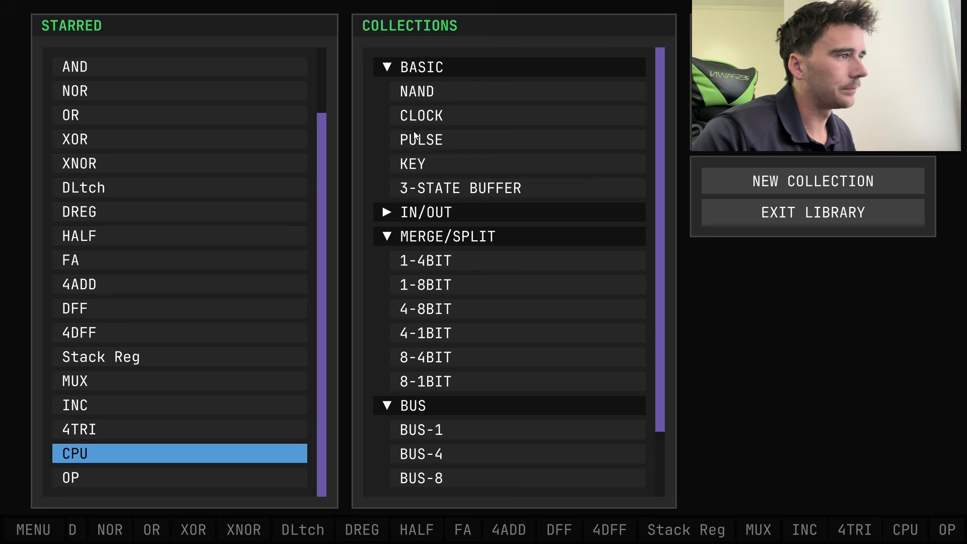
{"action": "scroll", "coordinate": [436, 273], "scroll_direction": "down", "scroll_amount": 3}
{"action": "left_click", "coordinate": [436, 404]}
{"action": "left_click", "coordinate": [757, 184]}
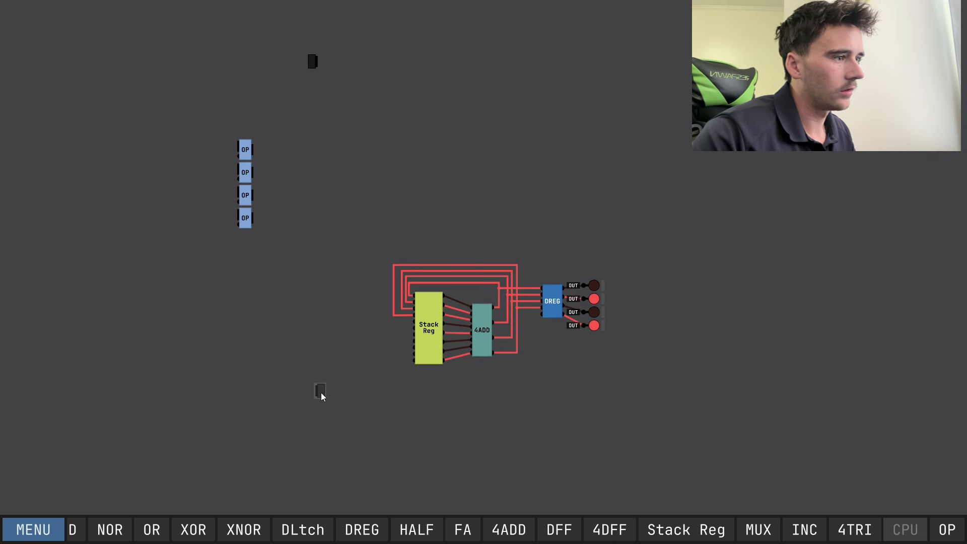
{"action": "left_click", "coordinate": [319, 393]}
{"action": "left_click", "coordinate": [318, 391]}
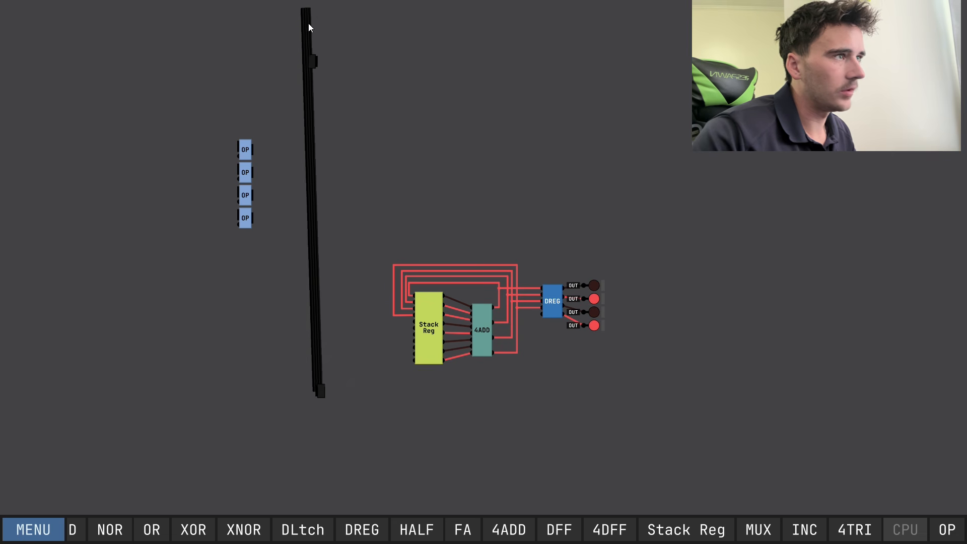
{"action": "left_click", "coordinate": [315, 62]}
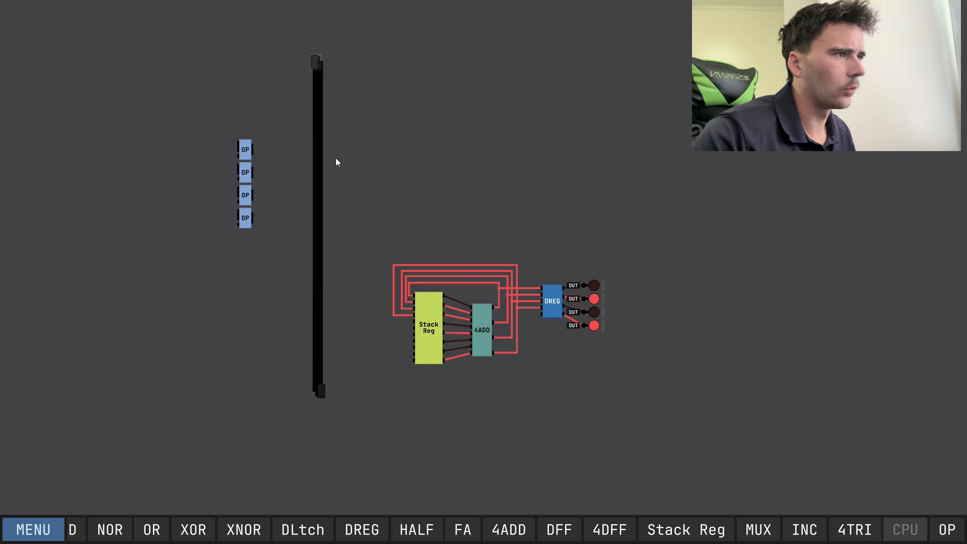
Move the four OP chips closer to the bus and wire each of their outputs to it.
{"action": "left_click_drag", "start_coordinate": [182, 116], "coordinate": [297, 294]}
{"action": "left_click_drag", "start_coordinate": [249, 143], "coordinate": [273, 142]}
{"action": "scroll", "coordinate": [353, 143], "scroll_direction": "up", "scroll_amount": 3}
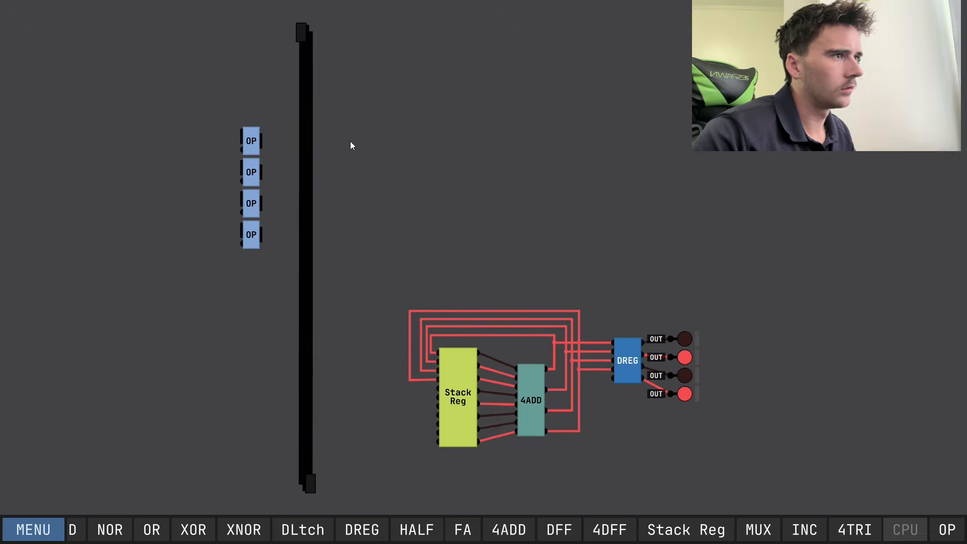
{"action": "left_click_drag", "start_coordinate": [229, 140], "coordinate": [290, 139]}
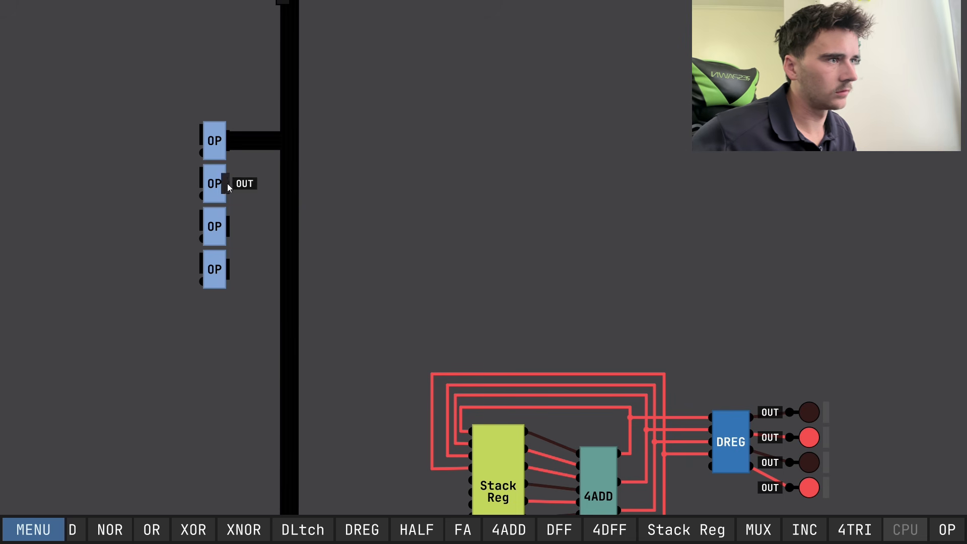
{"action": "left_click_drag", "start_coordinate": [227, 184], "coordinate": [286, 185]}
{"action": "left_click_drag", "start_coordinate": [227, 227], "coordinate": [285, 226]}
{"action": "left_click_drag", "start_coordinate": [228, 270], "coordinate": [285, 269]}
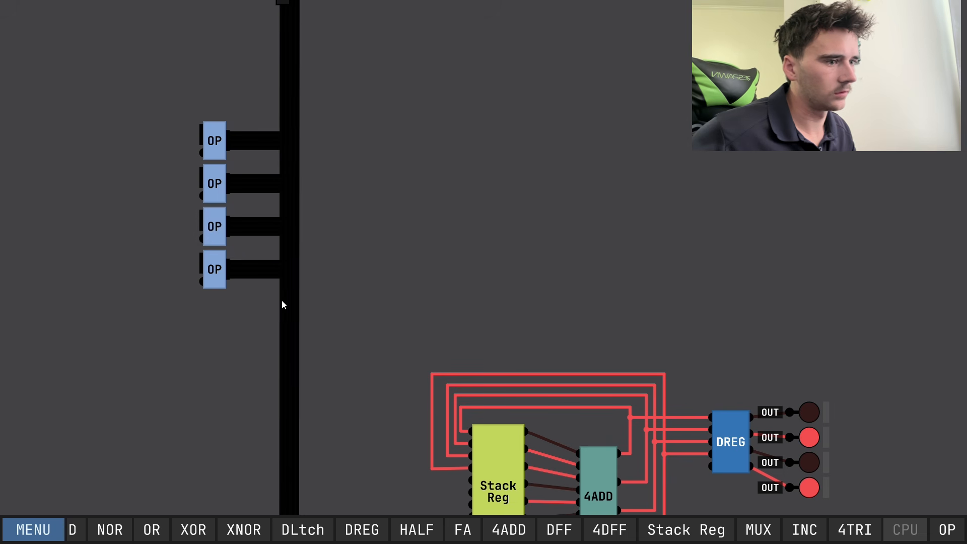
Place an 8-1BIT splitter between the bus and the Stack Reg and wire its input to the bus.
{"action": "left_click", "coordinate": [34, 530]}
{"action": "left_click", "coordinate": [65, 456]}
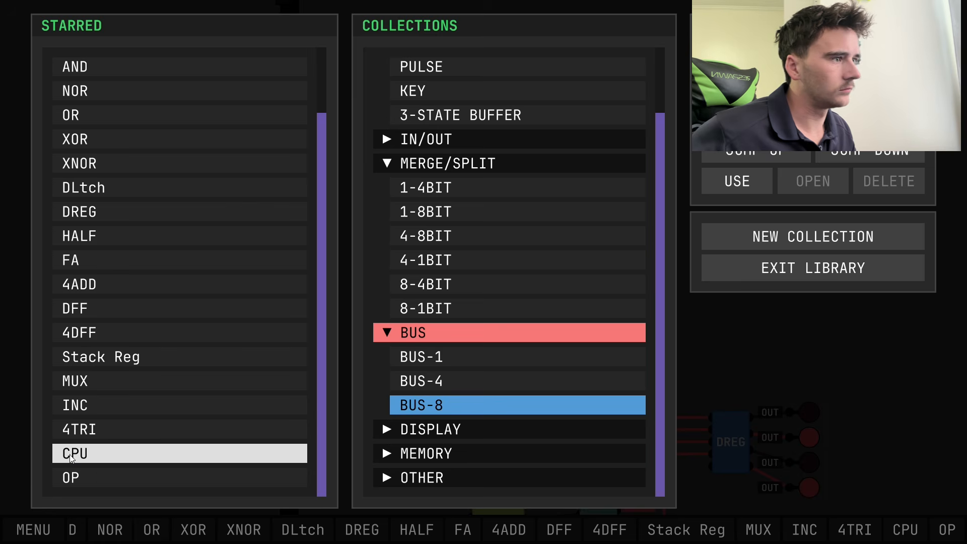
{"action": "left_click", "coordinate": [440, 305]}
{"action": "left_click", "coordinate": [741, 181]}
{"action": "left_click_drag", "start_coordinate": [527, 369], "coordinate": [579, 36]}
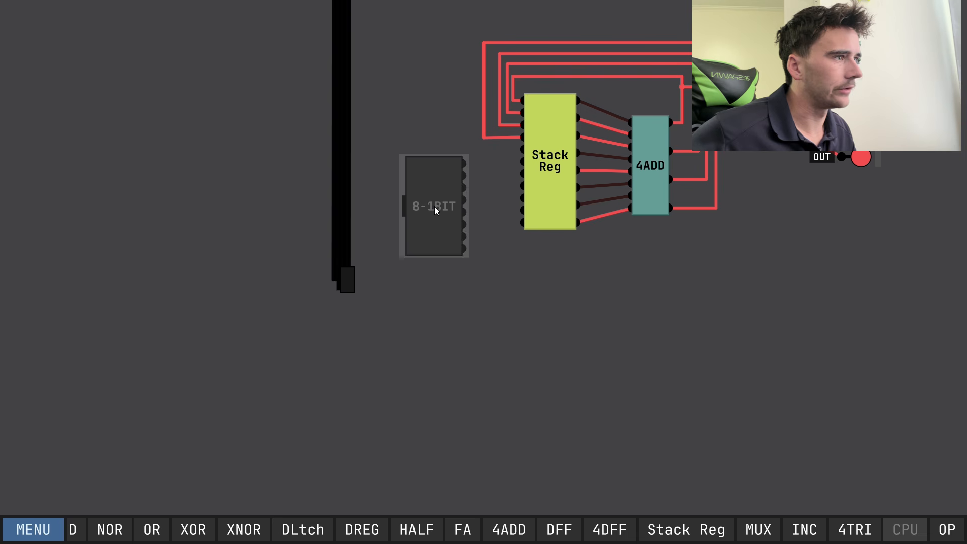
{"action": "left_click", "coordinate": [432, 205]}
{"action": "left_click_drag", "start_coordinate": [402, 205], "coordinate": [338, 204]}
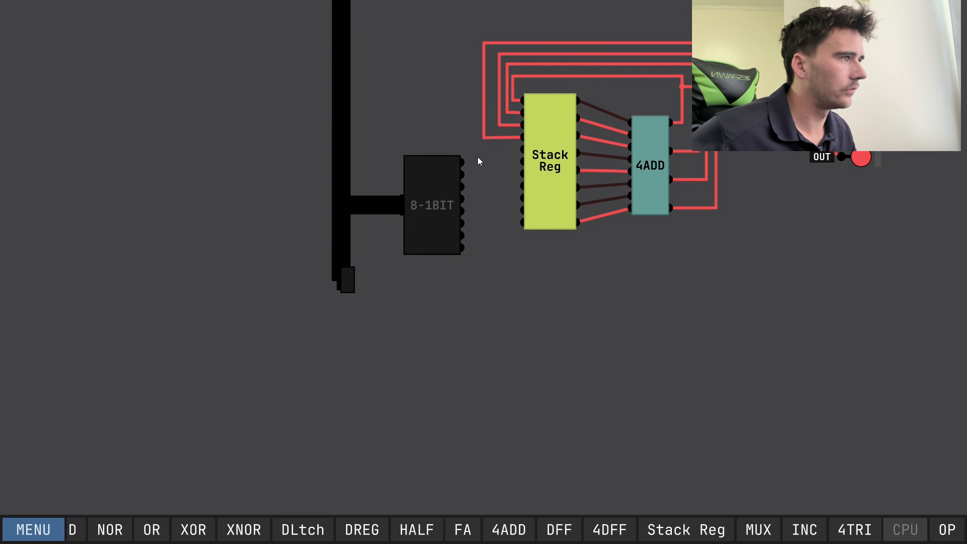
Wire the upper seven 8-1BIT outputs to the seven free Stack Reg inputs and the lowest output to the DREG's bottom input.
{"action": "left_click", "coordinate": [524, 150]}
{"action": "left_click", "coordinate": [463, 161]}
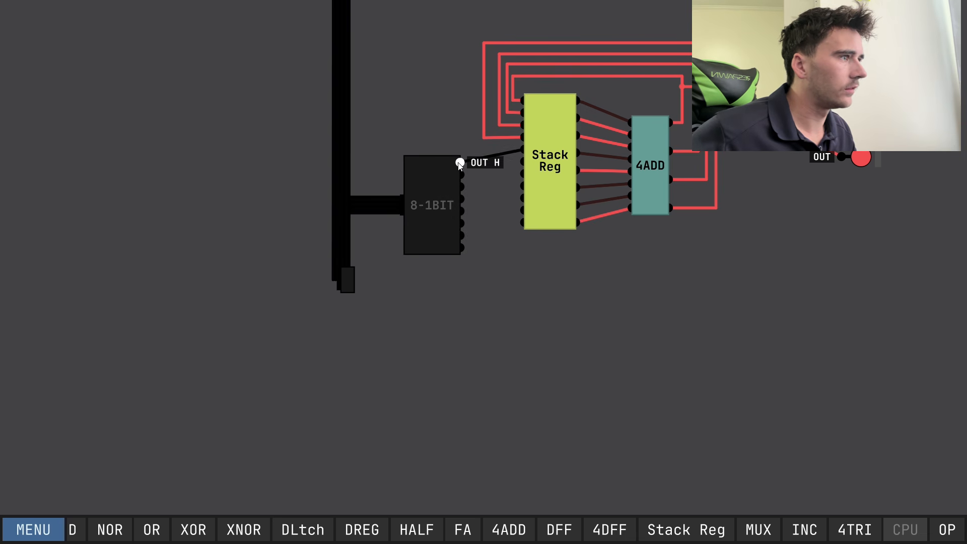
{"action": "left_click", "coordinate": [462, 173]}
{"action": "left_click", "coordinate": [523, 161]}
{"action": "left_click", "coordinate": [524, 174]}
{"action": "left_click", "coordinate": [462, 186]}
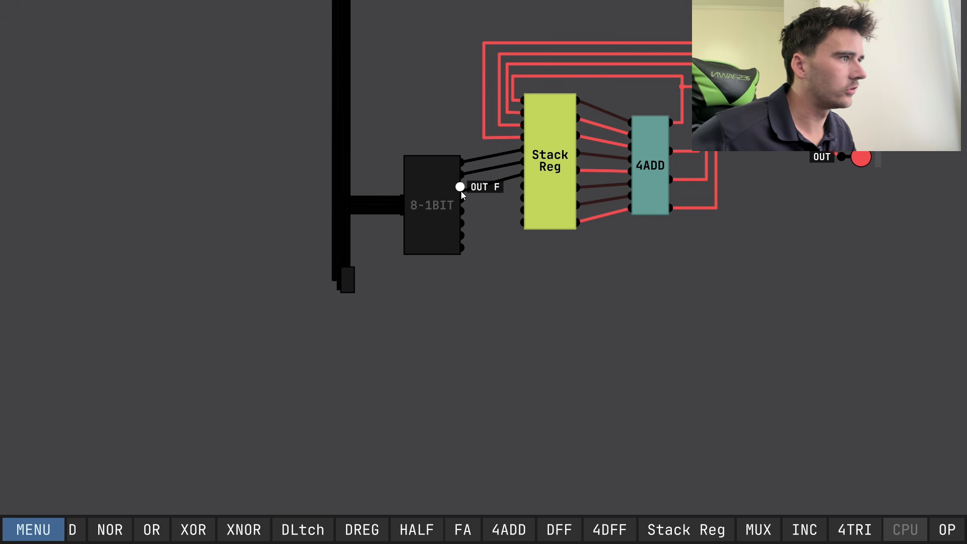
{"action": "left_click", "coordinate": [462, 199]}
{"action": "left_click", "coordinate": [524, 186]}
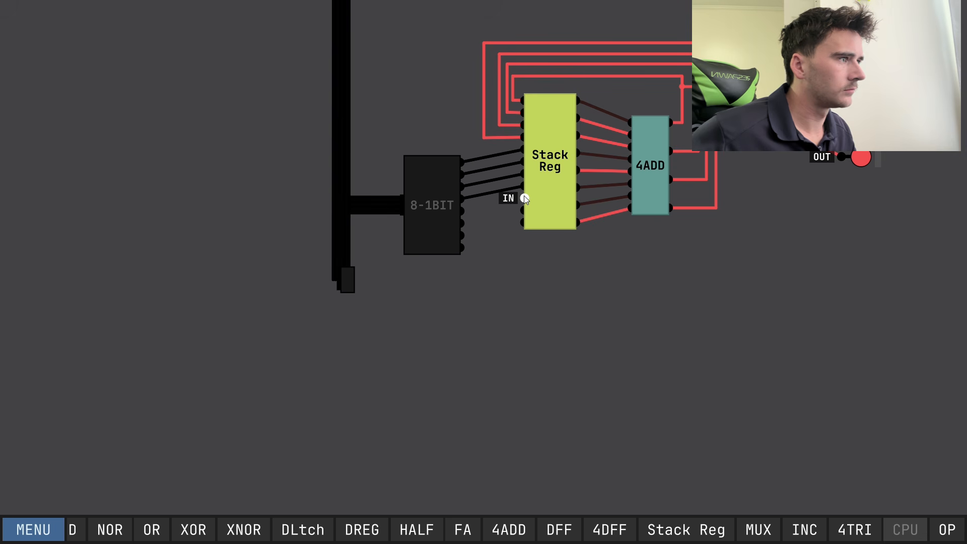
{"action": "left_click_drag", "start_coordinate": [524, 199], "coordinate": [524, 222]}
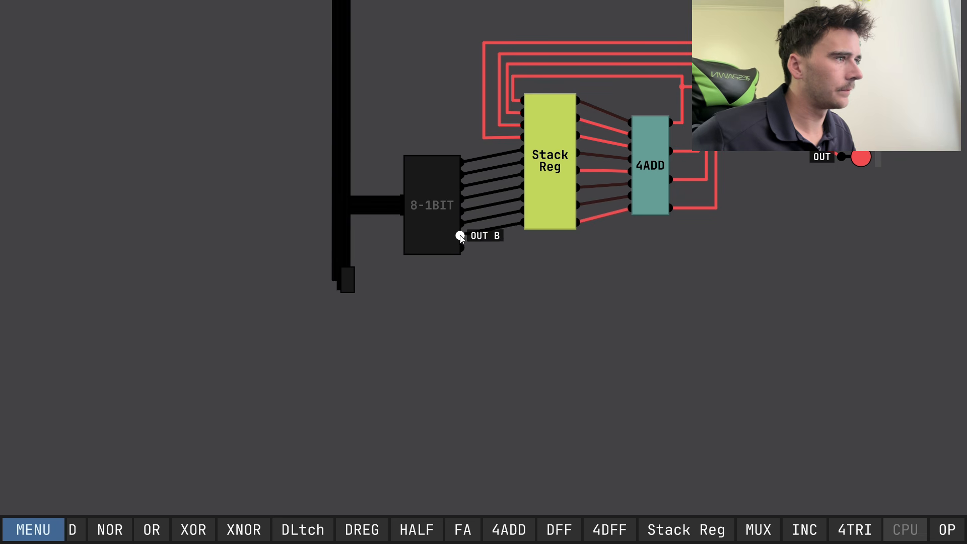
{"action": "left_click_drag", "start_coordinate": [462, 246], "coordinate": [746, 141]}
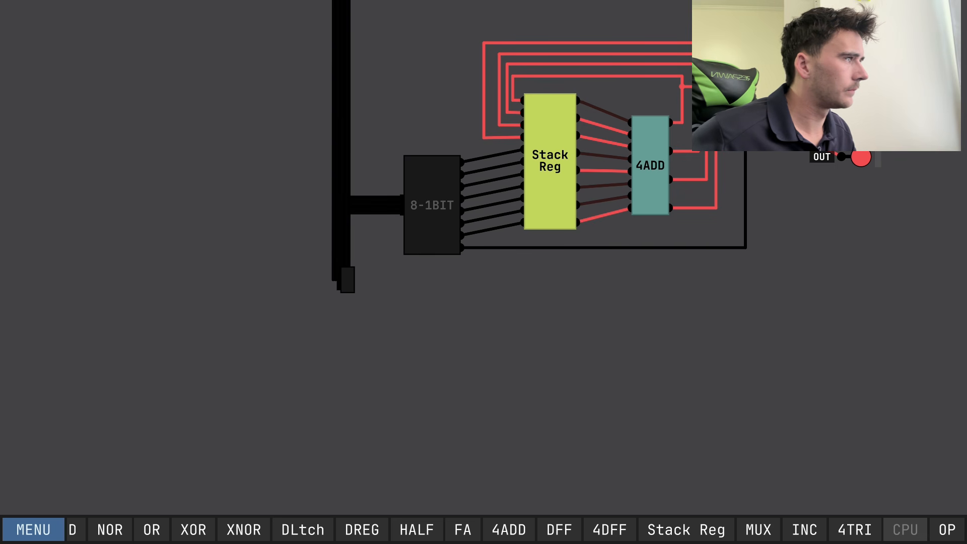
{"action": "scroll", "coordinate": [381, 245], "scroll_direction": "down", "scroll_amount": 3}
{"action": "left_click_drag", "start_coordinate": [340, 151], "coordinate": [363, 271]}
{"action": "left_click", "coordinate": [50, 537]}
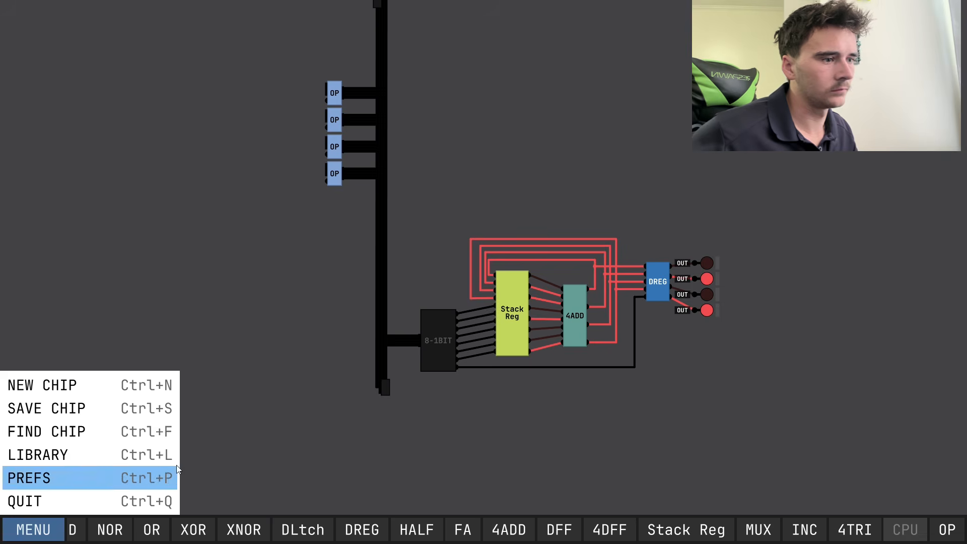
{"action": "left_click", "coordinate": [257, 472]}
{"action": "scroll", "coordinate": [125, 532], "scroll_direction": "up", "scroll_amount": 2}
{"action": "scroll", "coordinate": [126, 535], "scroll_direction": "up", "scroll_amount": 2}
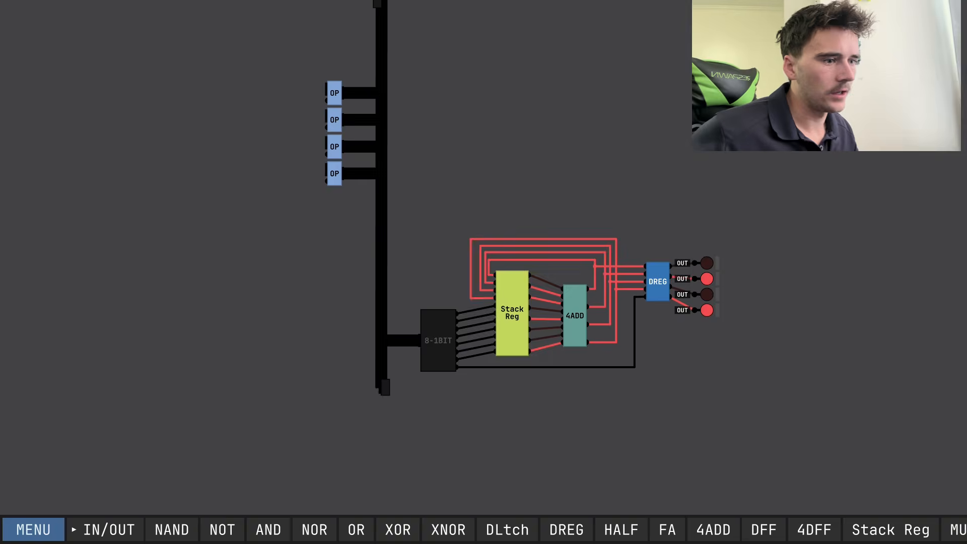
Place four IN-8 inputs beside the OP chips and a column of four IN-1 inputs beyond them.
{"action": "left_click", "coordinate": [121, 532]}
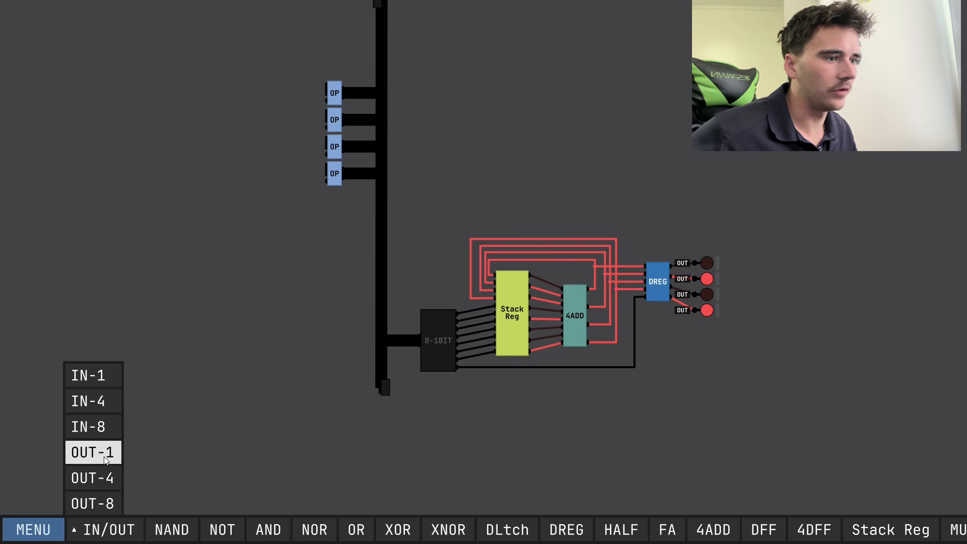
{"action": "left_click", "coordinate": [96, 428]}
{"action": "left_click", "coordinate": [108, 530]}
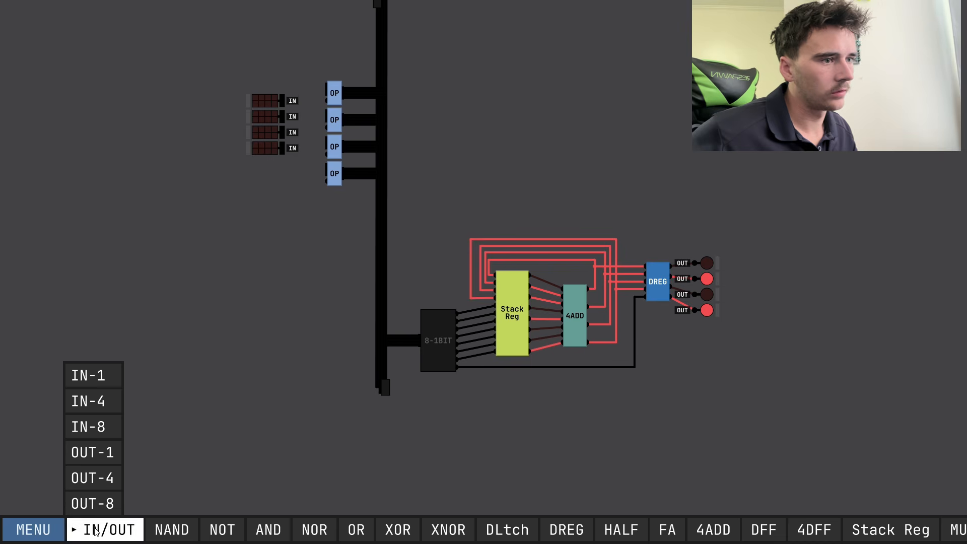
{"action": "left_click", "coordinate": [79, 376]}
{"action": "left_click", "coordinate": [166, 145]}
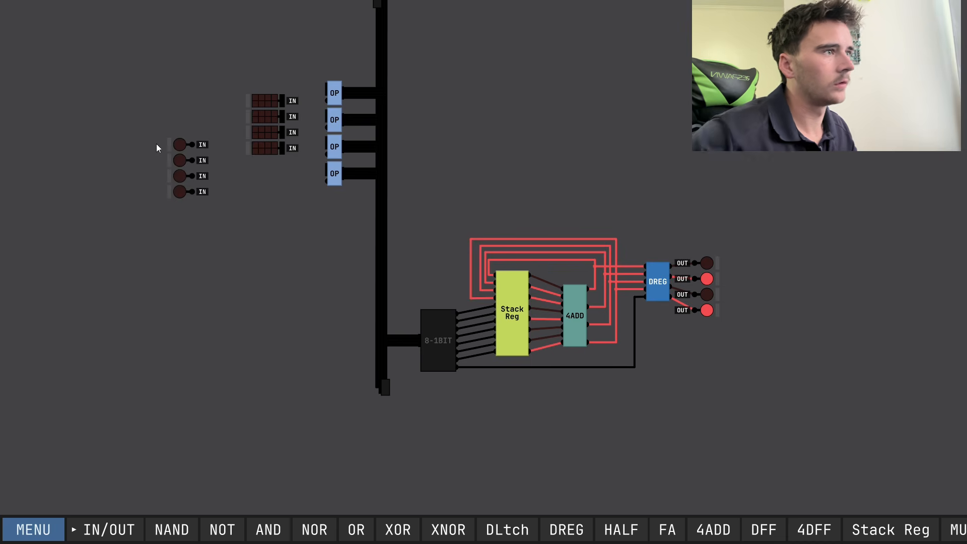
Wire each of the four IN-8 inputs to the IN pin of its own OP chip and align them with the chips.
{"action": "scroll", "coordinate": [222, 164], "scroll_direction": "up", "scroll_amount": 6}
{"action": "left_click_drag", "start_coordinate": [335, 246], "coordinate": [296, 412]}
{"action": "scroll", "coordinate": [295, 413], "scroll_direction": "up", "scroll_amount": 1}
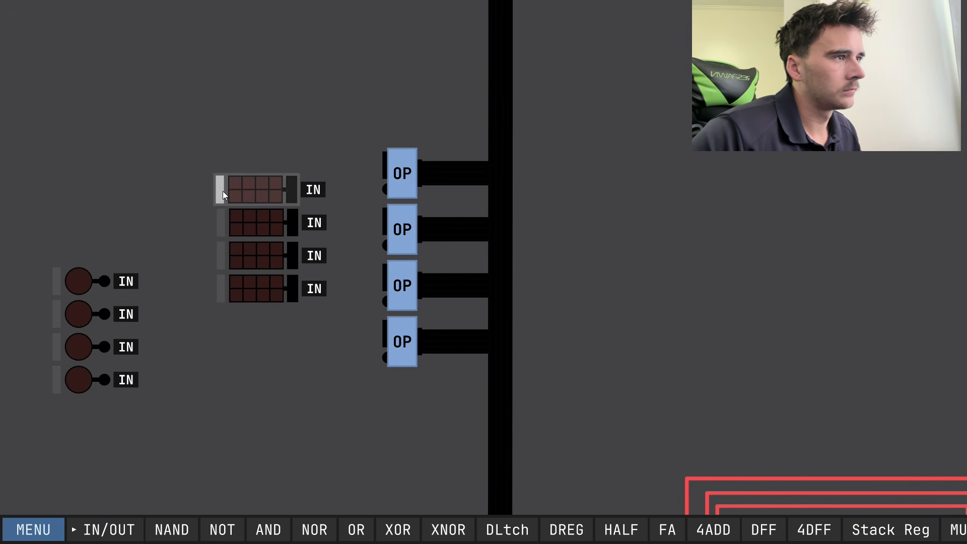
{"action": "left_click_drag", "start_coordinate": [222, 191], "coordinate": [230, 161]}
{"action": "left_click_drag", "start_coordinate": [300, 159], "coordinate": [384, 167]}
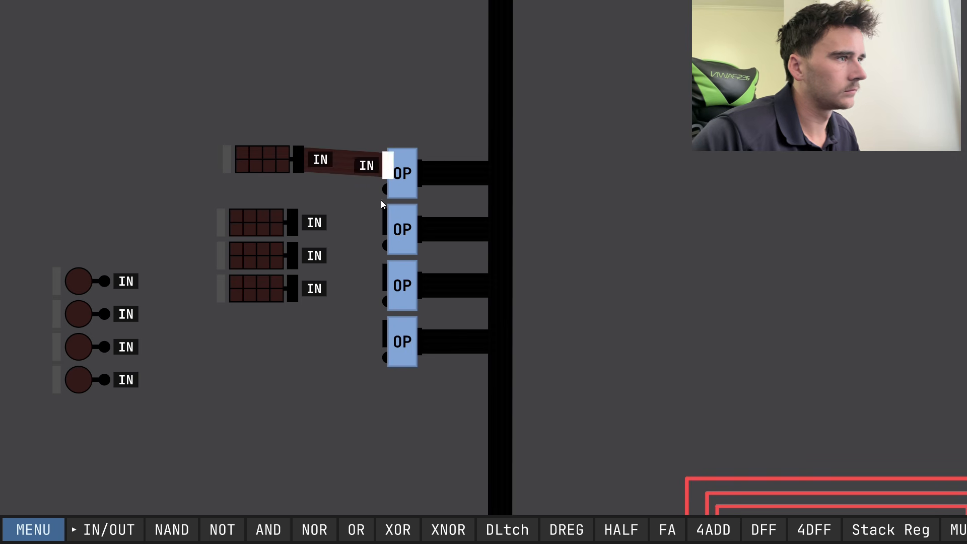
{"action": "left_click_drag", "start_coordinate": [385, 222], "coordinate": [294, 225]}
{"action": "left_click_drag", "start_coordinate": [220, 225], "coordinate": [225, 217]}
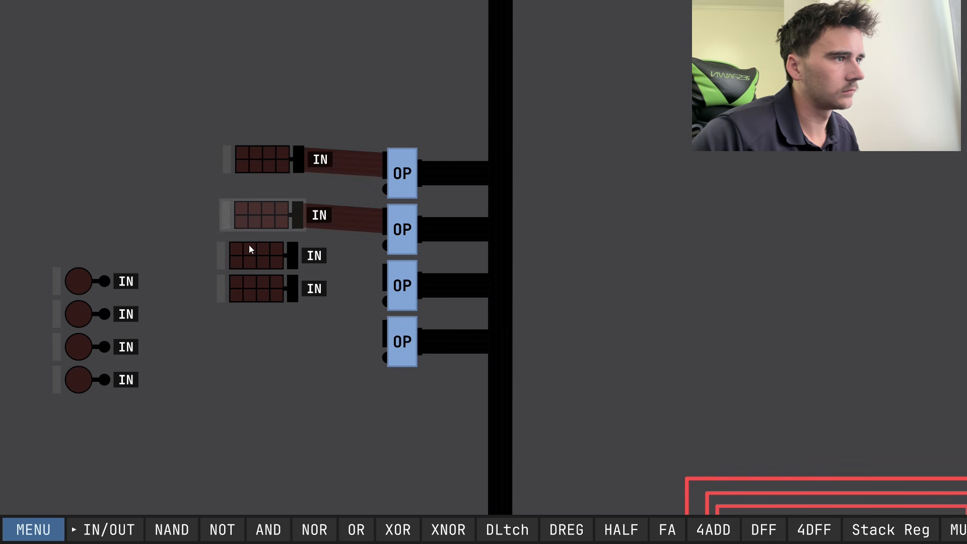
{"action": "left_click_drag", "start_coordinate": [292, 256], "coordinate": [385, 279]}
{"action": "left_click_drag", "start_coordinate": [293, 288], "coordinate": [385, 335]}
{"action": "left_click_drag", "start_coordinate": [220, 290], "coordinate": [243, 331]}
{"action": "left_click_drag", "start_coordinate": [225, 261], "coordinate": [261, 284]}
Line up the four IN-1 inputs with the OP chips and wire each to its chip's EN pin.
{"action": "left_click_drag", "start_coordinate": [57, 282], "coordinate": [386, 189]}
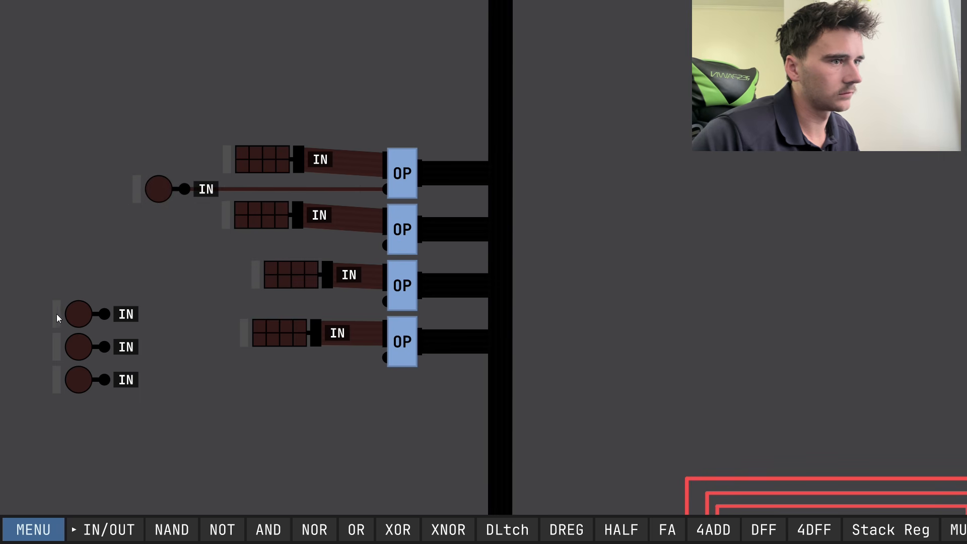
{"action": "left_click_drag", "start_coordinate": [57, 314], "coordinate": [385, 245]}
{"action": "left_click_drag", "start_coordinate": [56, 352], "coordinate": [386, 301]}
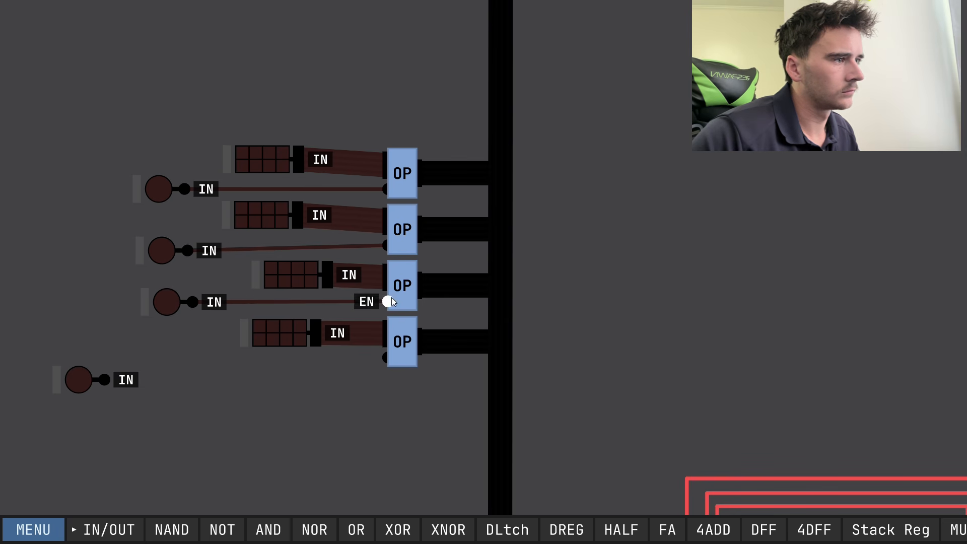
{"action": "left_click_drag", "start_coordinate": [388, 358], "coordinate": [140, 356]}
{"action": "scroll", "coordinate": [364, 391], "scroll_direction": "down", "scroll_amount": 5}
{"action": "left_click_drag", "start_coordinate": [428, 308], "coordinate": [308, 129]}
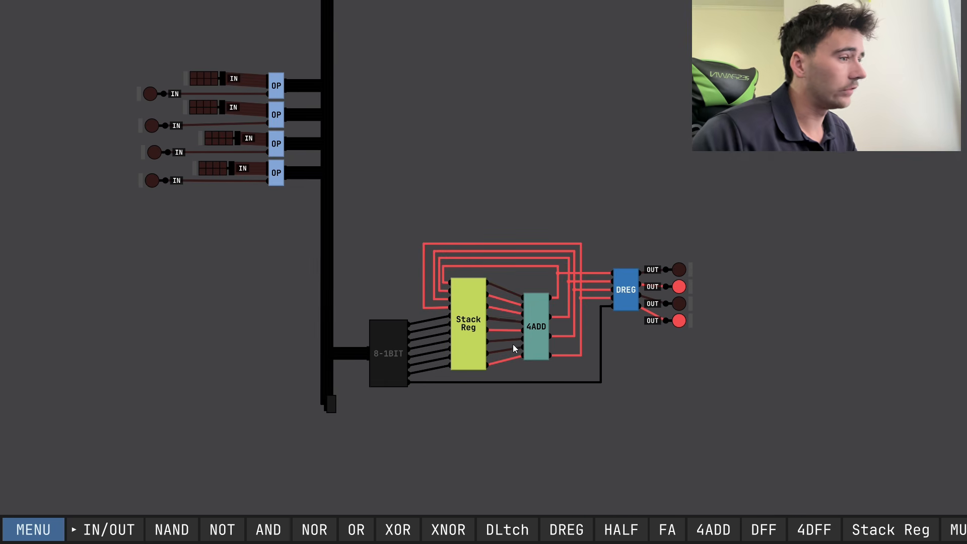